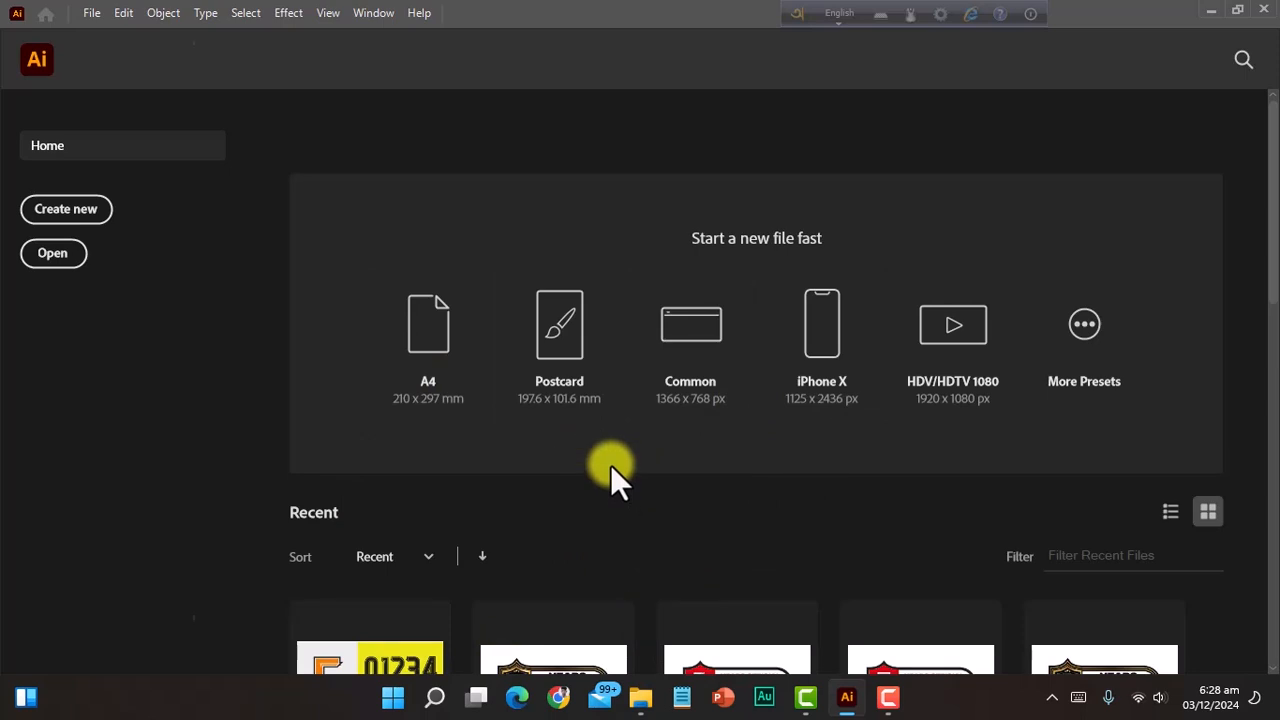
Step: Start a new document measured in pixels with a width of 600 px and a height of 300 px
key(ctrl+n)
click(1047, 184)
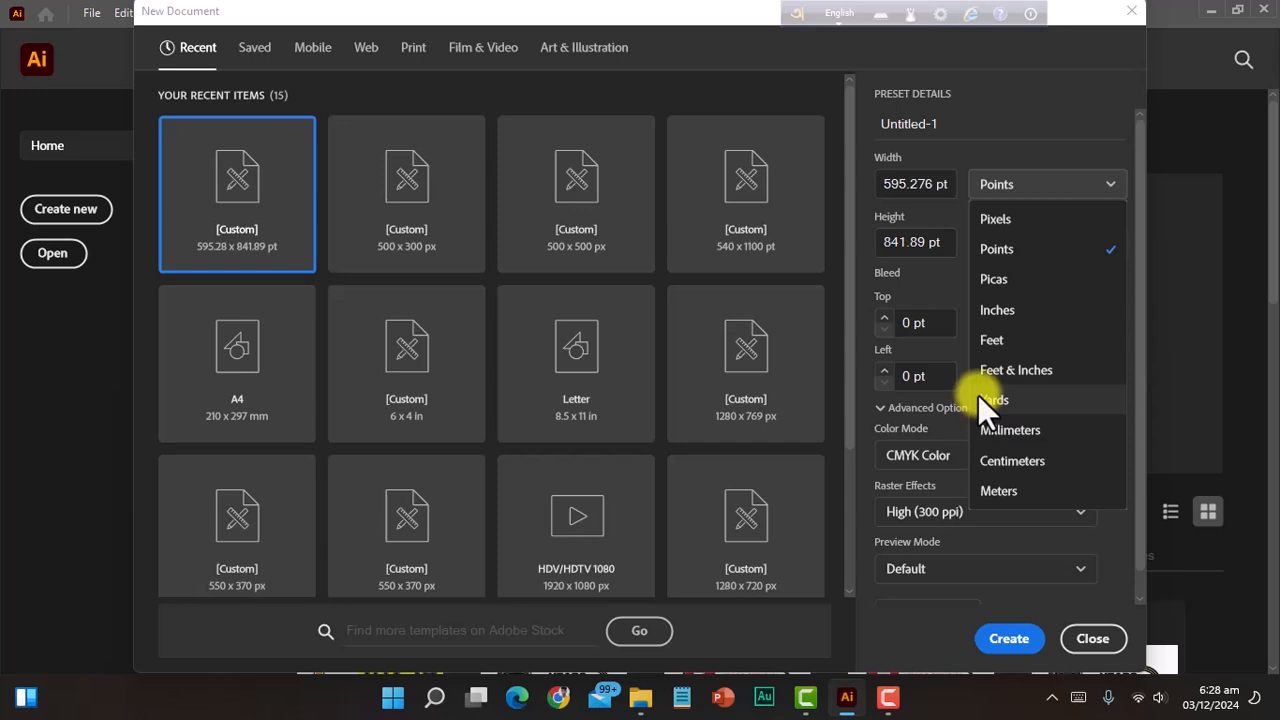
click(1000, 222)
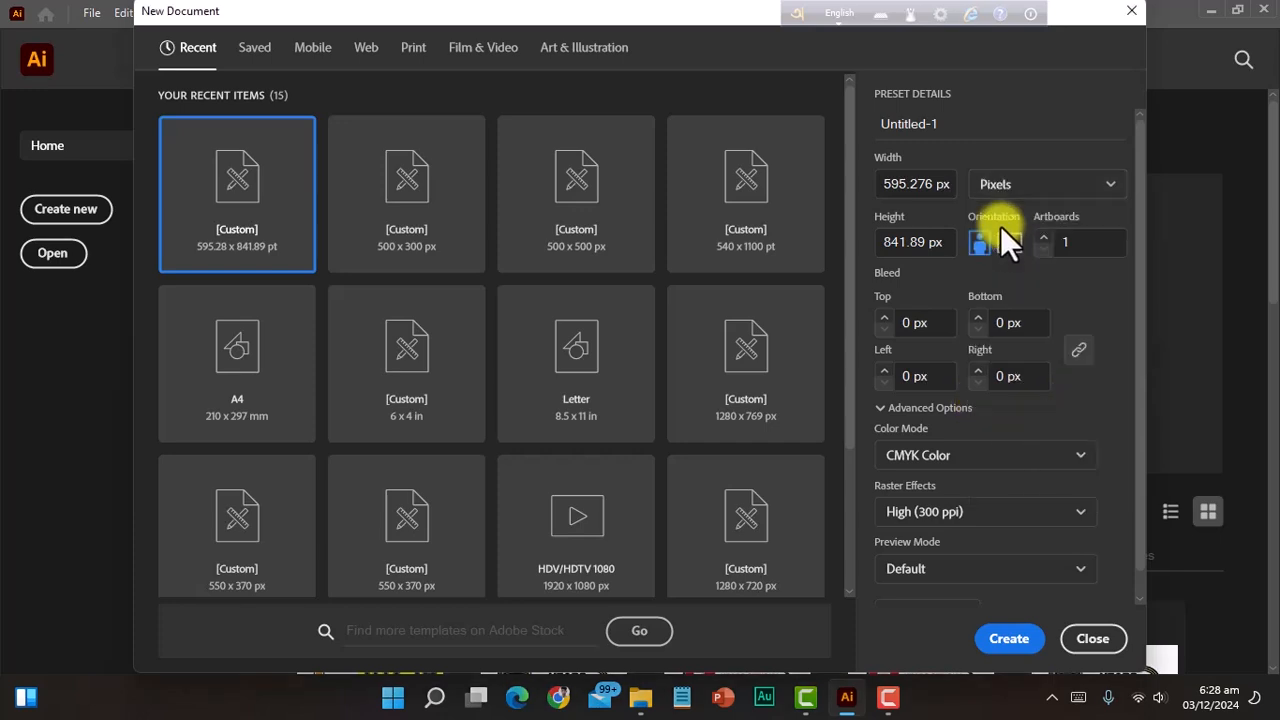
click(935, 183)
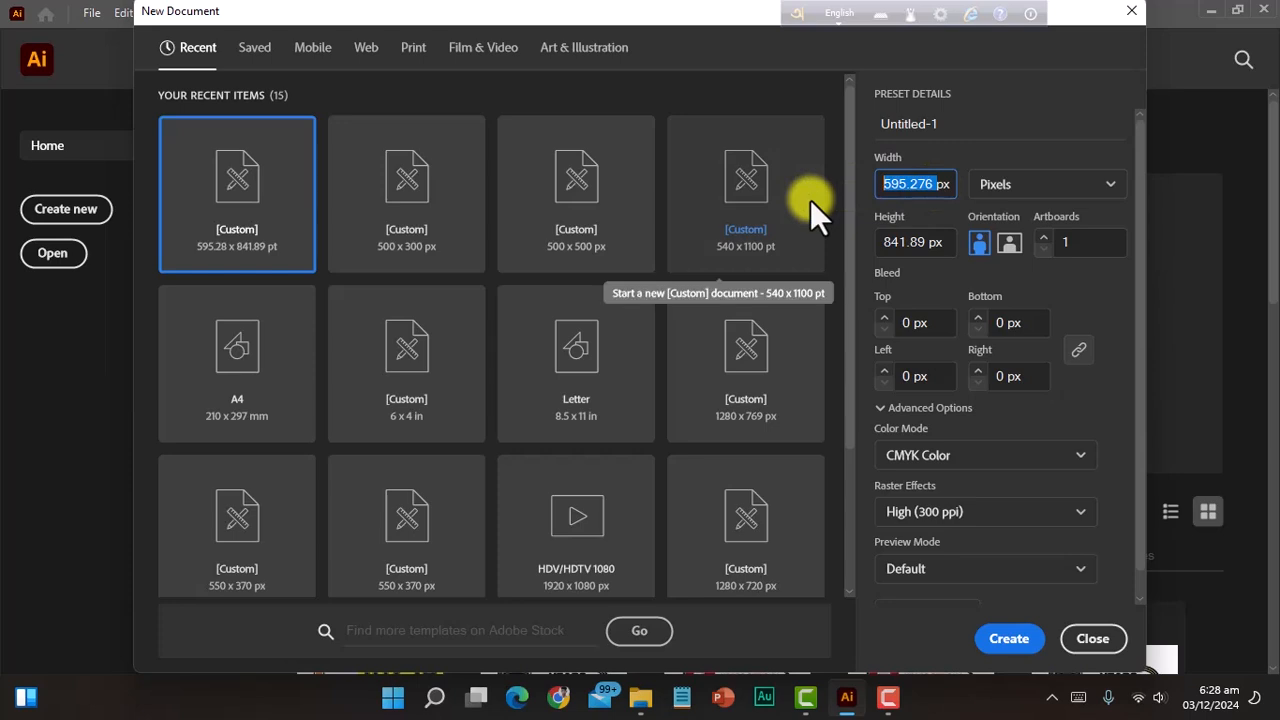
text(600)
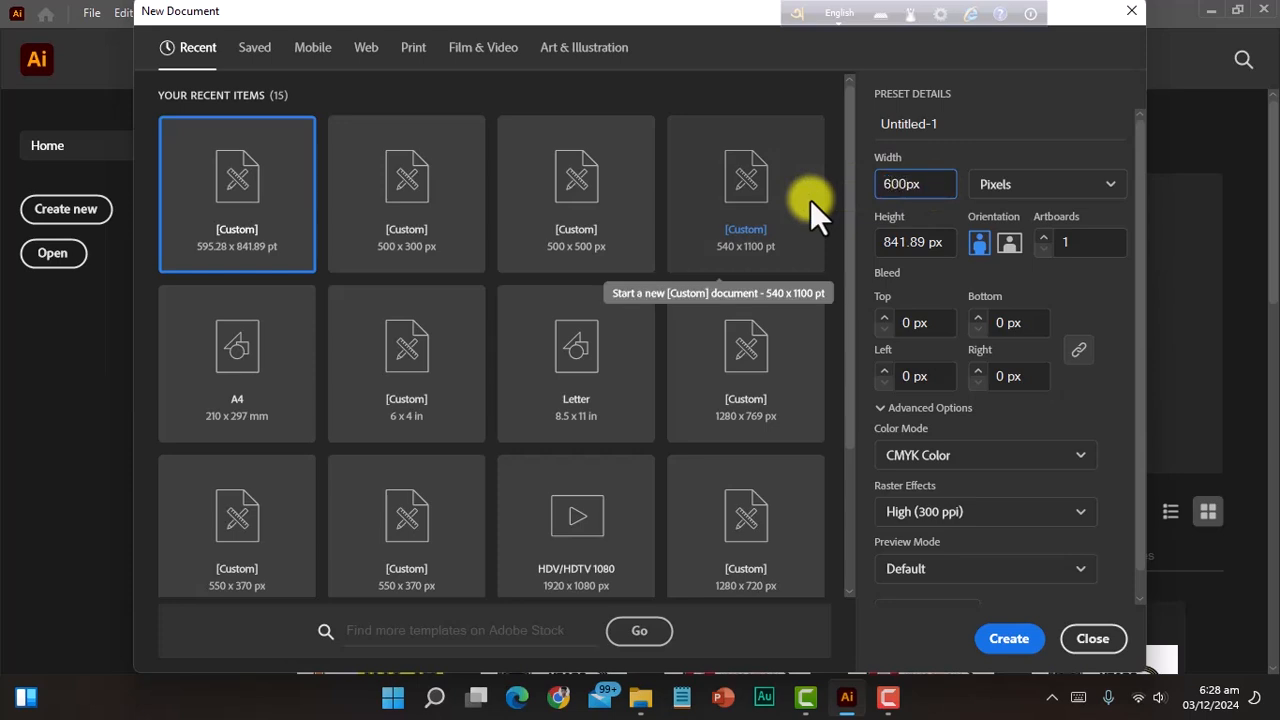
click(922, 242)
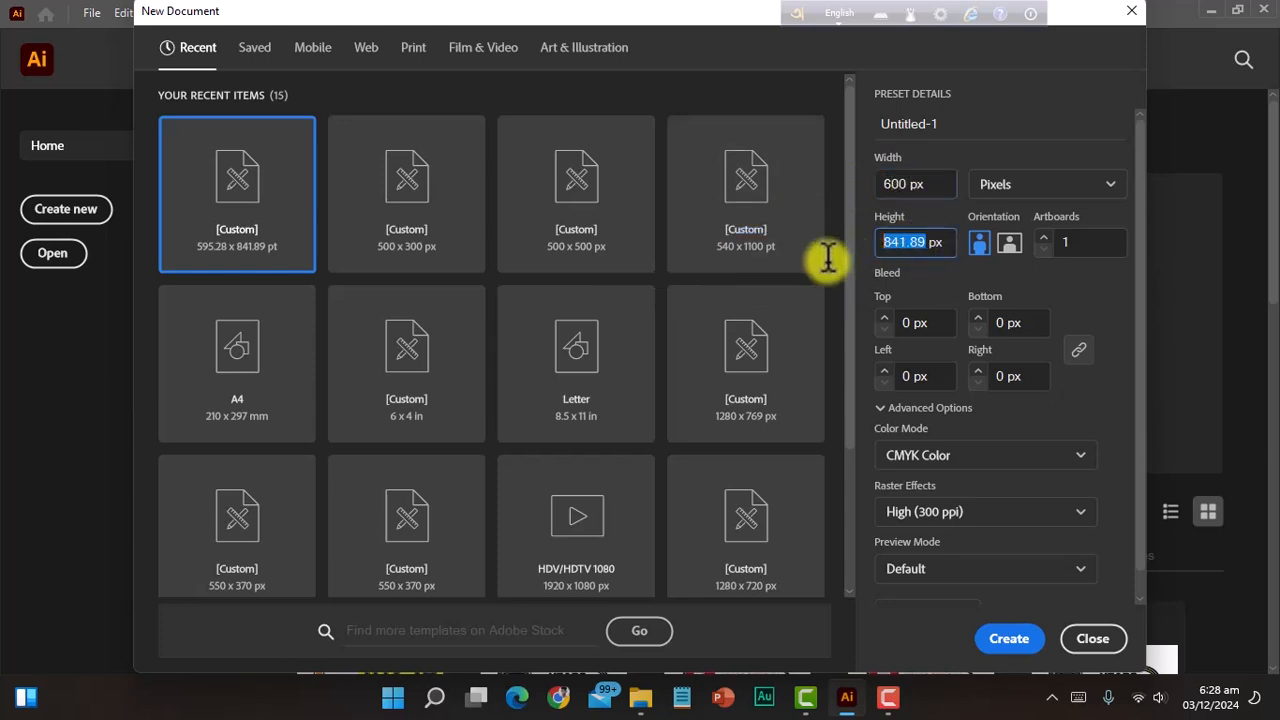
text(300)
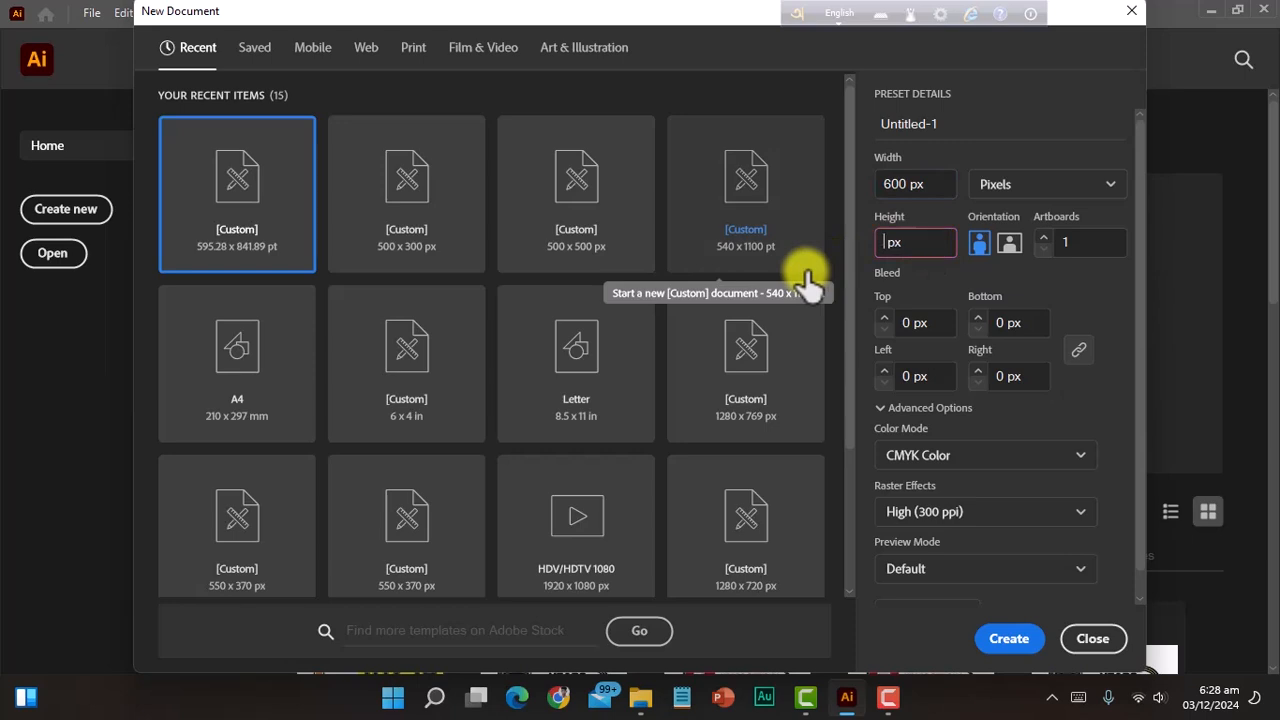
Step: Set the color mode to RGB Color with Medium (150 ppi) raster effects and create the document
click(936, 466)
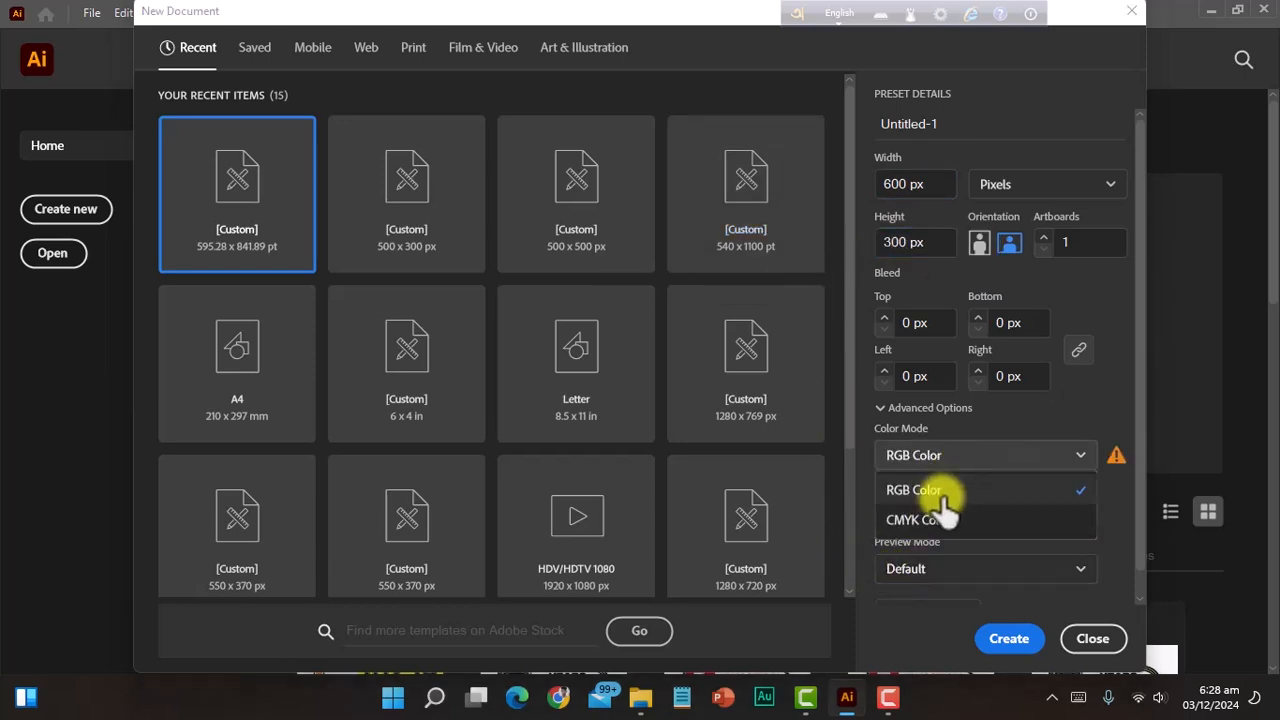
click(940, 490)
scroll(960, 511, down, 1)
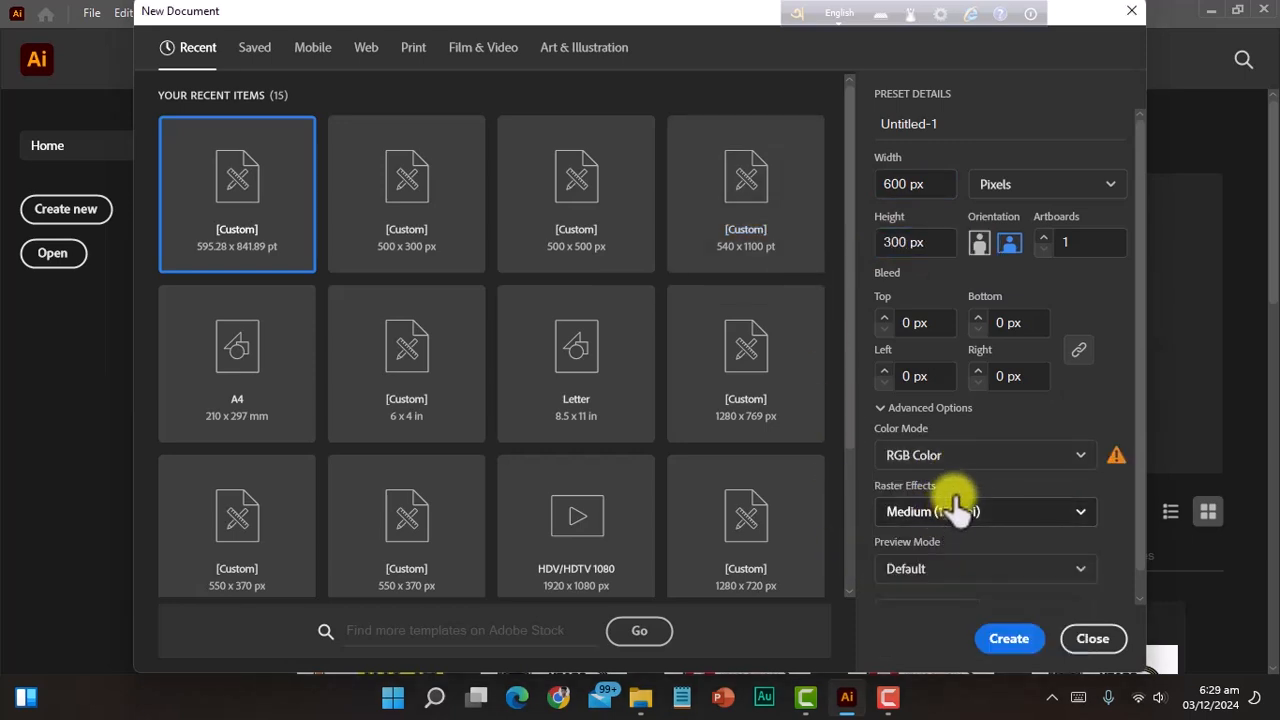
click(909, 522)
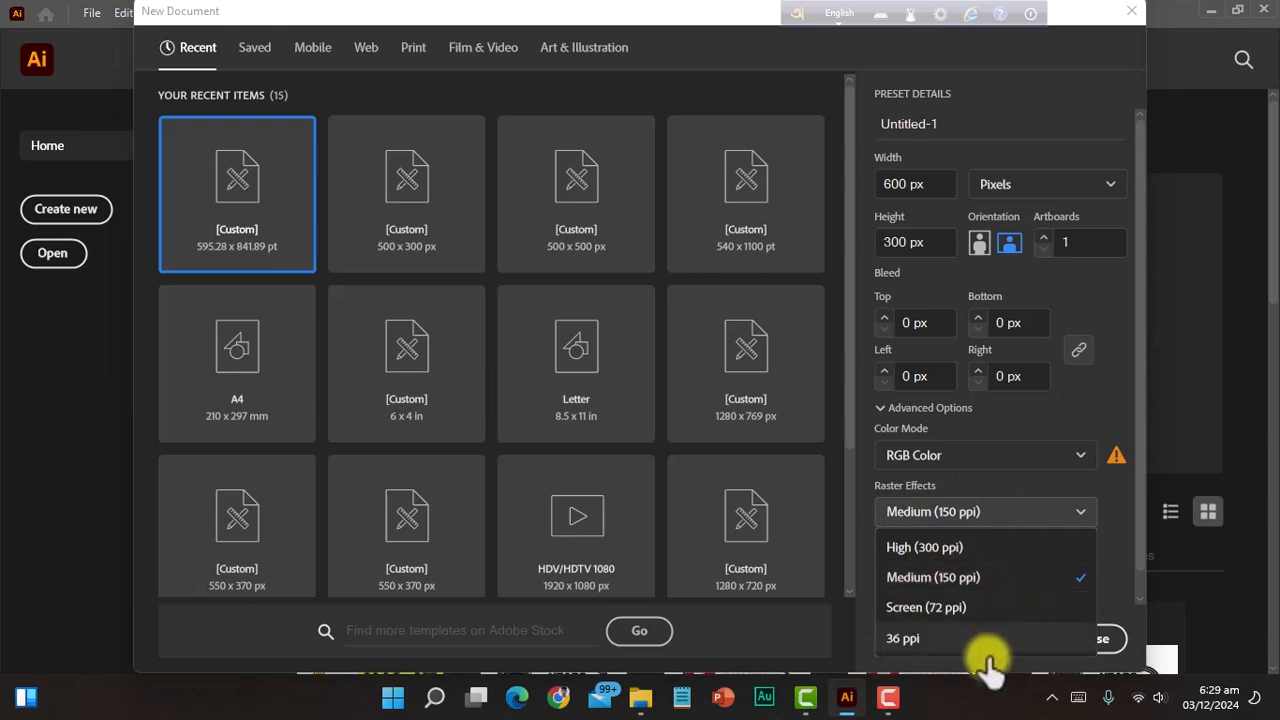
click(988, 505)
click(1008, 638)
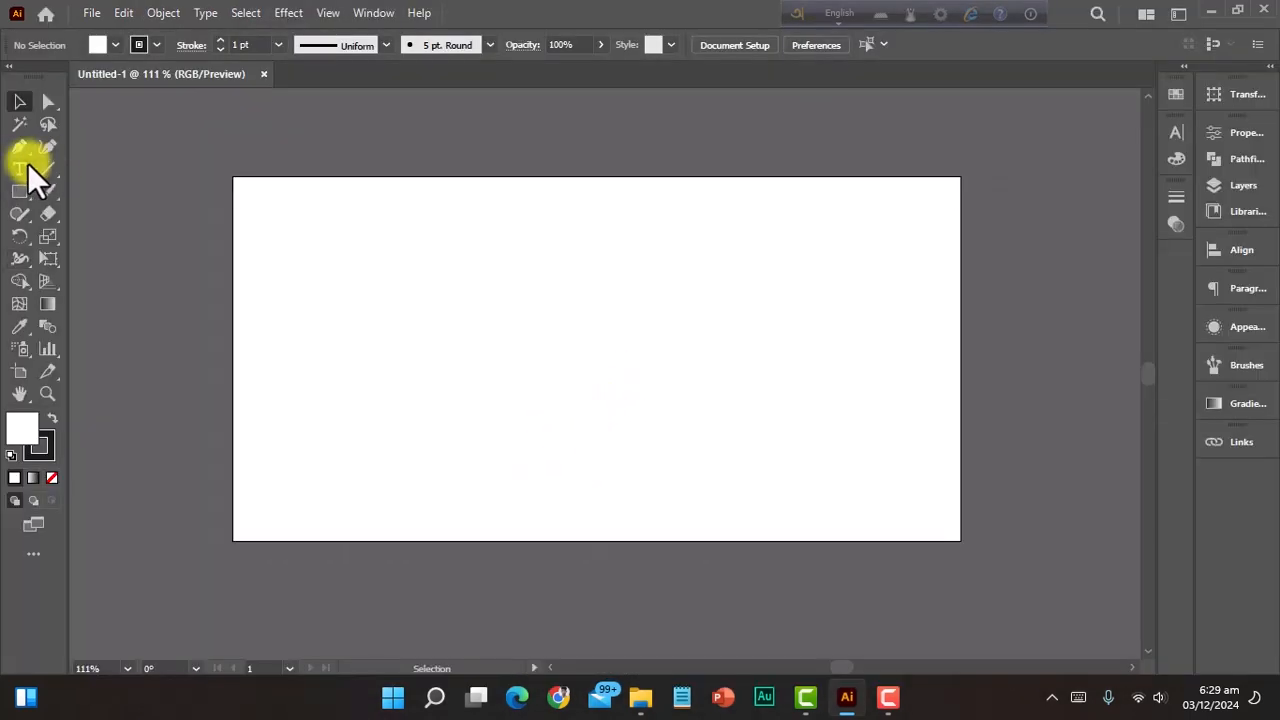
click(352, 331)
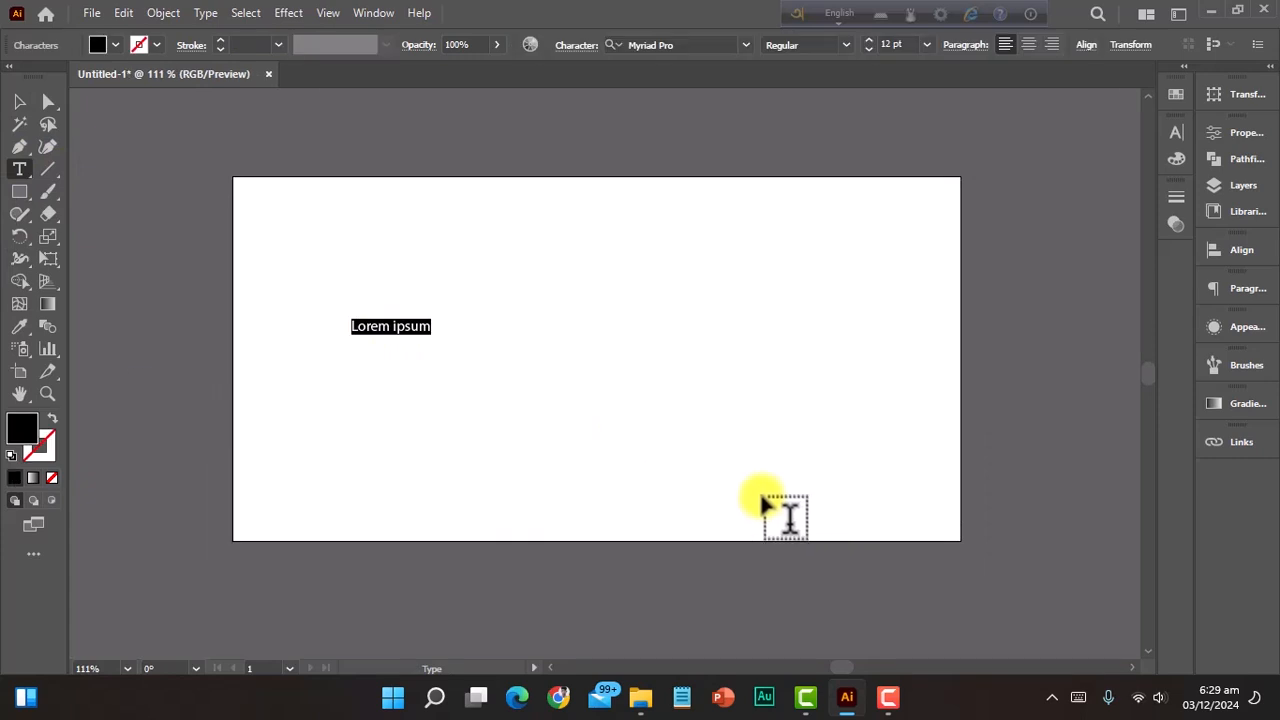
key(BackSpace)
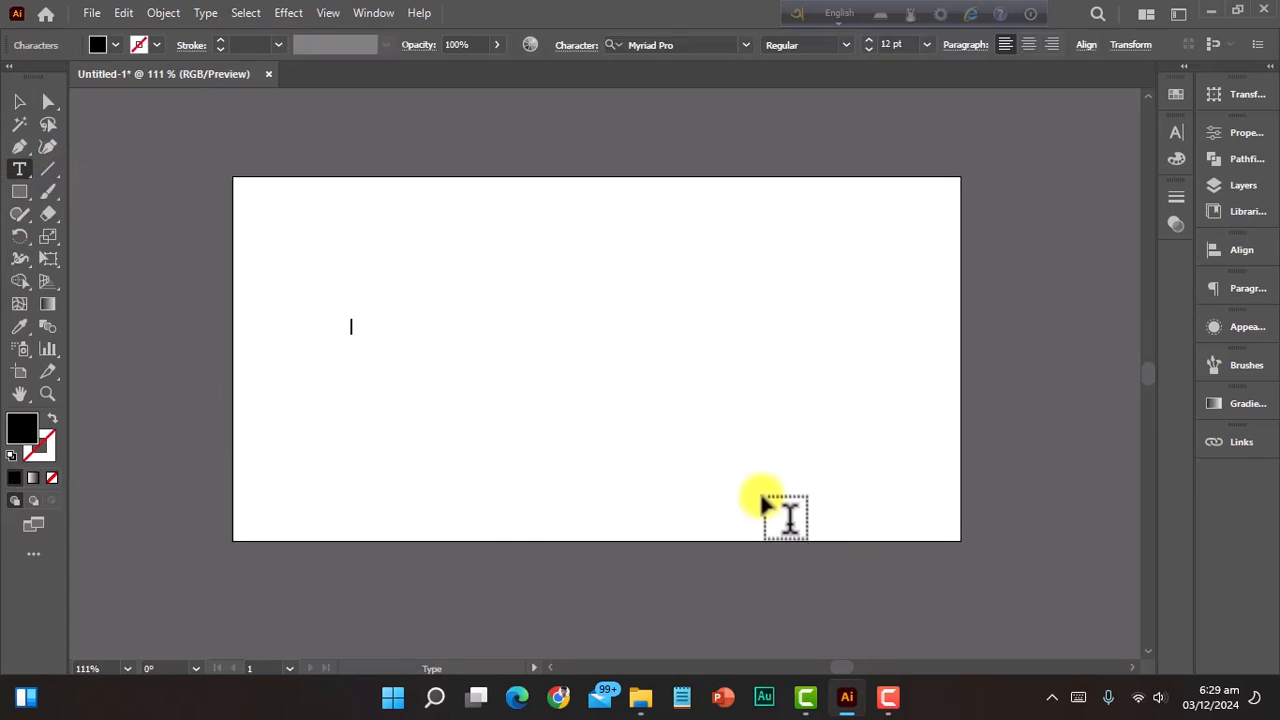
text(0123456789)
key(Escape)
Step: Scale the digits text up to about 107 pt and move it so it fits across the artboard
drag(427, 334, 811, 468)
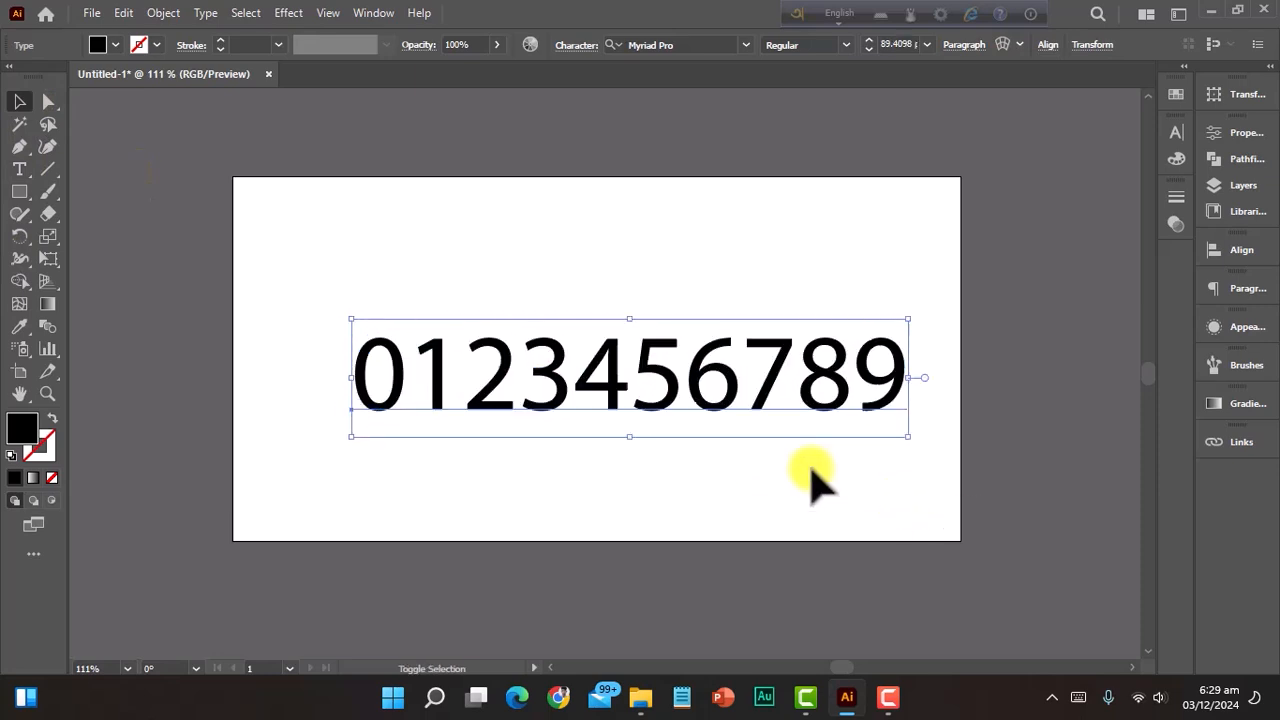
drag(631, 317, 631, 295)
drag(784, 360, 740, 363)
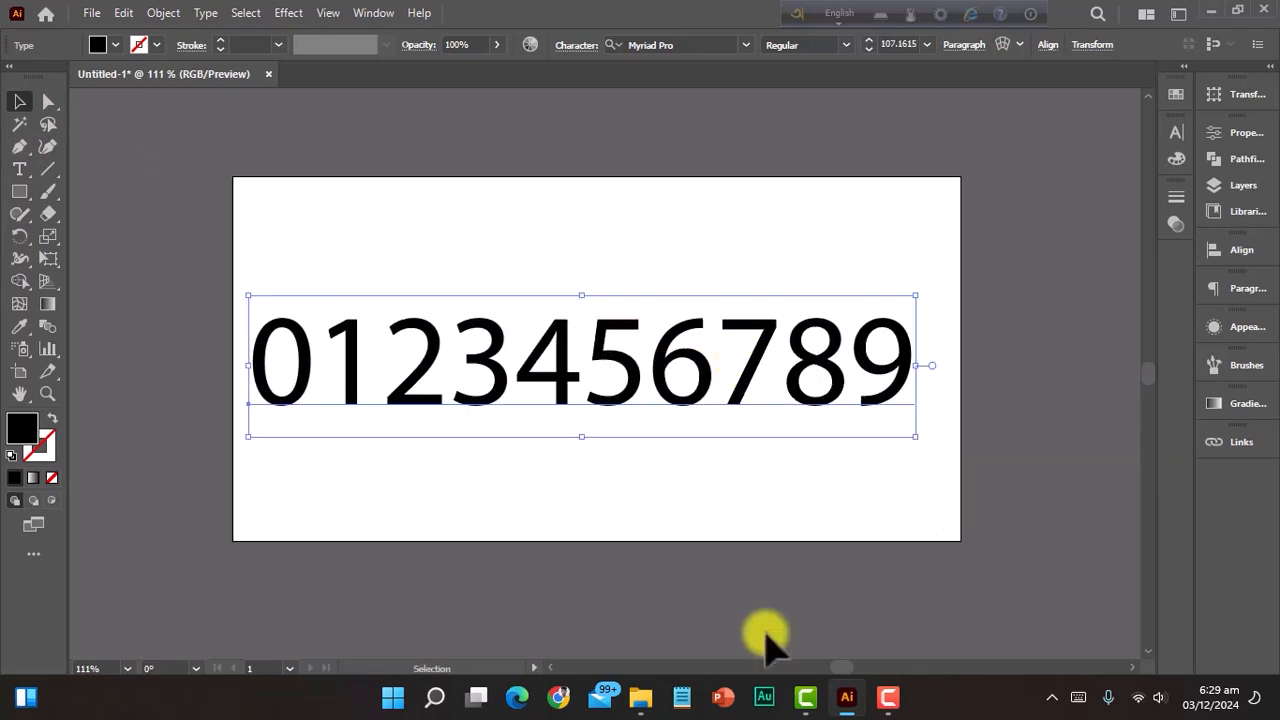
click(760, 634)
click(692, 408)
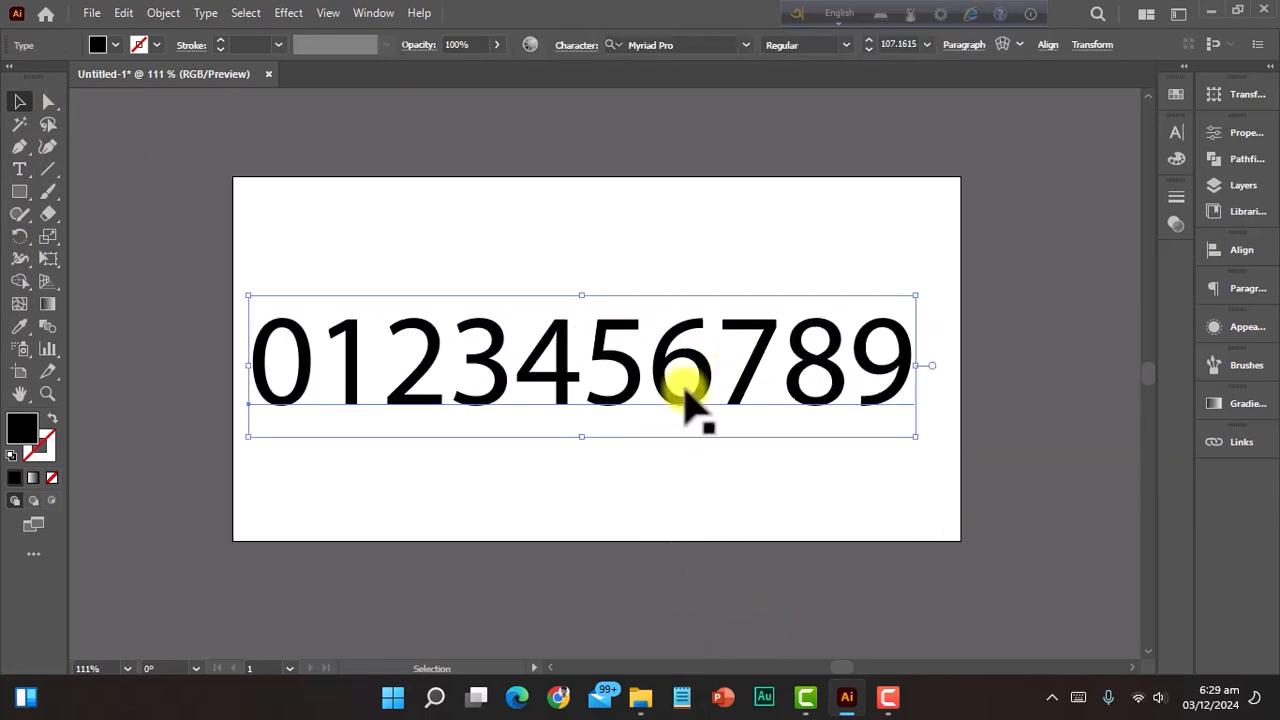
click(1171, 143)
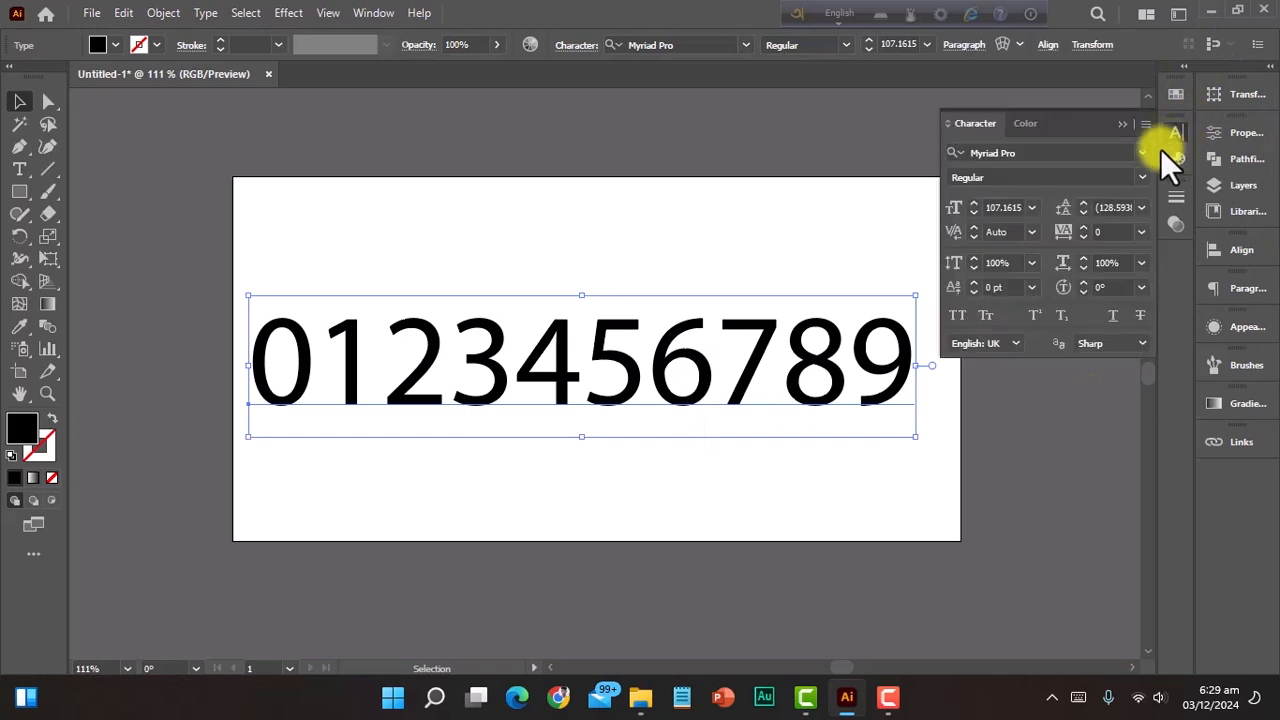
click(714, 195)
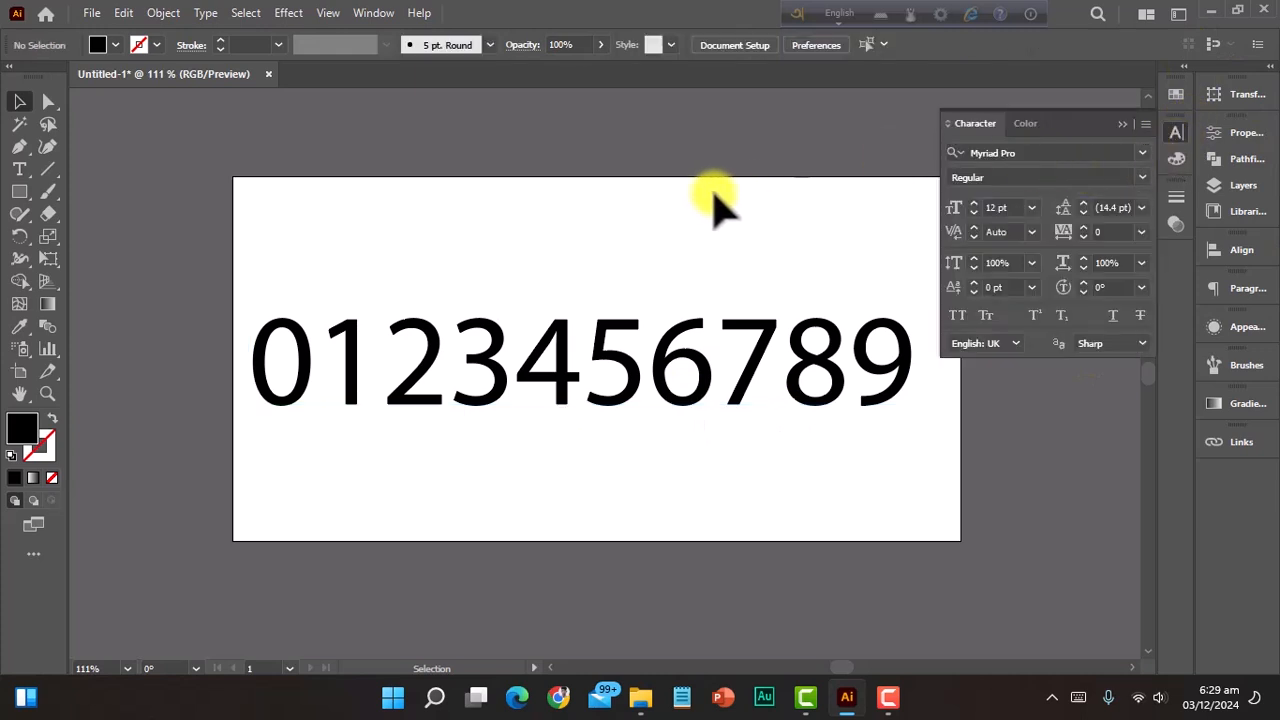
click(1121, 124)
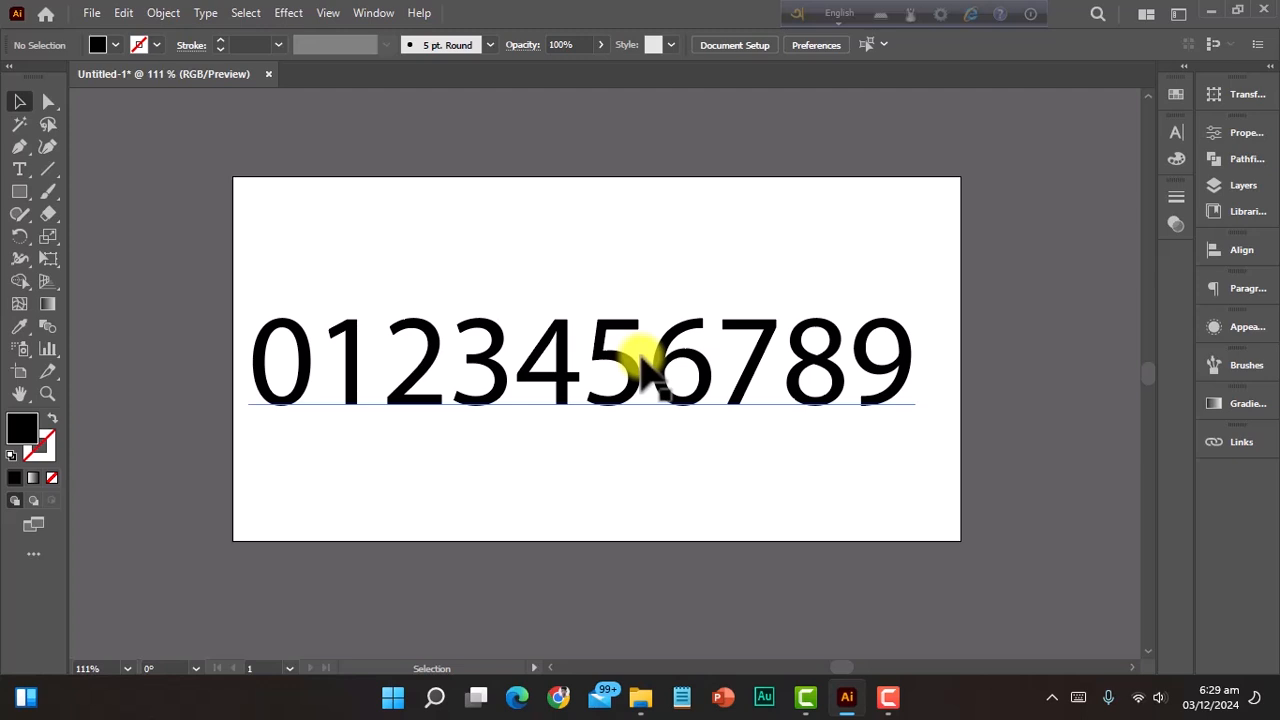
Step: Change the font of the digits text to Jersey M54
click(680, 366)
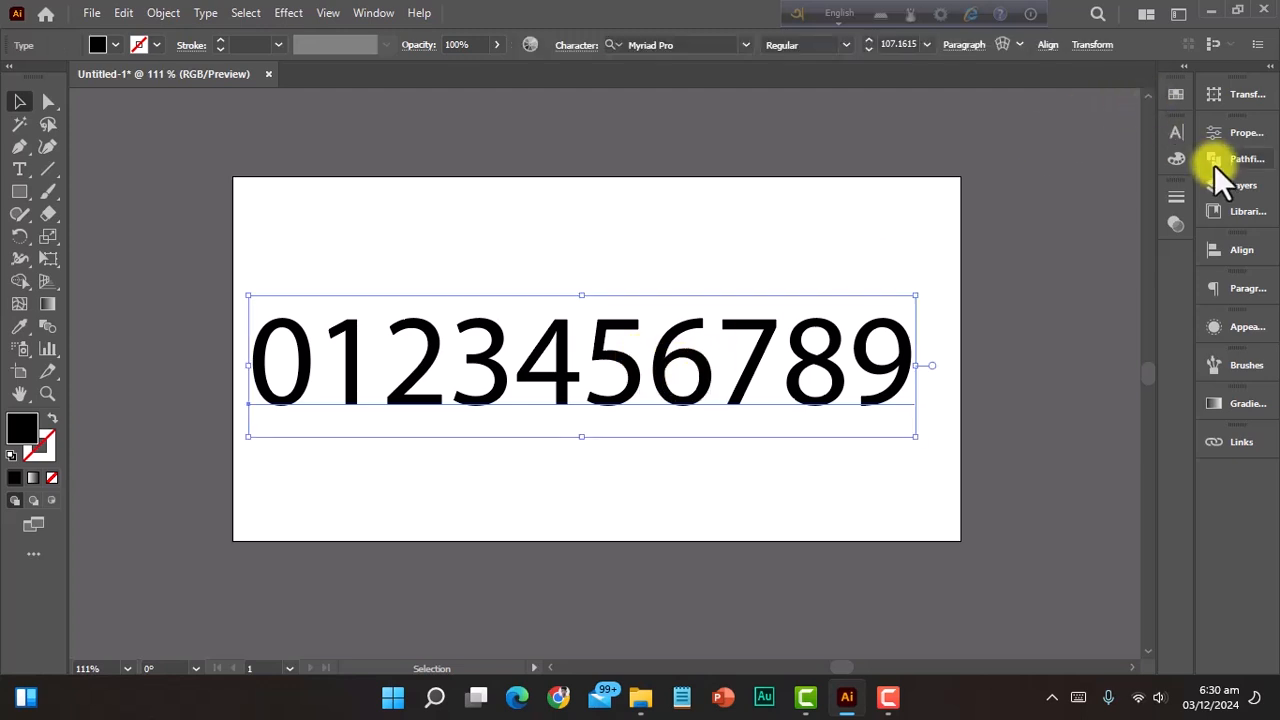
click(1178, 131)
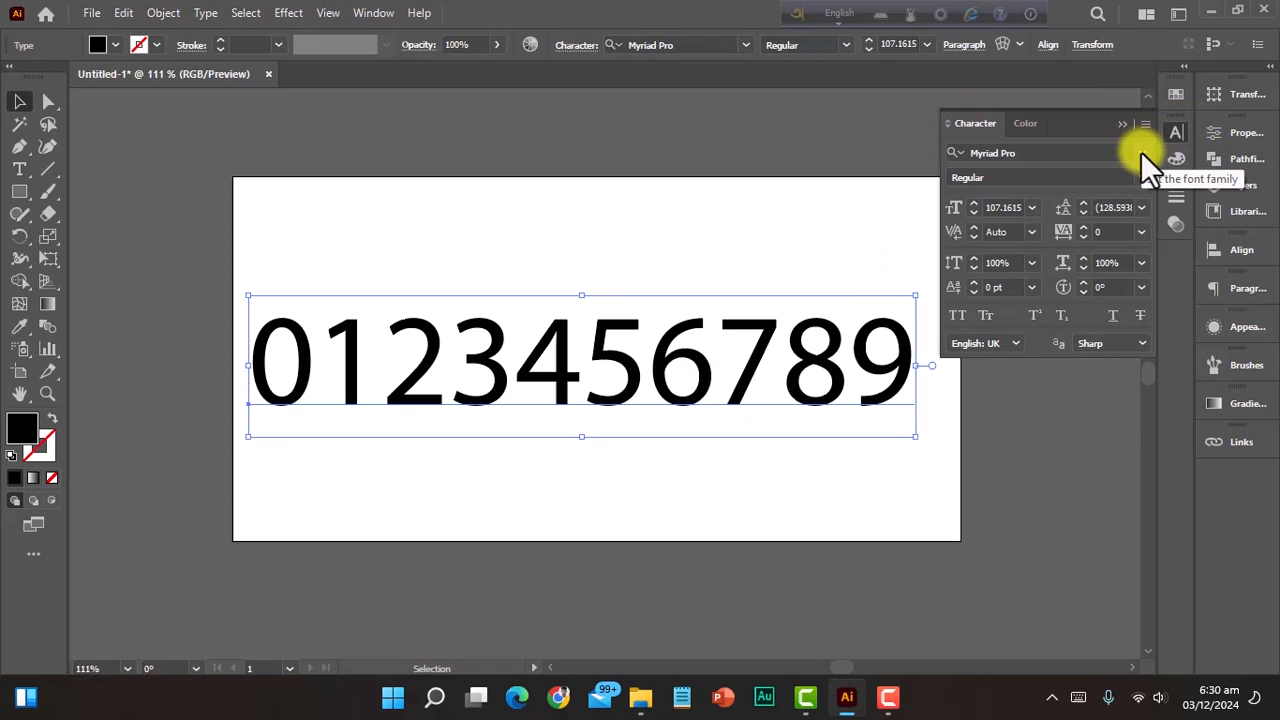
click(1140, 151)
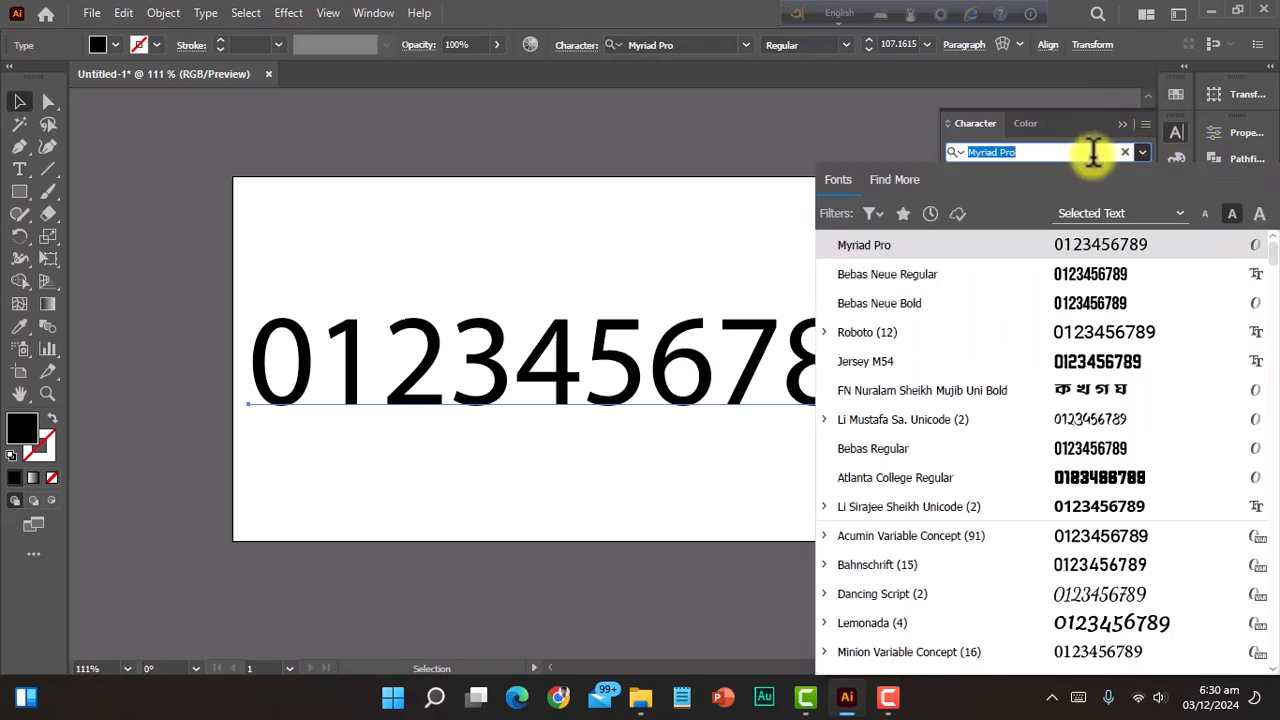
click(1078, 152)
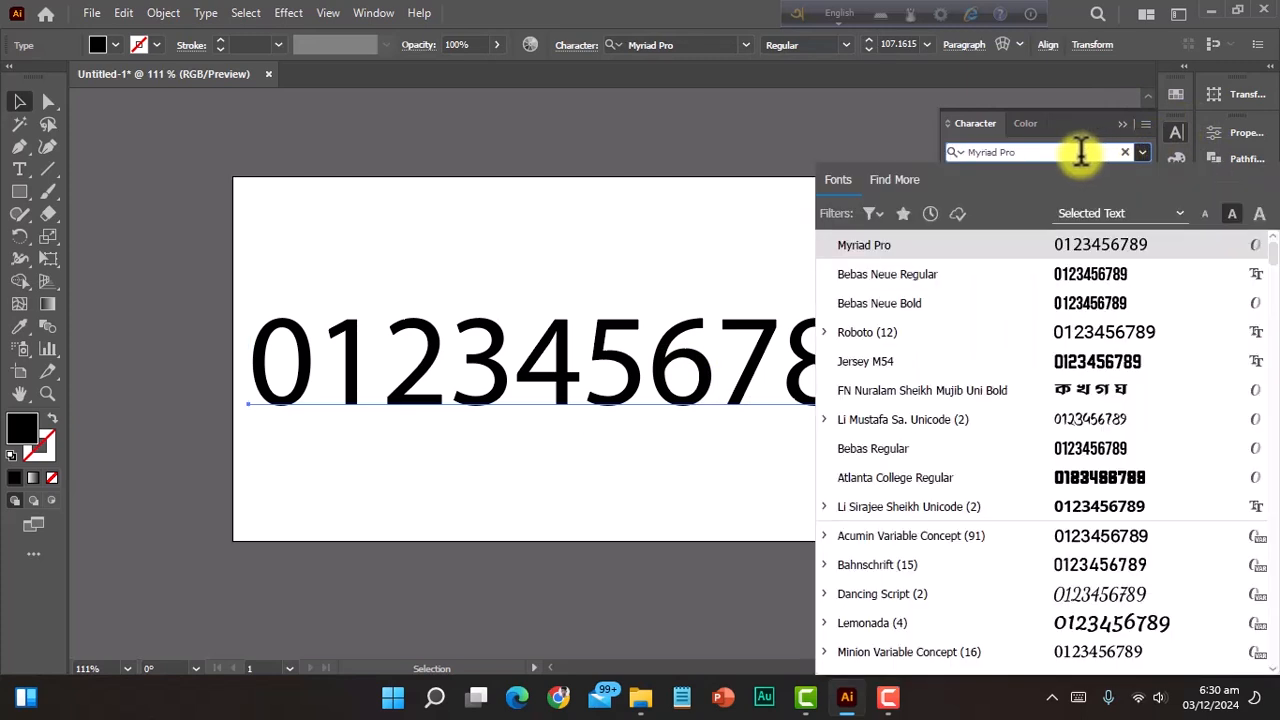
click(866, 365)
click(640, 474)
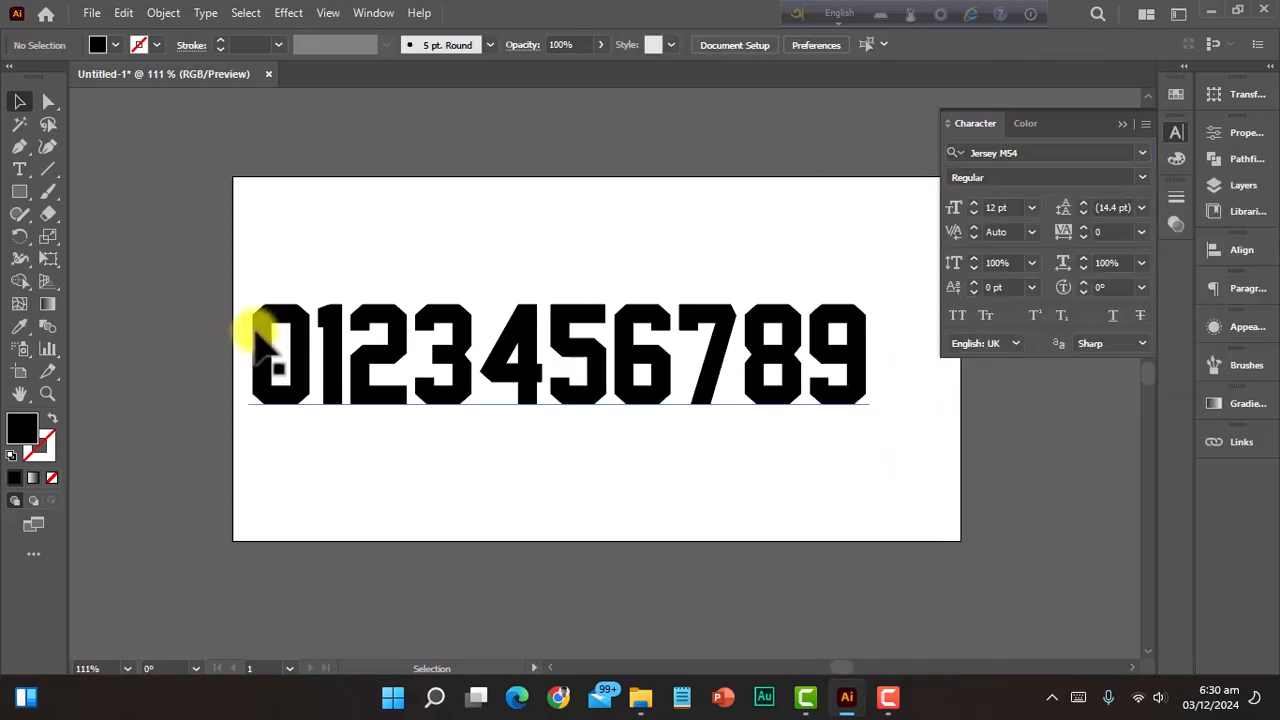
Step: Move the digits text slightly to the right to balance it across the artboard
drag(220, 241, 897, 466)
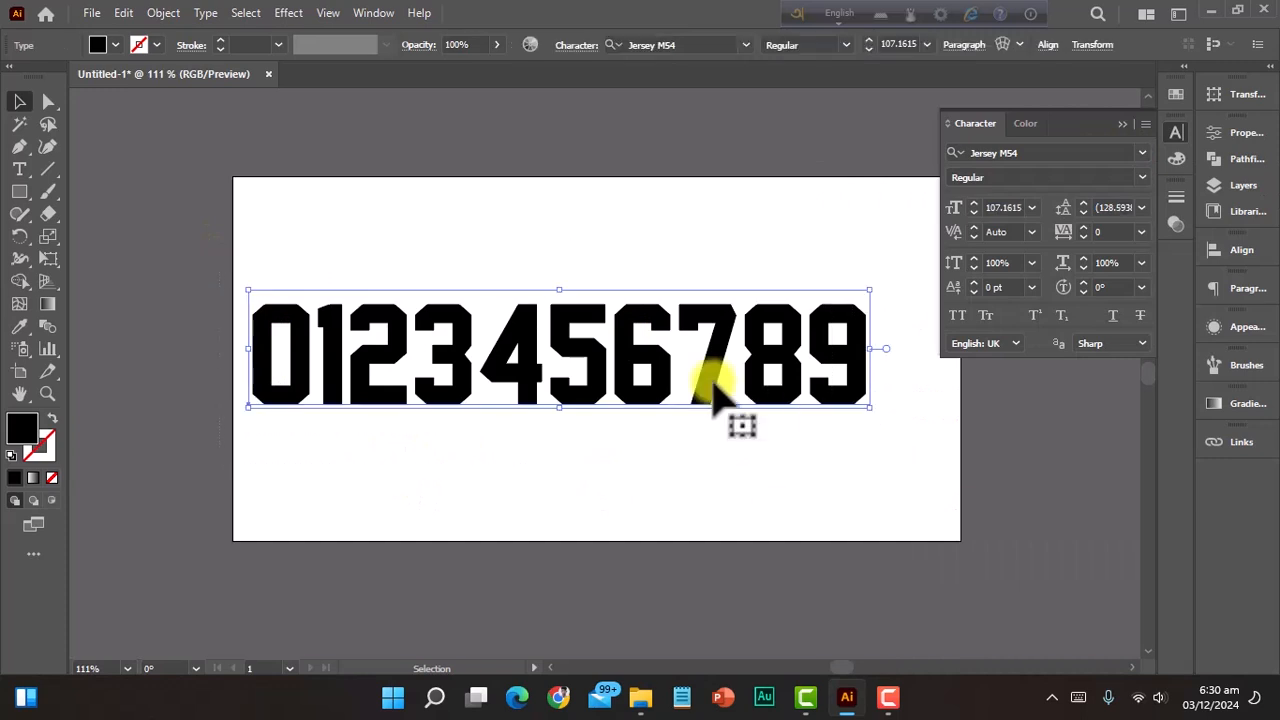
drag(709, 382, 668, 383)
click(683, 446)
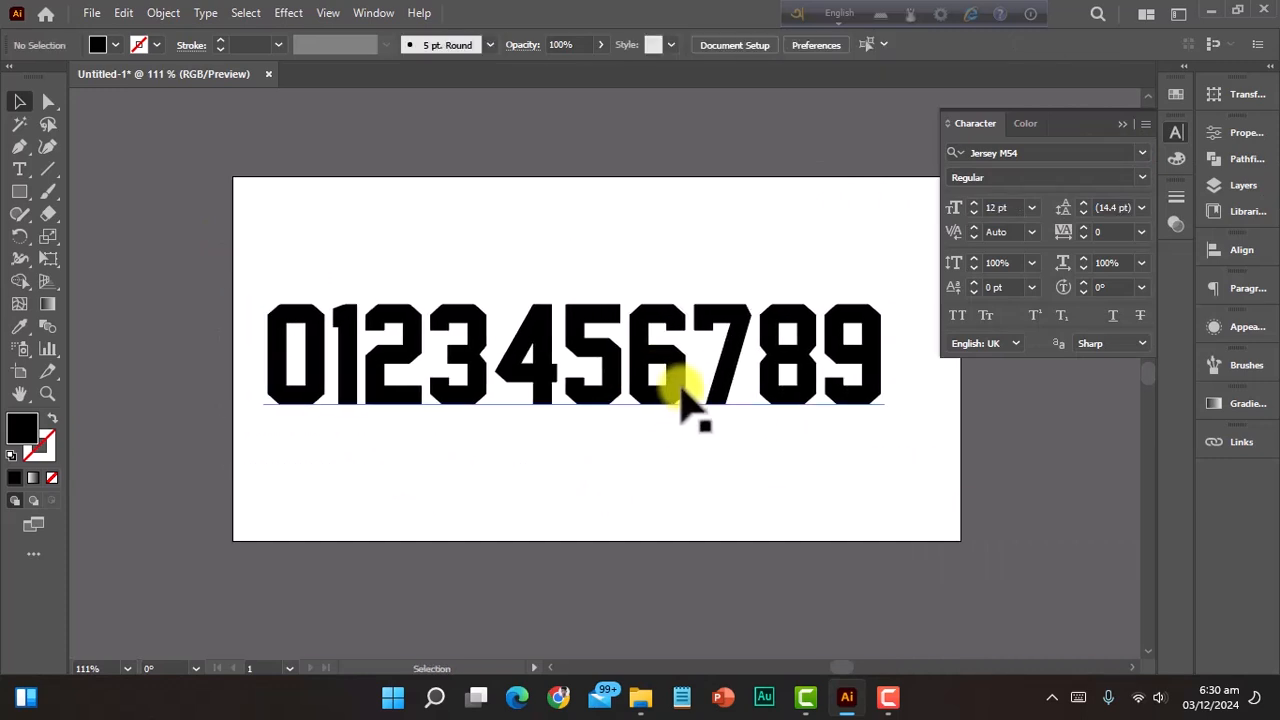
Step: Set the digits' font to Bebas Neue Bold and scale the text up to about 137 pt, nearly filling the artboard's width
click(681, 382)
click(1019, 152)
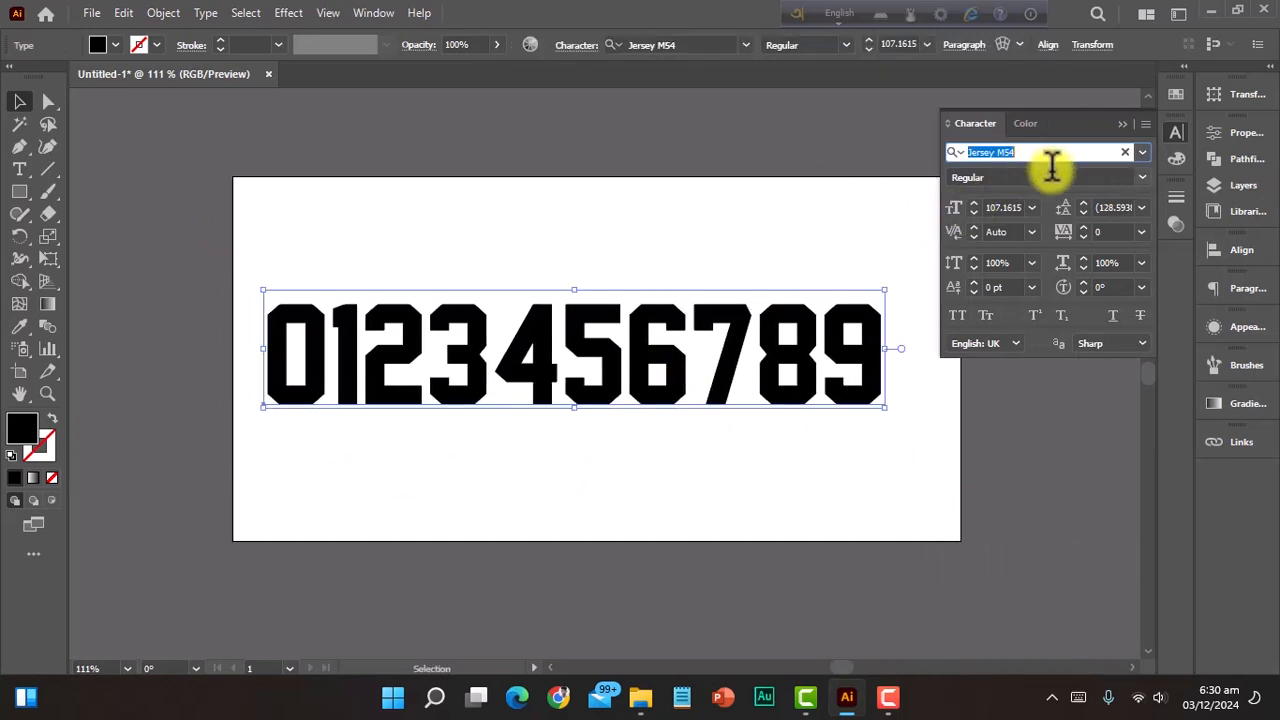
text(be)
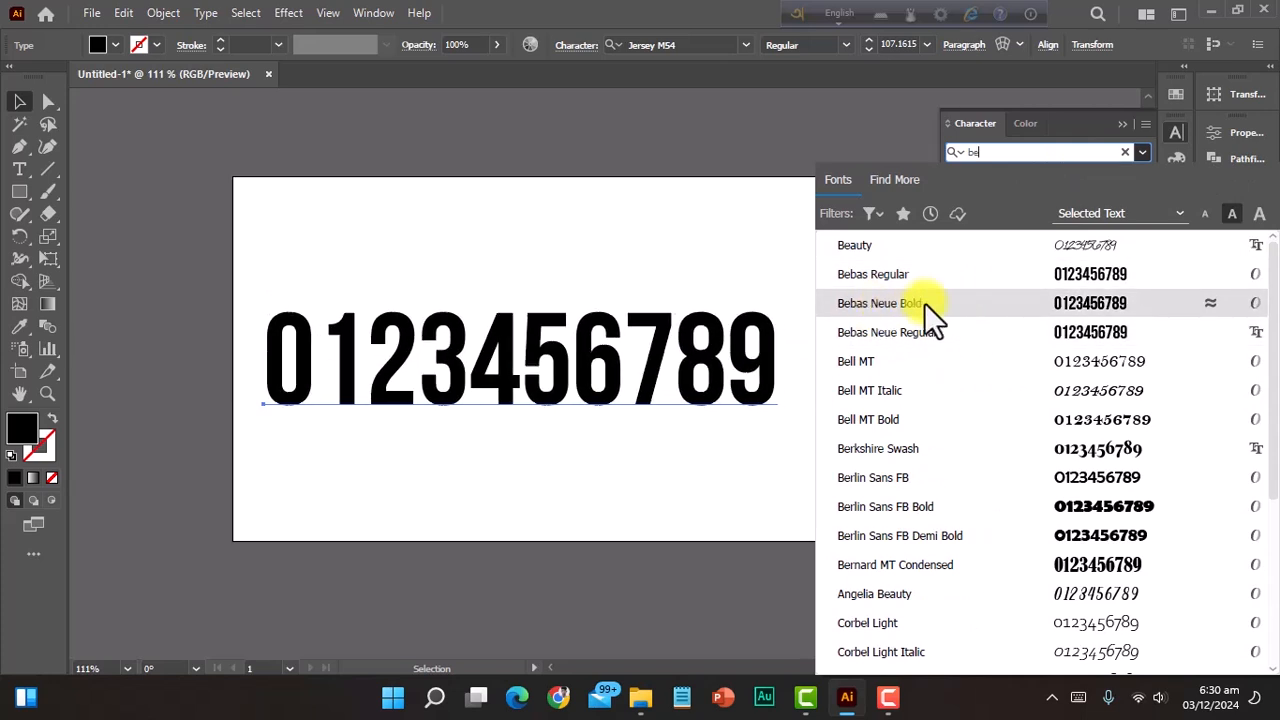
click(978, 302)
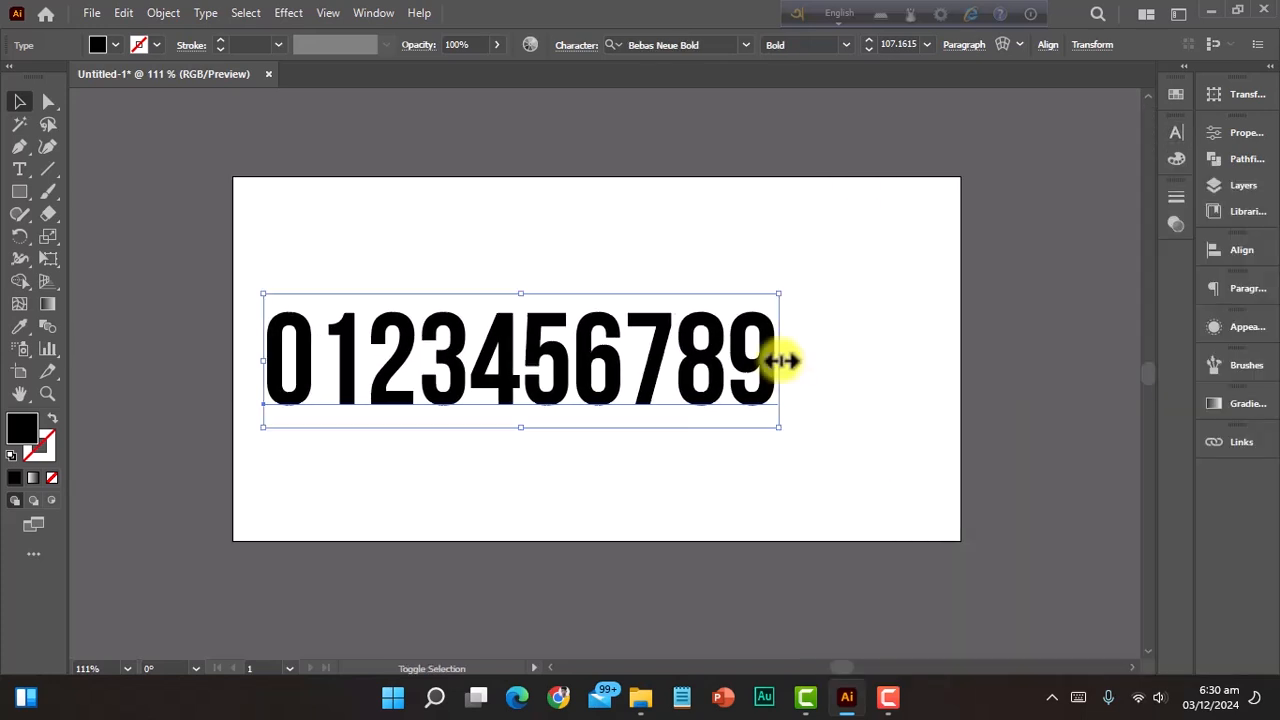
drag(780, 357, 918, 369)
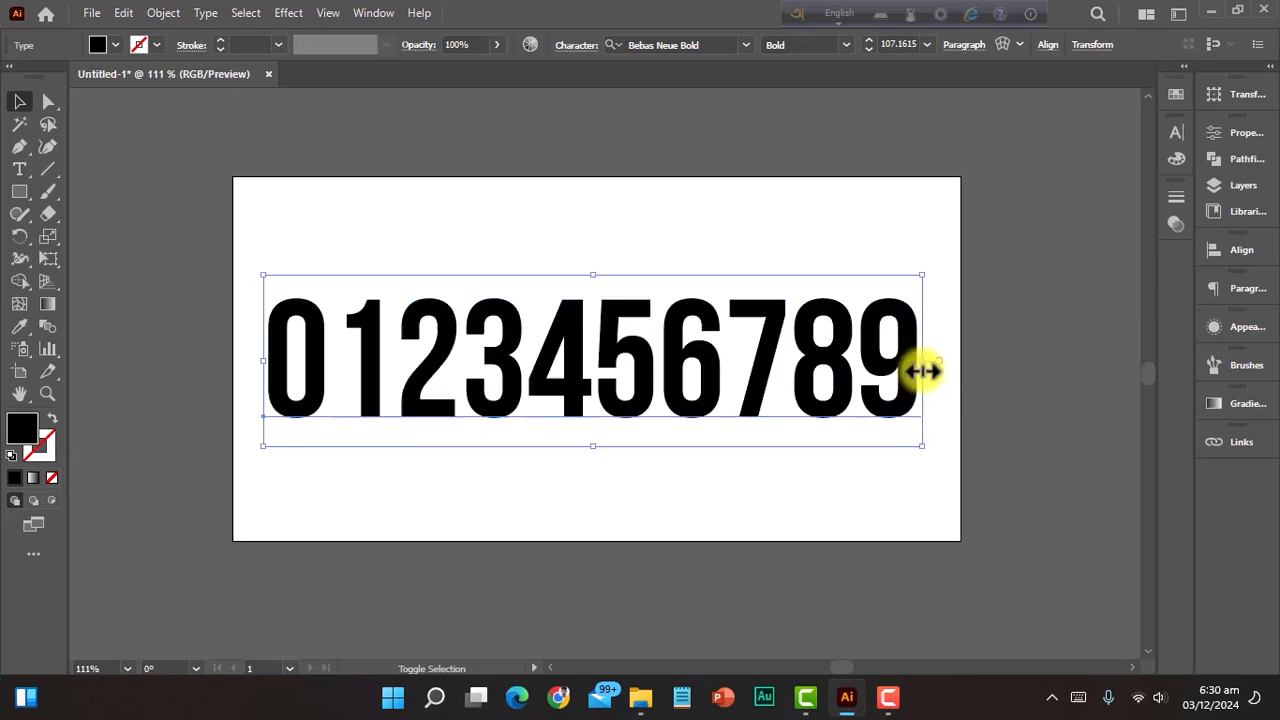
click(981, 406)
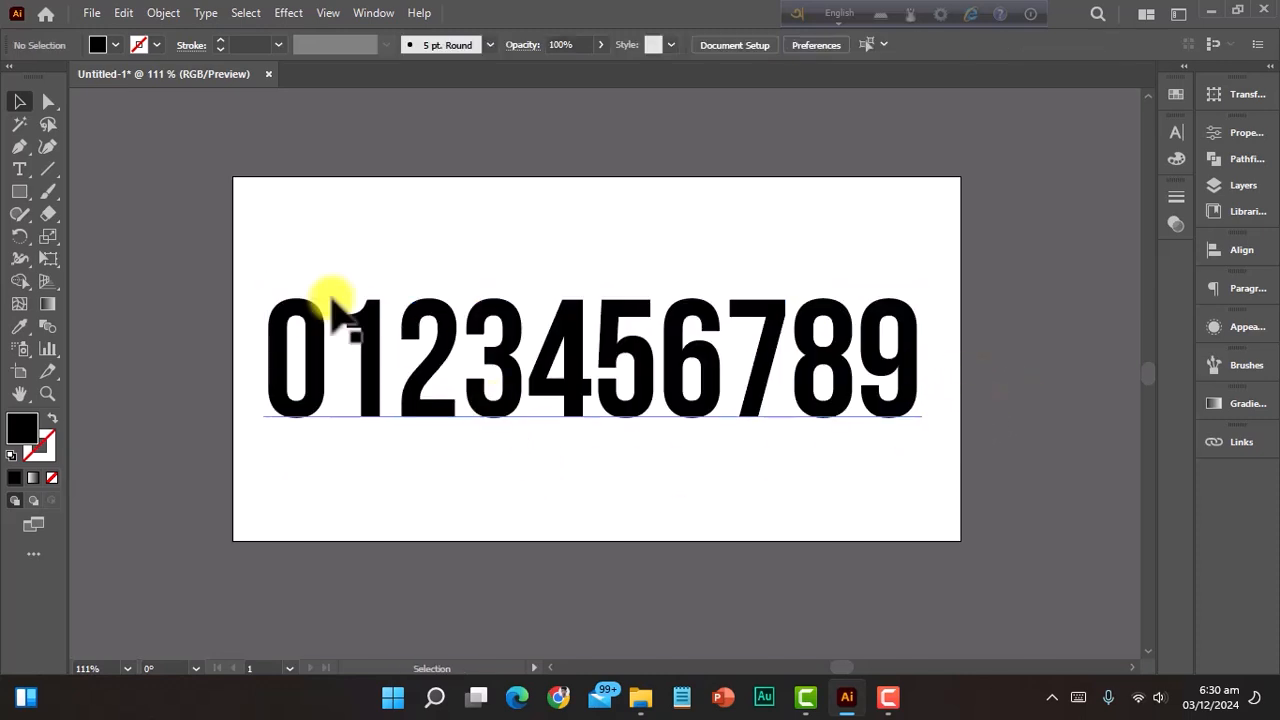
drag(237, 248, 930, 490)
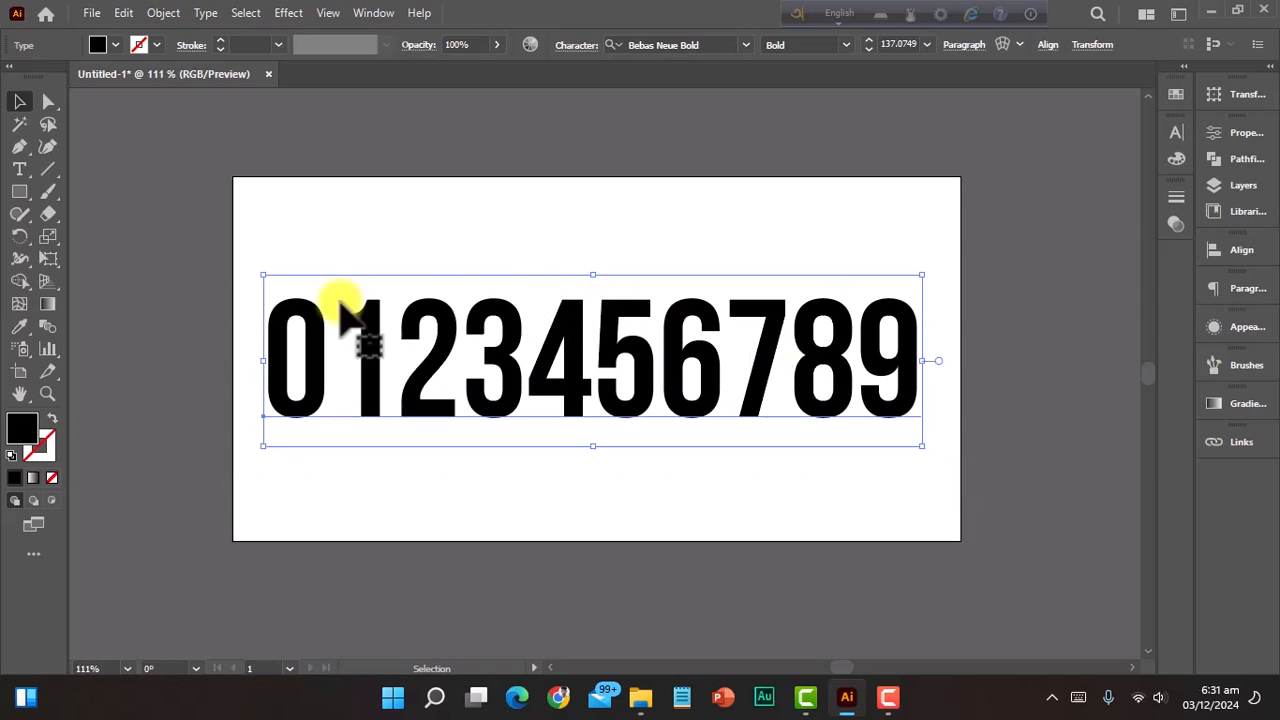
click(278, 247)
drag(278, 247, 952, 452)
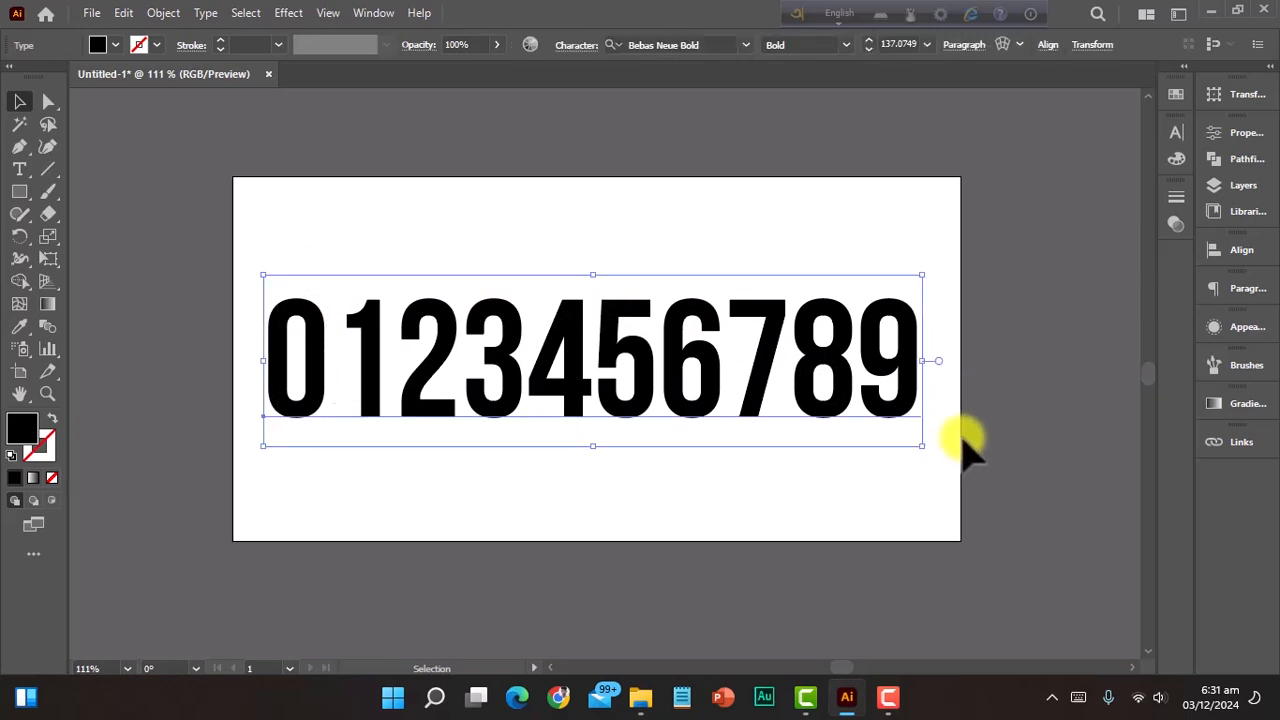
click(208, 14)
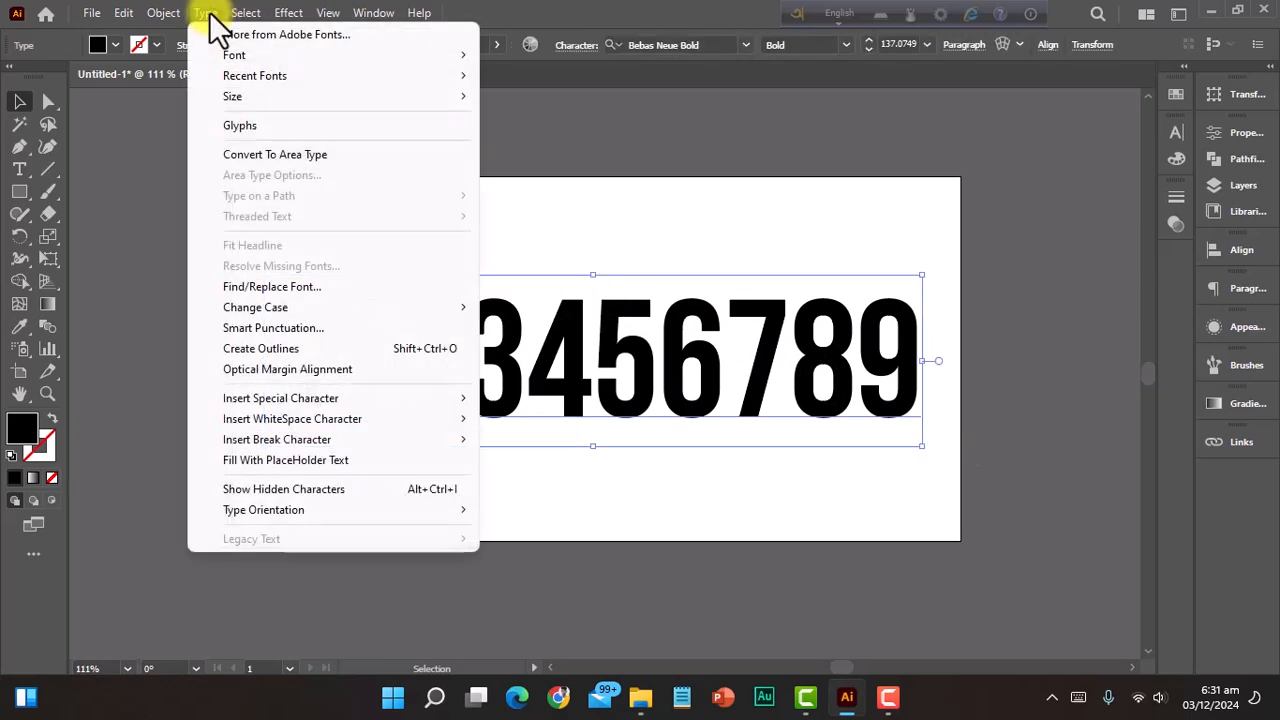
click(445, 350)
click(600, 452)
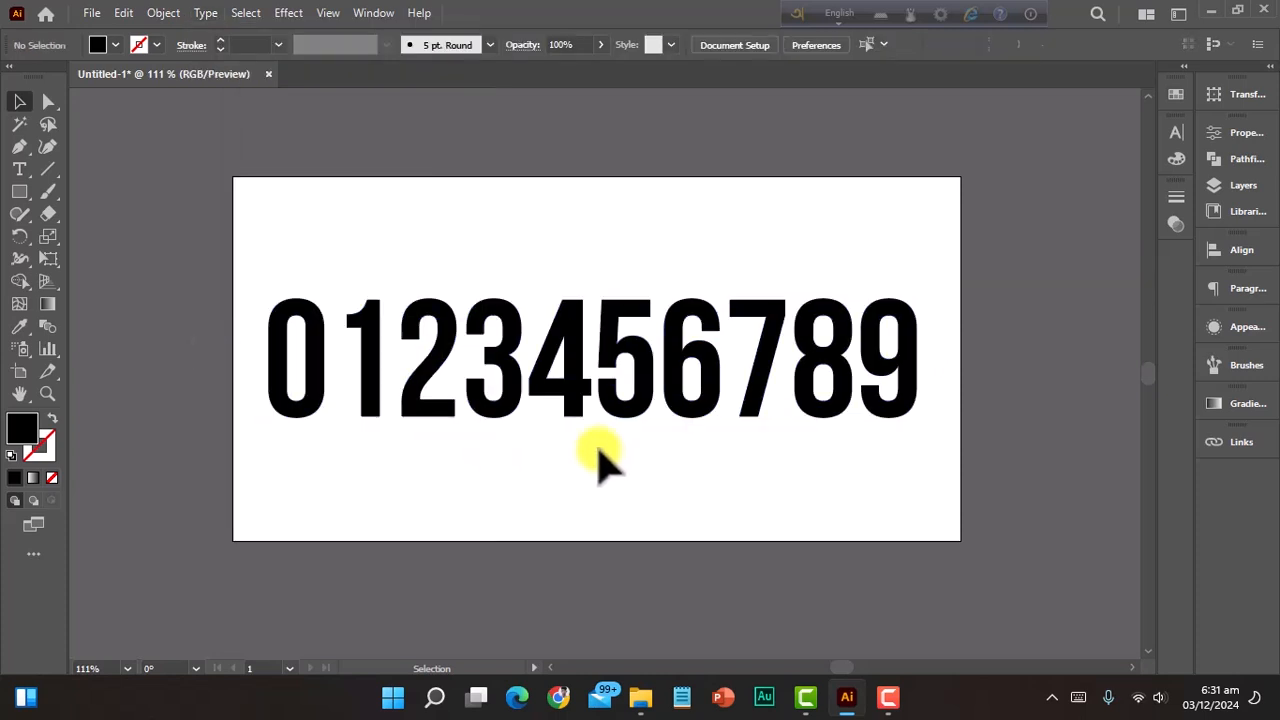
drag(268, 278, 910, 445)
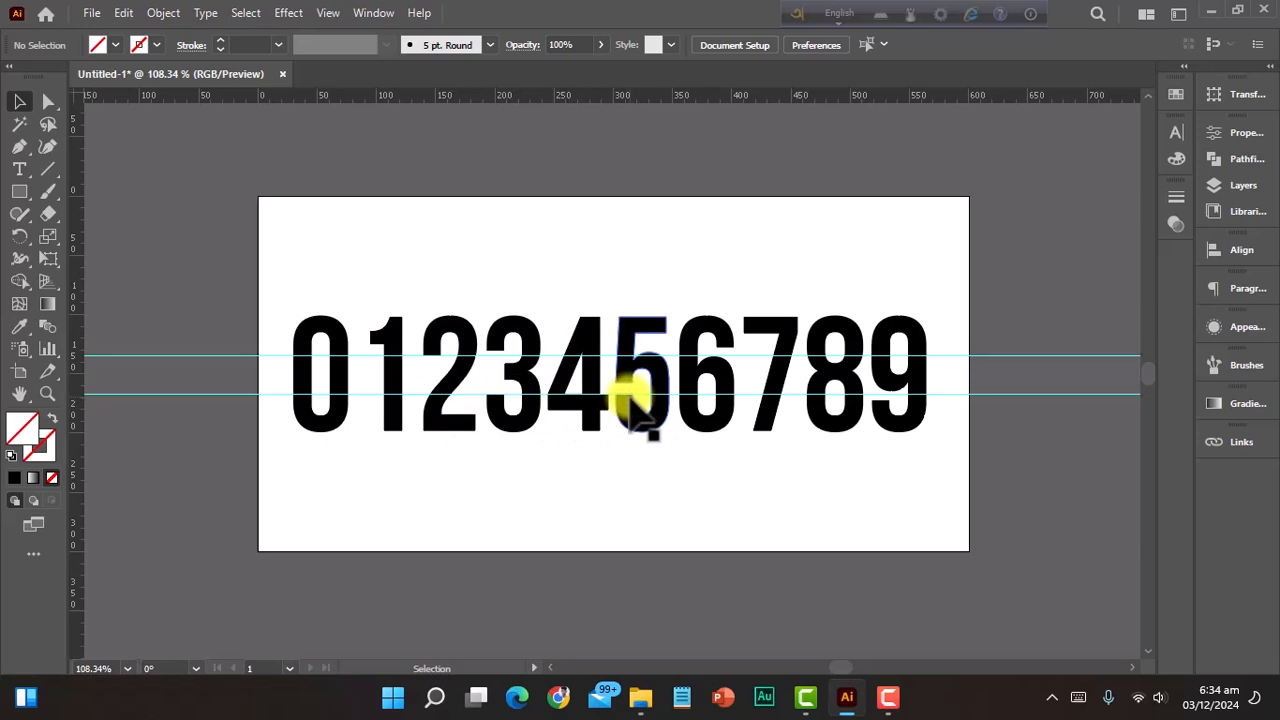
Step: Draw two straight horizontal lines along the two guides, spanning the artboard's full width across the digits
drag(186, 300, 261, 498)
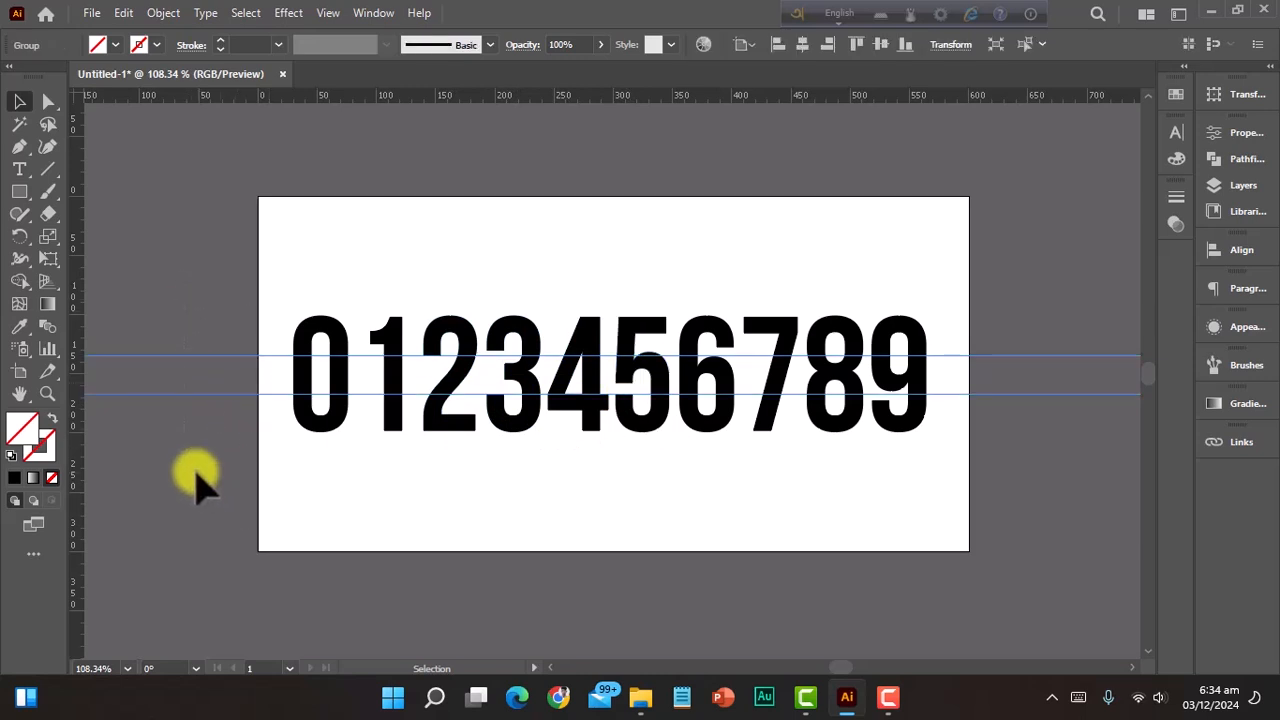
click(197, 480)
click(48, 169)
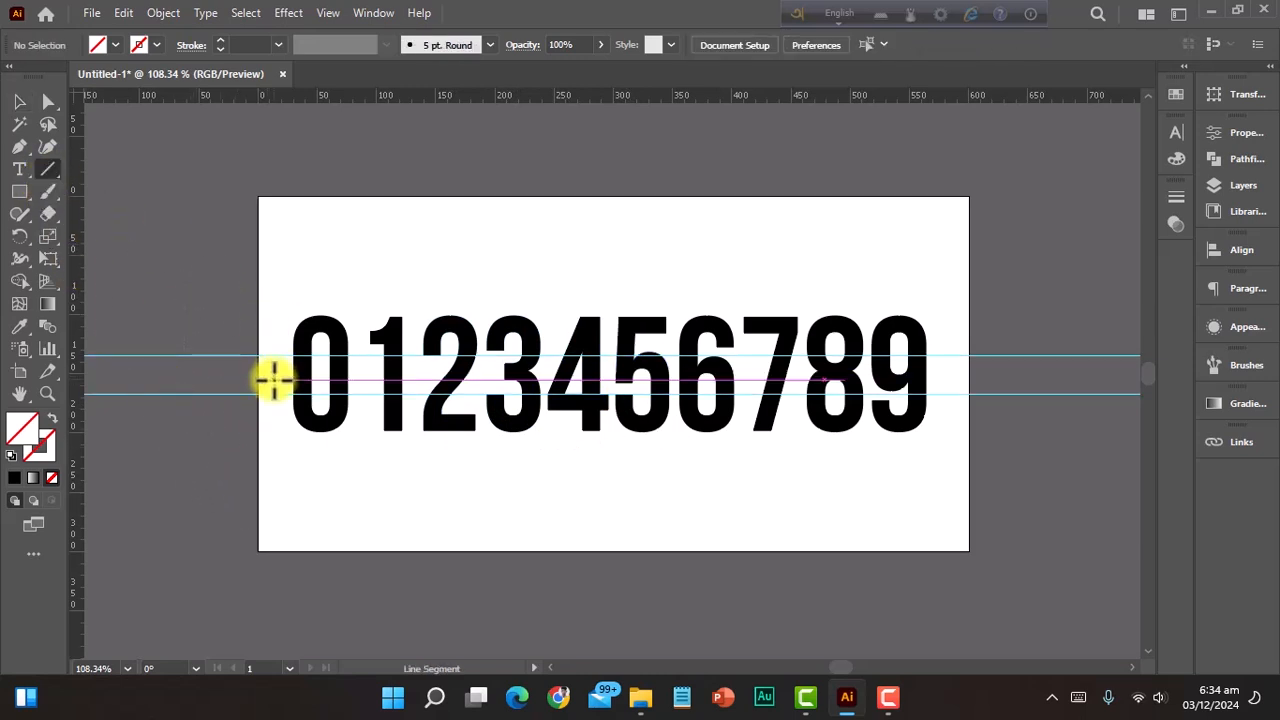
drag(258, 355, 979, 355)
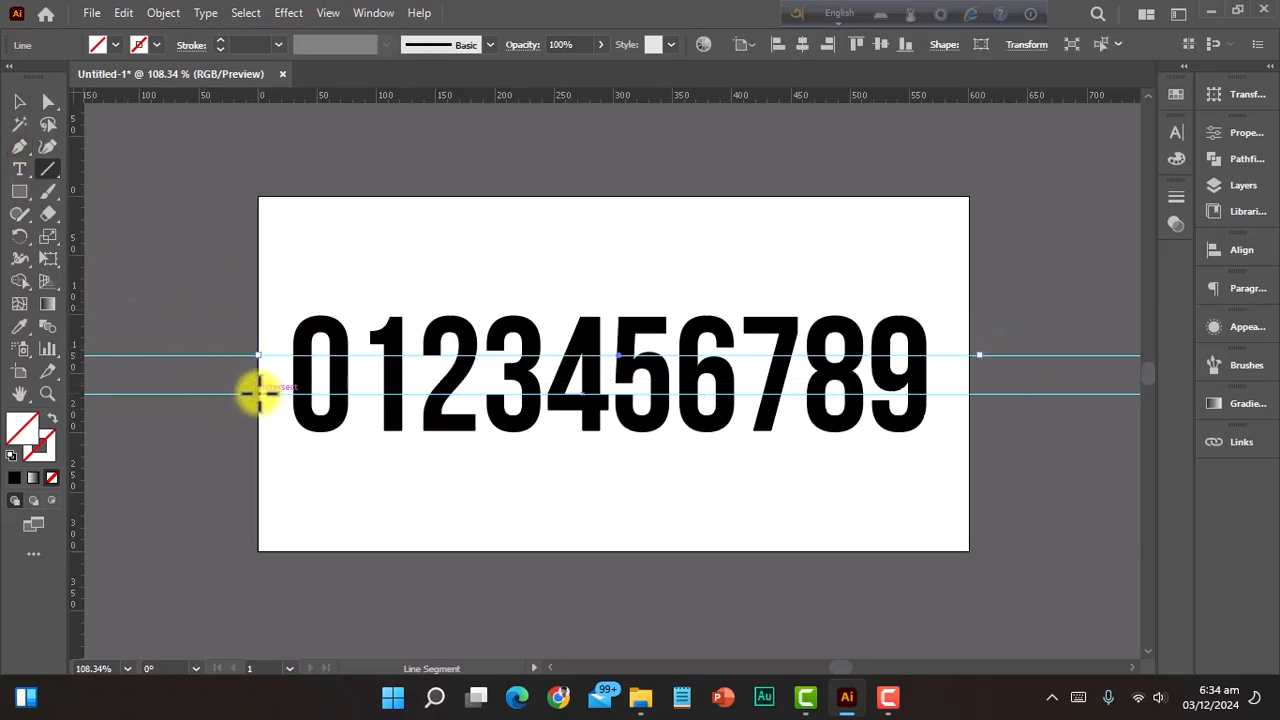
drag(258, 393, 979, 393)
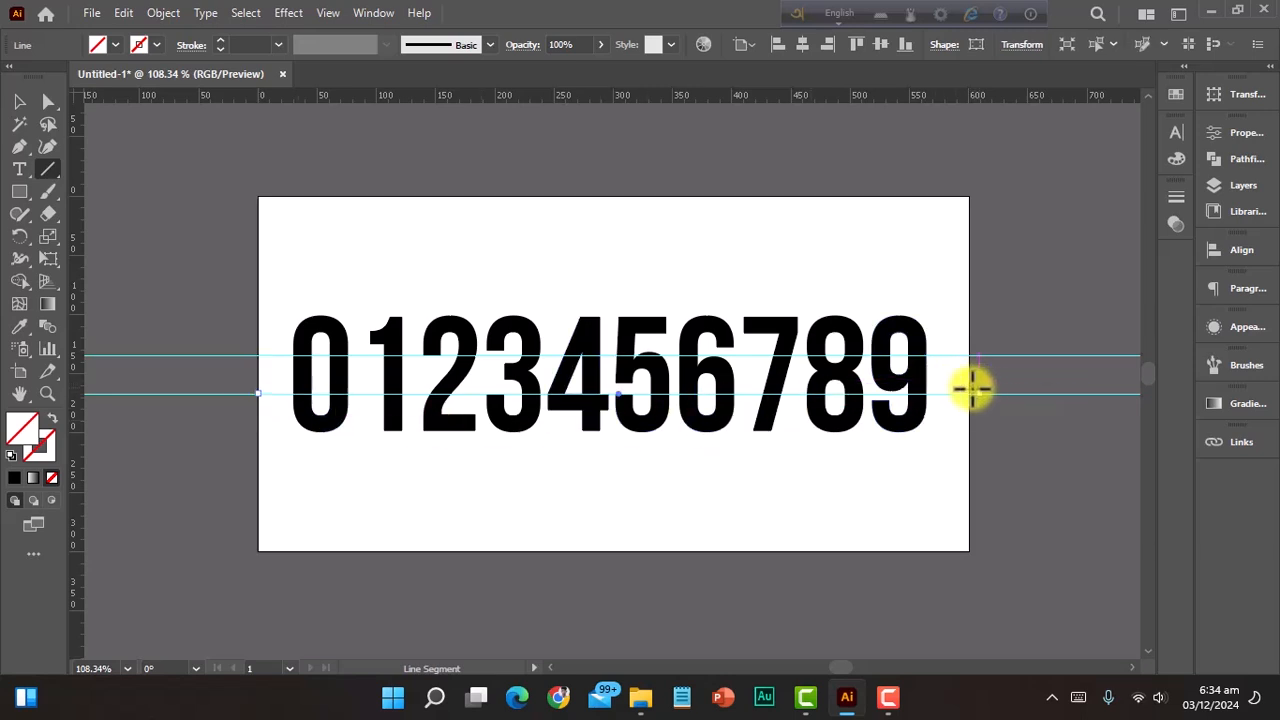
Step: Remove the two guides and give both horizontal lines a white 1 pt stroke
click(18, 104)
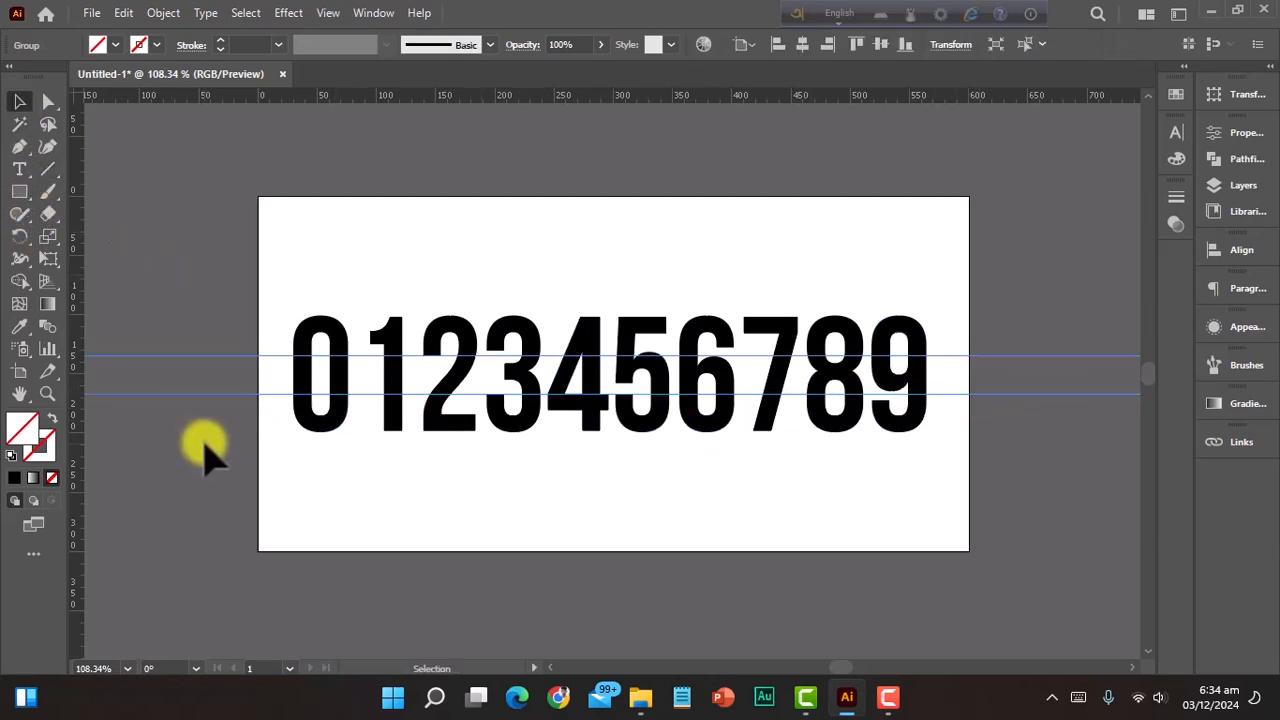
click(206, 440)
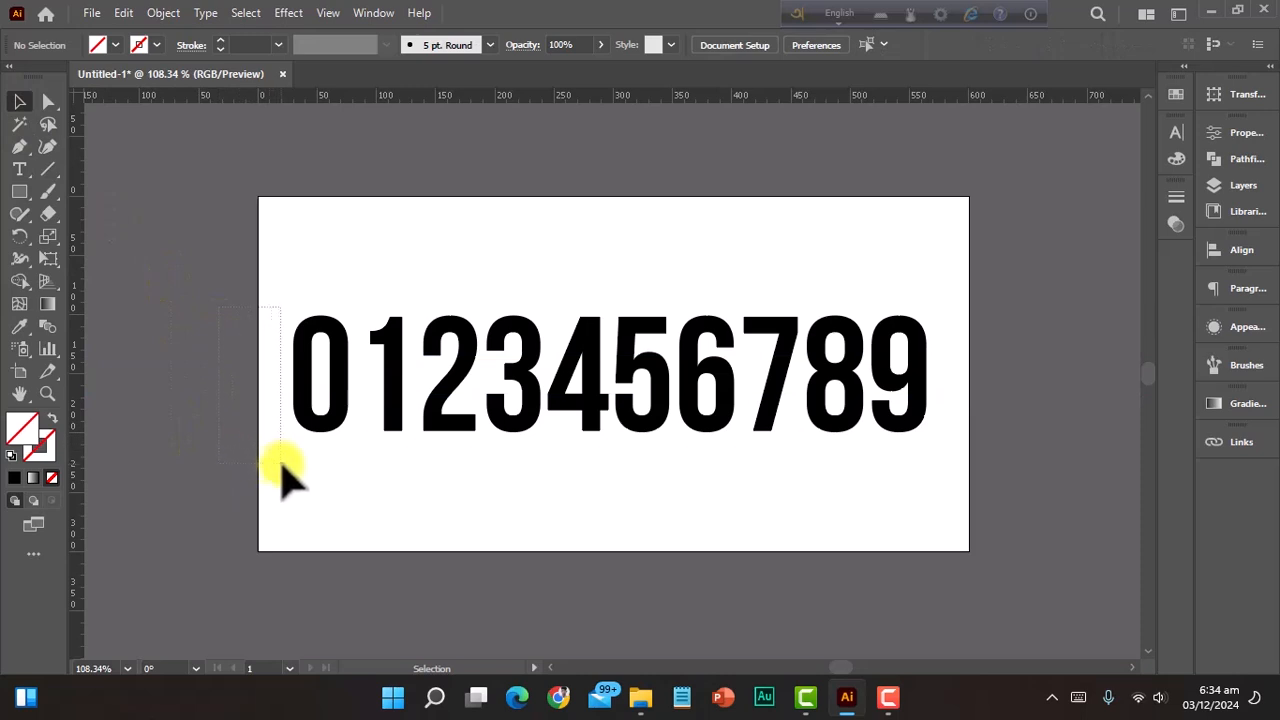
drag(285, 476, 163, 251)
click(153, 43)
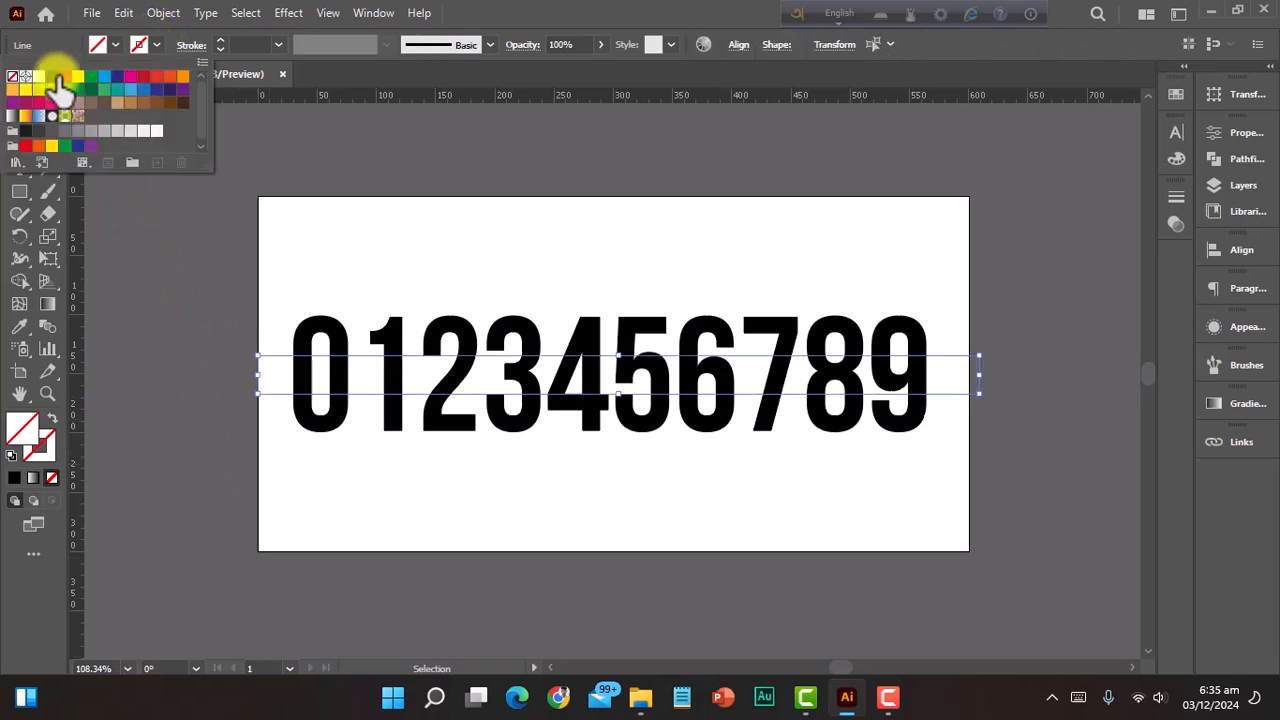
click(39, 78)
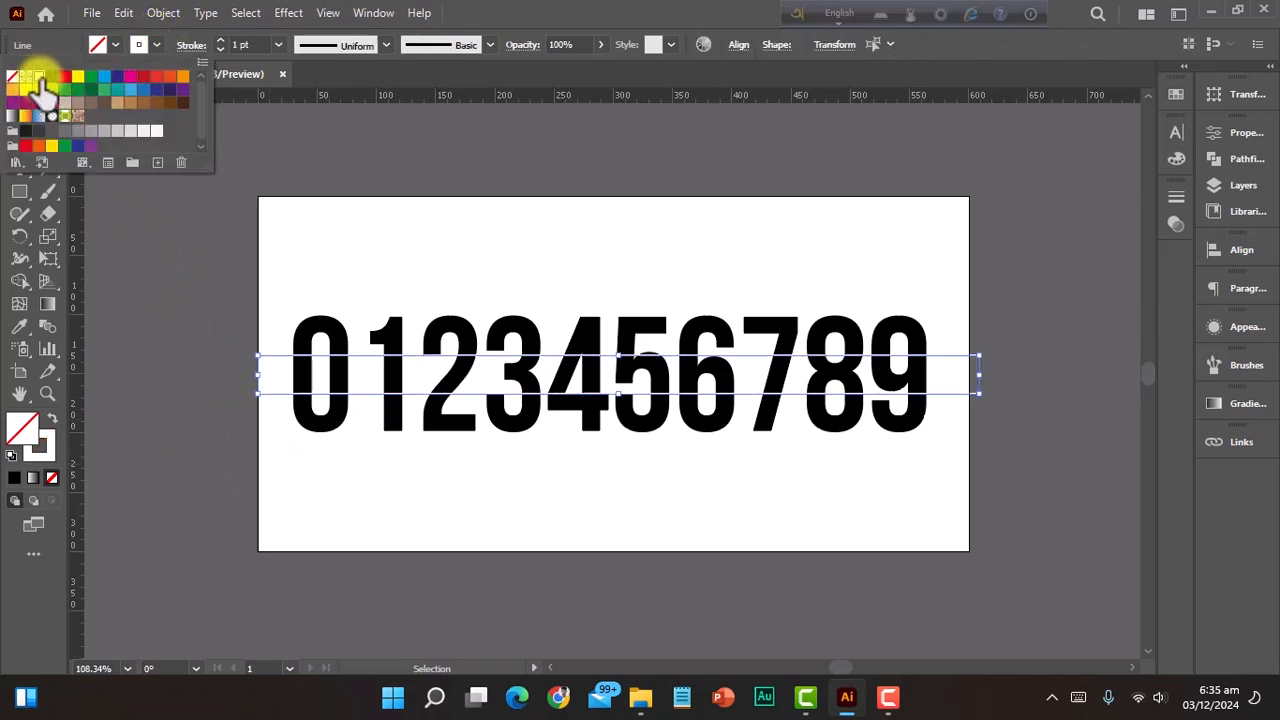
click(165, 317)
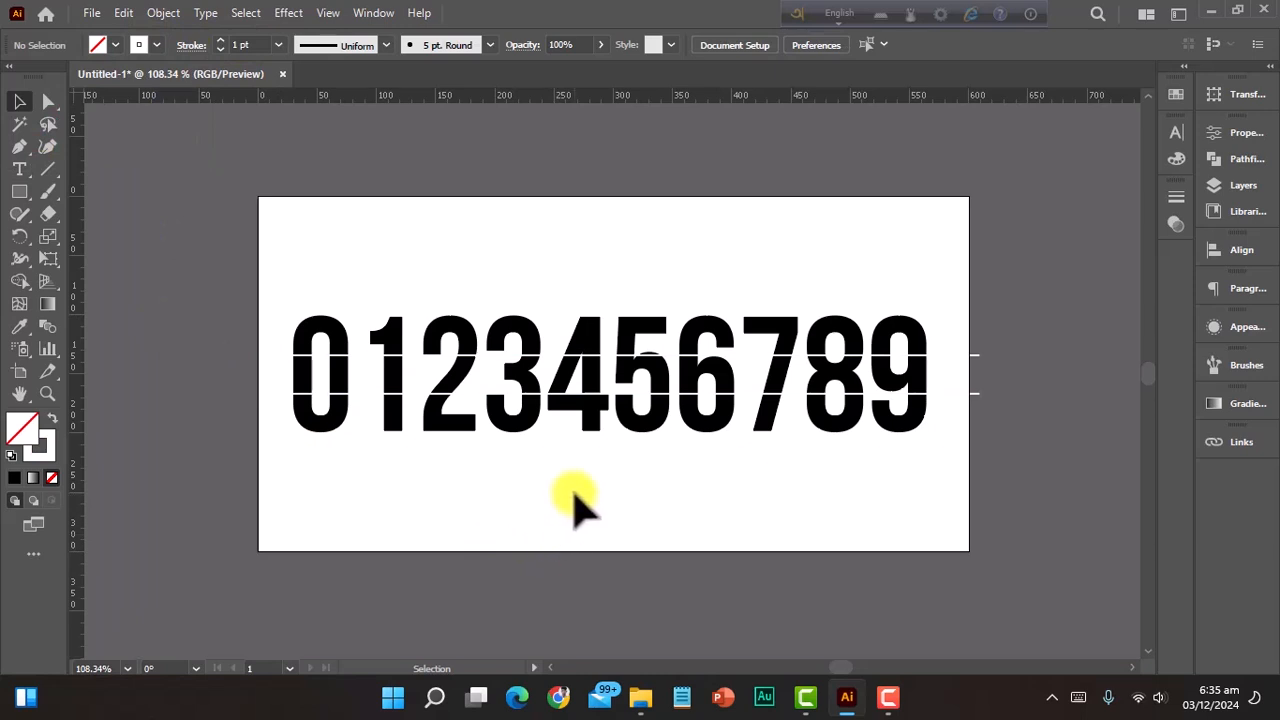
Step: Divide the digit shapes along the two white lines with the Pathfinder Divide operation
scroll(572, 490, down, 1)
scroll(985, 335, up, 1)
drag(1060, 290, 957, 440)
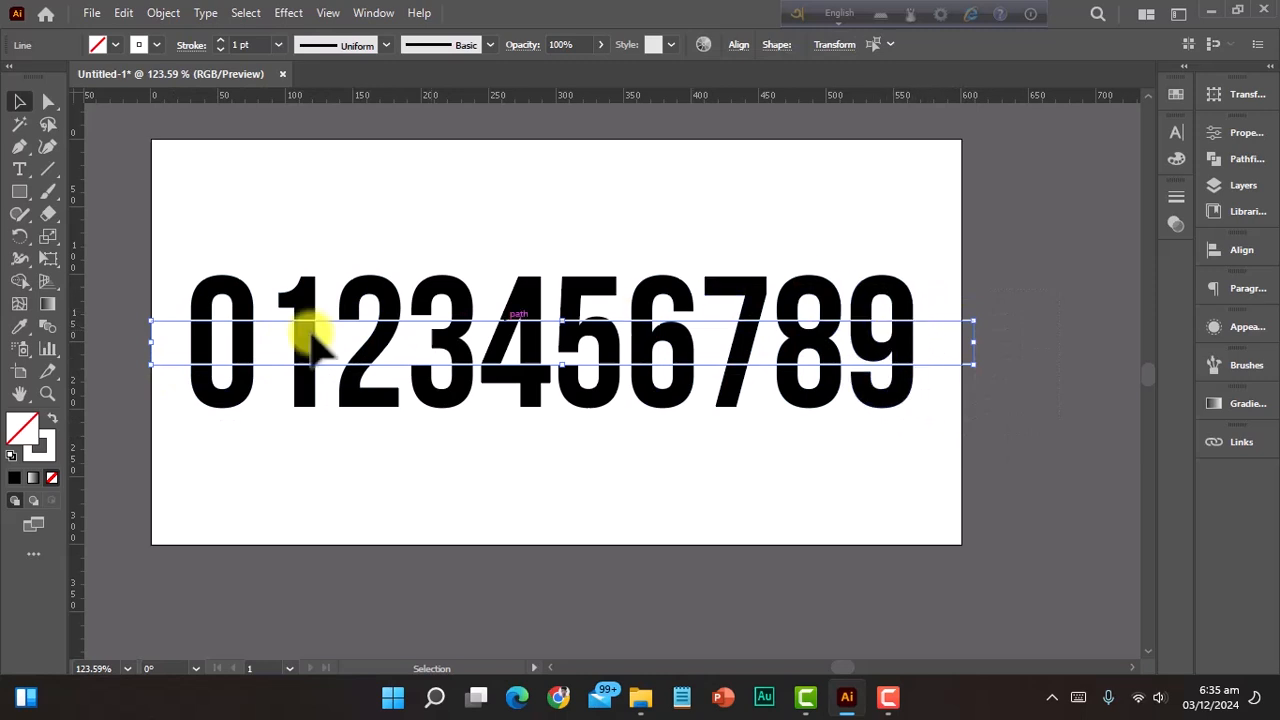
click(582, 440)
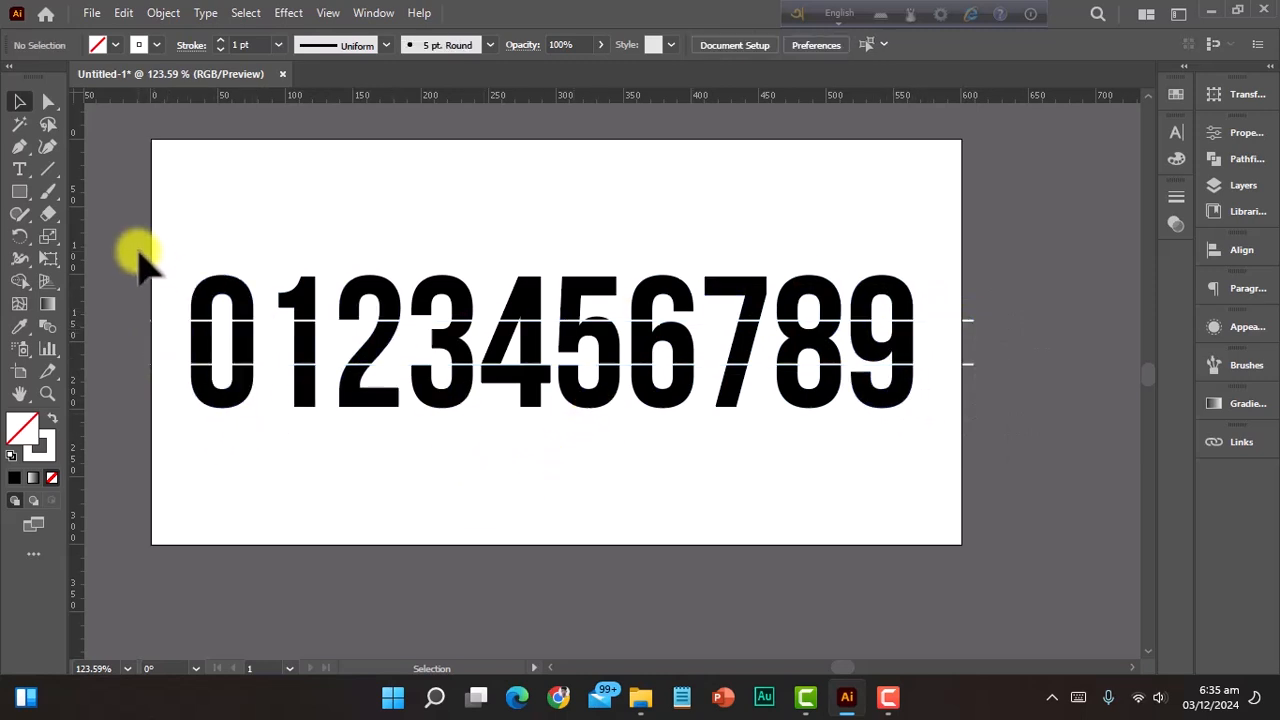
drag(140, 258, 1027, 420)
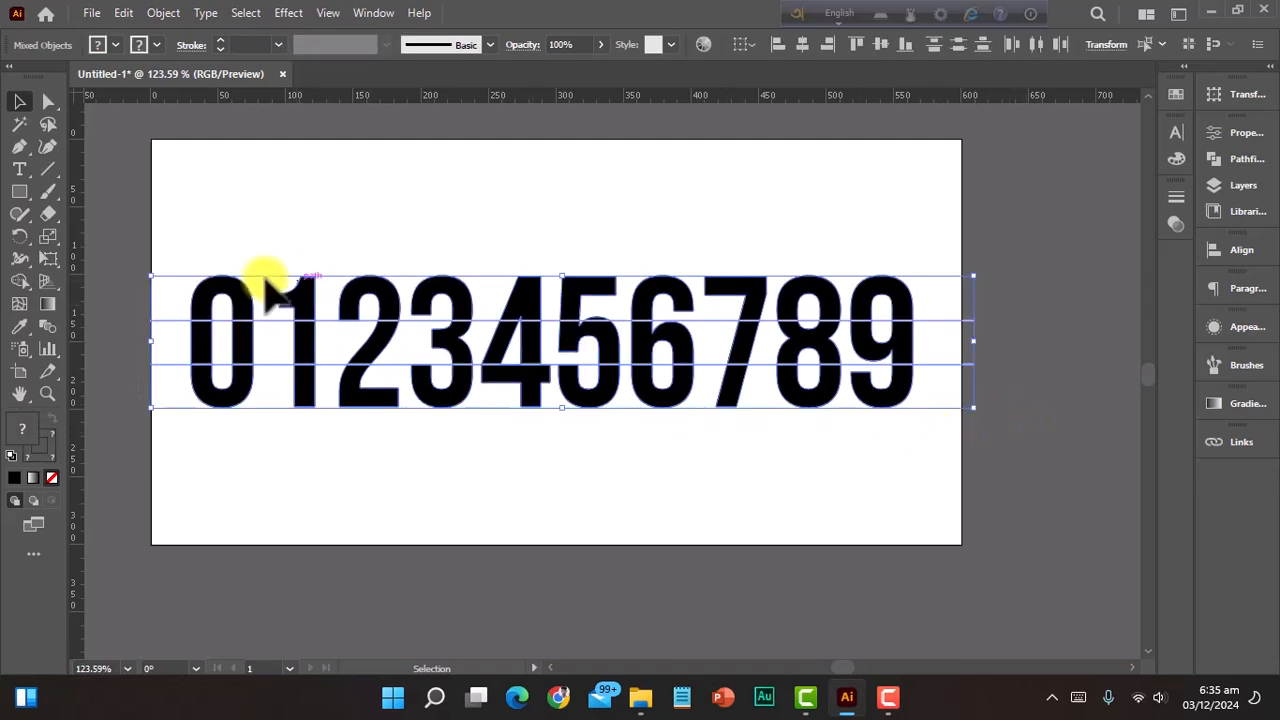
click(1230, 160)
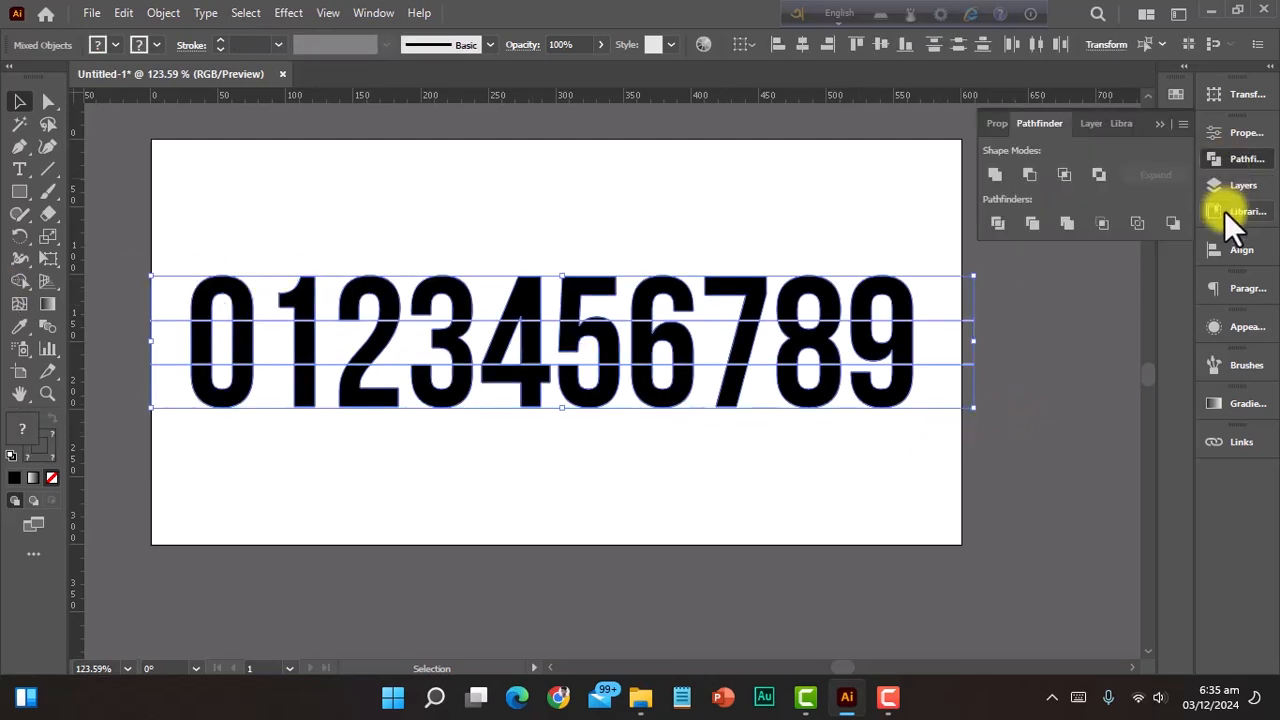
click(996, 223)
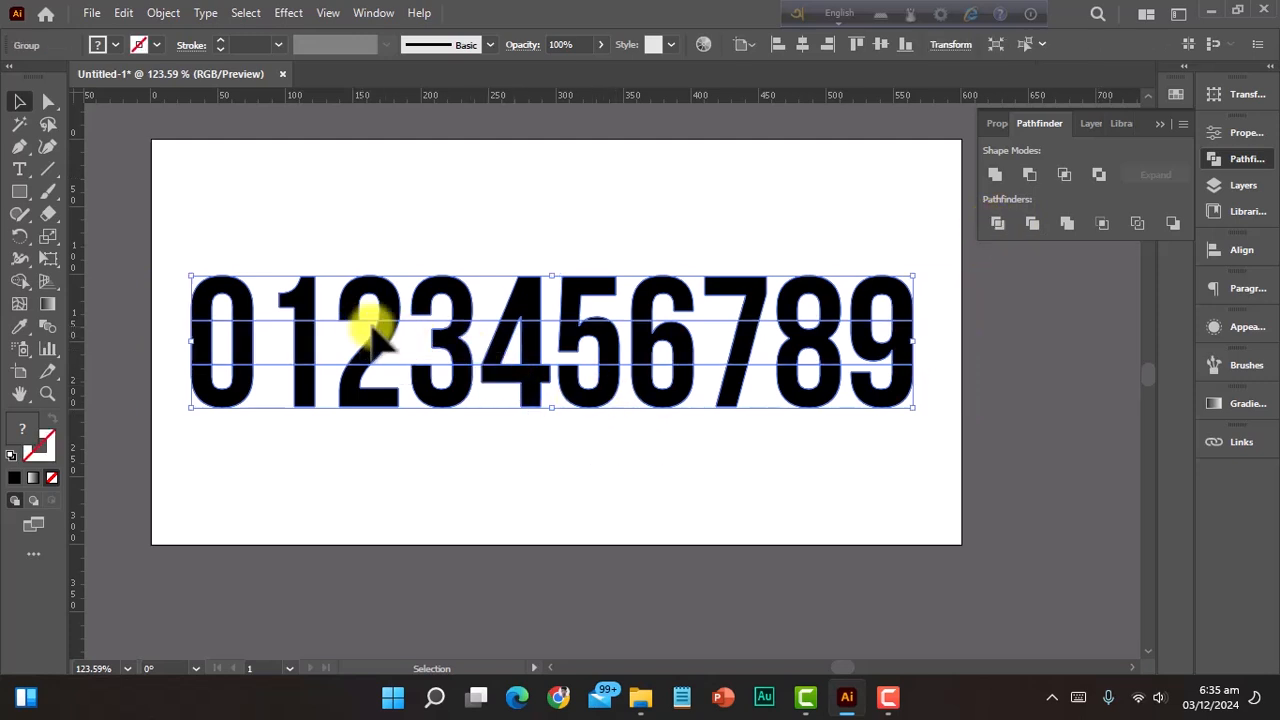
Step: Ungroup the divided digits into separate pieces and clear the selection
click(757, 456)
click(727, 338)
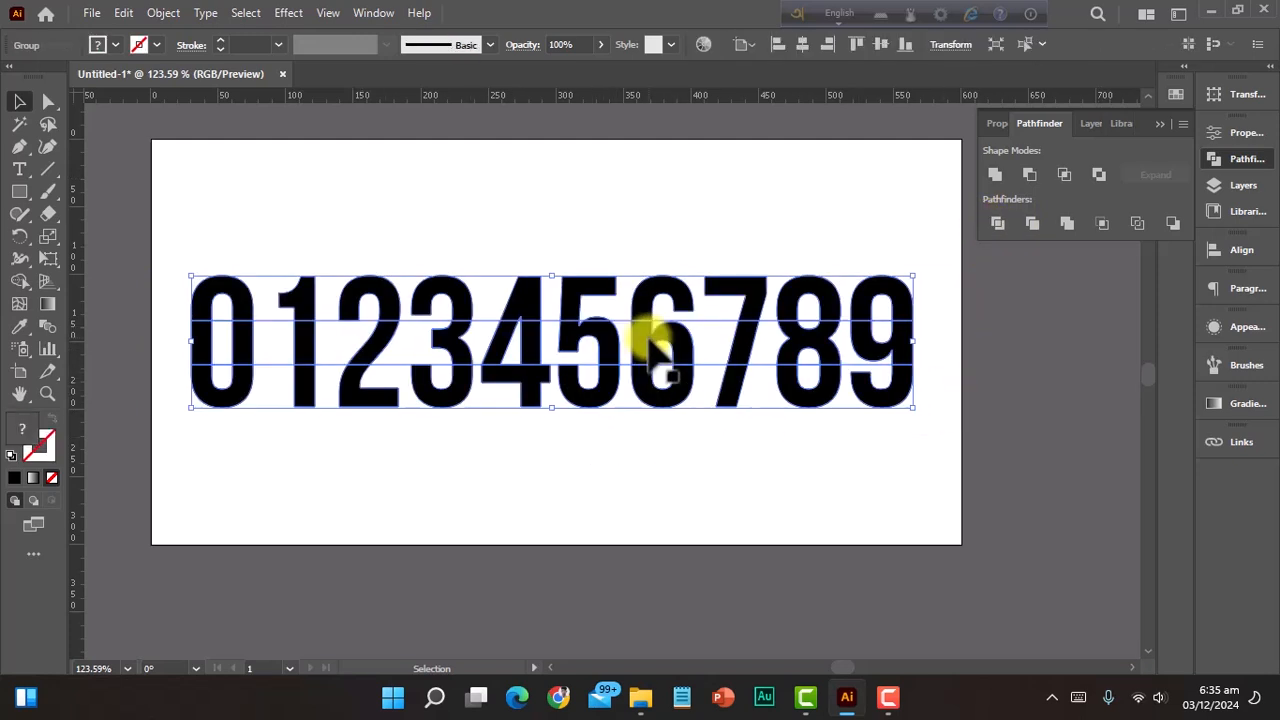
right_click(648, 340)
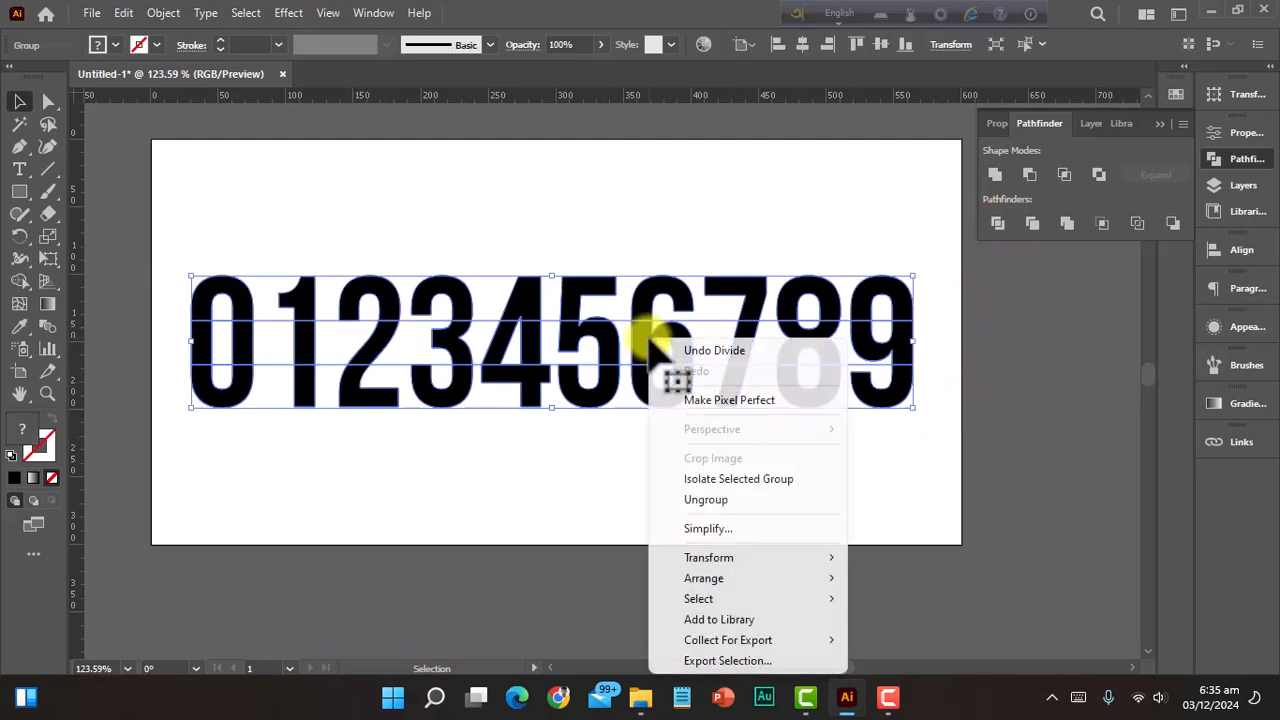
click(733, 499)
click(586, 500)
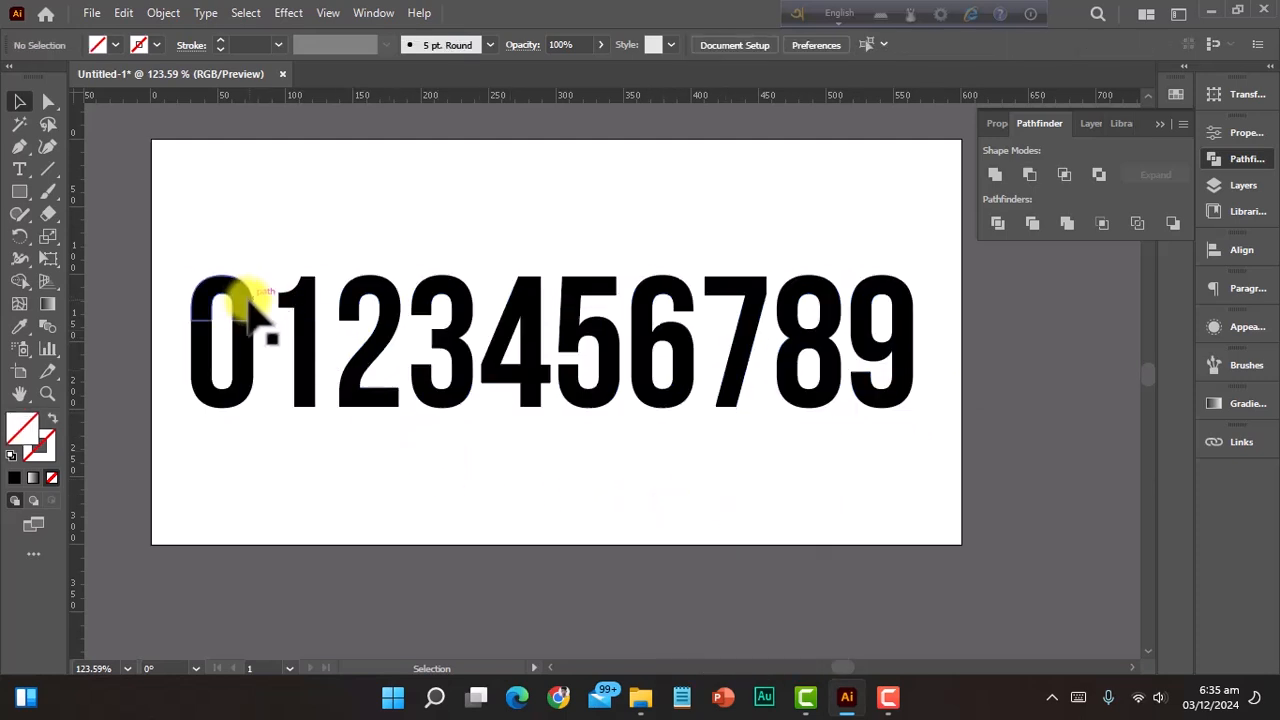
Step: Fill the upper and lower pieces of all ten digits with dark grey, leaving out the middle band
click(248, 303)
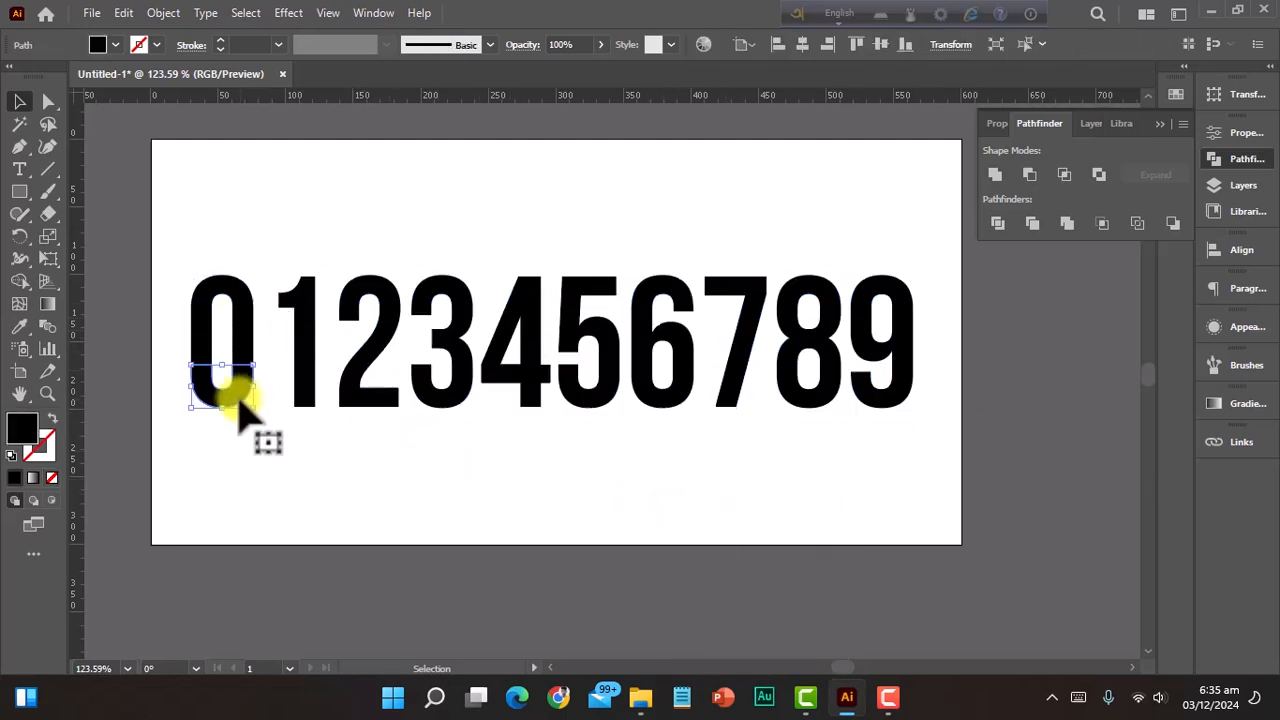
shift+click(235, 302)
shift+click(230, 396)
shift+click(318, 400)
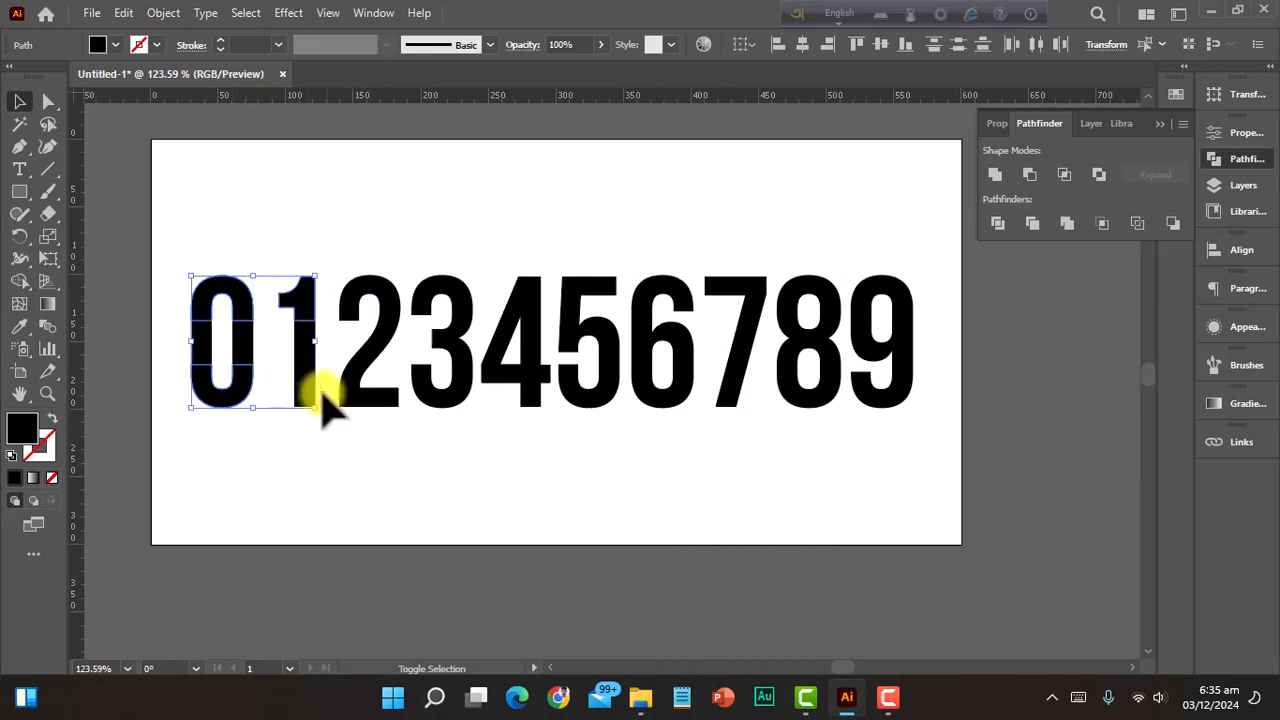
shift+click(366, 405)
shift+click(443, 330)
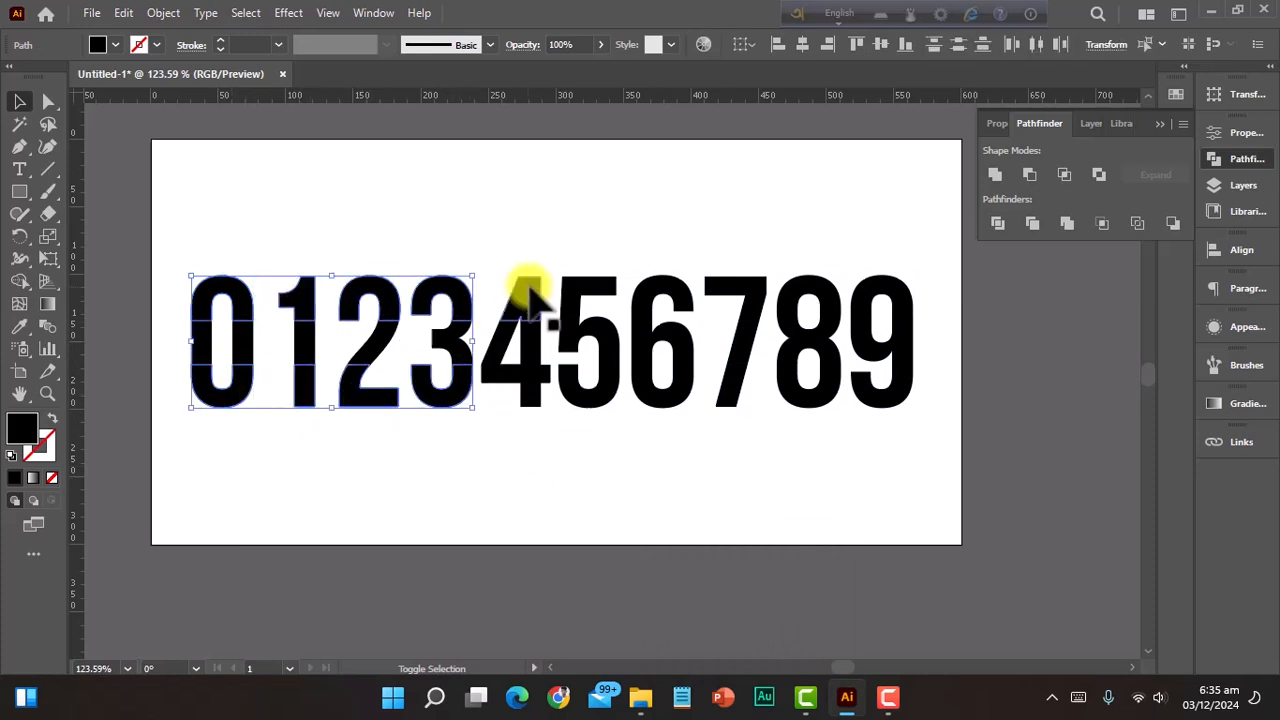
shift+click(530, 290)
shift+click(600, 295)
shift+click(663, 375)
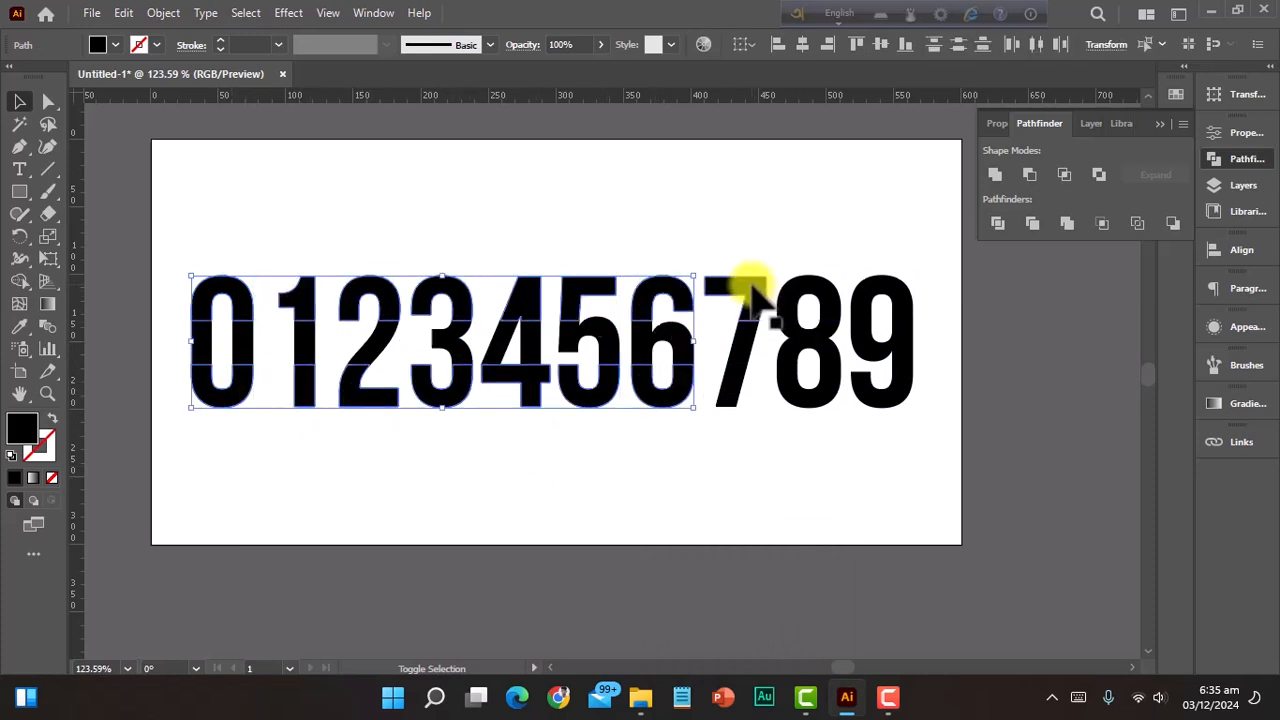
shift+click(748, 282)
shift+click(813, 372)
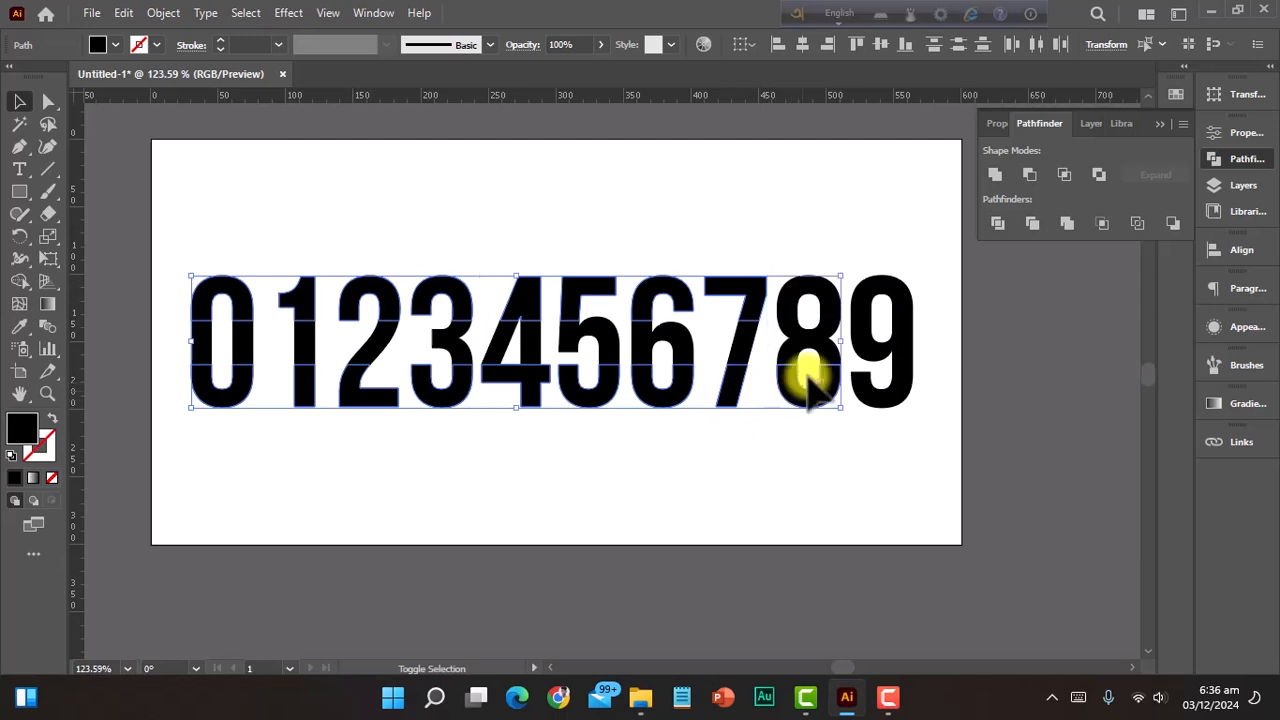
shift+click(898, 290)
click(110, 43)
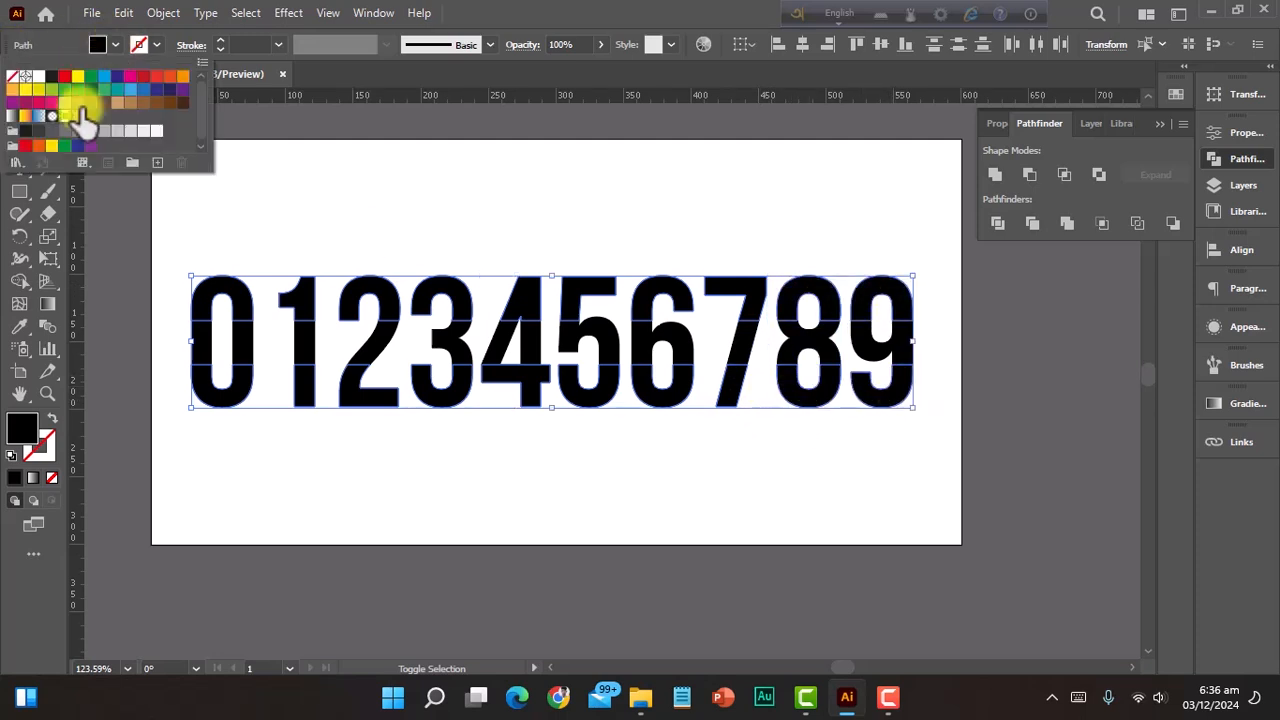
click(36, 133)
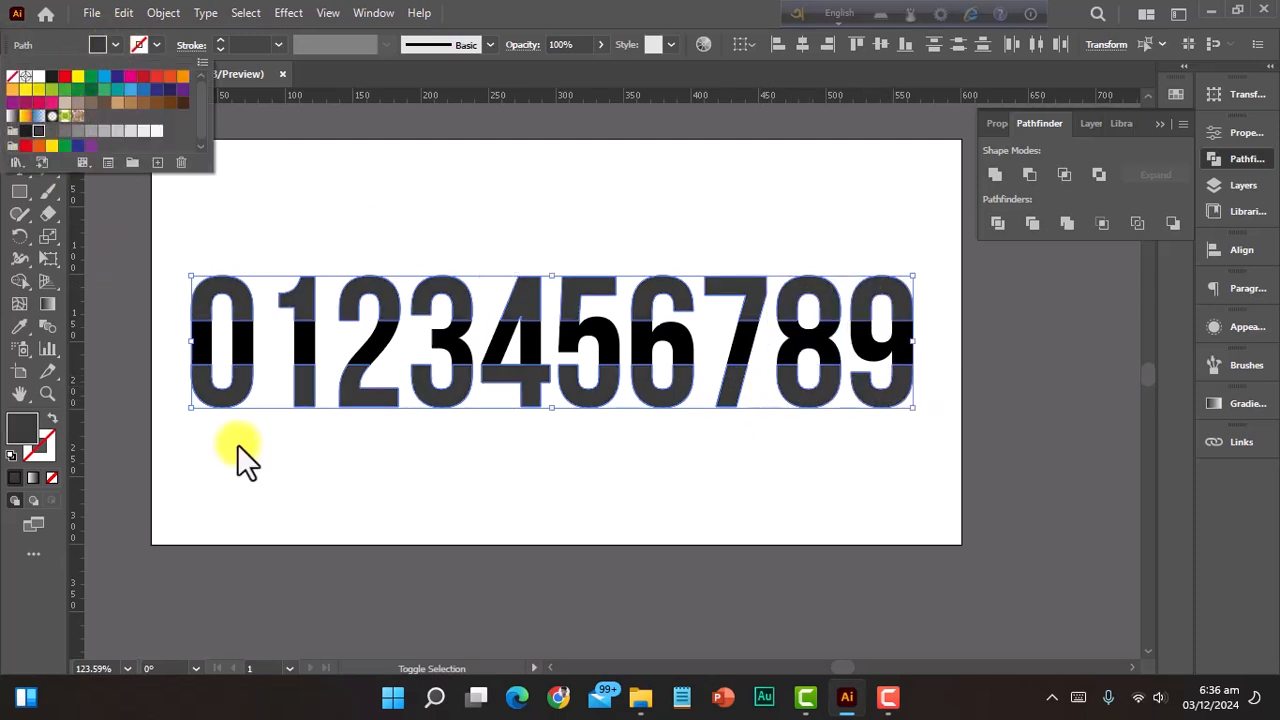
click(317, 488)
click(317, 488)
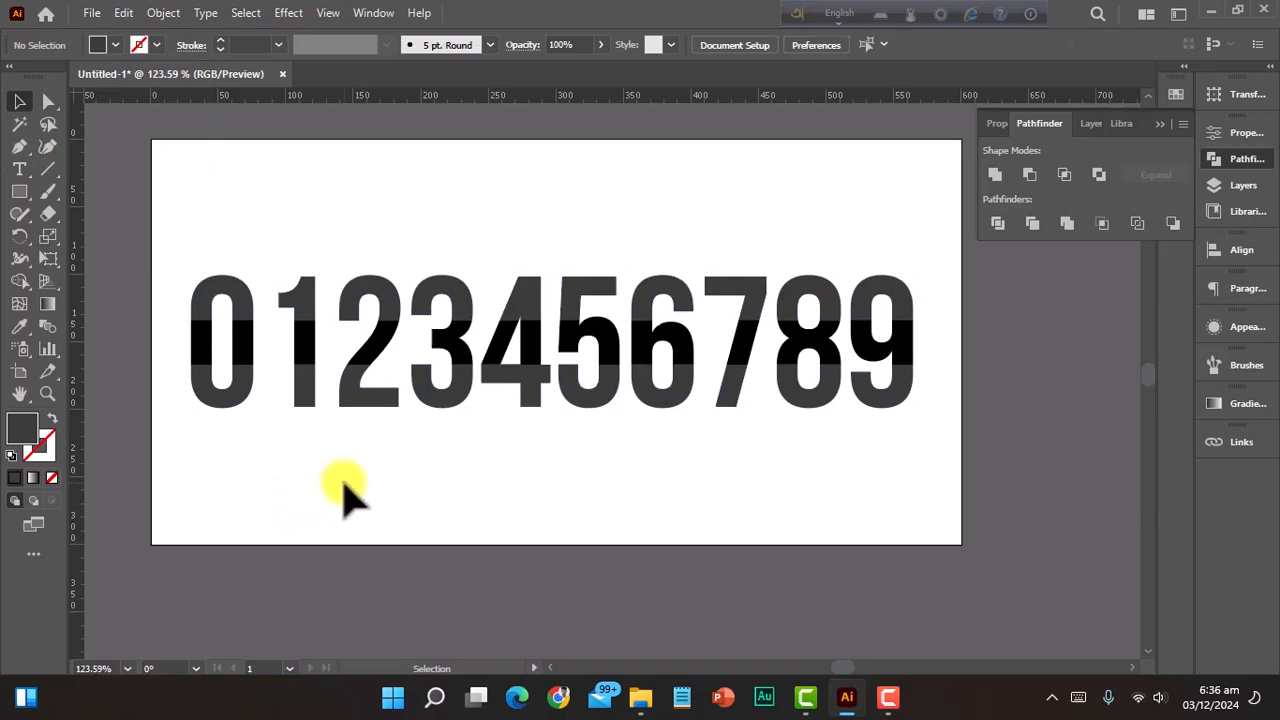
Step: Group all the pieces of the black middle band across the ten digits
click(250, 322)
click(230, 448)
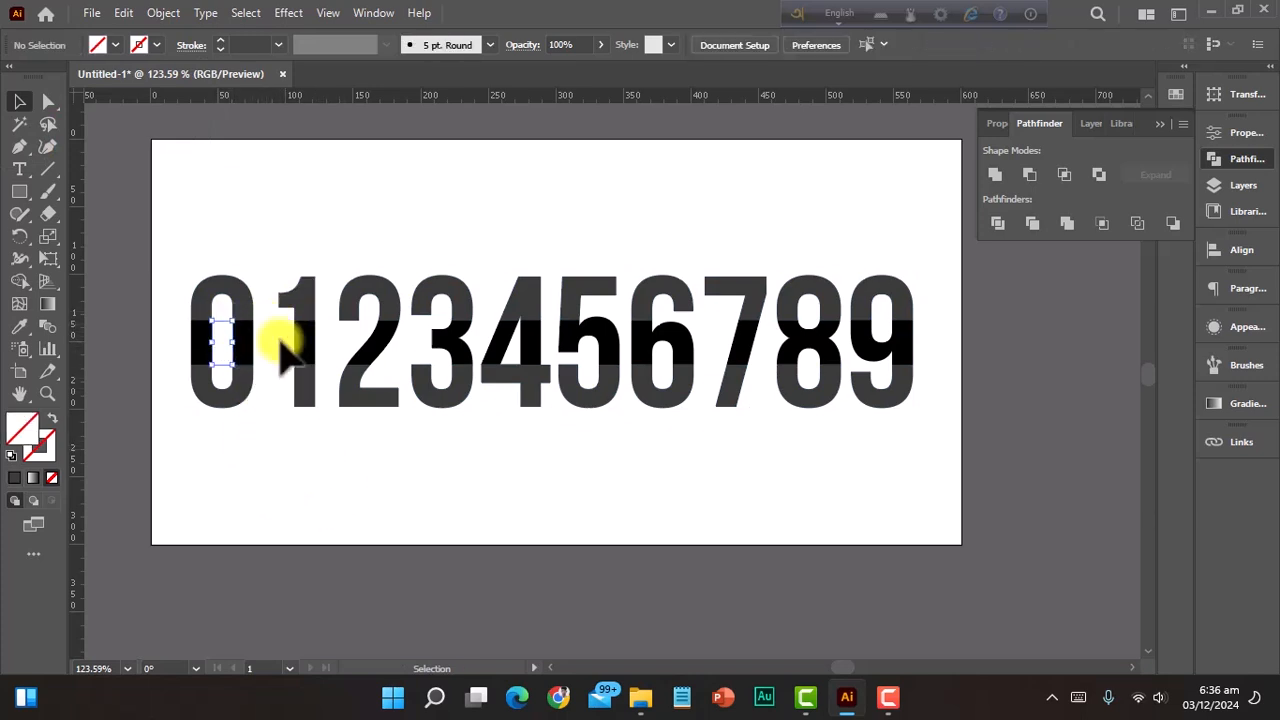
click(568, 330)
click(562, 265)
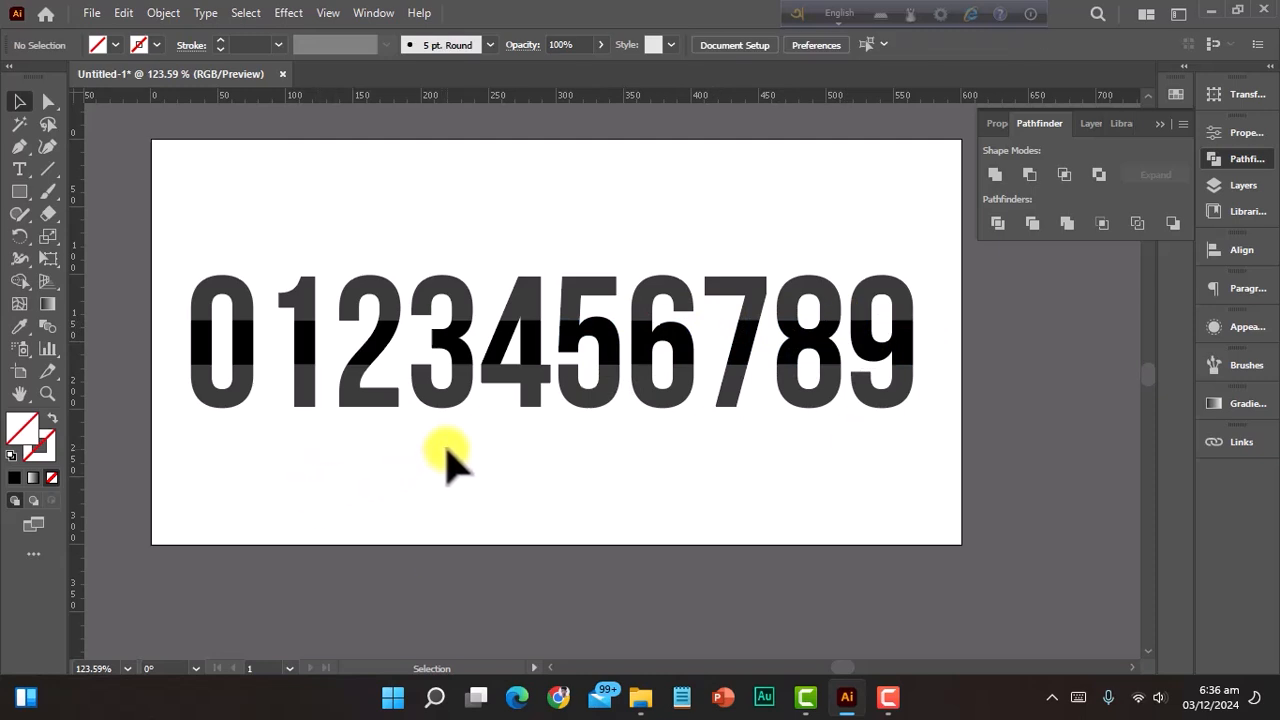
drag(176, 322, 877, 365)
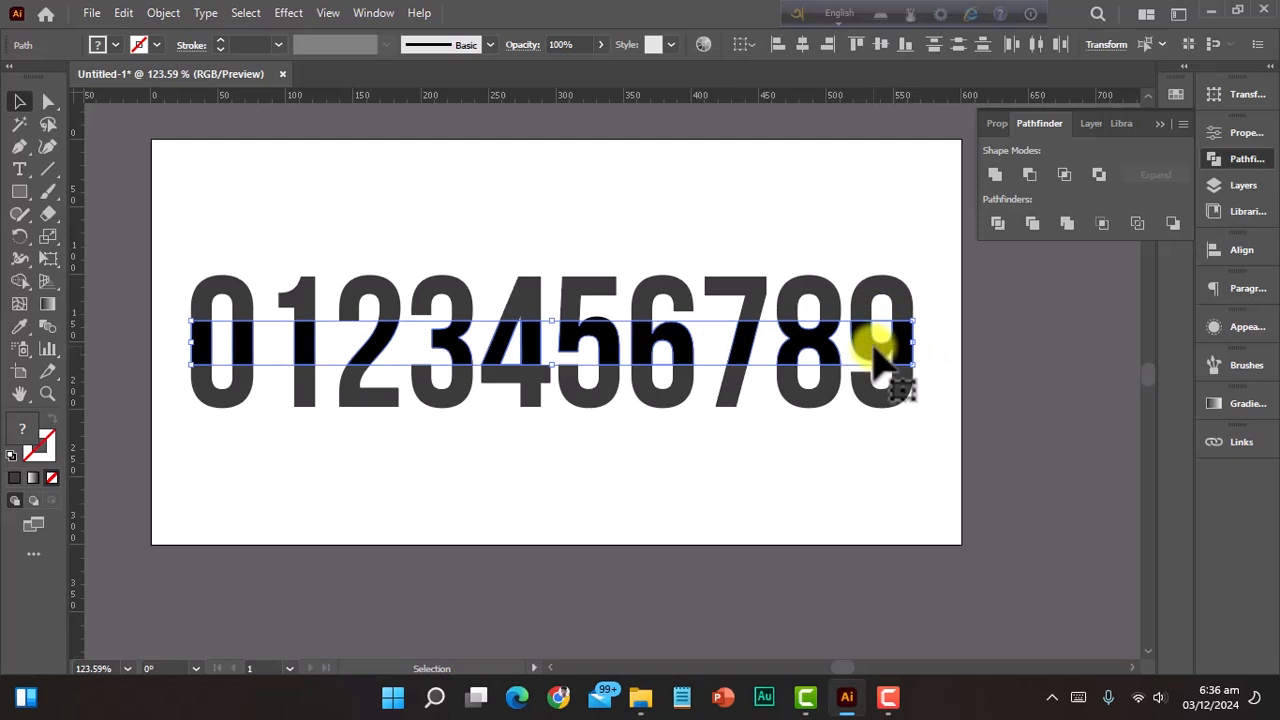
key(ctrl+g)
click(406, 488)
Step: Group the dark grey upper and lower pieces of all ten digits together
drag(188, 249, 926, 304)
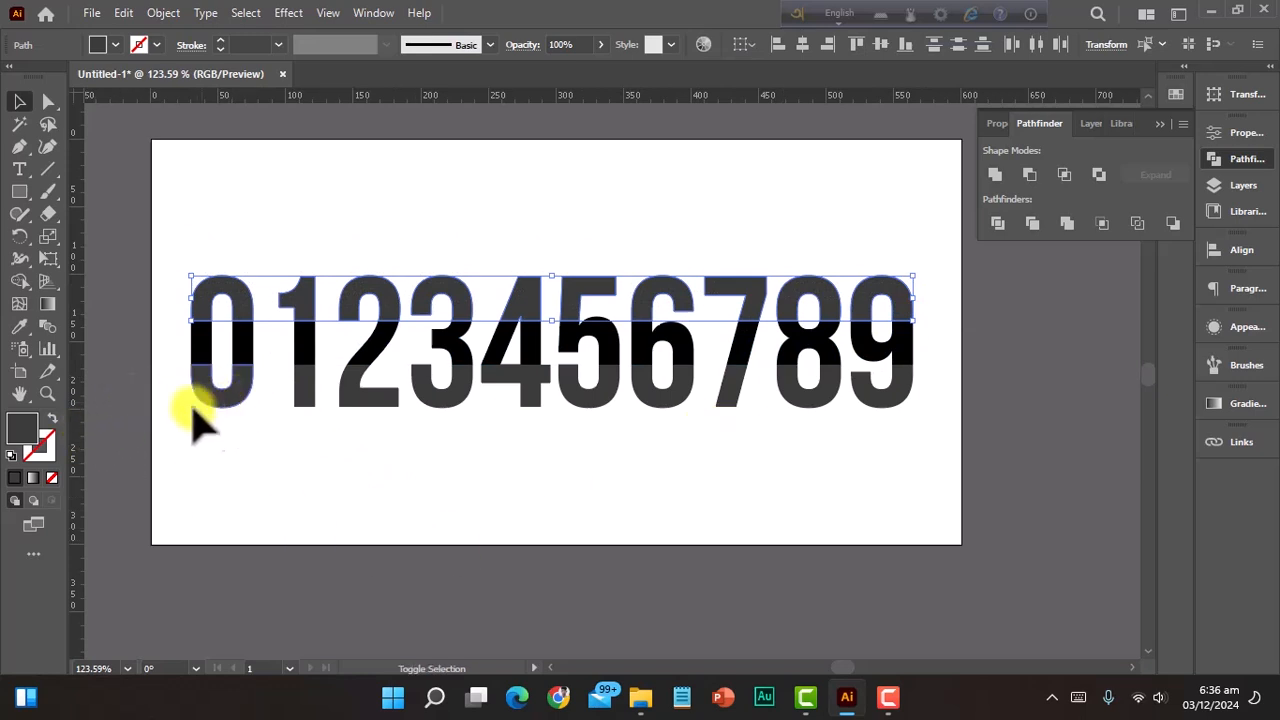
drag(180, 410, 940, 445)
key(a)
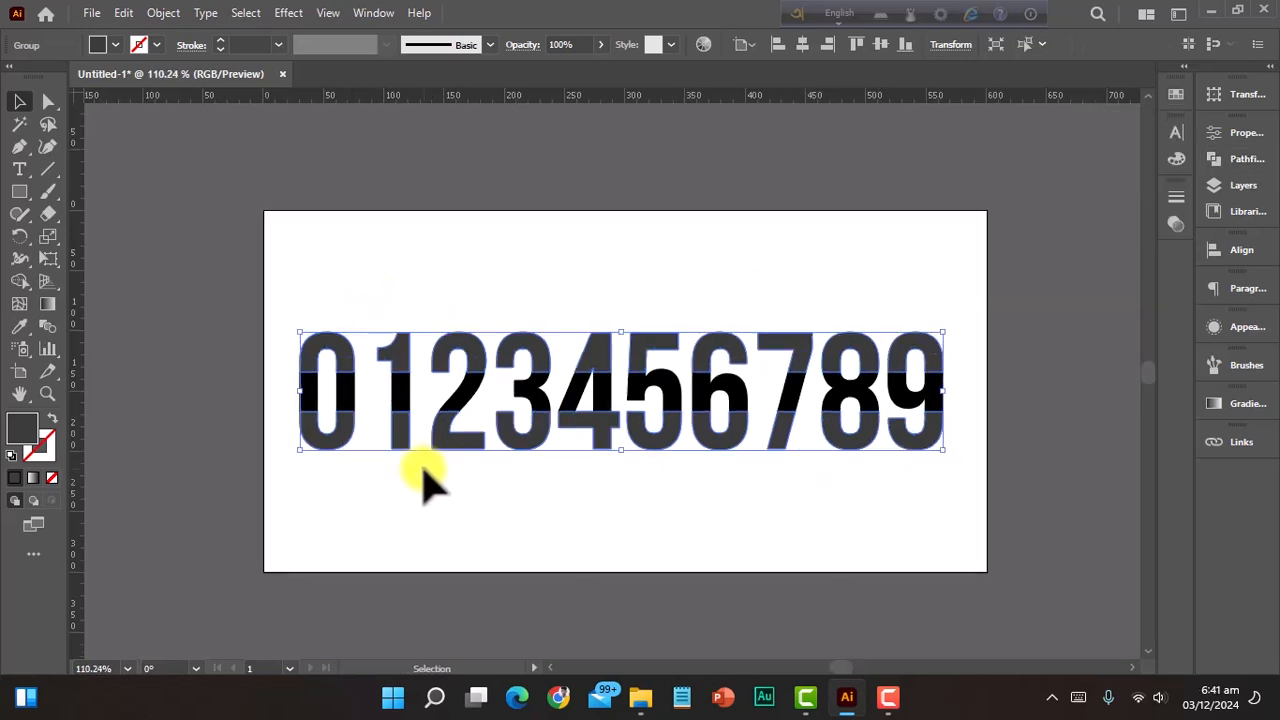
click(491, 418)
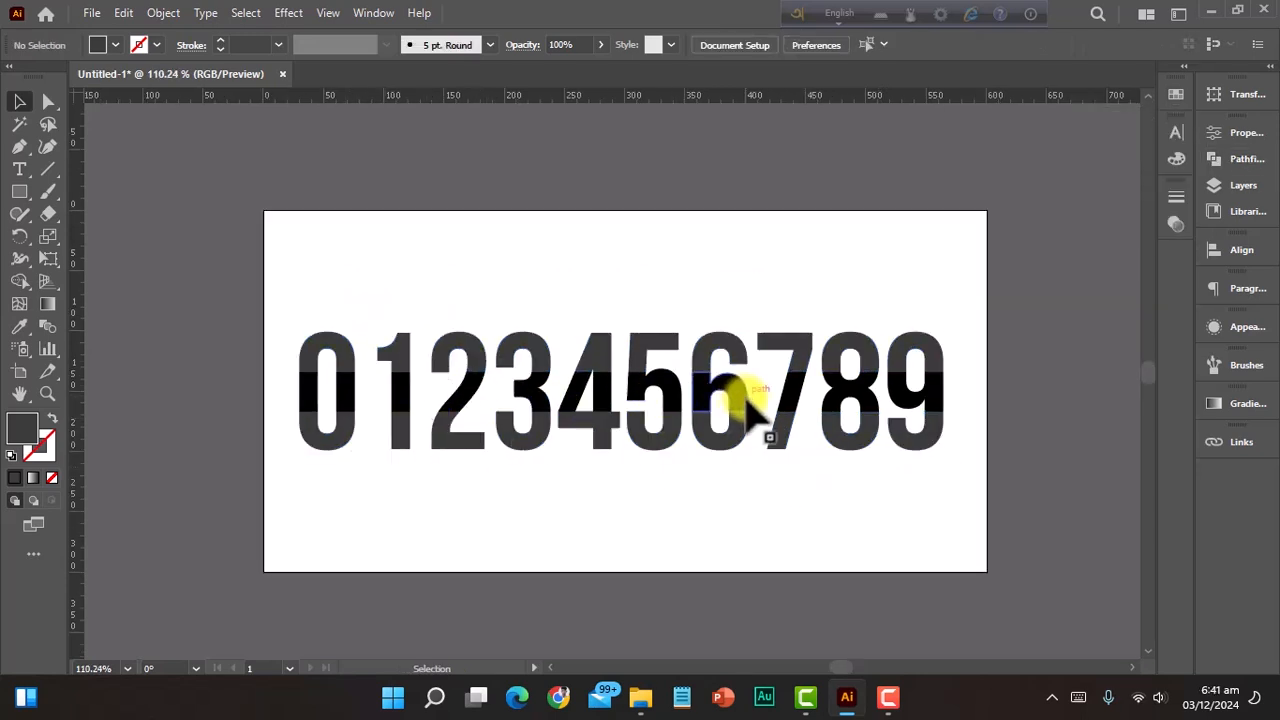
click(463, 390)
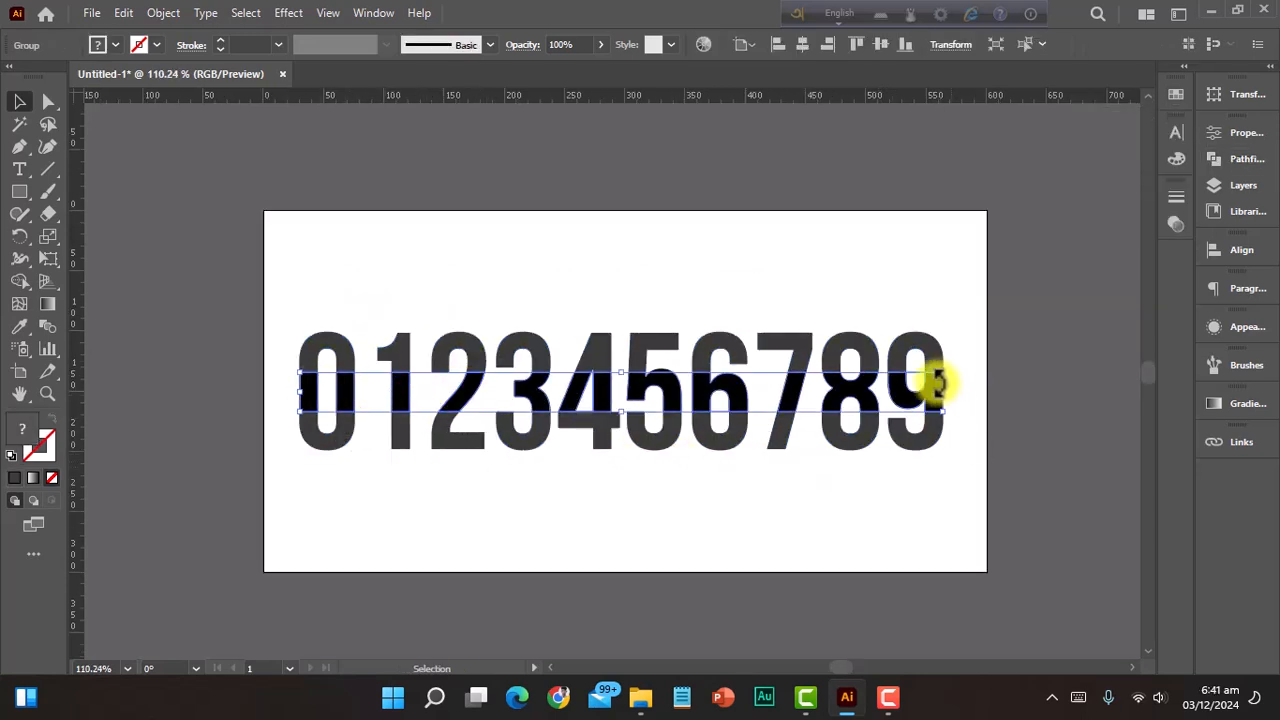
click(401, 321)
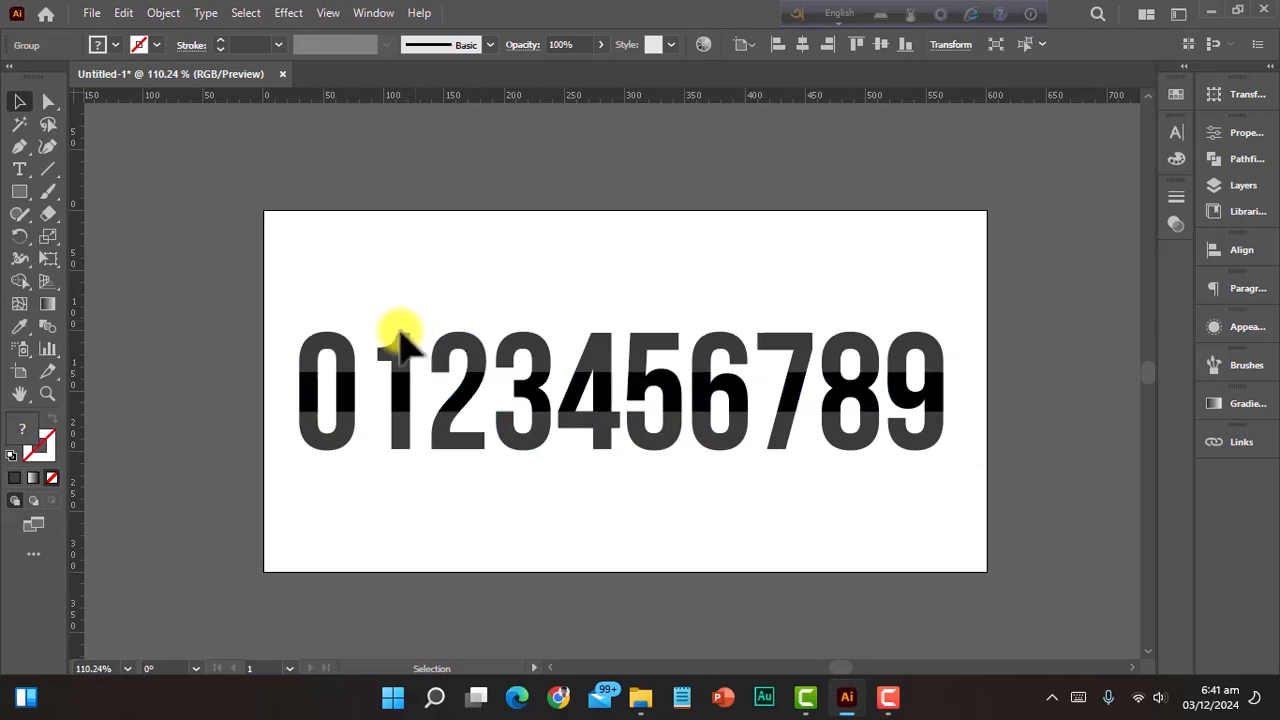
Step: Offset the paths of the dark grey upper and lower digit pieces by -4 px with Miter joins
click(334, 347)
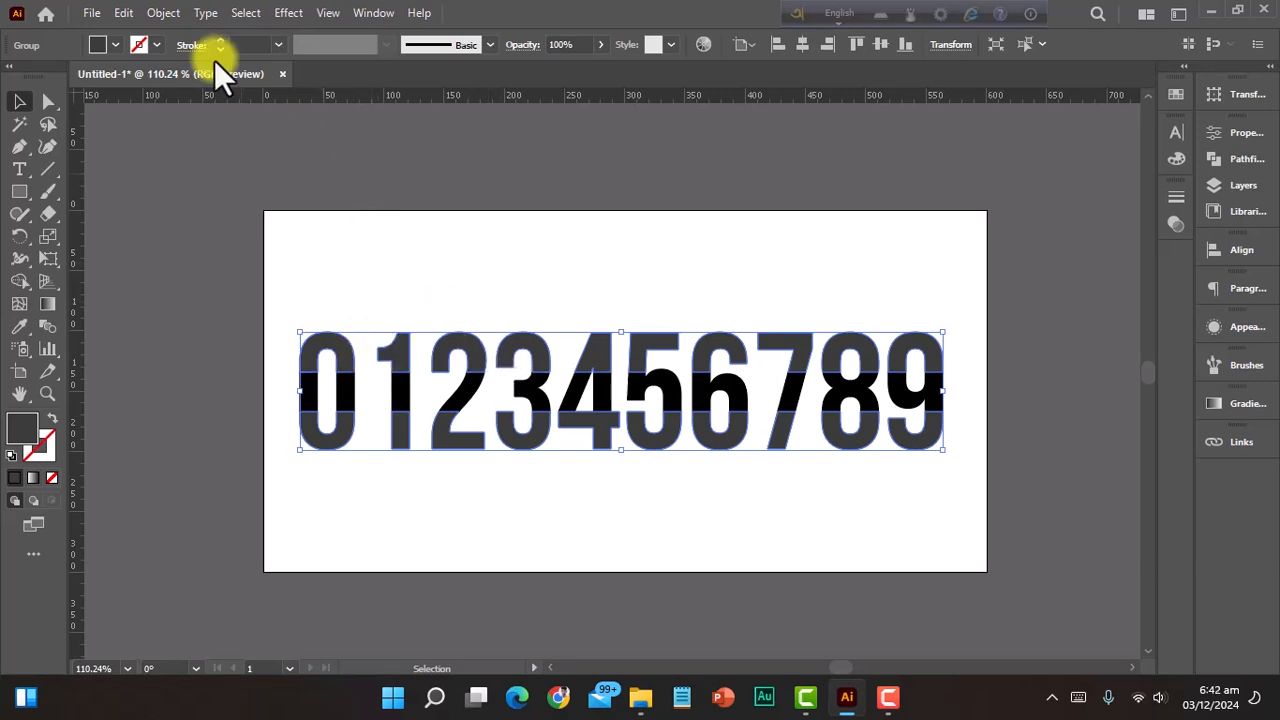
click(162, 13)
mouse_move(264, 464)
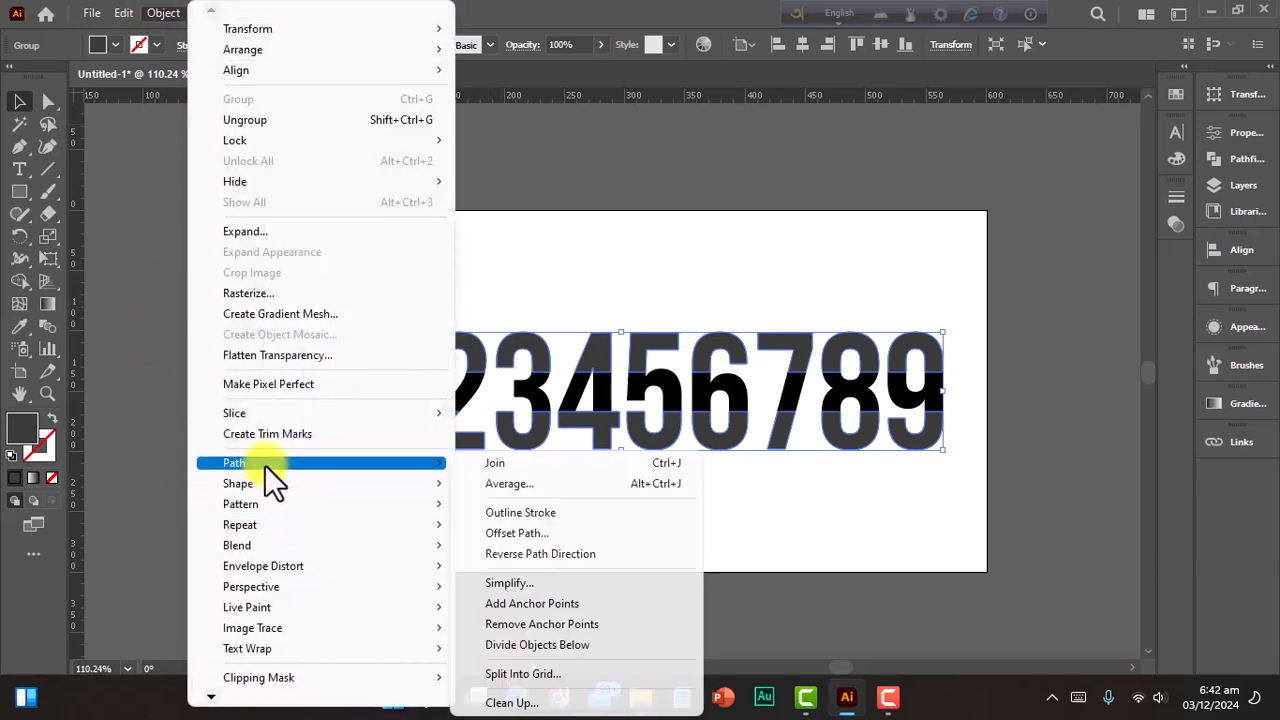
click(525, 533)
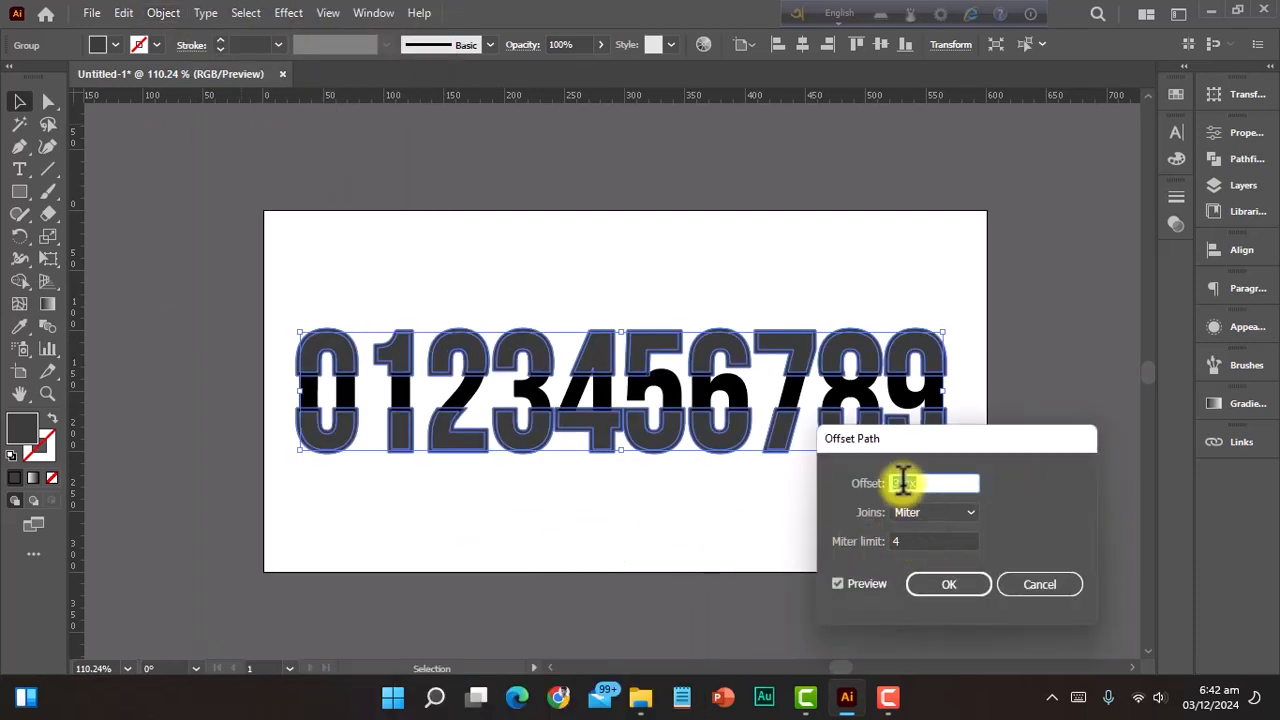
scroll(903, 483, down, 7)
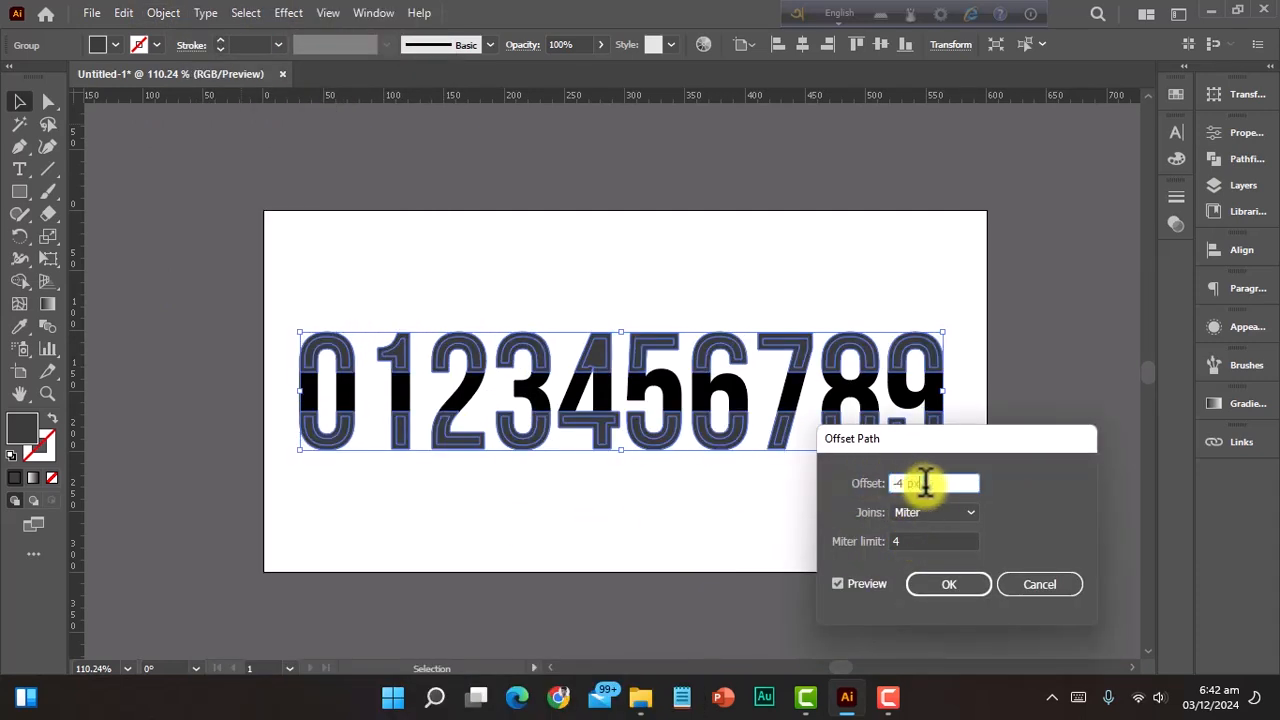
click(908, 510)
click(920, 530)
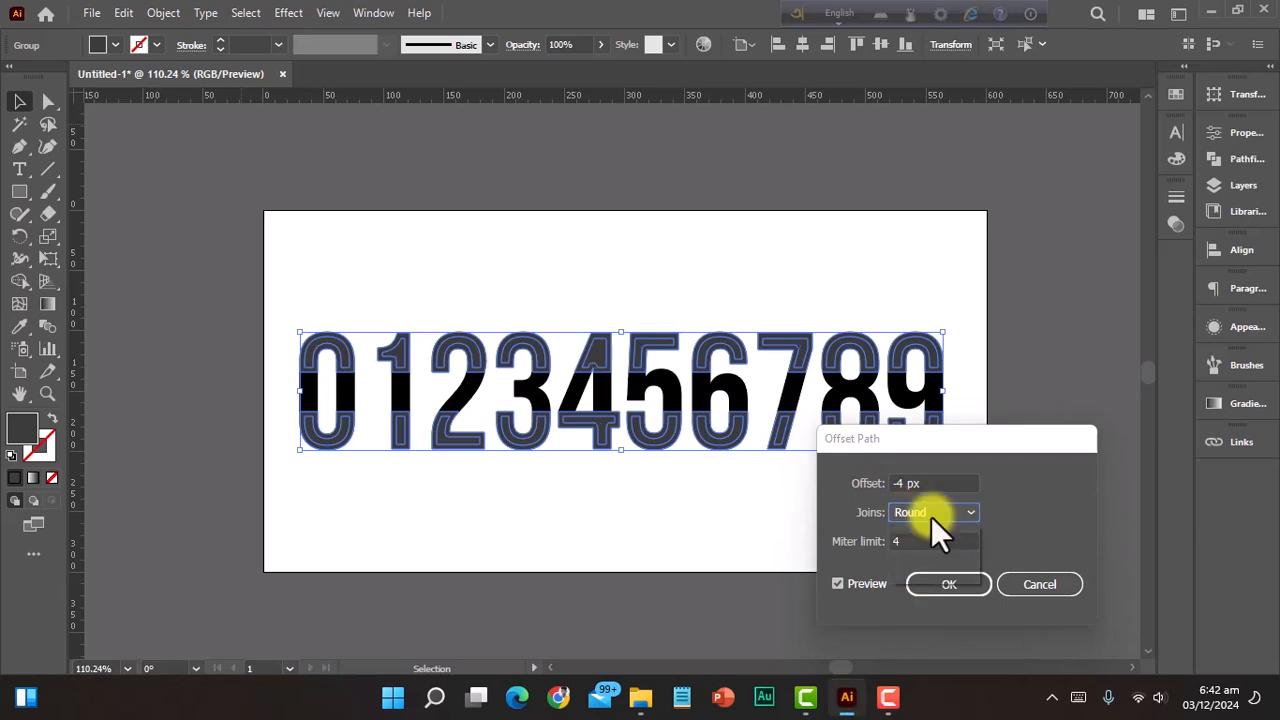
click(931, 516)
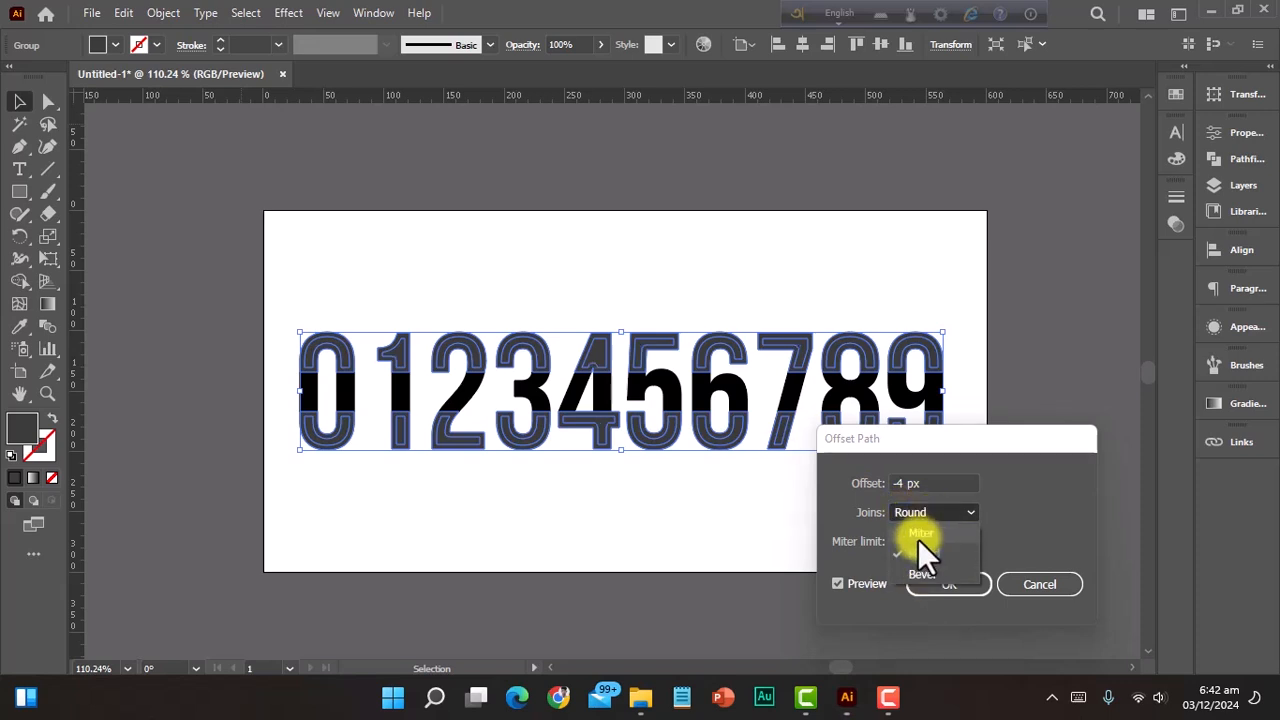
click(919, 539)
click(949, 584)
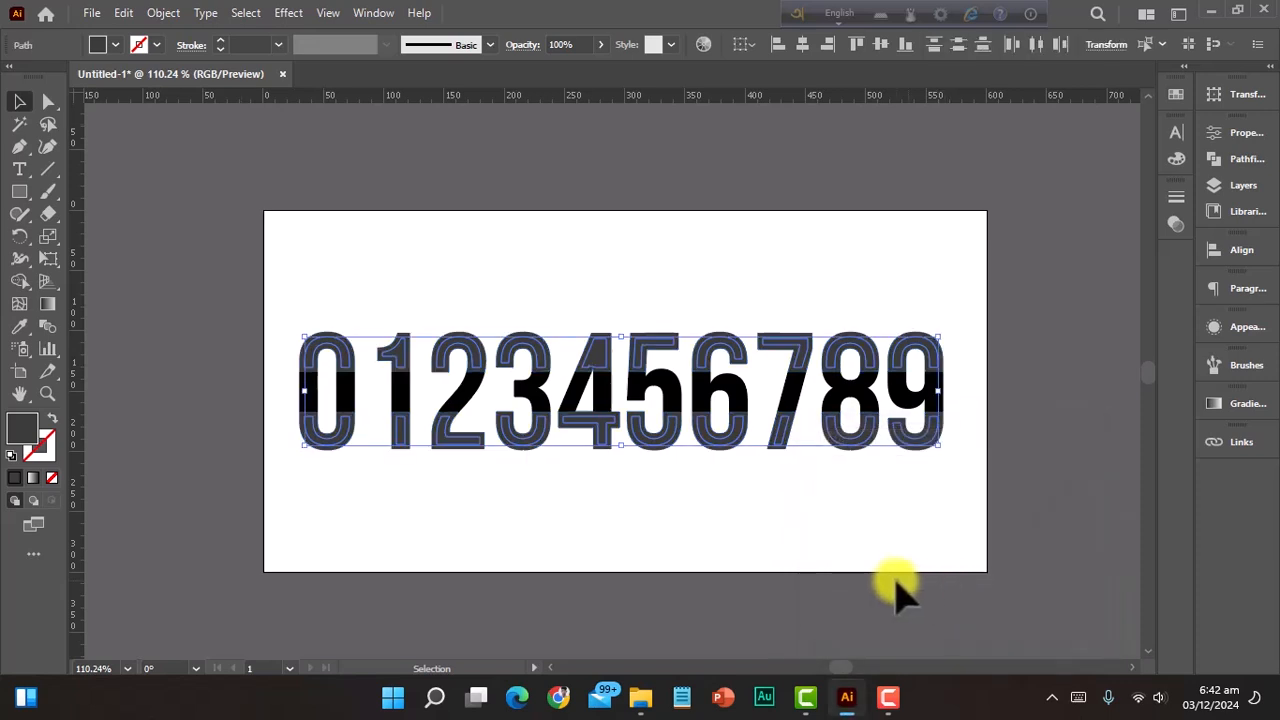
Step: Select the upper and lower grey pieces and remove the inset areas from digits 0 to 5 with Shape Builder
scroll(601, 427, up, 2)
click(233, 294)
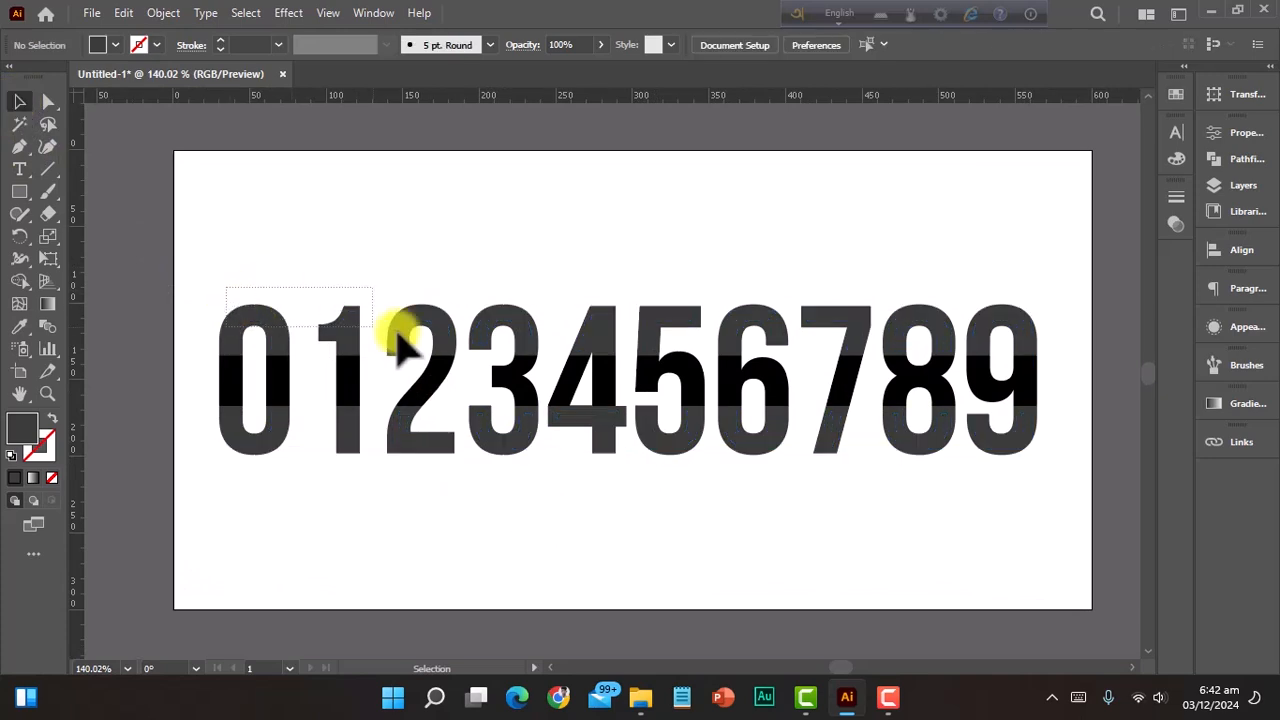
drag(397, 333, 1036, 330)
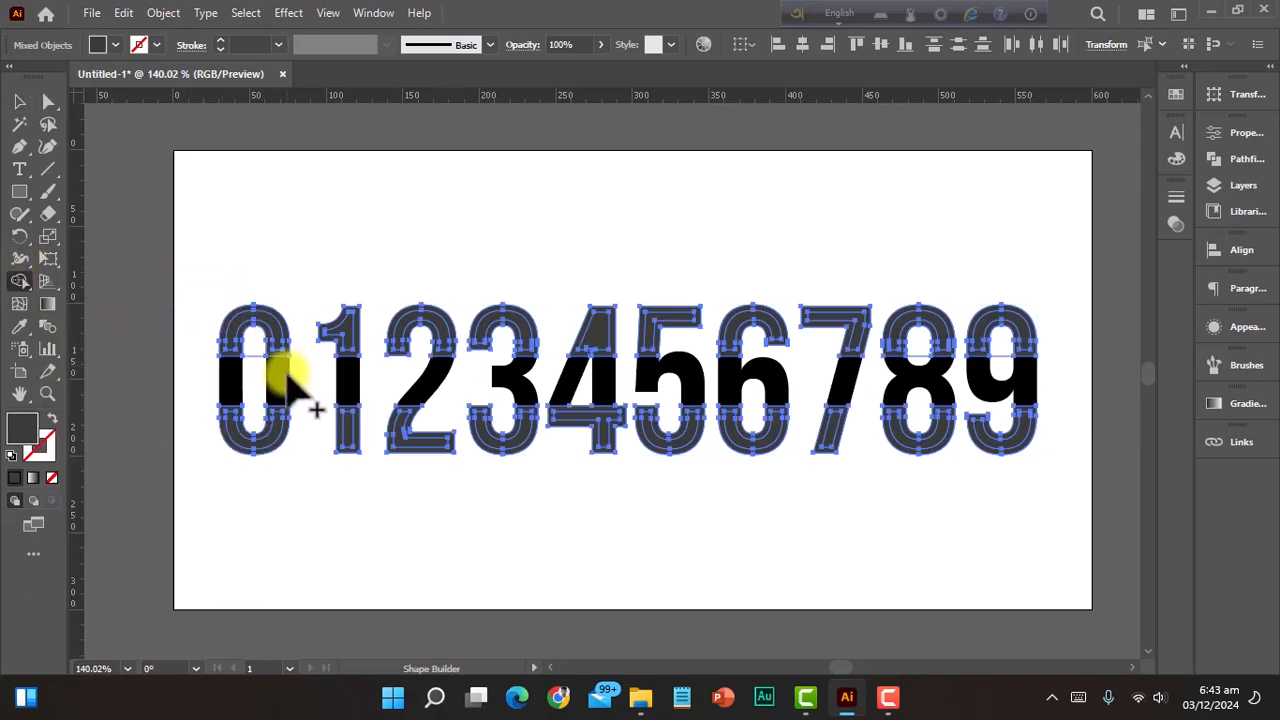
drag(305, 380, 285, 337)
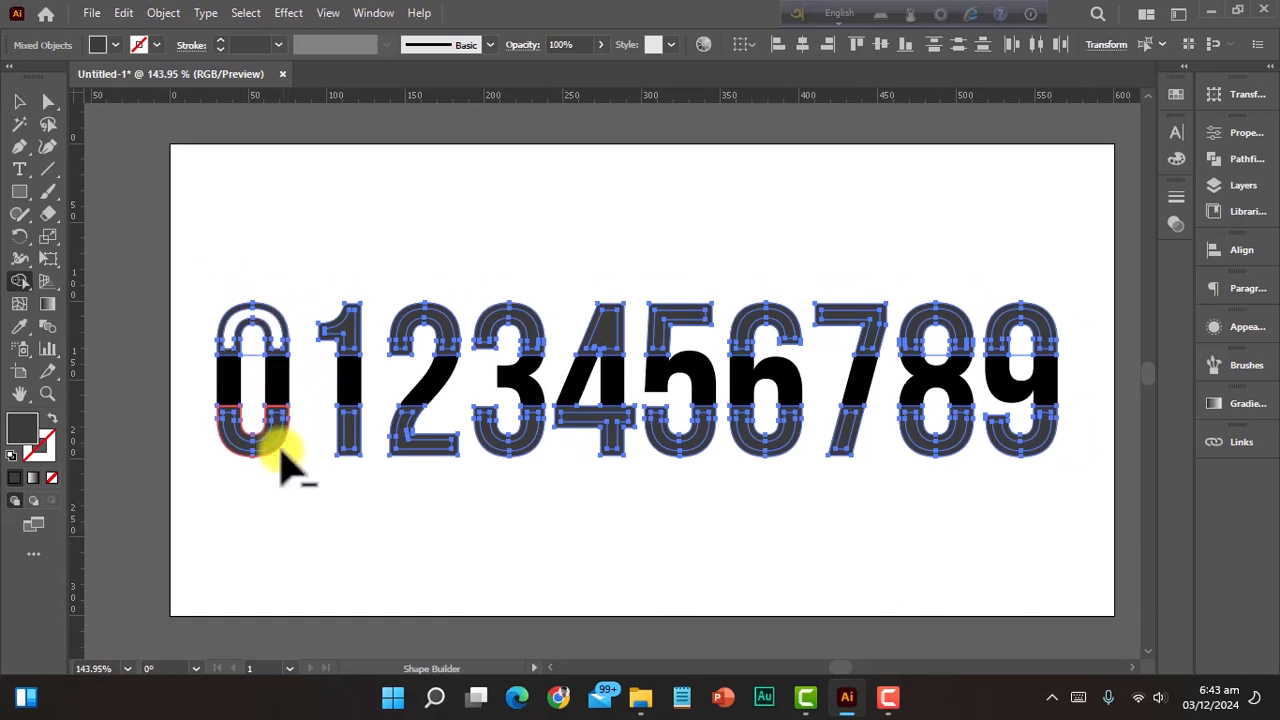
alt+click(343, 420)
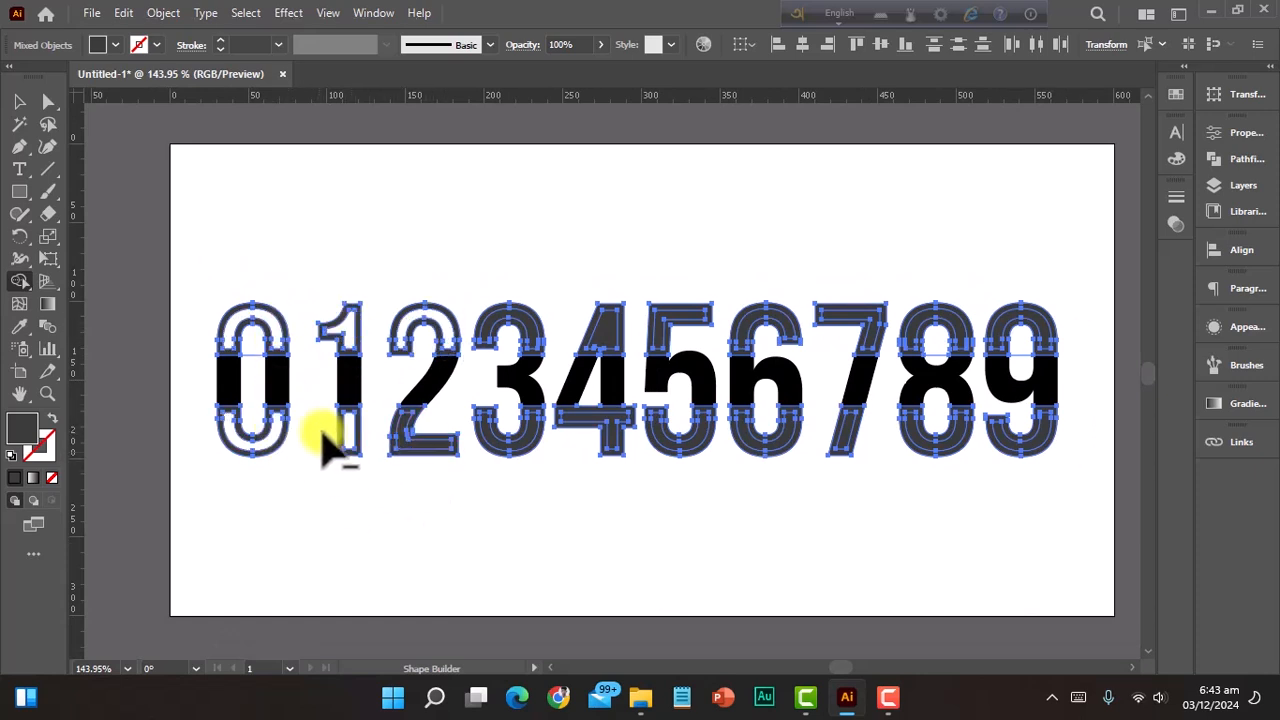
alt+click(403, 440)
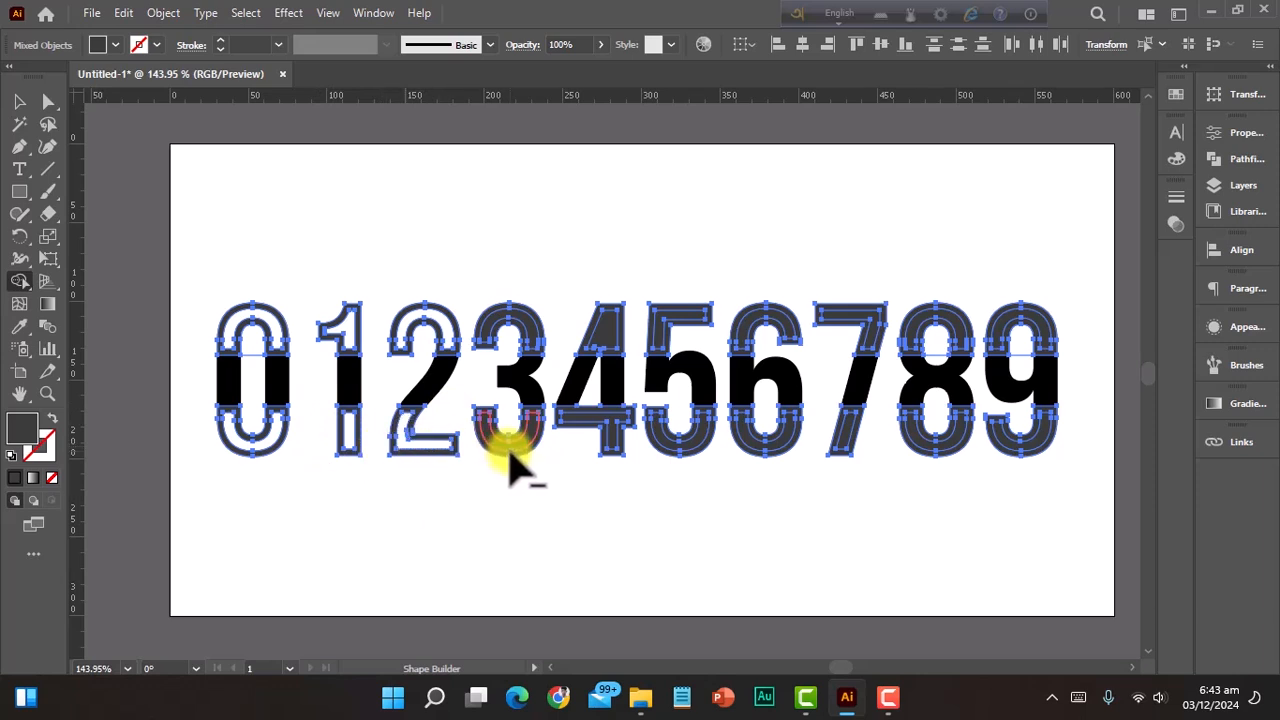
alt+click(512, 435)
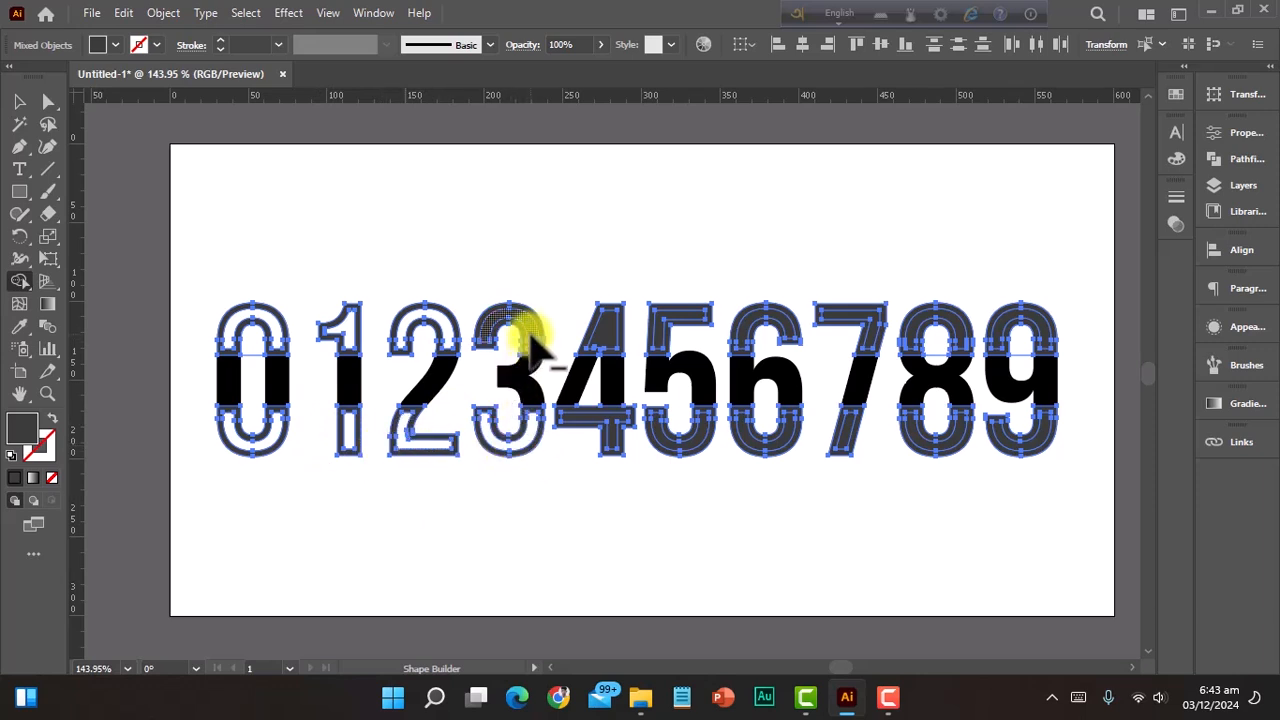
alt+click(530, 335)
alt+click(611, 416)
alt+click(664, 322)
alt+click(612, 314)
alt+click(700, 432)
Step: Remove the inset areas from the upper and lower parts of digits 6 to 9 with Shape Builder and clear the selection
alt+click(776, 431)
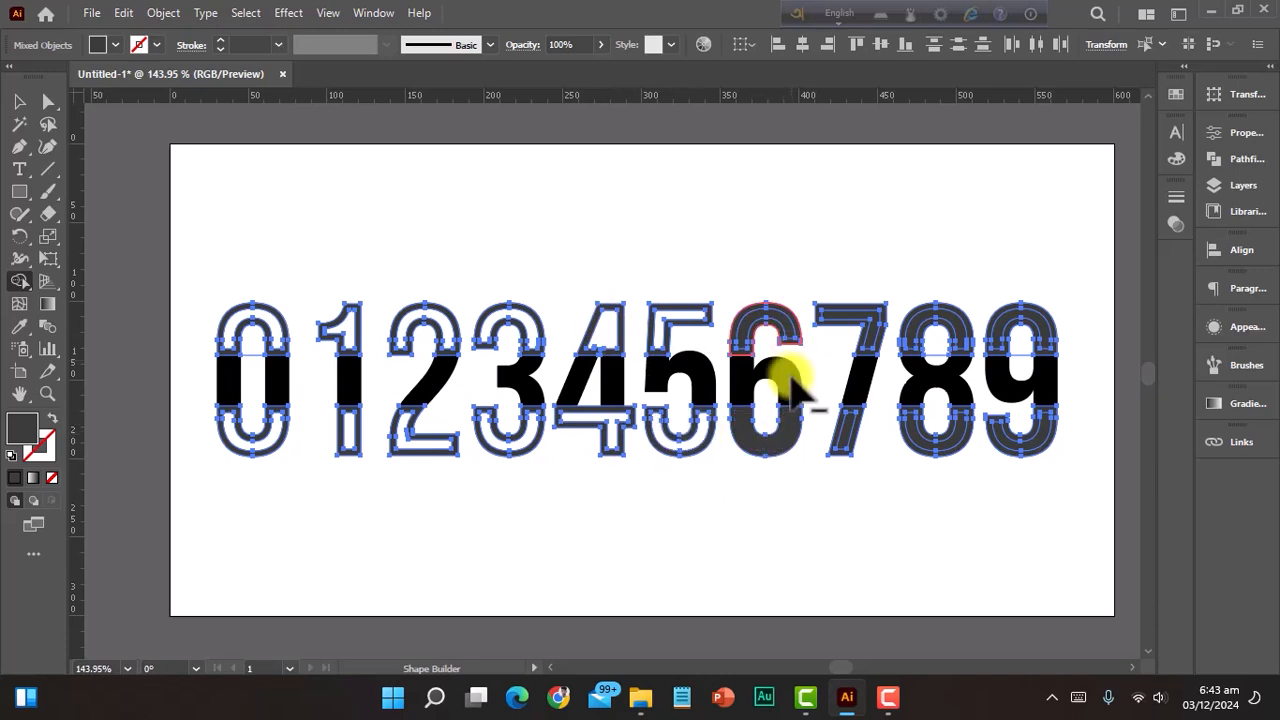
key(ctrl+z)
alt+click(786, 434)
alt+click(780, 319)
alt+click(873, 315)
alt+click(856, 428)
alt+click(920, 440)
alt+click(952, 325)
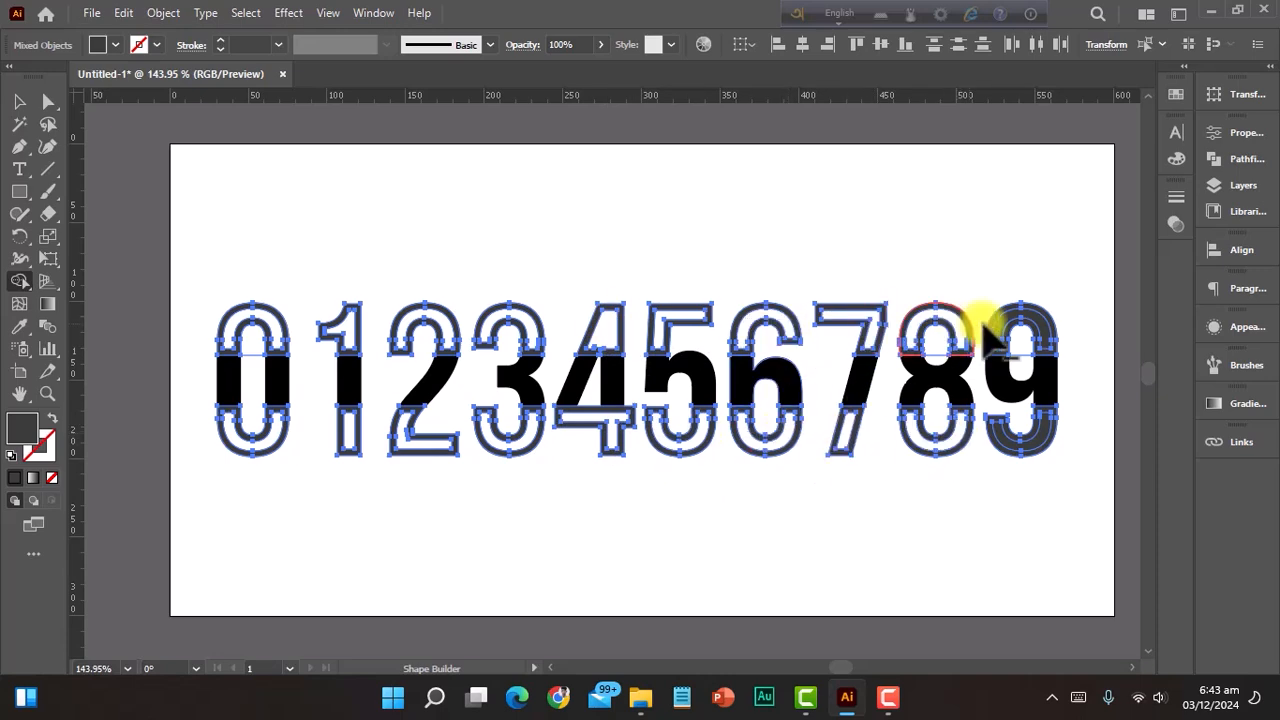
alt+click(1003, 330)
alt+click(1022, 438)
click(19, 102)
click(431, 231)
Step: Pull the notch point in the 4's upper inner outline upward into a sharp peak aligned to a vertical guide
scroll(592, 512, down, 1)
scroll(657, 403, right, 1)
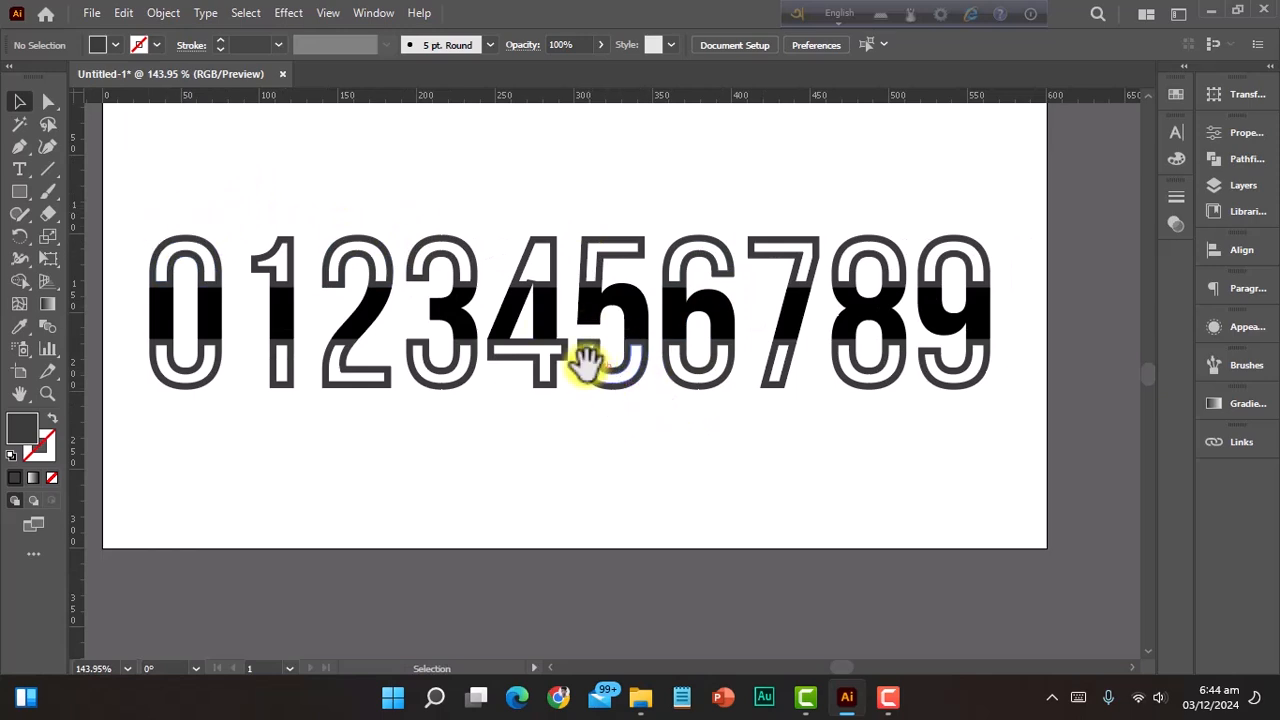
drag(531, 266, 714, 367)
drag(552, 303, 853, 344)
scroll(791, 374, up, 5)
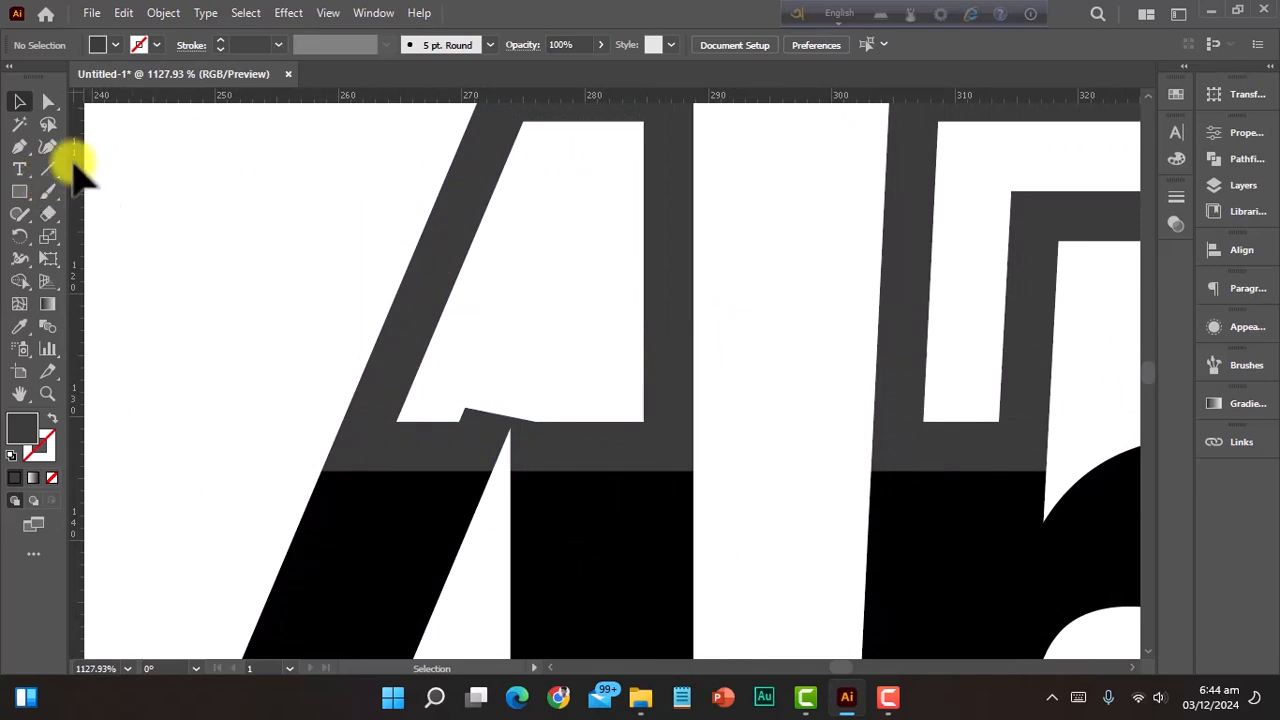
click(48, 103)
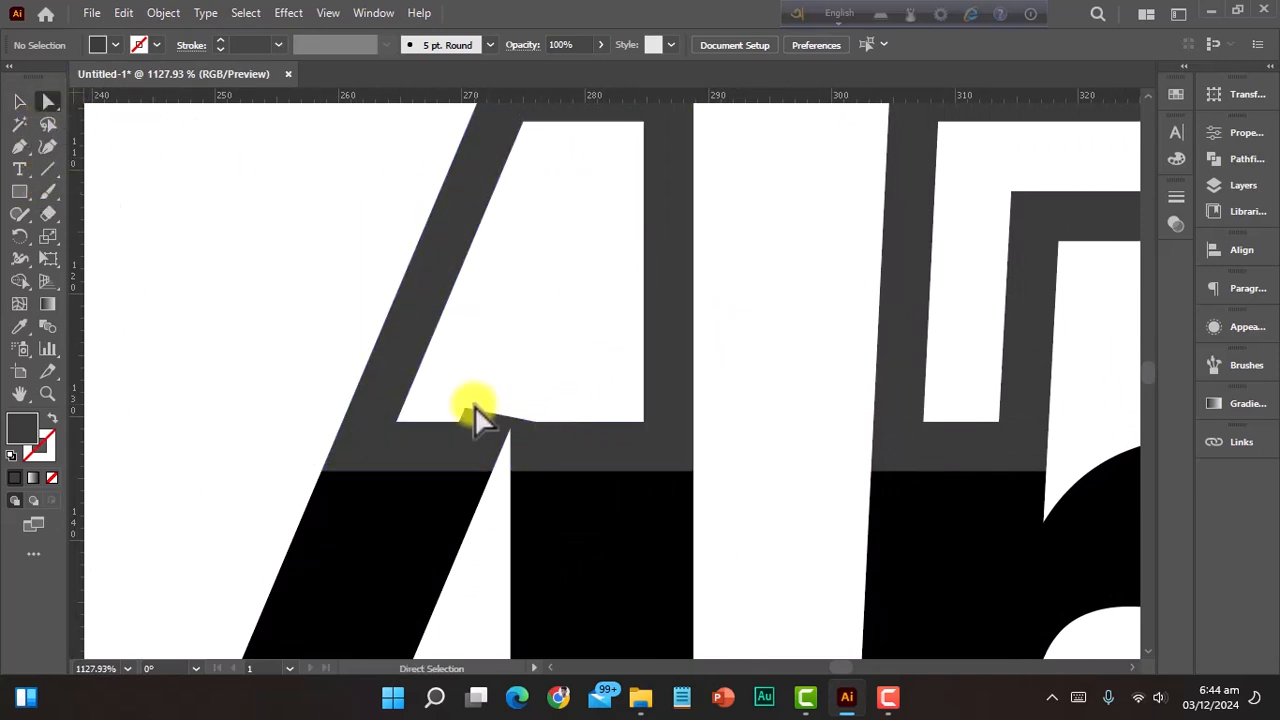
drag(463, 412, 549, 257)
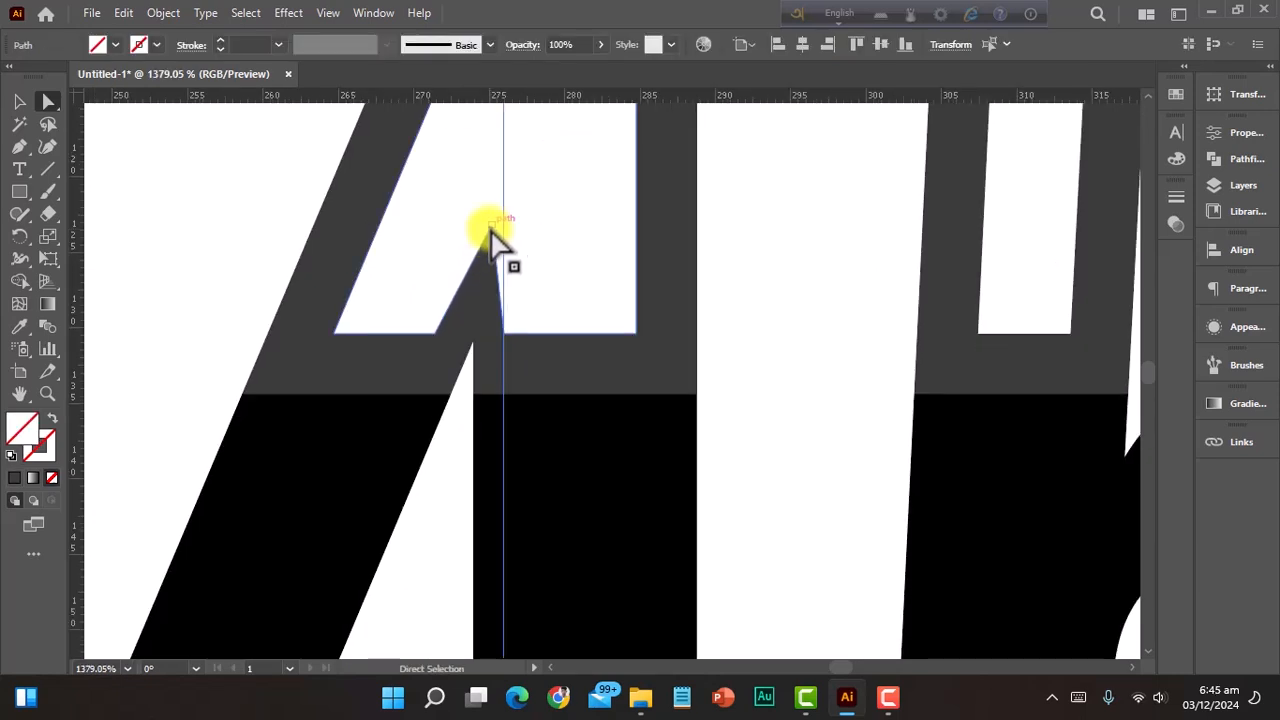
drag(492, 227, 501, 200)
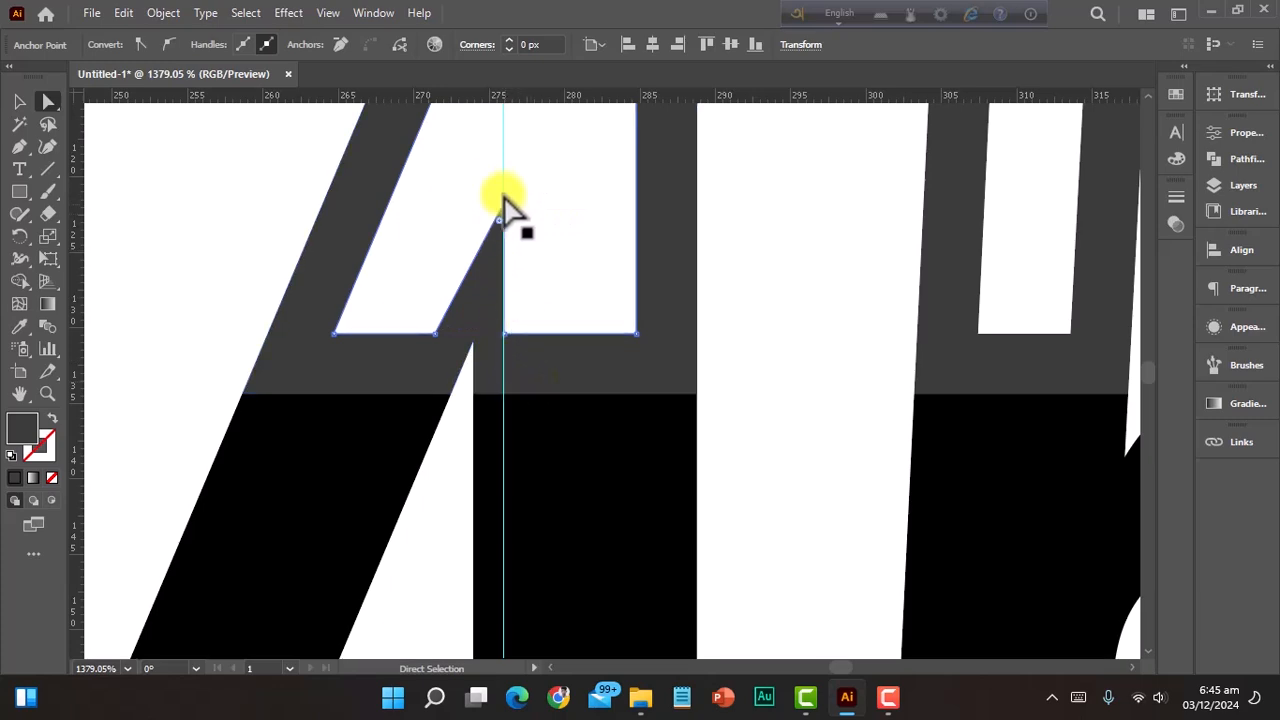
click(445, 485)
Step: Delete the vertical guide running through the 4 and clear the selection
drag(562, 410, 331, 340)
drag(474, 340, 228, 278)
drag(478, 126, 558, 163)
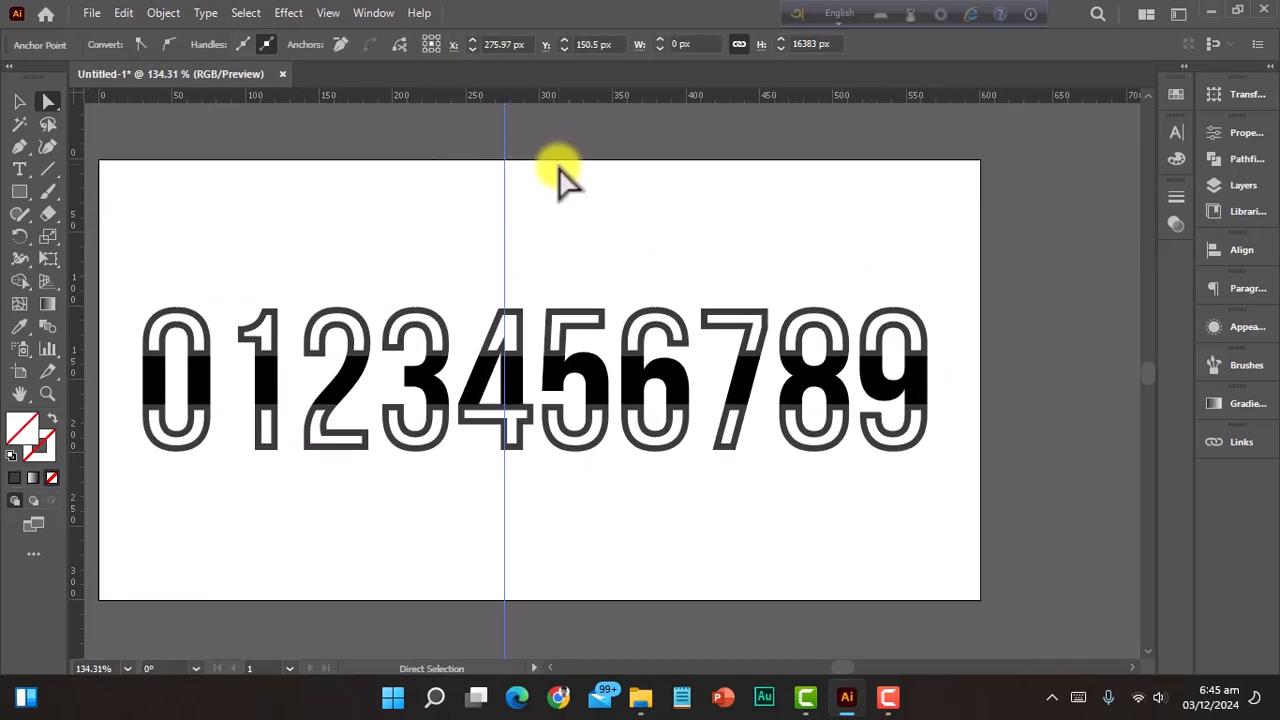
key(Delete)
key(v)
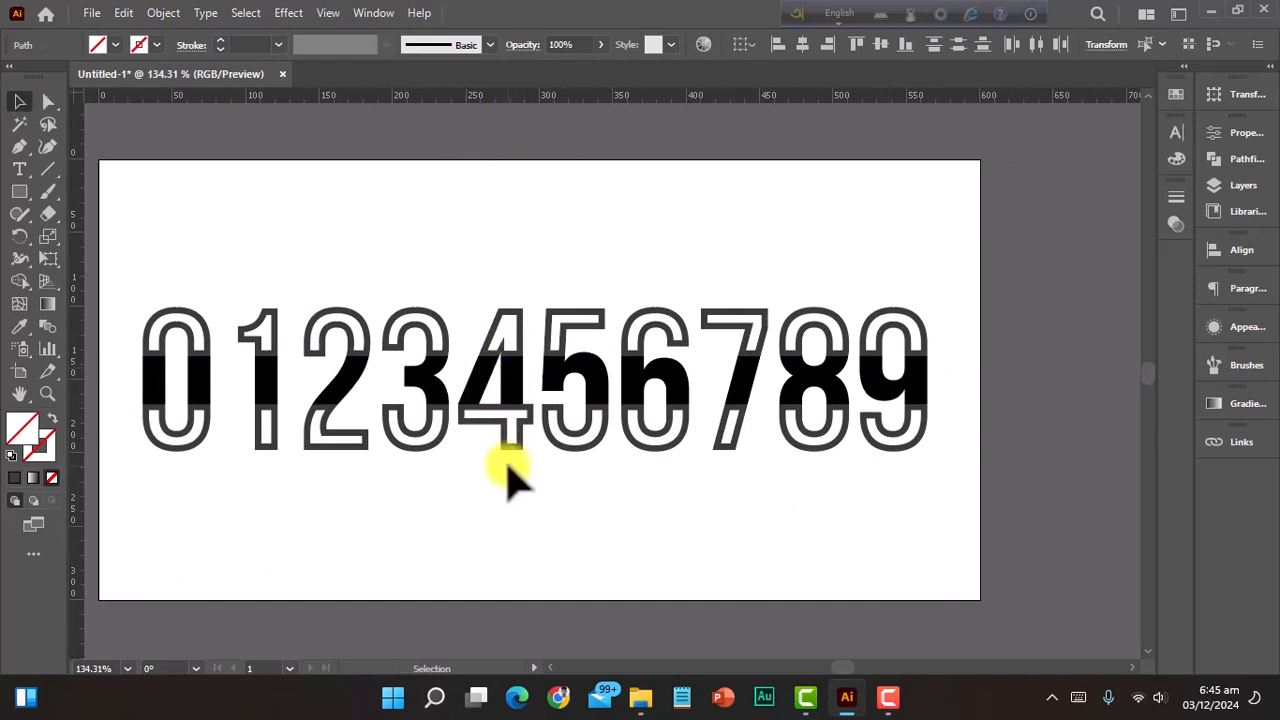
drag(540, 464, 504, 490)
click(503, 494)
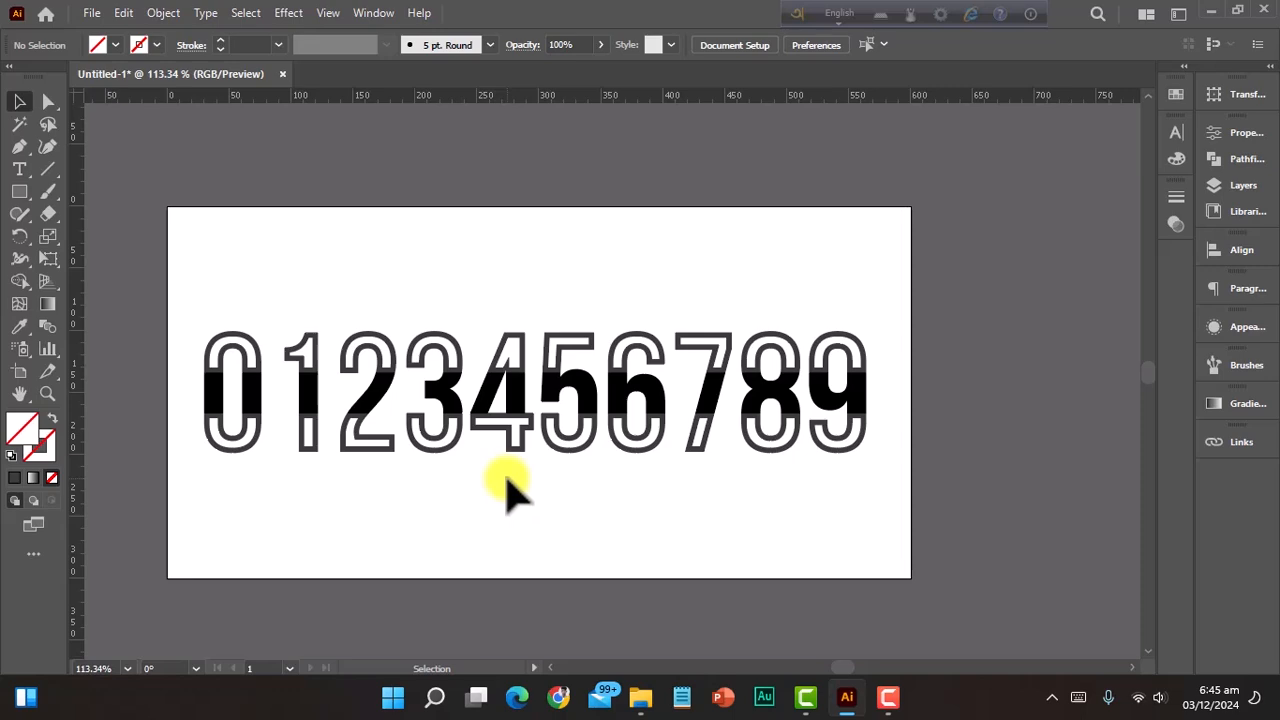
Step: Extend both ends of the 0's upper inner outline 4 px down to the edge of the black band
drag(186, 360, 494, 411)
scroll(342, 403, down, 3)
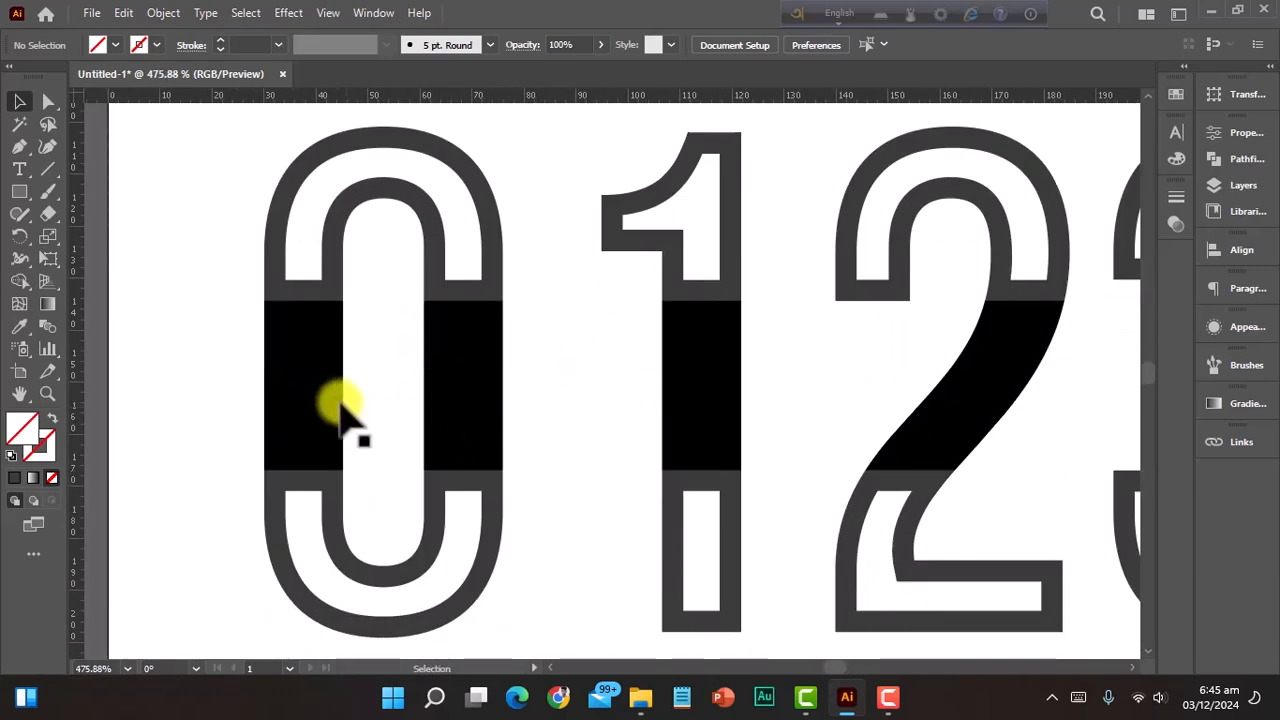
drag(285, 305, 257, 366)
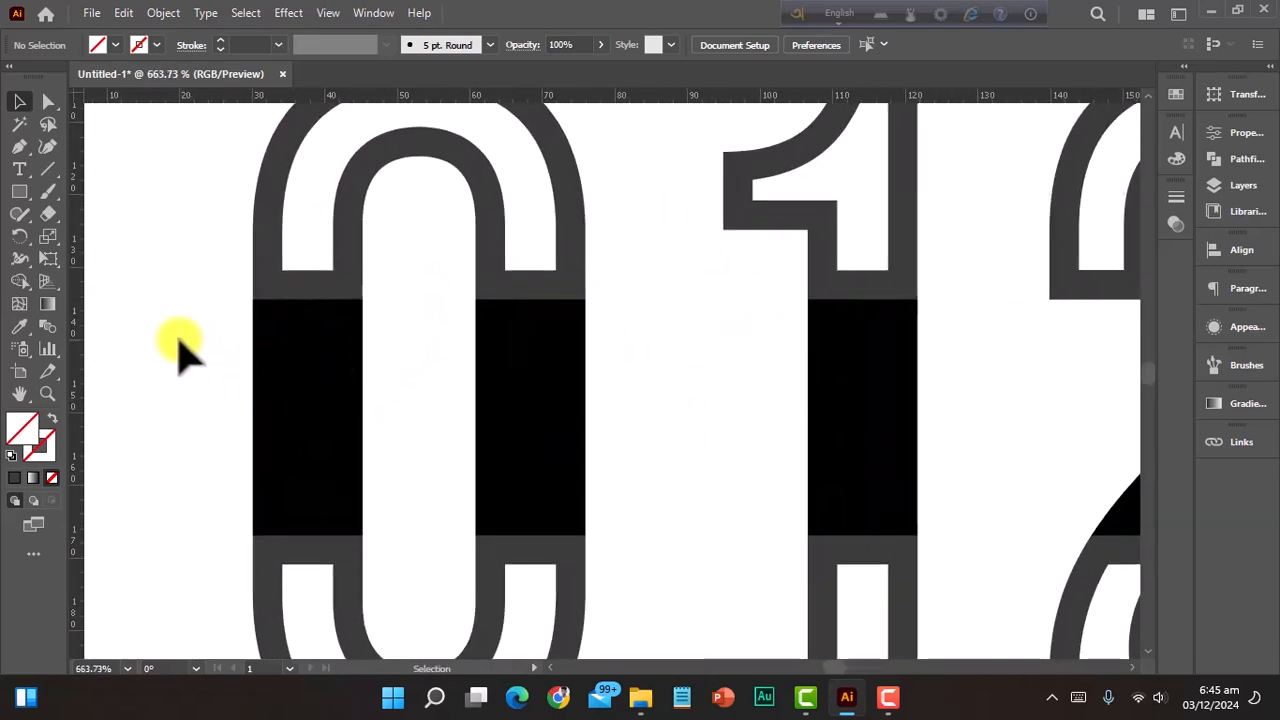
click(47, 101)
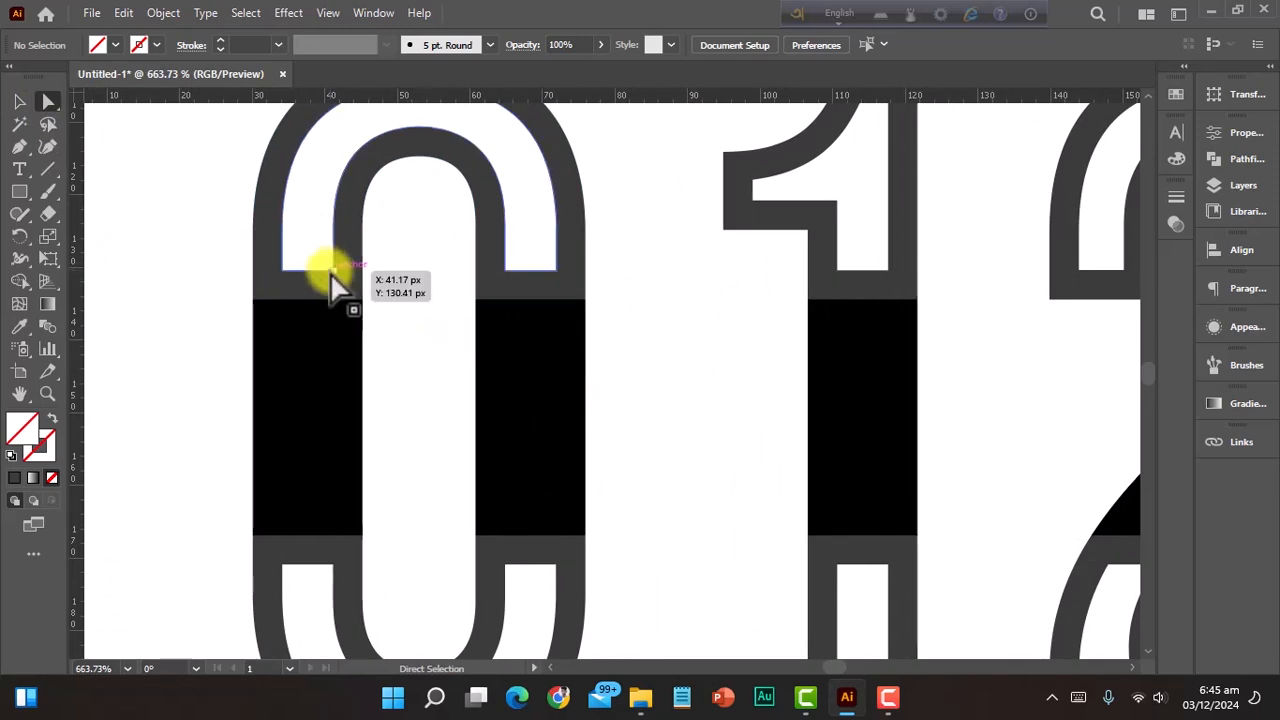
click(335, 285)
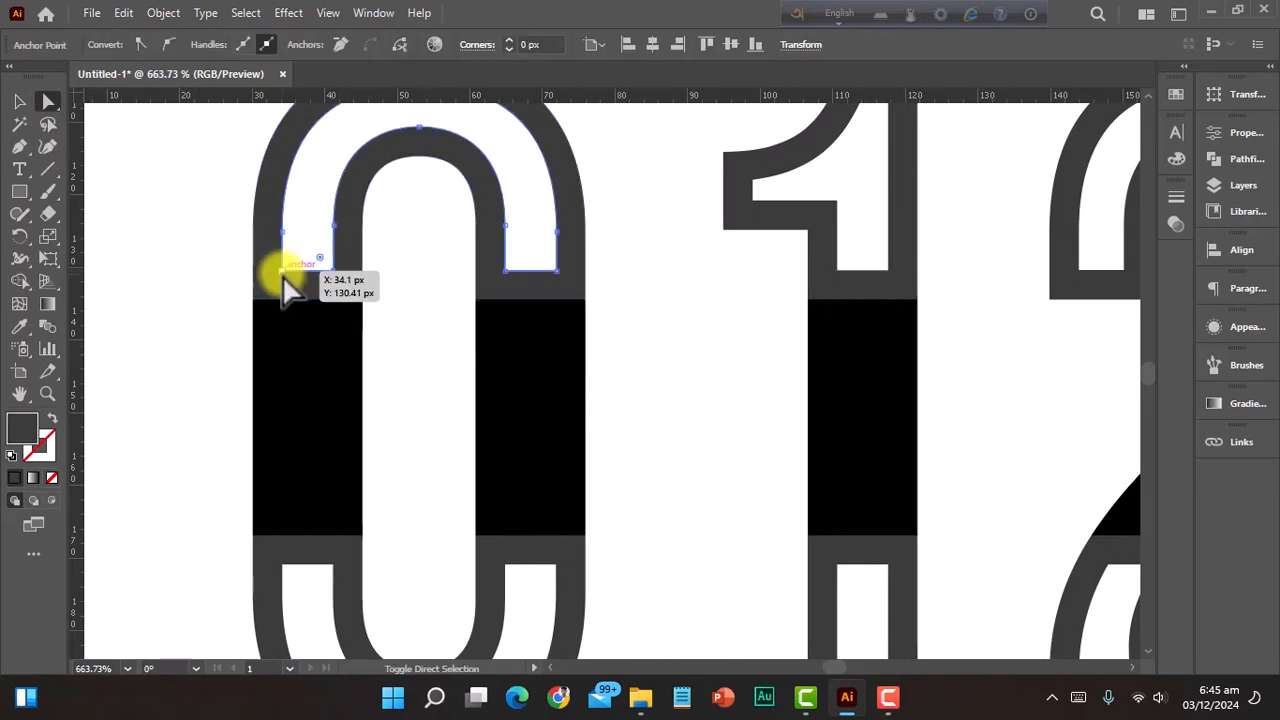
drag(334, 276, 332, 301)
click(389, 314)
drag(239, 300, 97, 303)
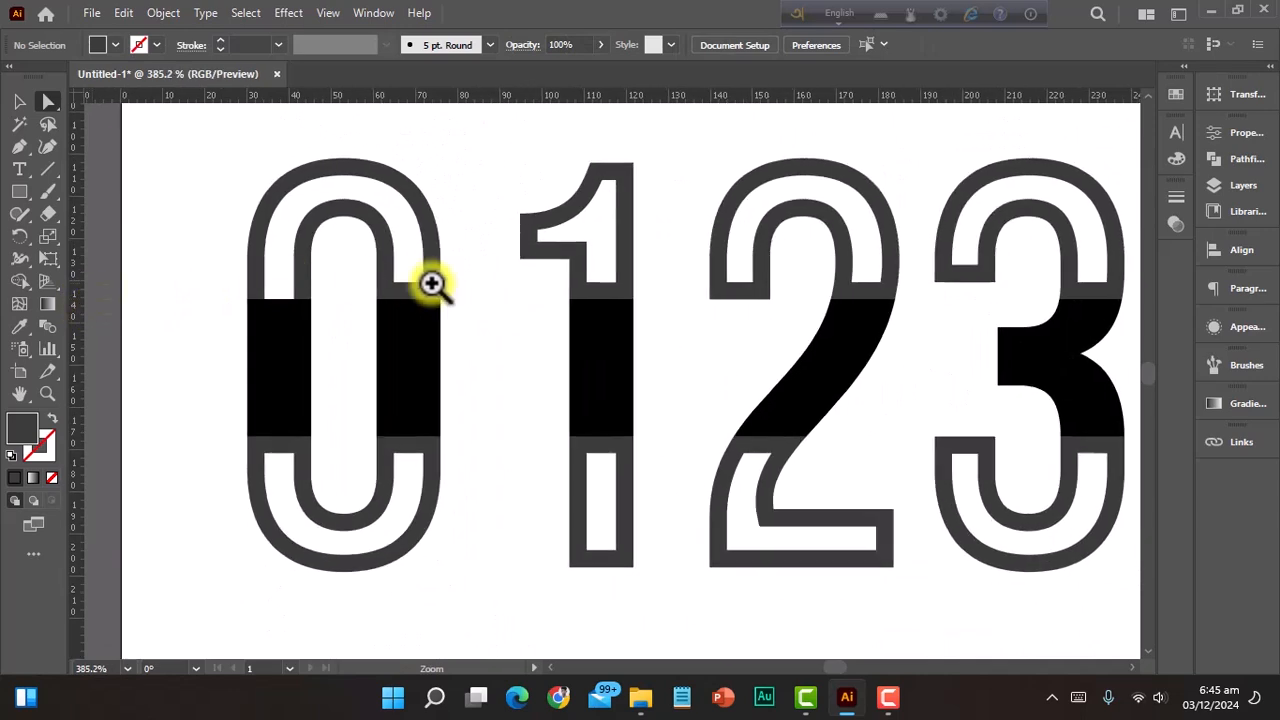
drag(432, 284, 362, 323)
click(301, 281)
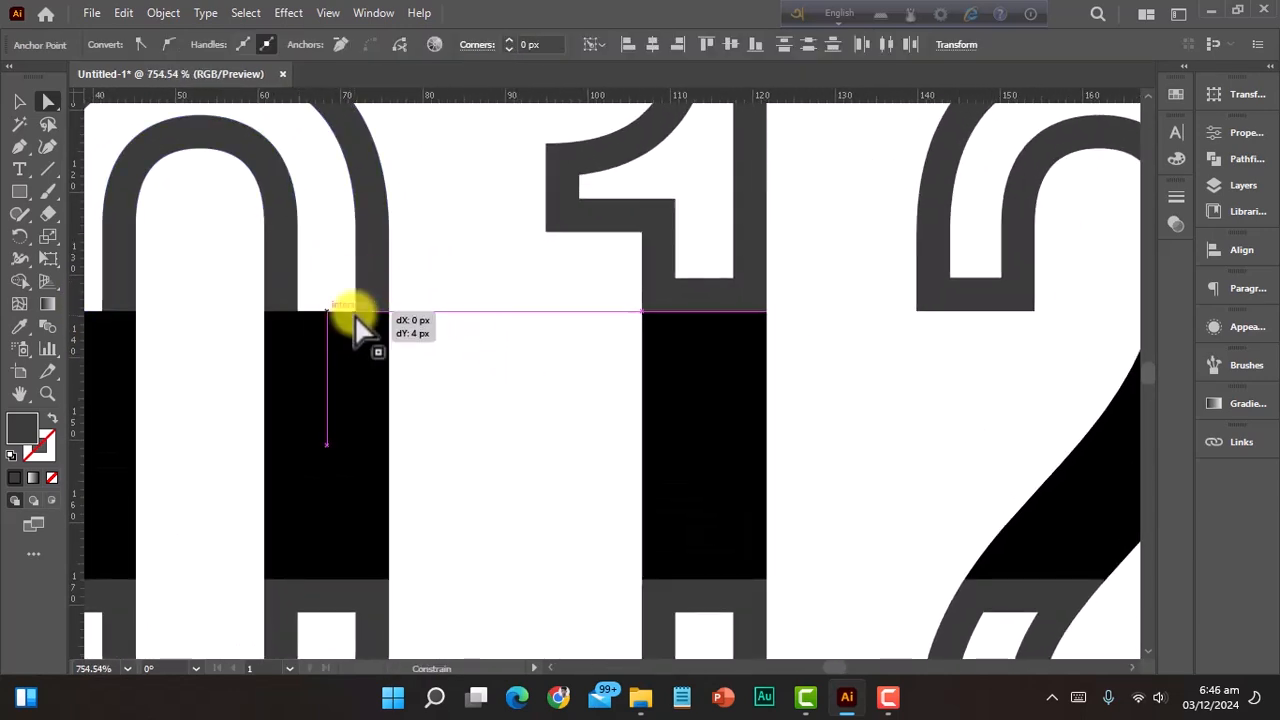
drag(434, 304, 212, 238)
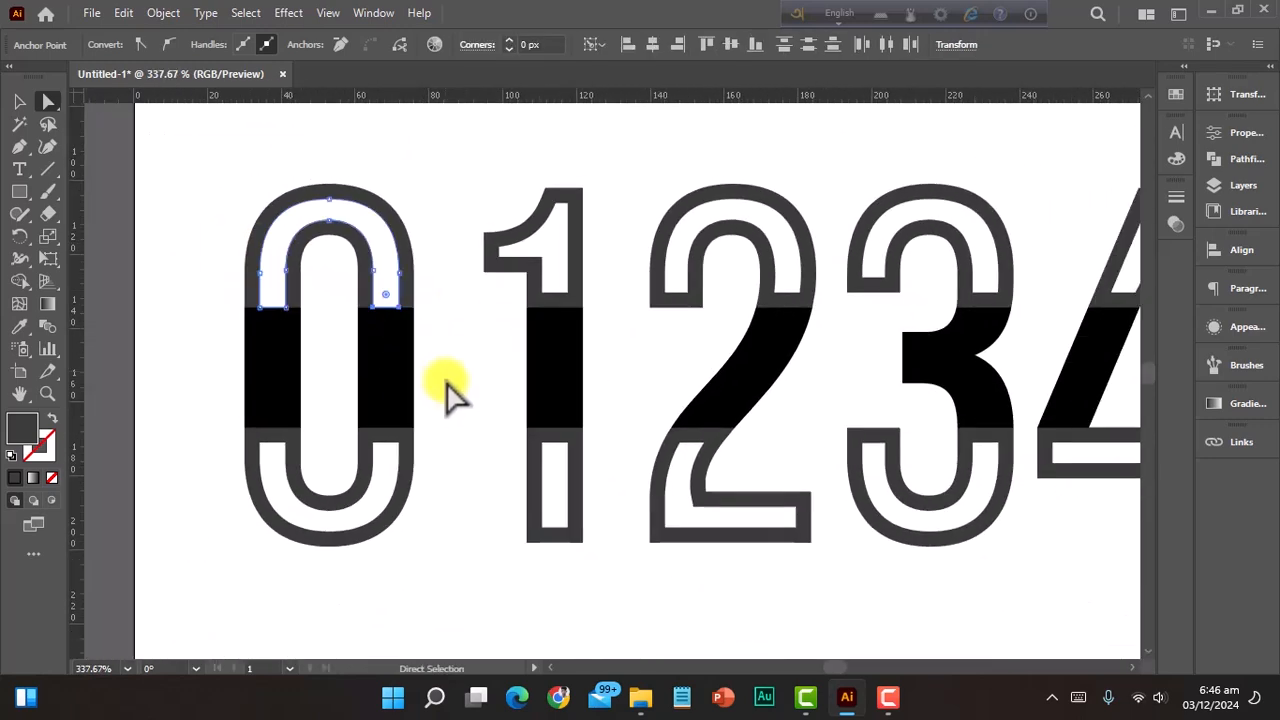
Step: Extend both ends of the 0's lower inner outline 4 px up to the edge of the black band
scroll(340, 488, down, 2)
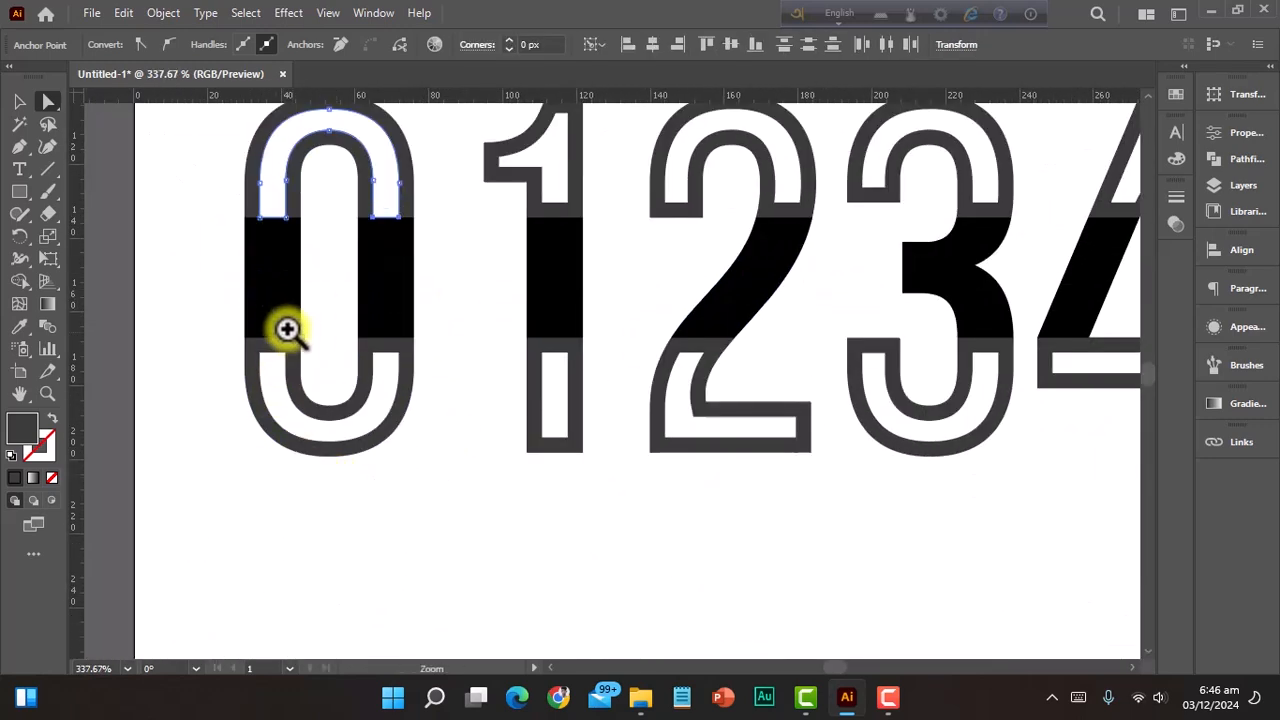
drag(250, 331, 660, 500)
click(429, 451)
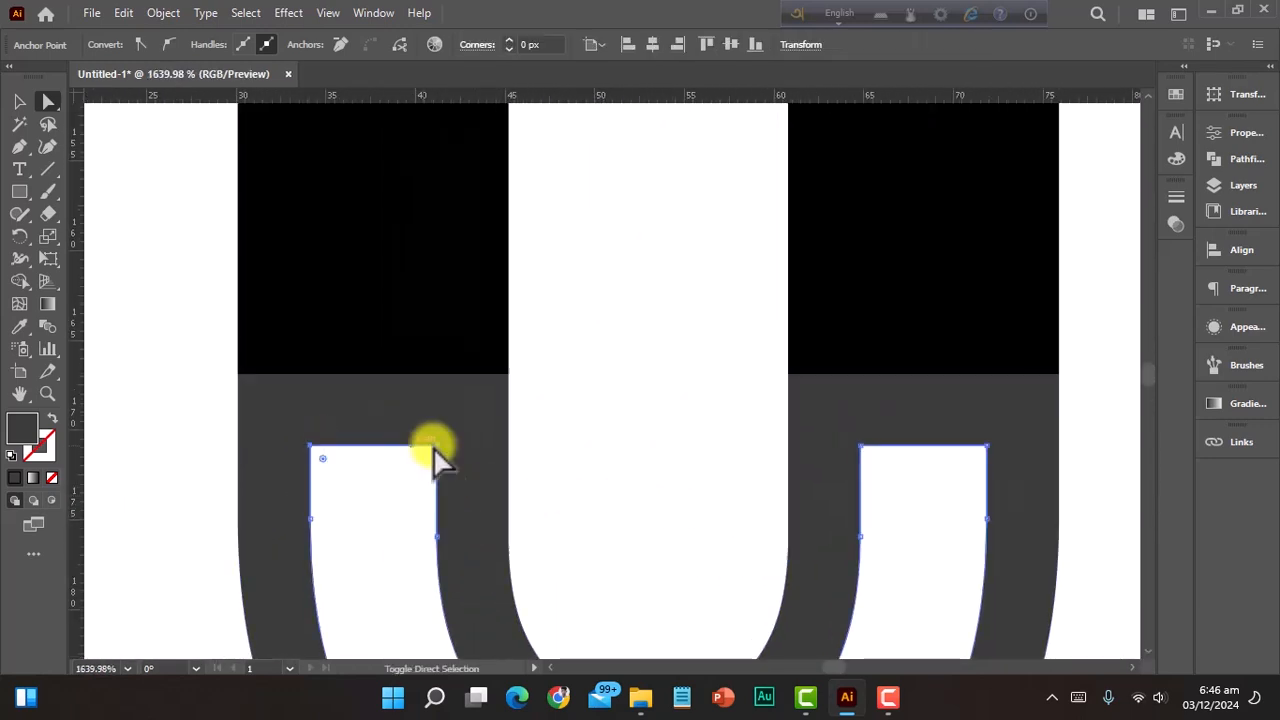
drag(439, 445, 439, 376)
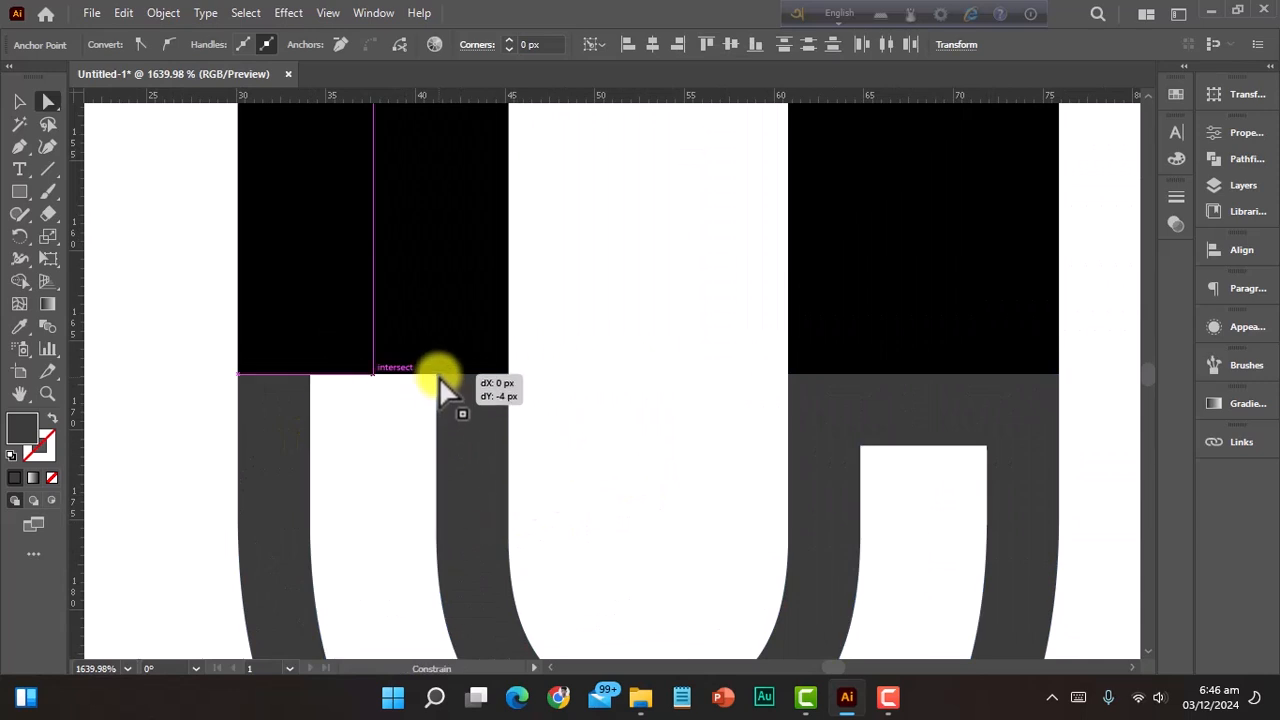
click(861, 448)
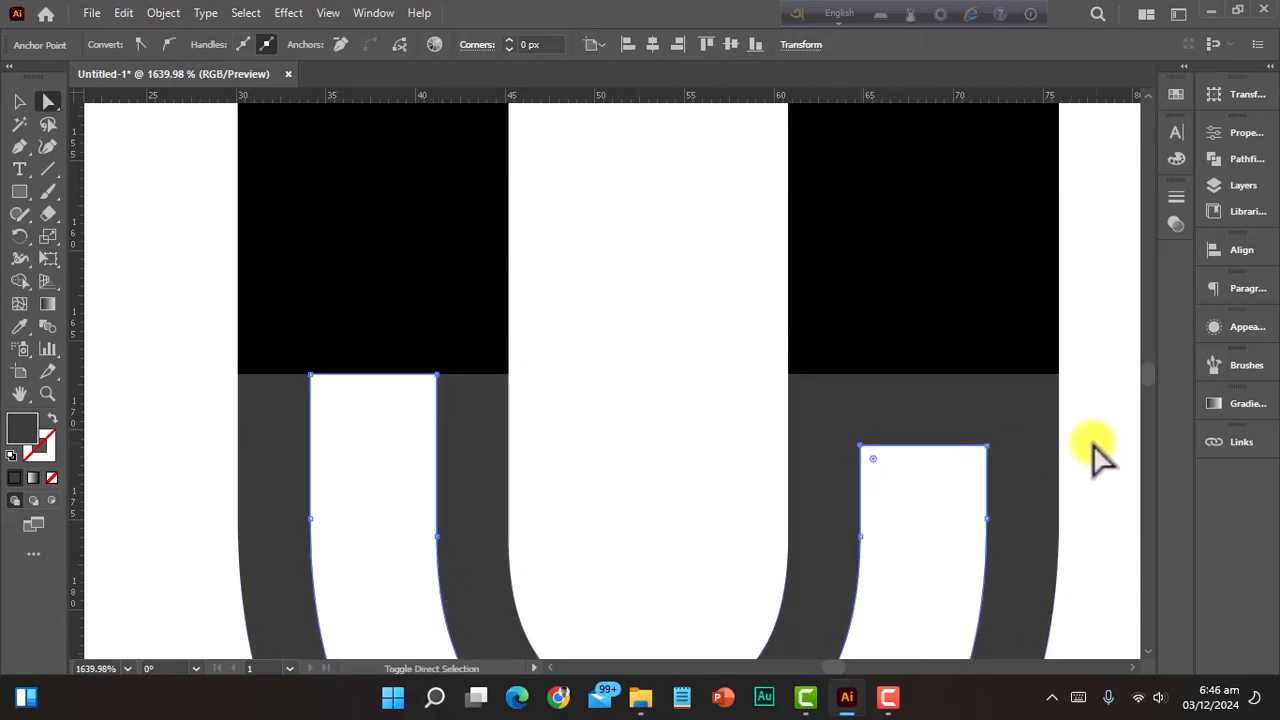
drag(990, 445, 990, 376)
drag(564, 419, 280, 357)
scroll(511, 371, right, 2)
scroll(608, 354, right, 3)
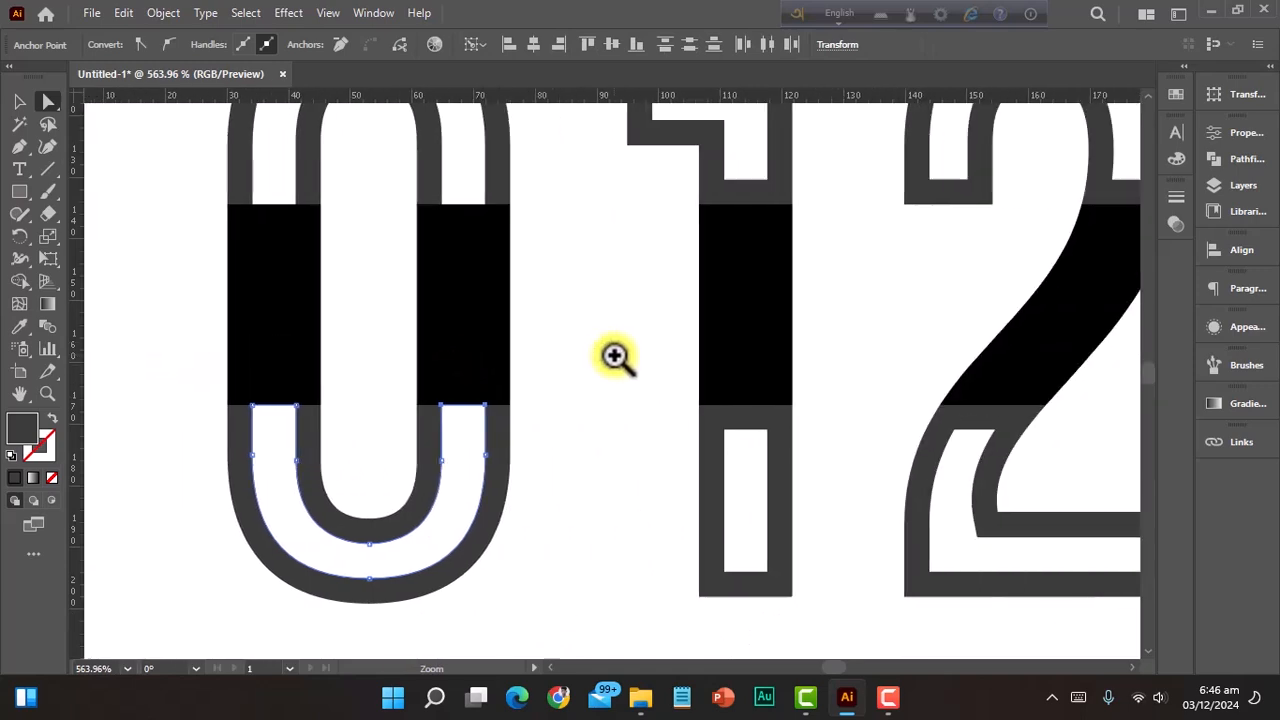
Step: Extend the 1's upper inner outline down and its lower inner outline 4 px up to the edges of the black band
scroll(618, 365, up, 2)
drag(547, 340, 700, 414)
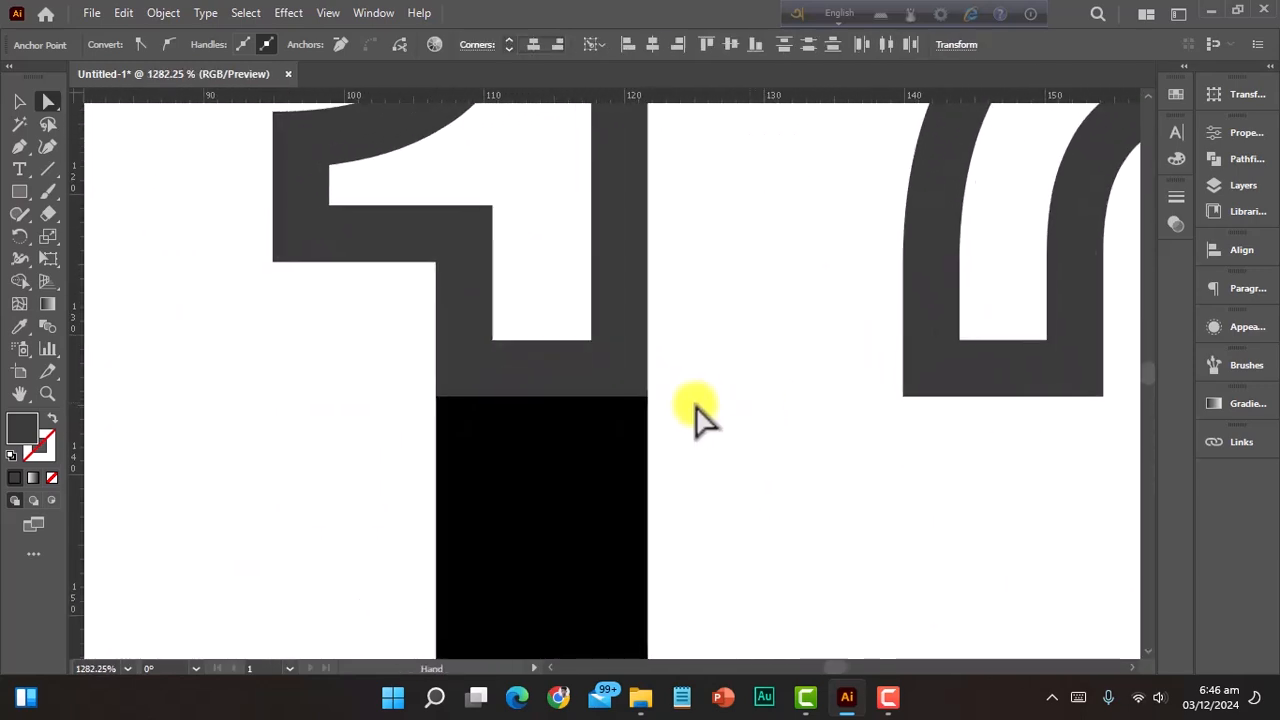
click(492, 340)
scroll(594, 449, down, 5)
mouse_move(591, 340)
mouse_down()
mouse_move(591, 397)
mouse_move(593, 336)
mouse_up()
click(492, 390)
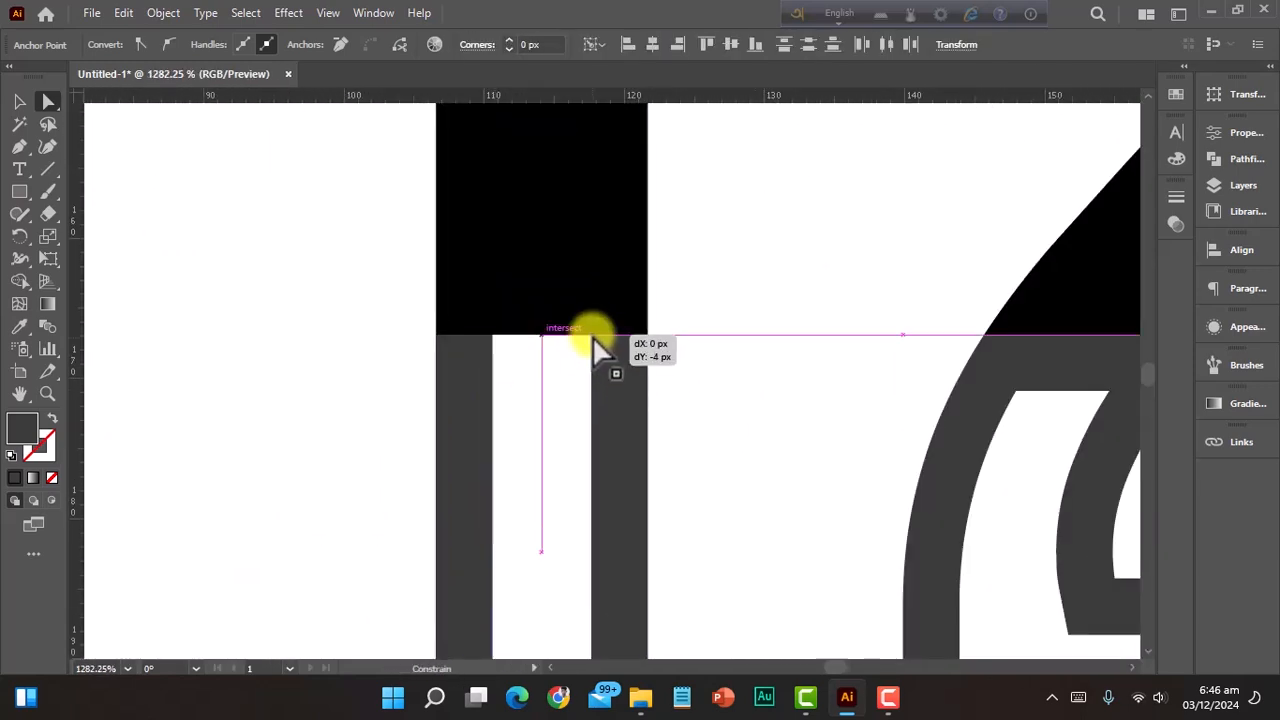
Step: Pull the two bottom corners of the 2's upper inner outline down along the slant to the band's edge
scroll(593, 340, right, 5)
scroll(560, 330, up, 5)
drag(485, 314, 460, 397)
drag(627, 317, 615, 397)
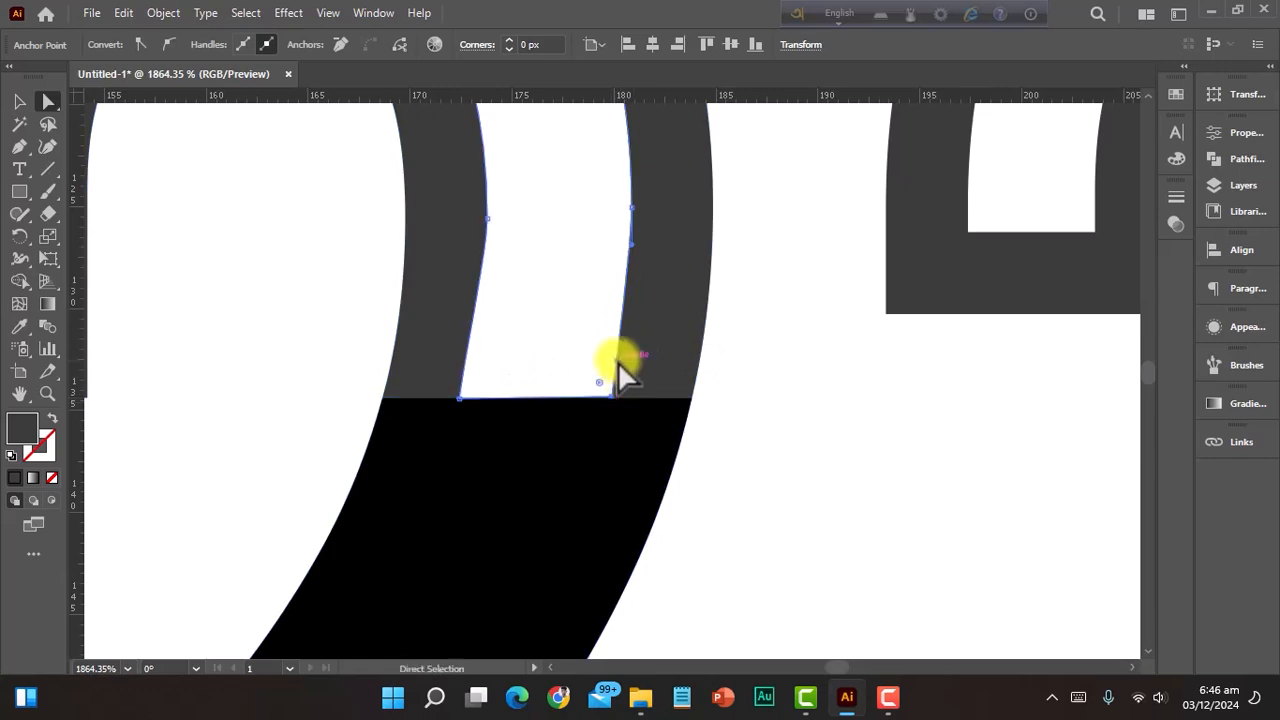
click(461, 399)
Step: Pull the two top corners of the 2's lower inner outline up along the slant to the band's edge
drag(595, 470, 551, 480)
scroll(551, 480, down, 3)
drag(334, 604, 430, 610)
drag(434, 378, 362, 287)
scroll(487, 273, down, 5)
scroll(440, 300, up, 3)
drag(611, 324, 687, 217)
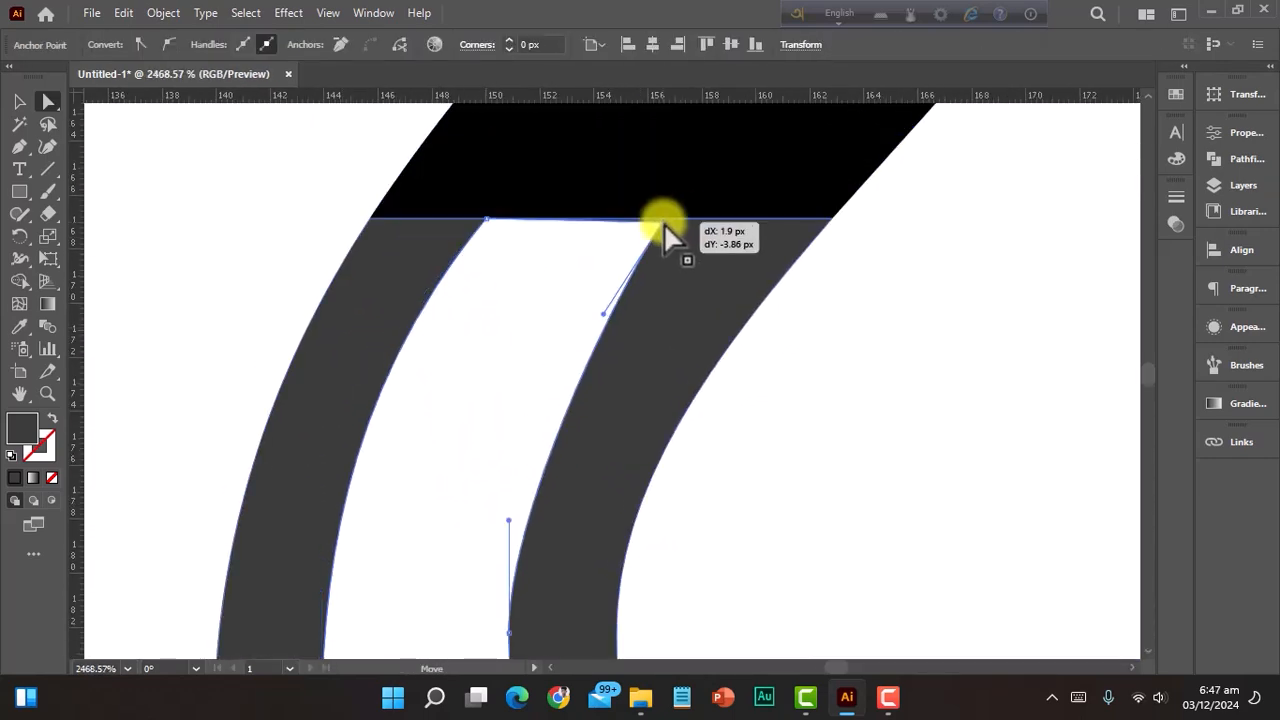
Step: Extend the 3's lower inner outline up and its upper inner outline down to the edges of the black band
scroll(640, 280, down, 5)
scroll(516, 432, up, 4)
drag(629, 283, 558, 357)
scroll(537, 494, down, 5)
scroll(537, 494, up, 4)
drag(606, 617, 606, 583)
drag(546, 617, 546, 583)
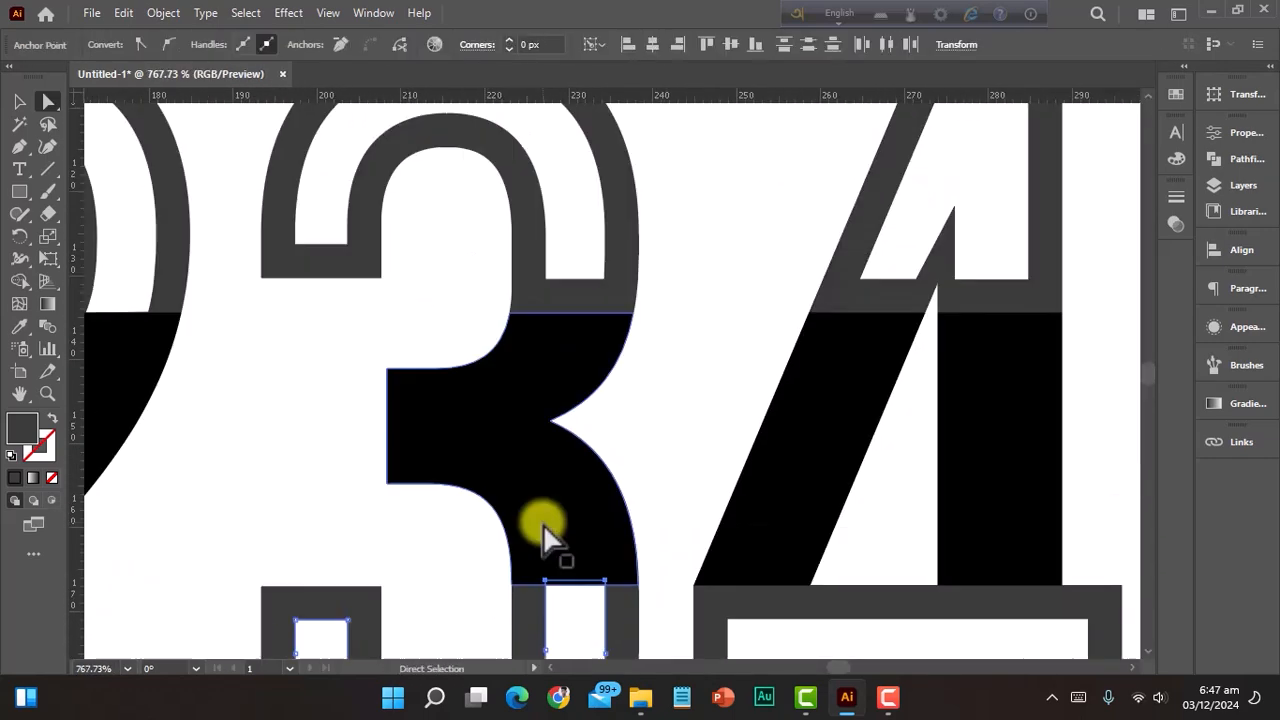
scroll(543, 531, up, 5)
drag(534, 441, 534, 509)
Step: Extend the bottom of the 4's upper inner outline down to the edge of the black band
drag(651, 441, 850, 532)
scroll(652, 532, down, 5)
drag(738, 350, 740, 422)
drag(509, 350, 220, 430)
Step: Pull both bottom corners of the 5's upper inner outline down to the band's edge, following the stem's slant
drag(500, 490, 823, 503)
drag(432, 325, 426, 450)
drag(633, 325, 627, 450)
drag(513, 430, 434, 378)
drag(571, 312, 592, 312)
click(700, 345)
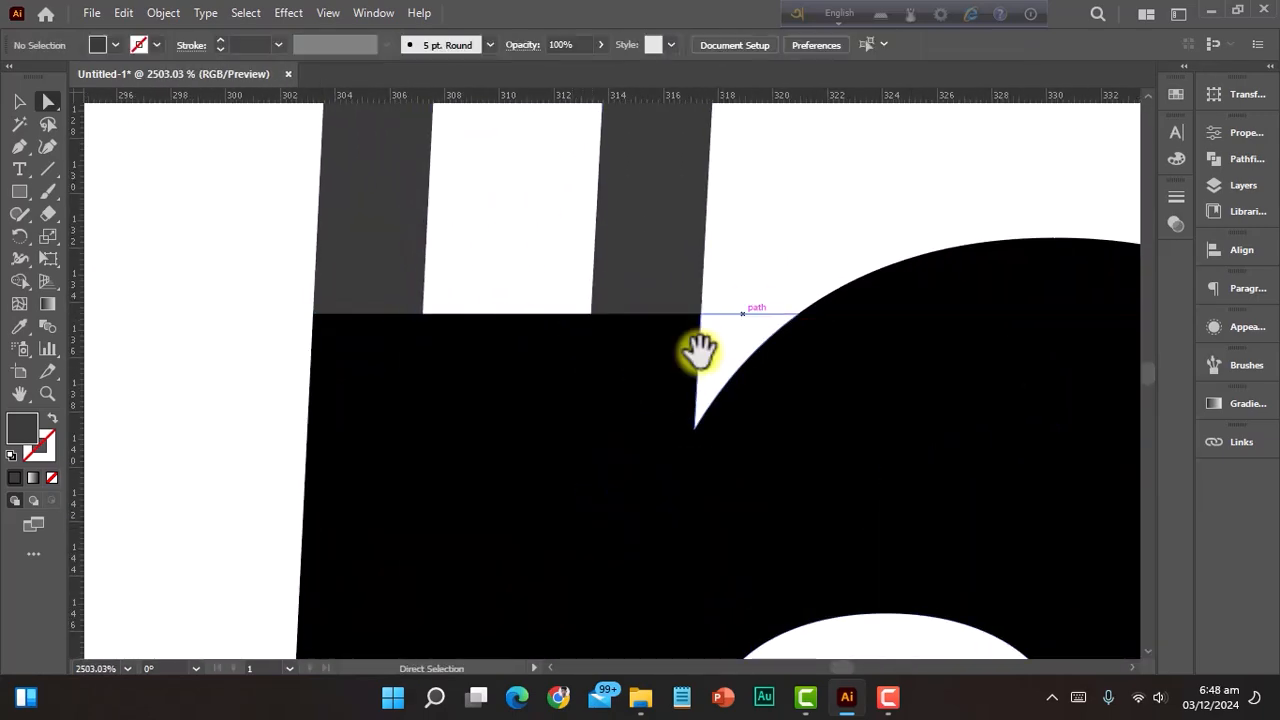
Step: Extend the right end of the 5's lower inner outline up to the edge of the black band
drag(700, 349, 600, 200)
click(724, 357)
drag(632, 357, 632, 306)
Step: Extend both ends of the 6's lower inner outline up and its upper inner outline's left end down to the black band
drag(632, 330, 270, 370)
click(534, 394)
drag(617, 394, 617, 347)
click(896, 394)
drag(980, 394, 980, 347)
drag(700, 380, 440, 380)
click(543, 470)
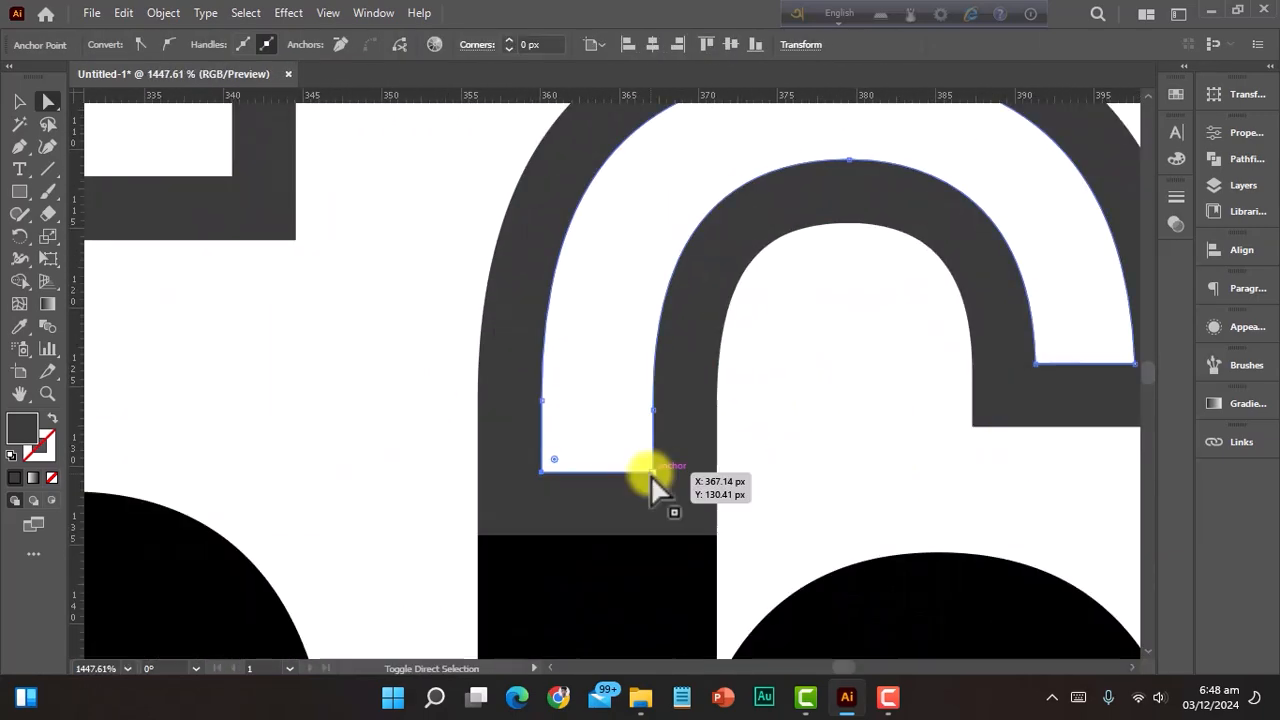
drag(651, 471, 651, 535)
Step: Extend the 7's lower inner outline up and its upper inner outline down along the slant to the black band
drag(646, 480, 777, 509)
drag(598, 468, 612, 406)
click(703, 474)
scroll(681, 150, up, 5)
drag(790, 313, 750, 461)
Step: Extend the ends of the 8's upper inner outline down and of its lower inner outline up to the black band
scroll(663, 500, down, 8)
click(322, 377)
drag(421, 380, 423, 432)
click(318, 400)
drag(500, 440, 560, 430)
click(449, 376)
drag(560, 378, 640, 450)
click(320, 485)
drag(641, 463, 641, 397)
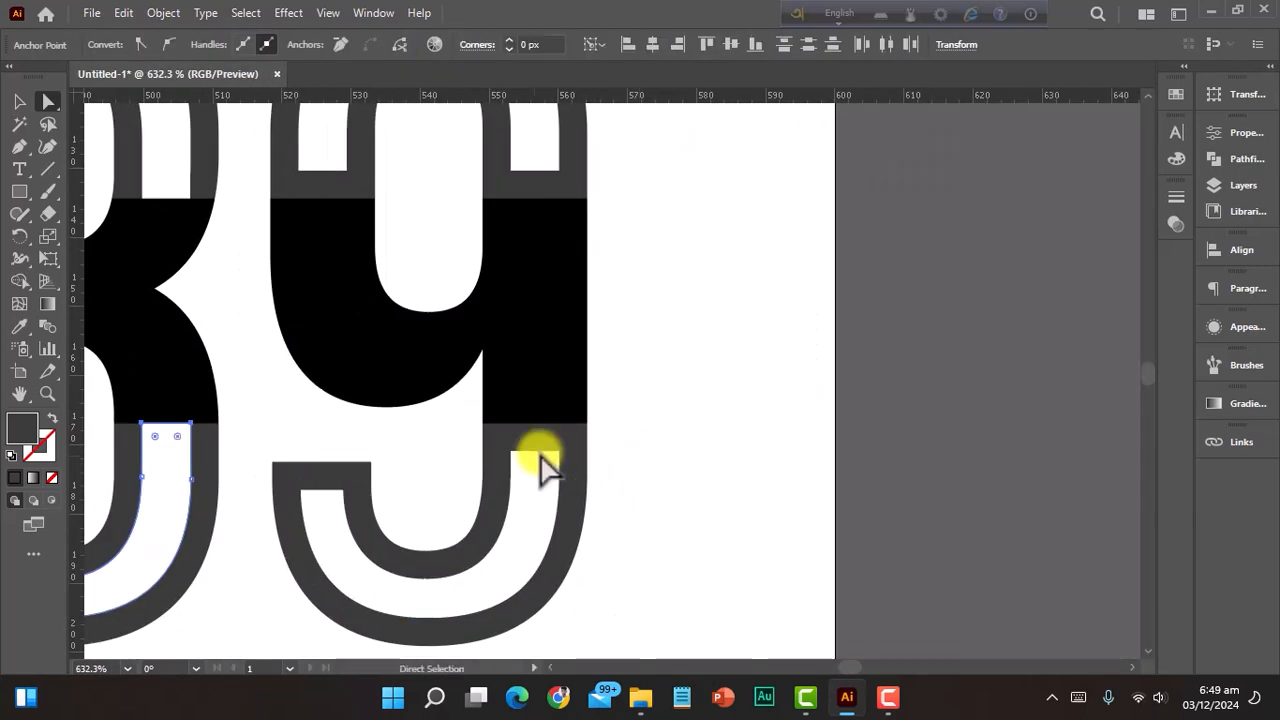
Step: Extend the 9's lower inner outline up and both ends of its upper inner outline down to the black band
drag(540, 453, 540, 424)
drag(623, 386, 623, 451)
drag(163, 410, 163, 451)
drag(464, 463, 350, 445)
scroll(600, 466, left, 5)
scroll(626, 470, down, 2)
key(v)
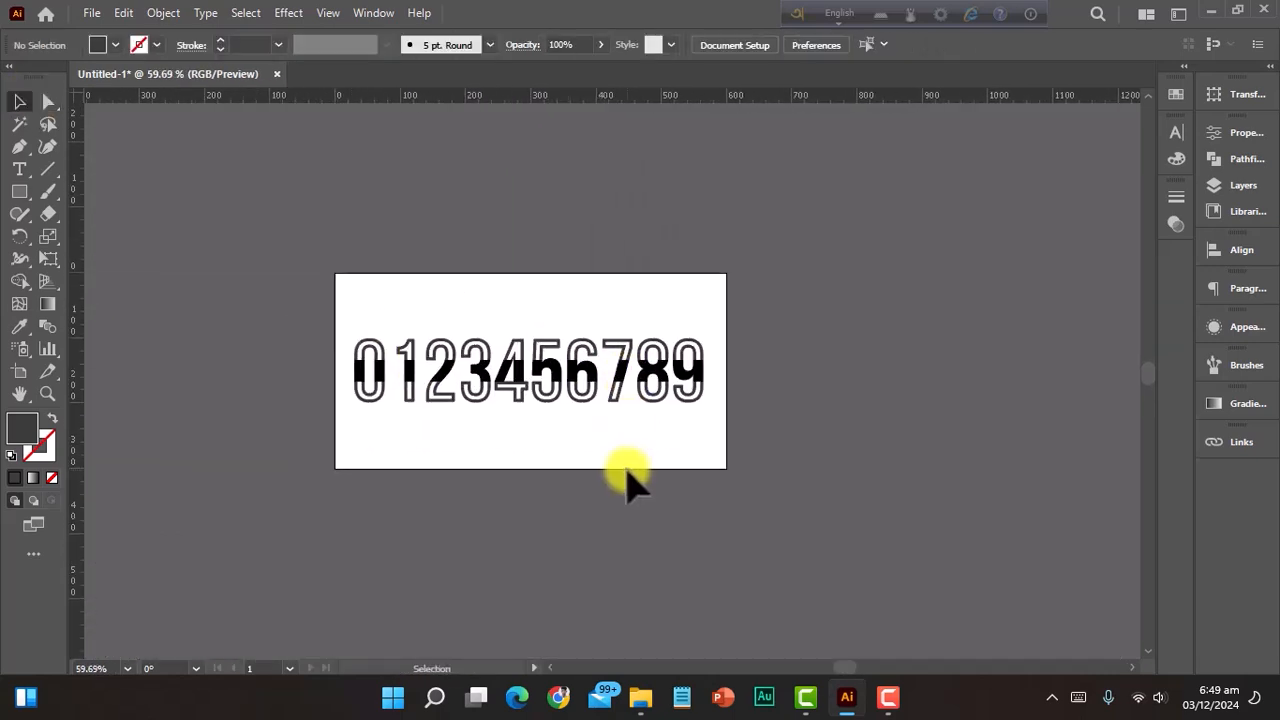
drag(518, 362, 688, 466)
scroll(688, 463, left, 1)
scroll(576, 397, up, 1)
drag(191, 286, 940, 450)
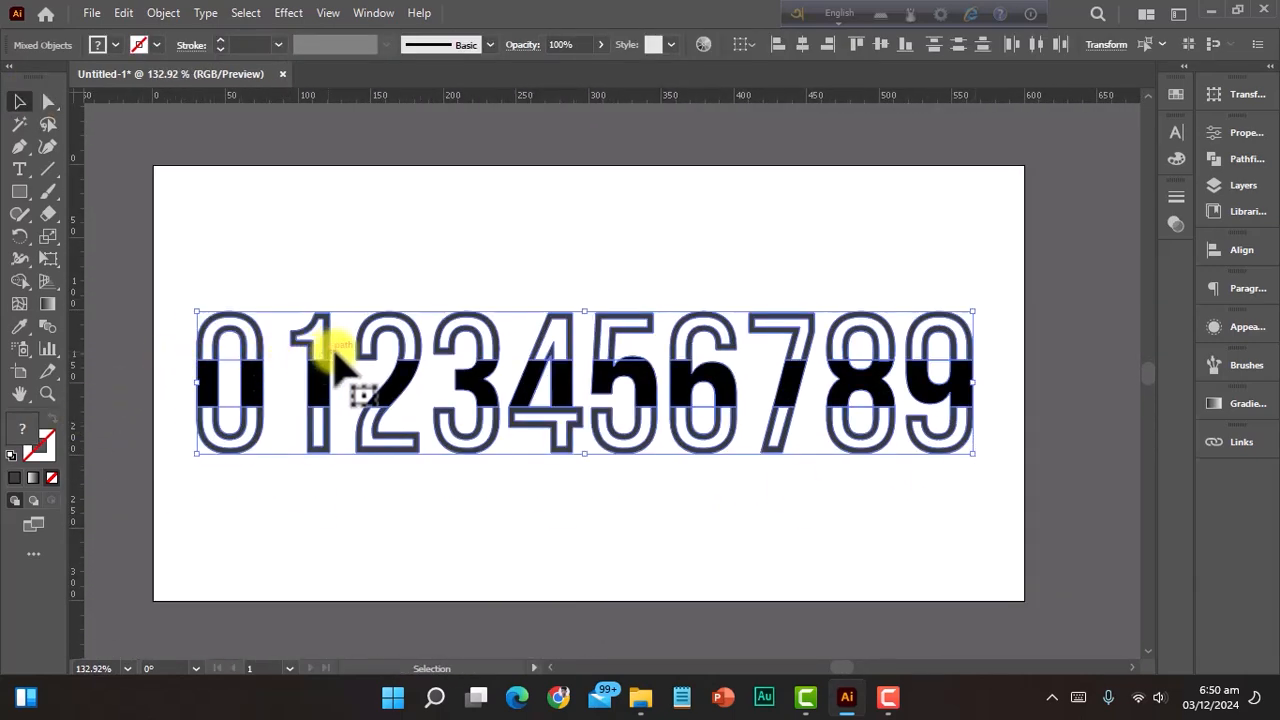
click(482, 567)
drag(98, 341, 220, 328)
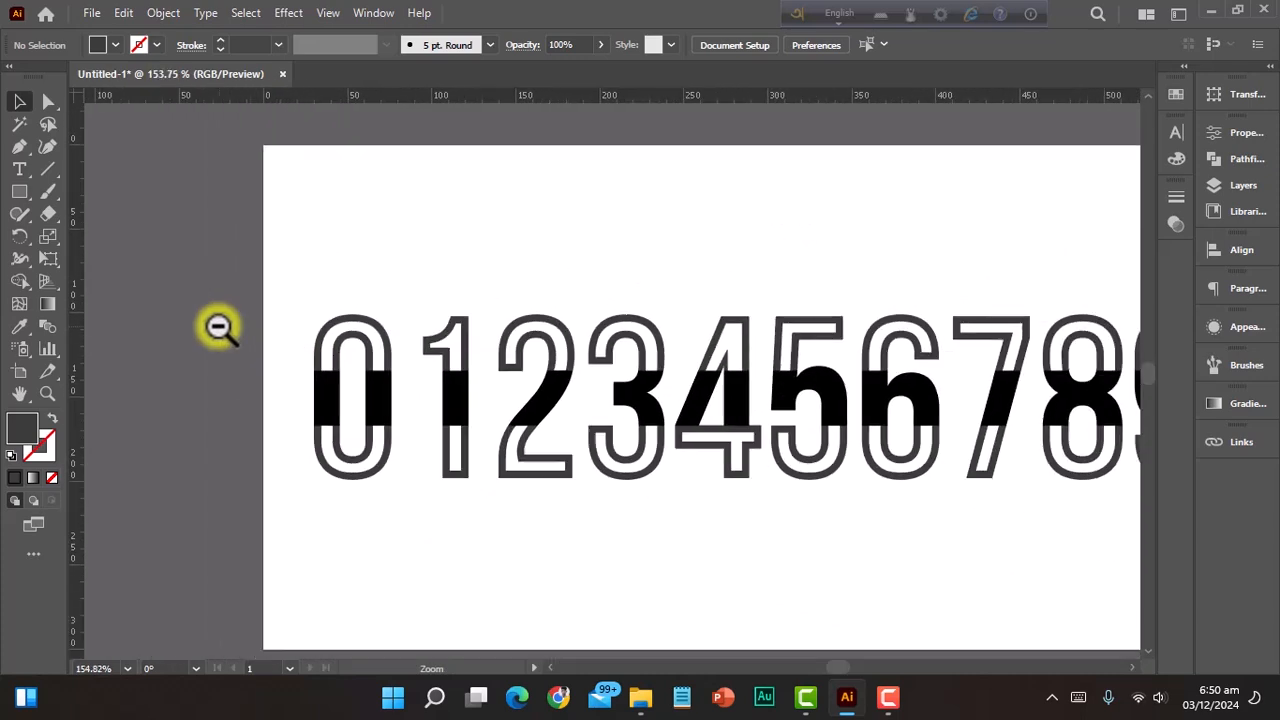
scroll(437, 523, right, 2)
drag(437, 523, 391, 483)
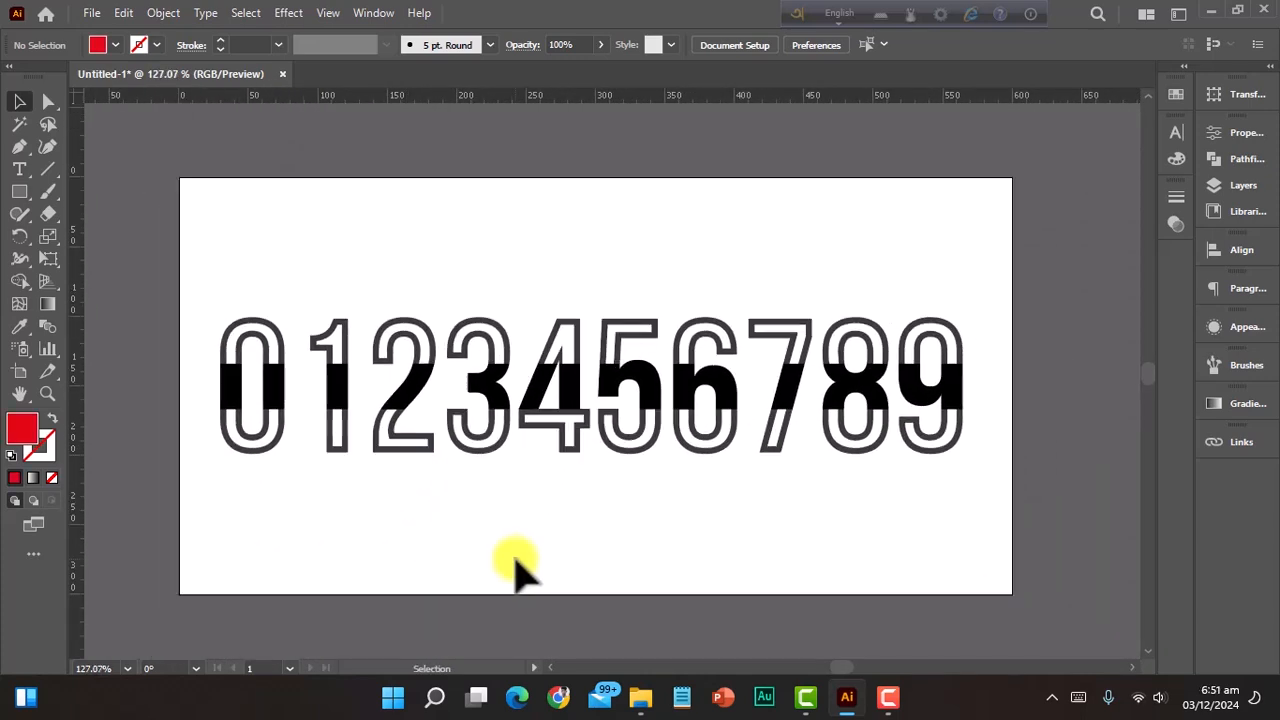
drag(214, 261, 974, 513)
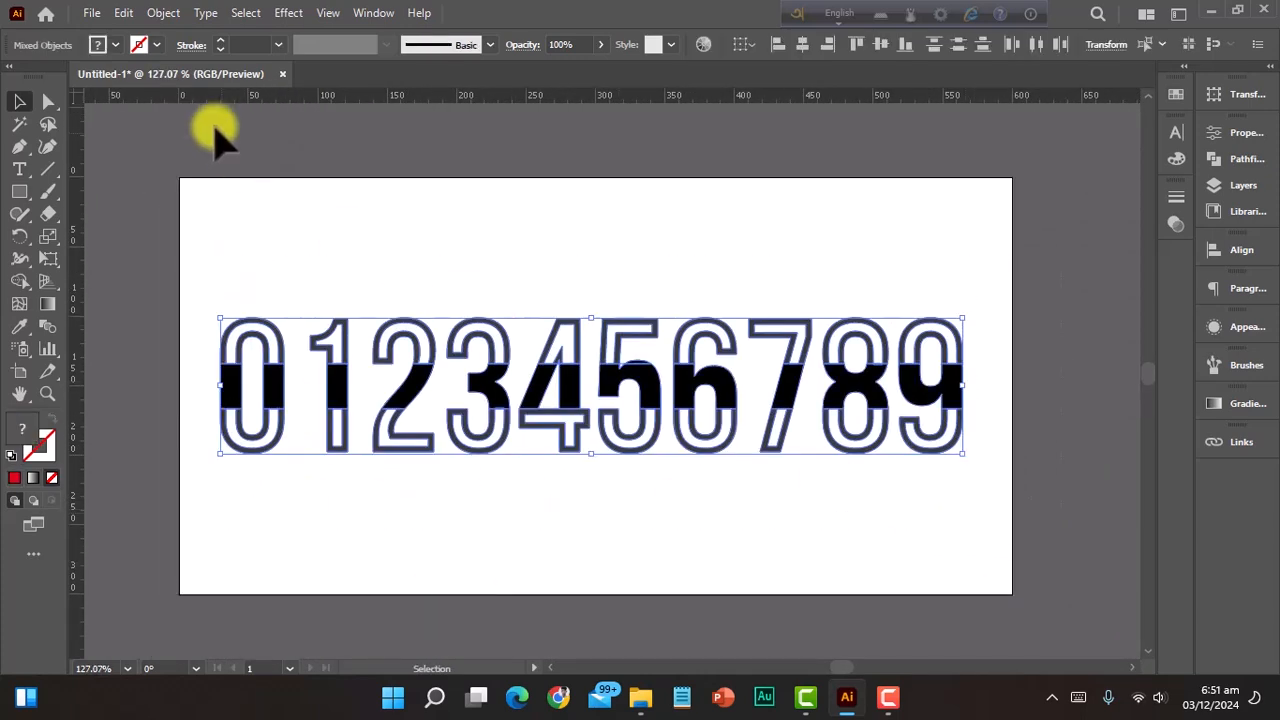
click(106, 44)
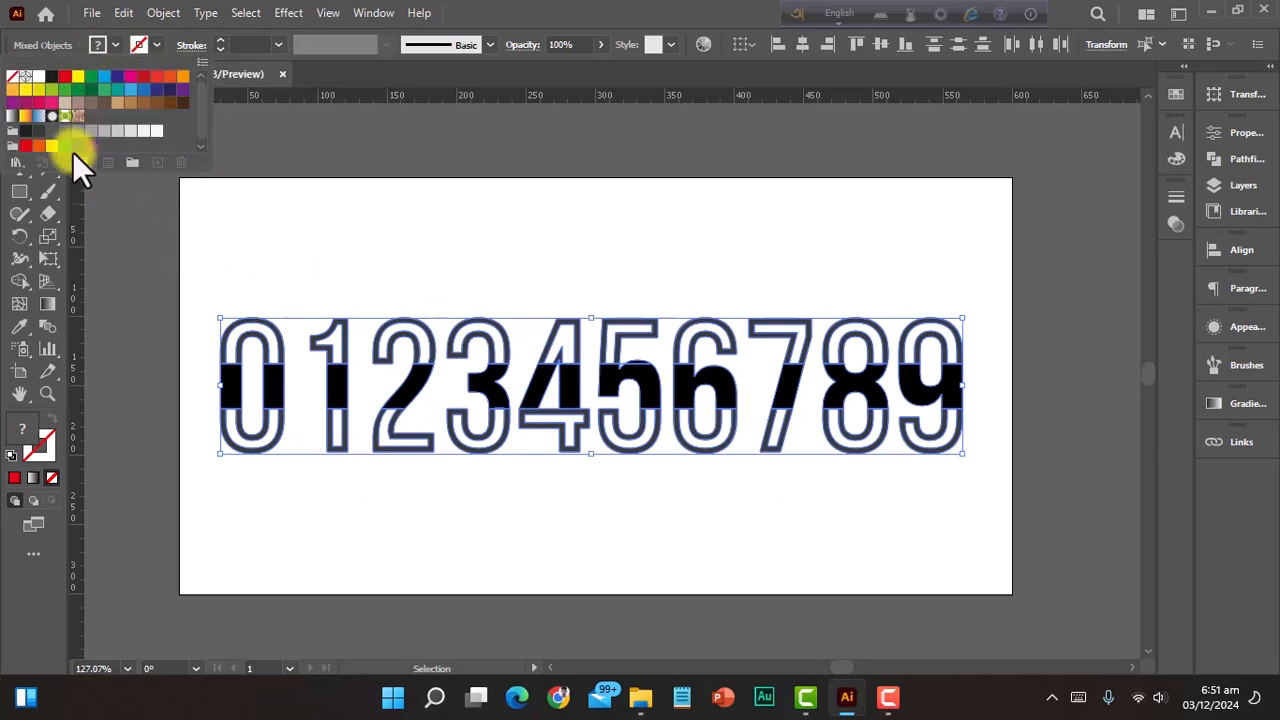
click(26, 132)
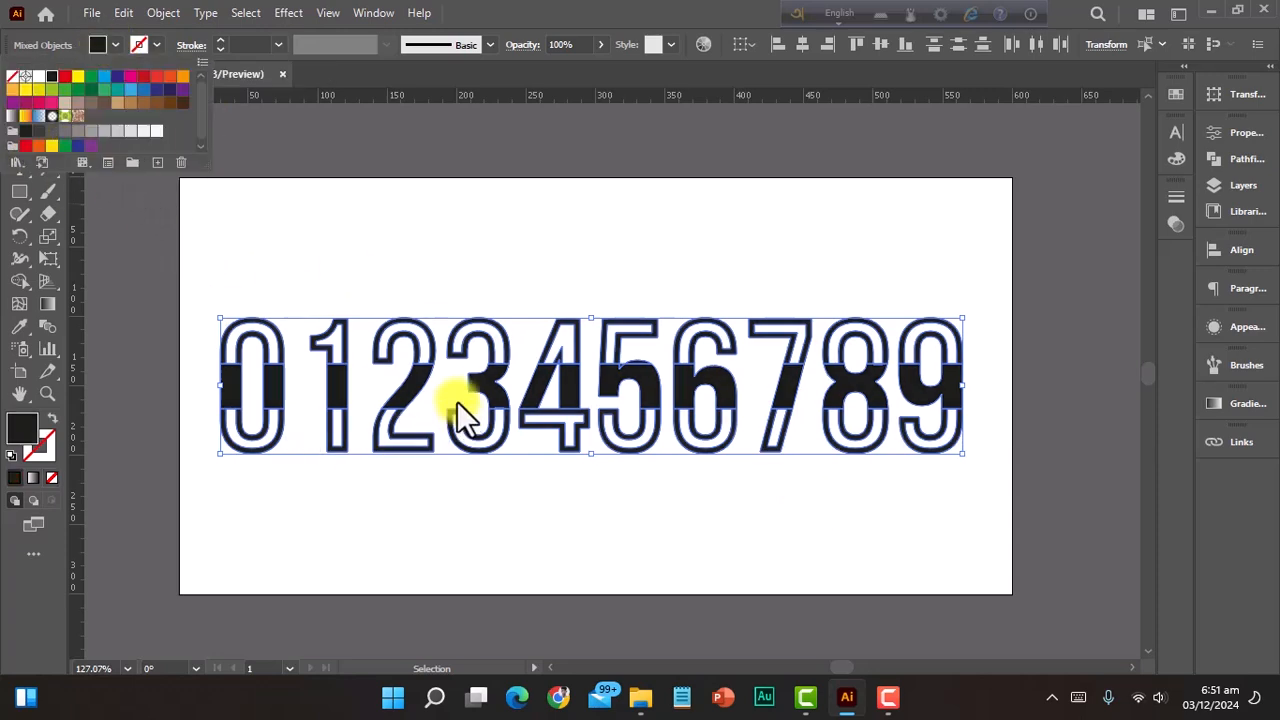
click(618, 605)
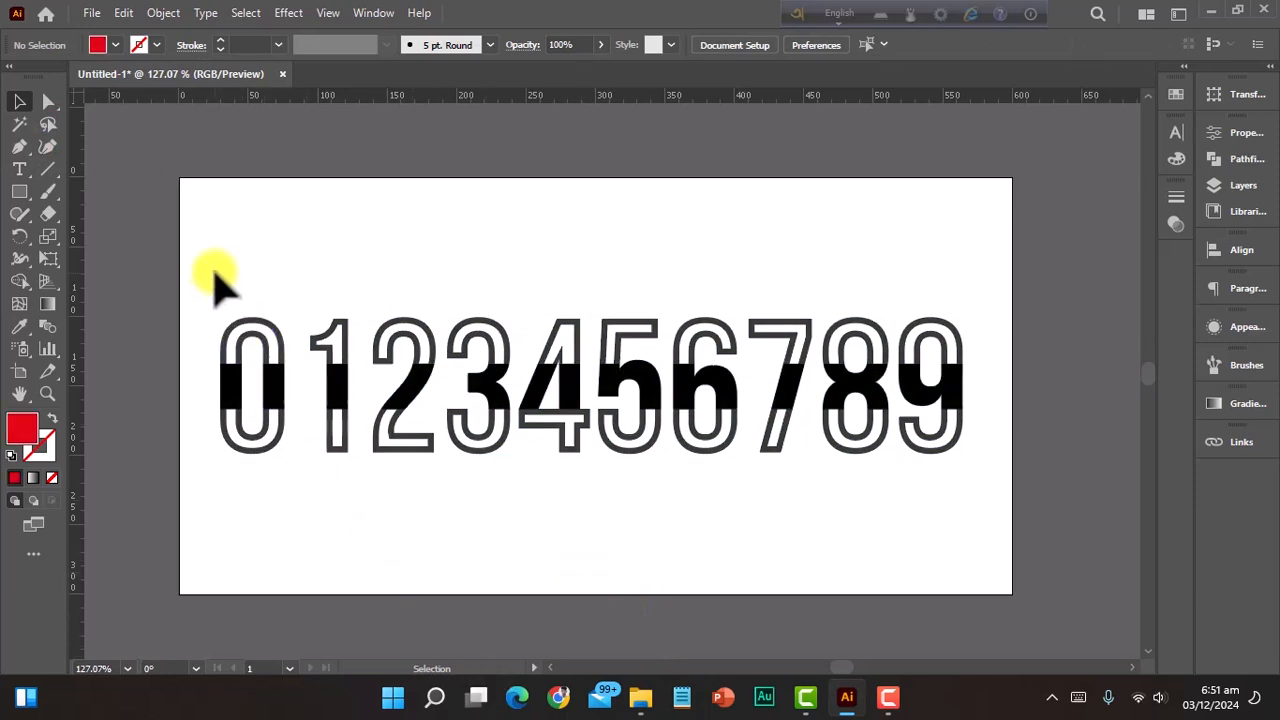
Step: Fill only the solid middle bands of all the numbers with the C=0 M=0 Y=0 K=100 swatch and clear the selection
drag(216, 272, 1068, 272)
click(870, 400)
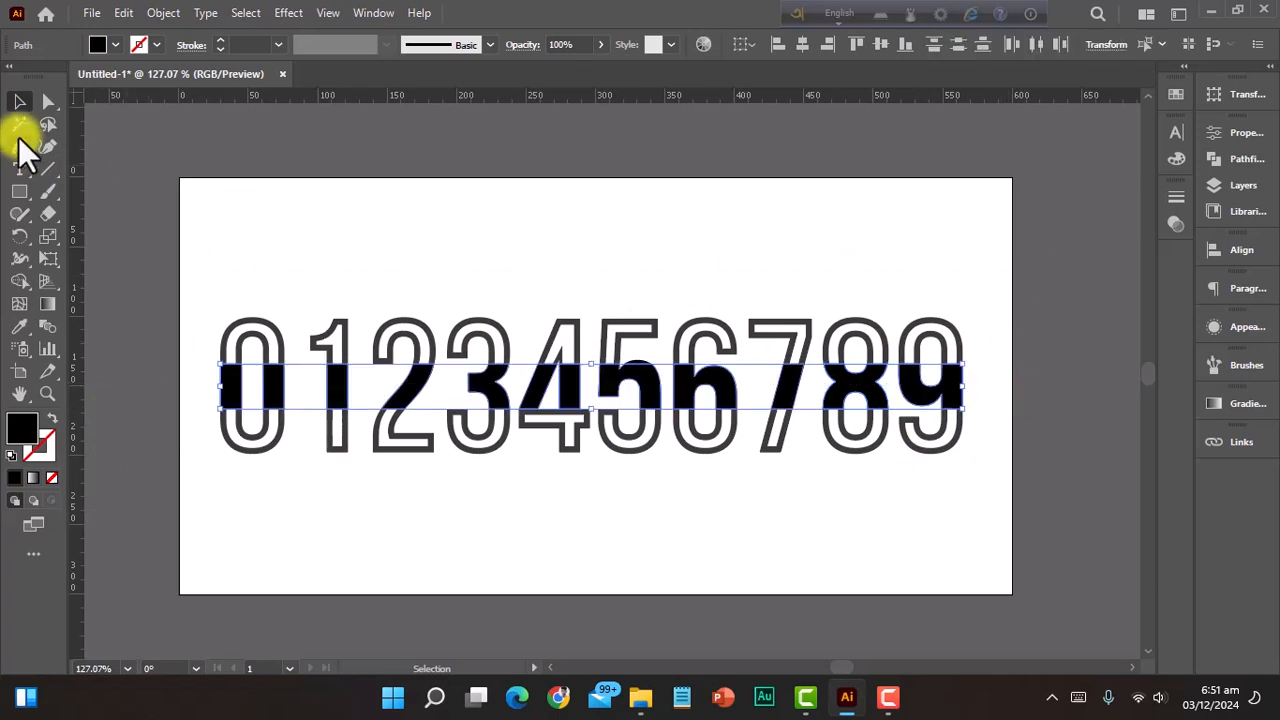
click(97, 44)
click(30, 145)
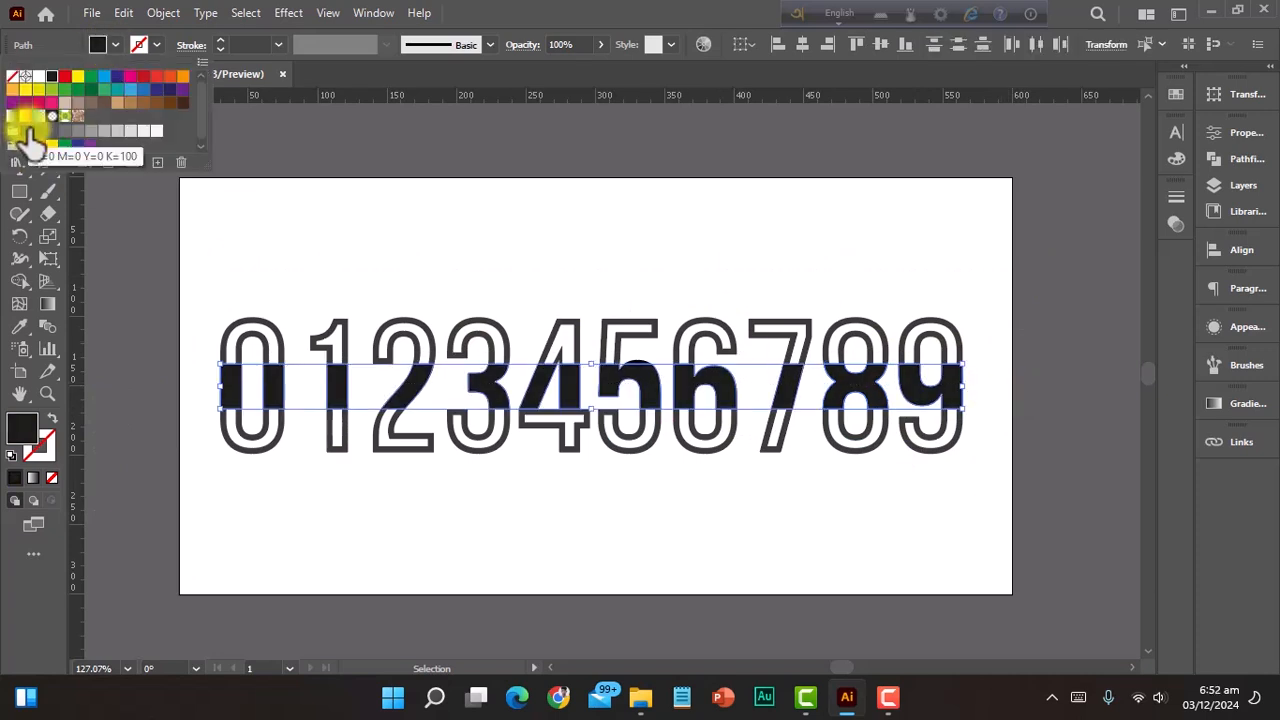
click(338, 515)
click(338, 515)
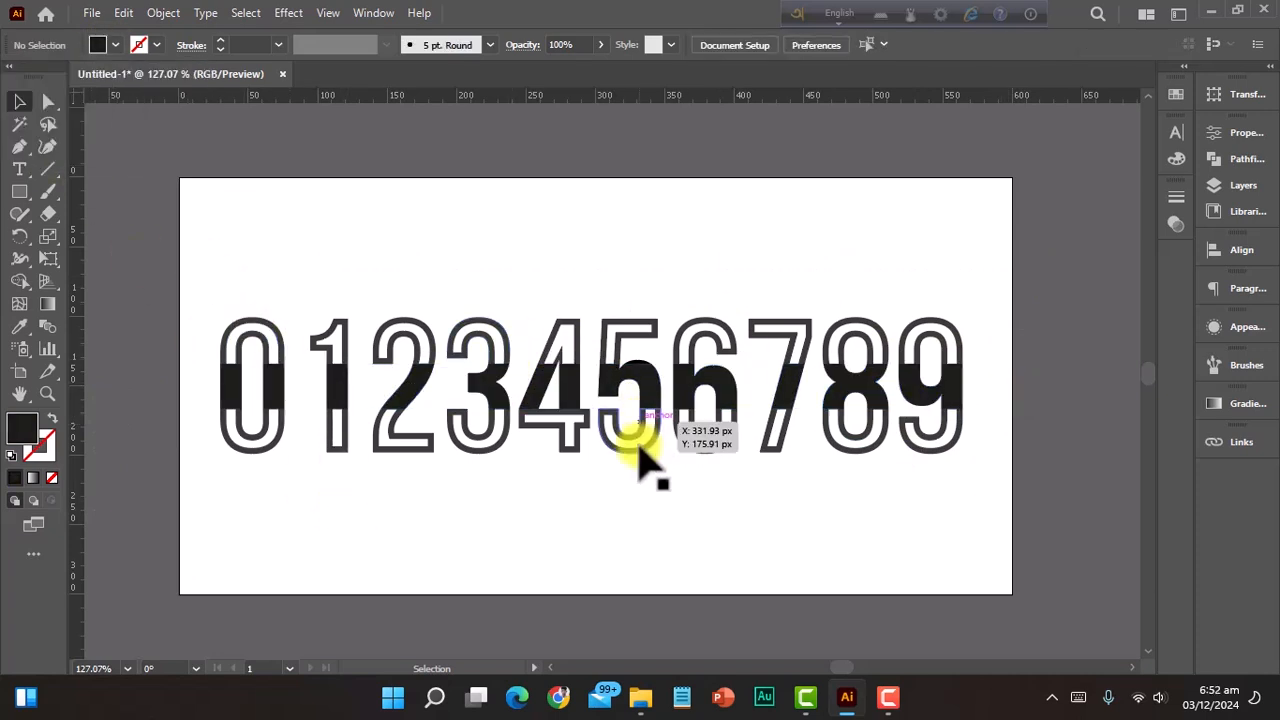
Step: Merge the separate black sliver on top of the 5's curve into the 5's middle band with the Shape Builder
drag(645, 360, 994, 427)
key(ctrl+0)
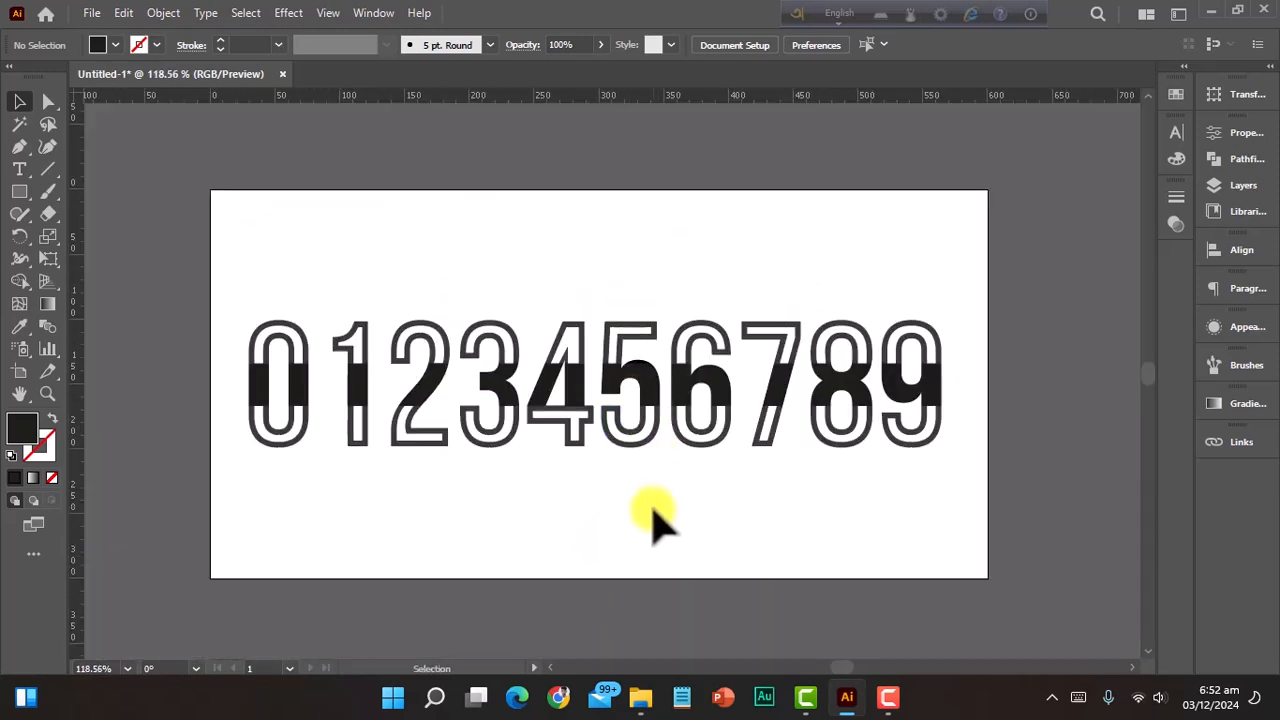
drag(648, 355, 754, 429)
drag(652, 384, 966, 443)
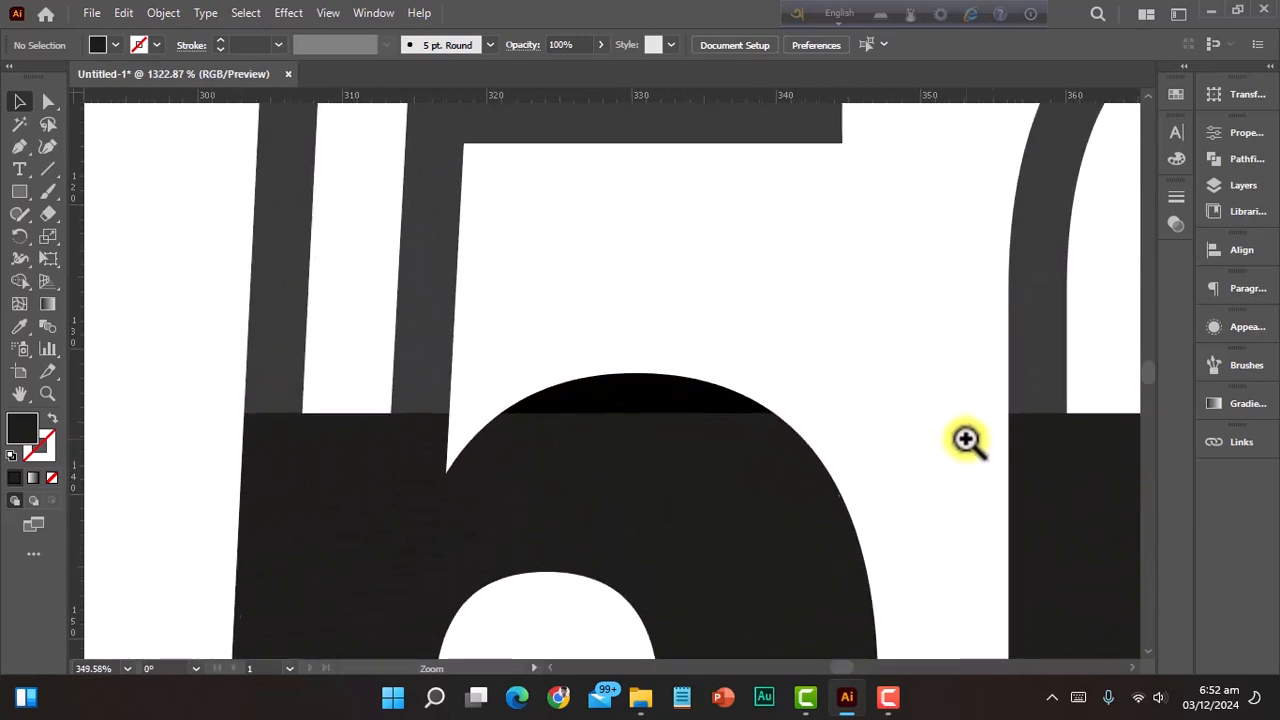
click(700, 458)
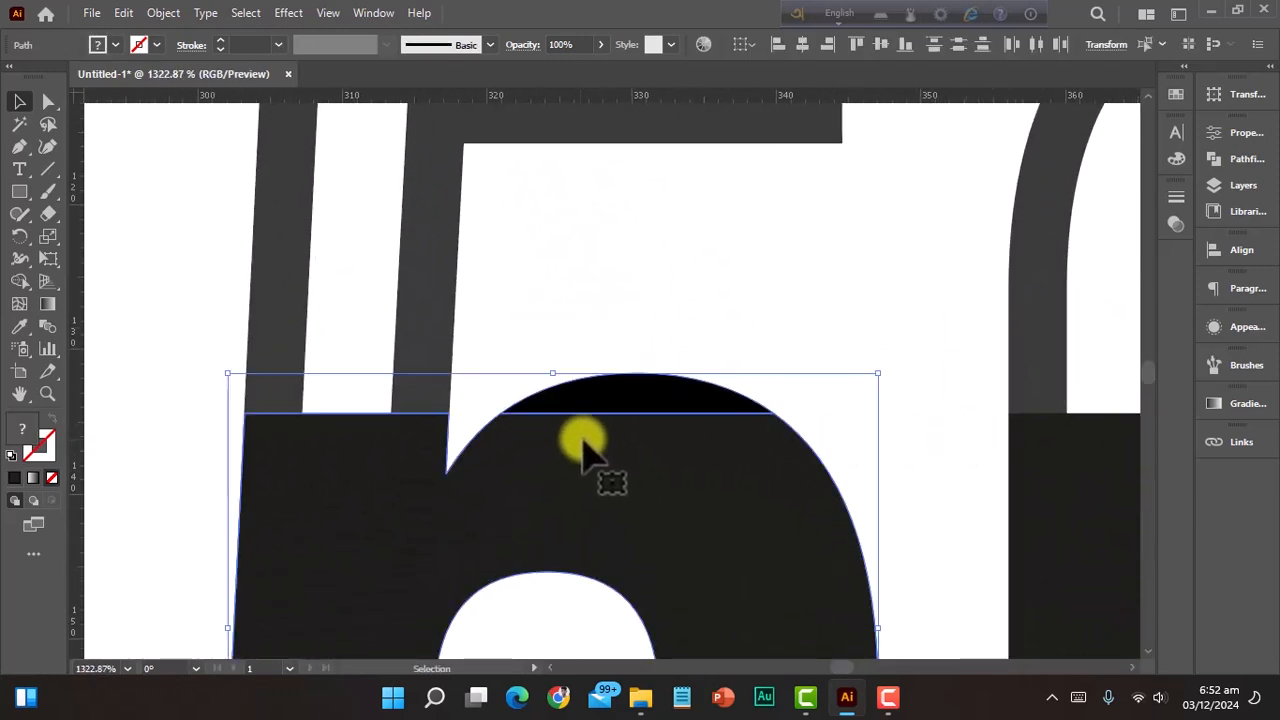
scroll(618, 415, down, 1)
drag(590, 368, 370, 350)
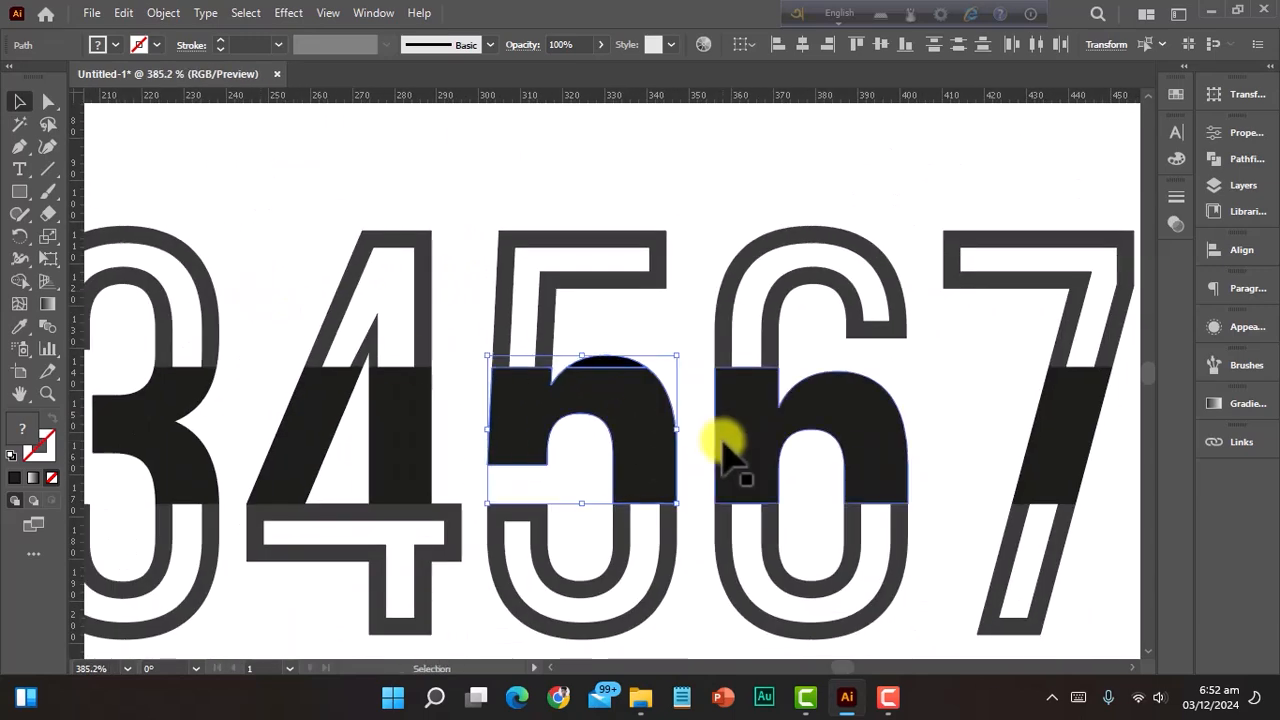
drag(594, 367, 806, 401)
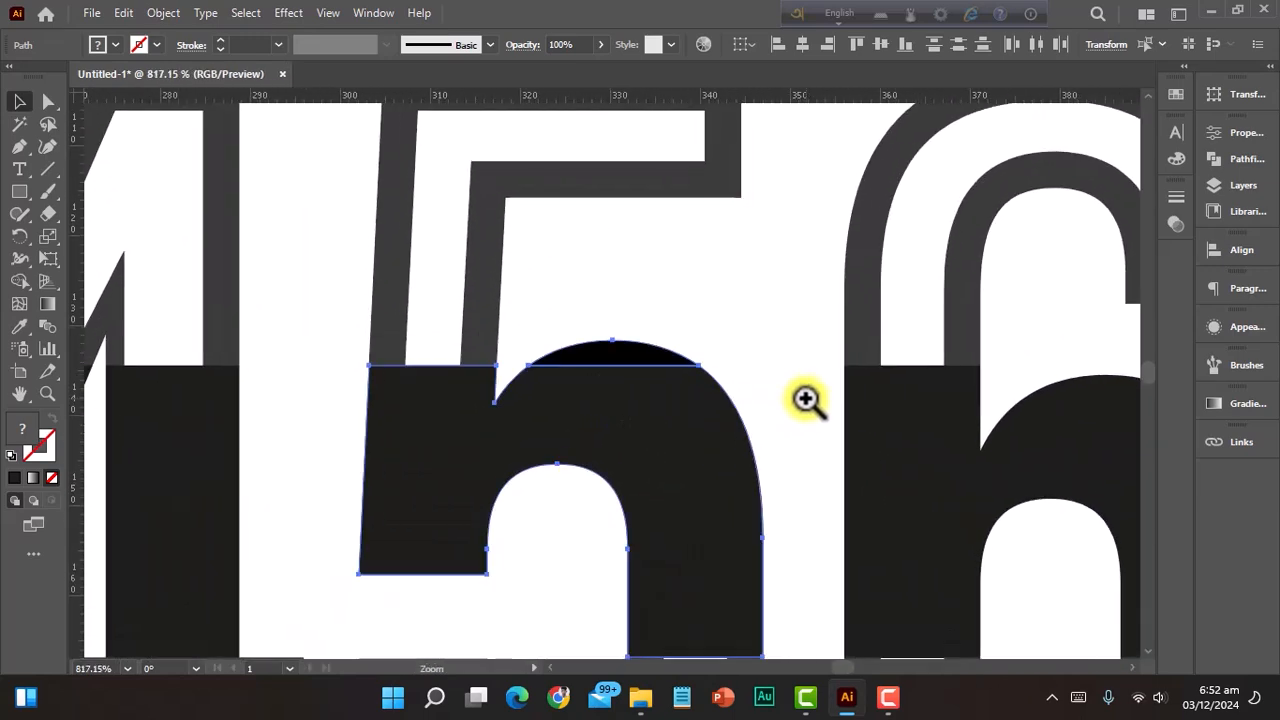
click(744, 366)
click(626, 364)
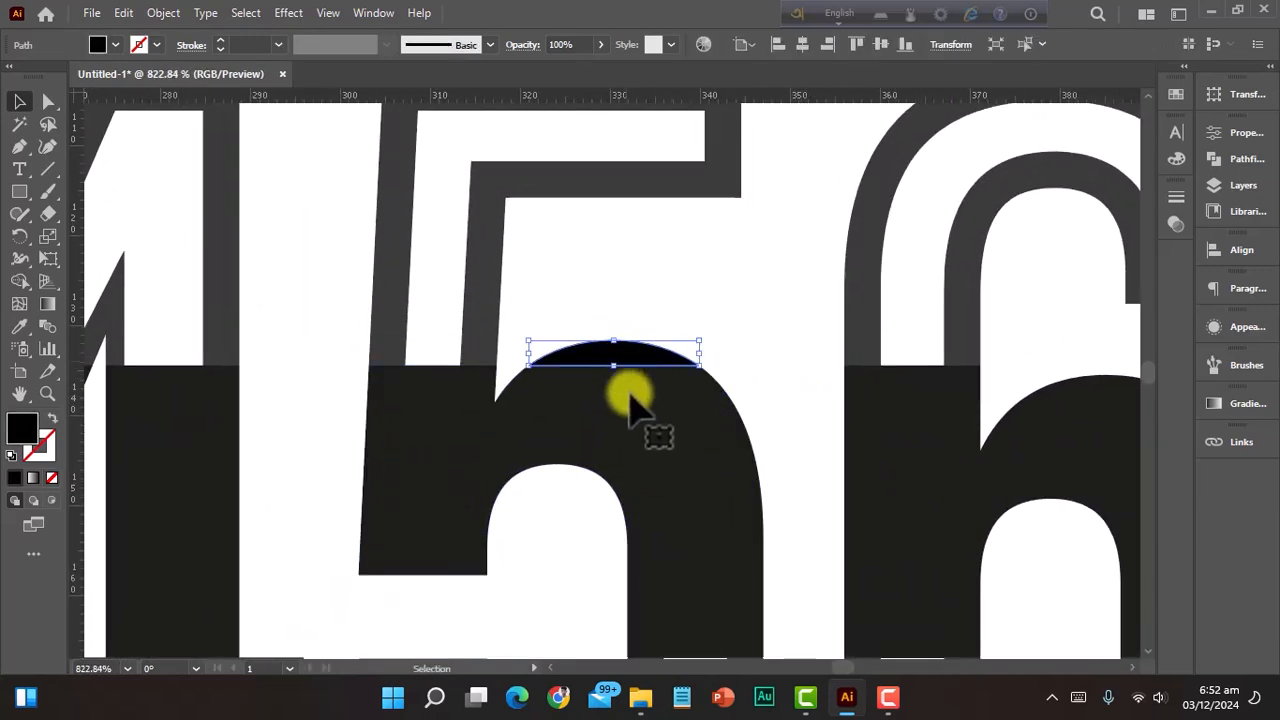
click(20, 281)
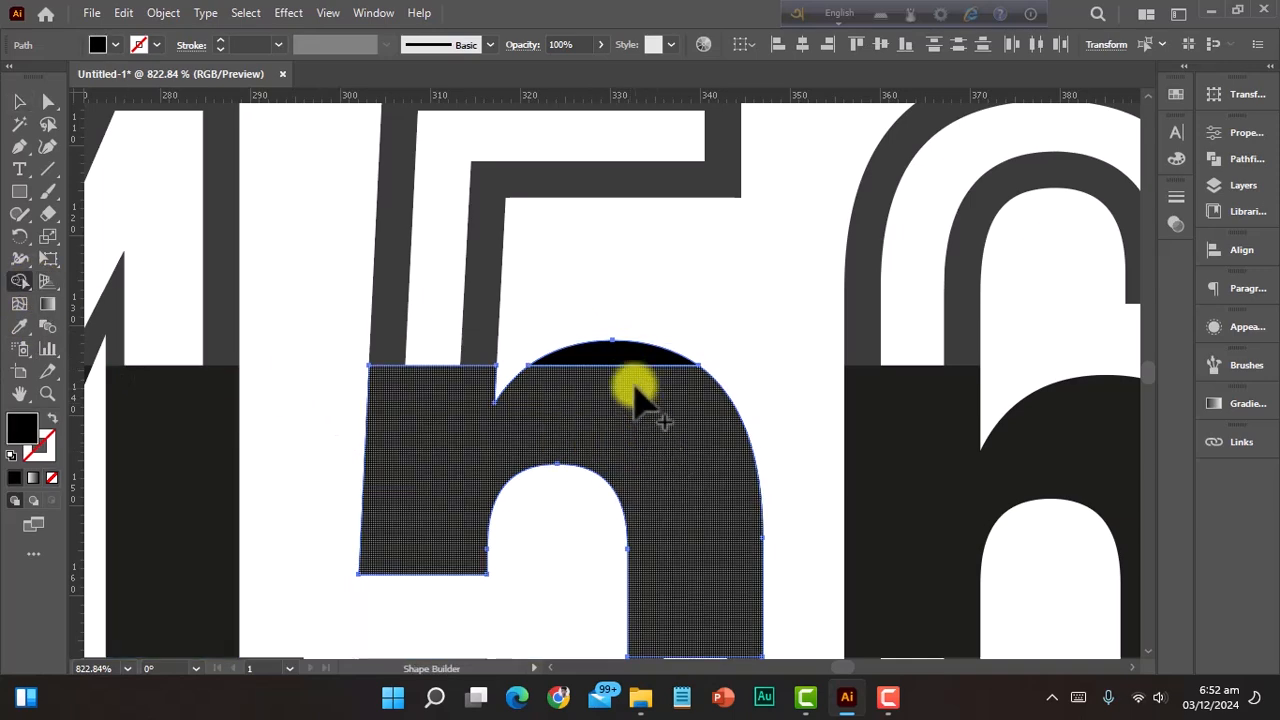
drag(666, 457, 343, 371)
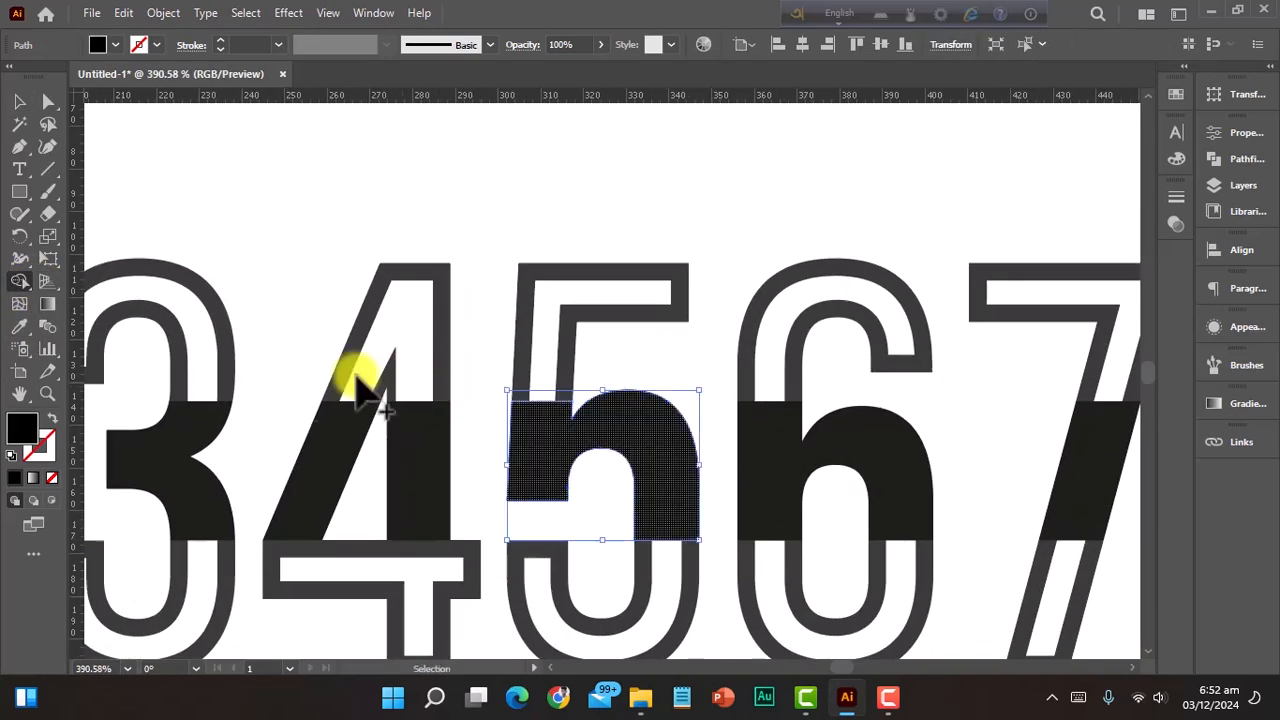
Step: Match the 5's merged middle band to the fill colour of the 4's band with the Eyedropper and clear the selection
click(434, 443)
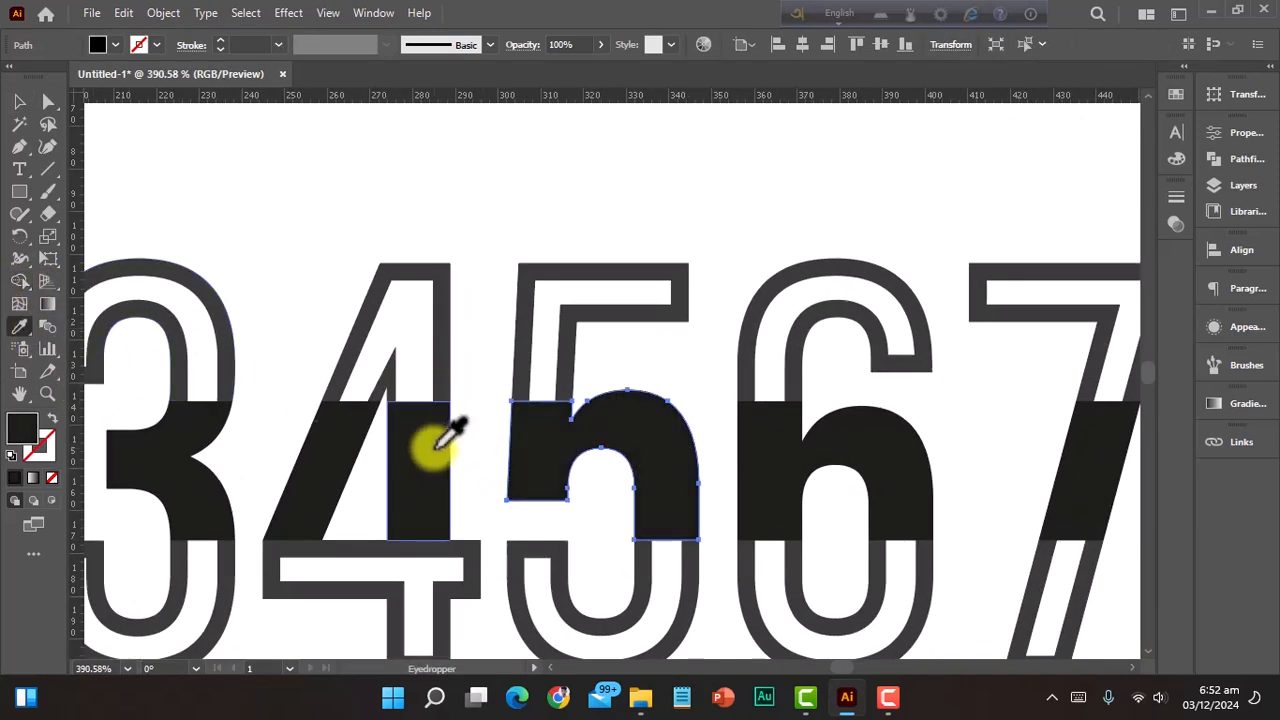
click(19, 101)
click(418, 250)
Step: Select all parts of the numbers 0–9 and group them
drag(564, 260, 299, 257)
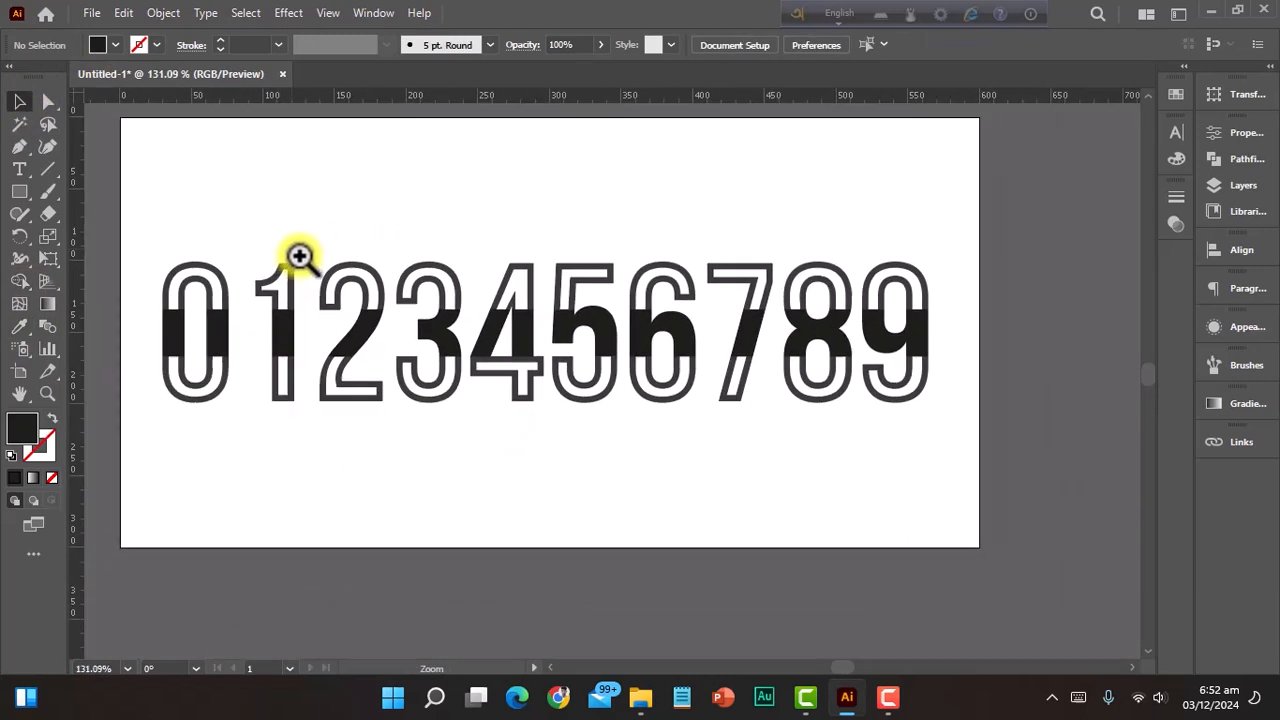
drag(550, 456, 486, 458)
drag(250, 288, 860, 447)
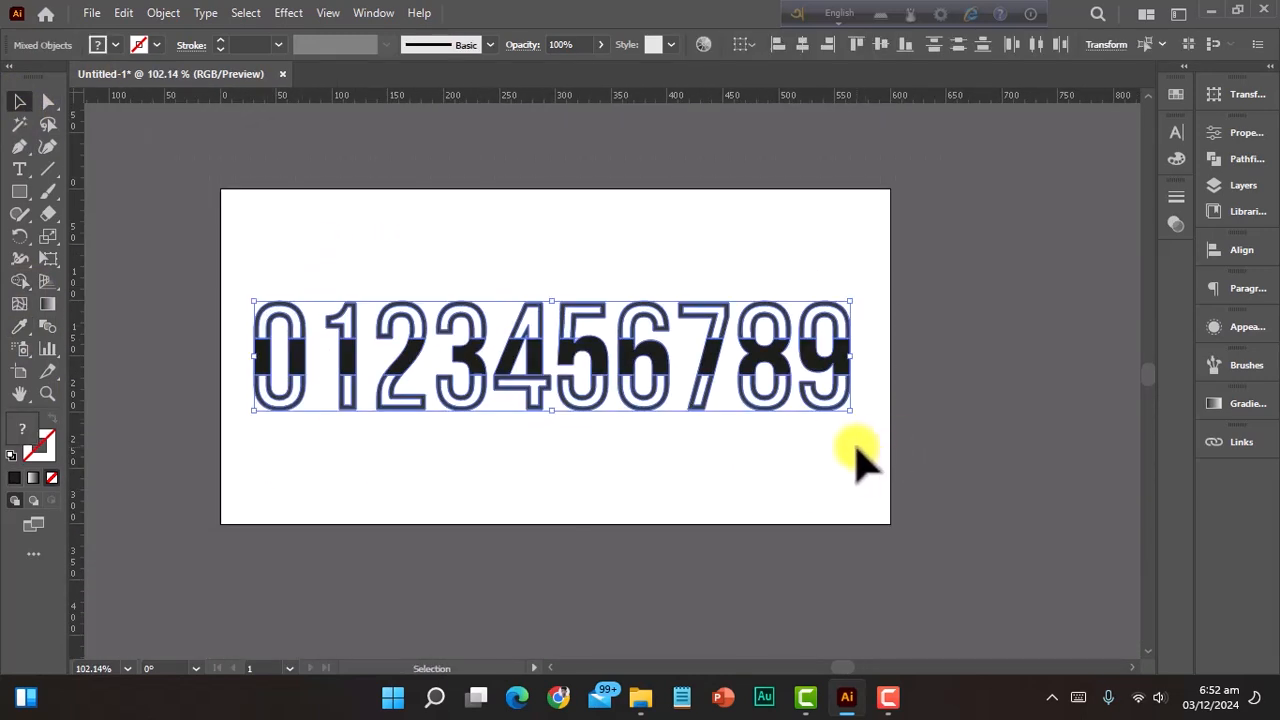
key(a)
key(v)
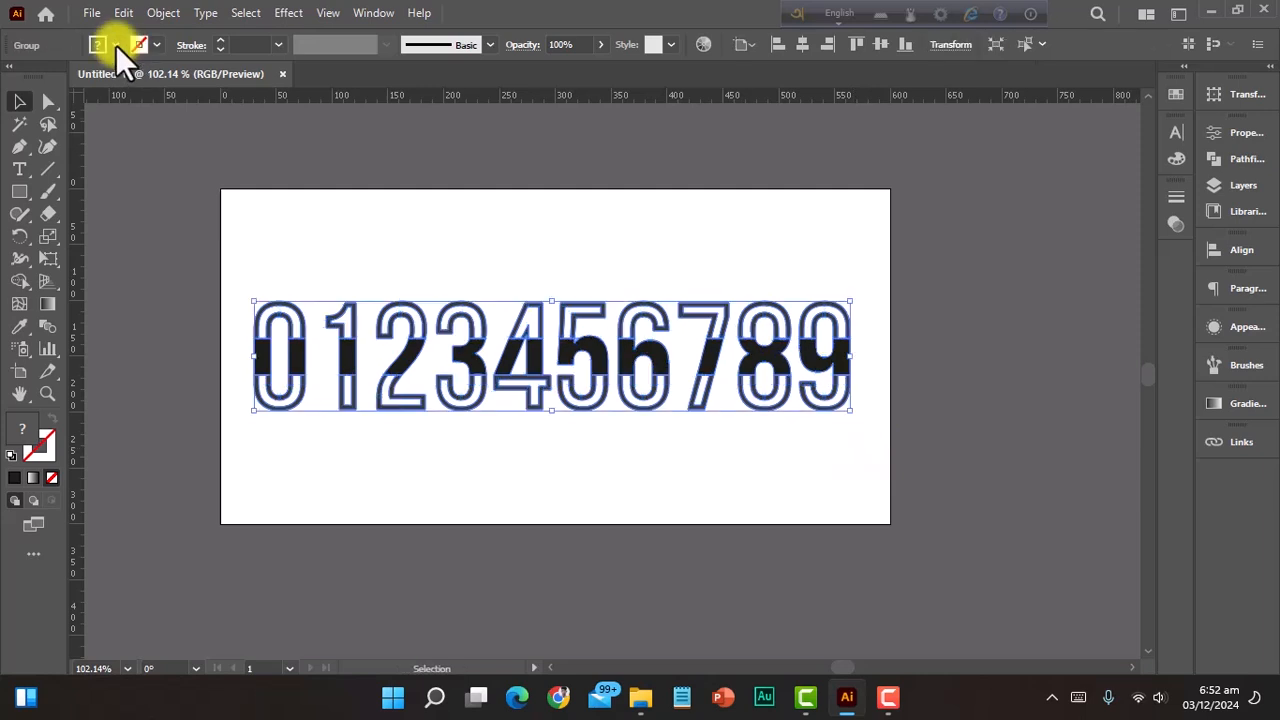
Step: Set the fill of the whole number group to pure black, 000000, and clear the selection
click(116, 44)
click(47, 80)
key(F6)
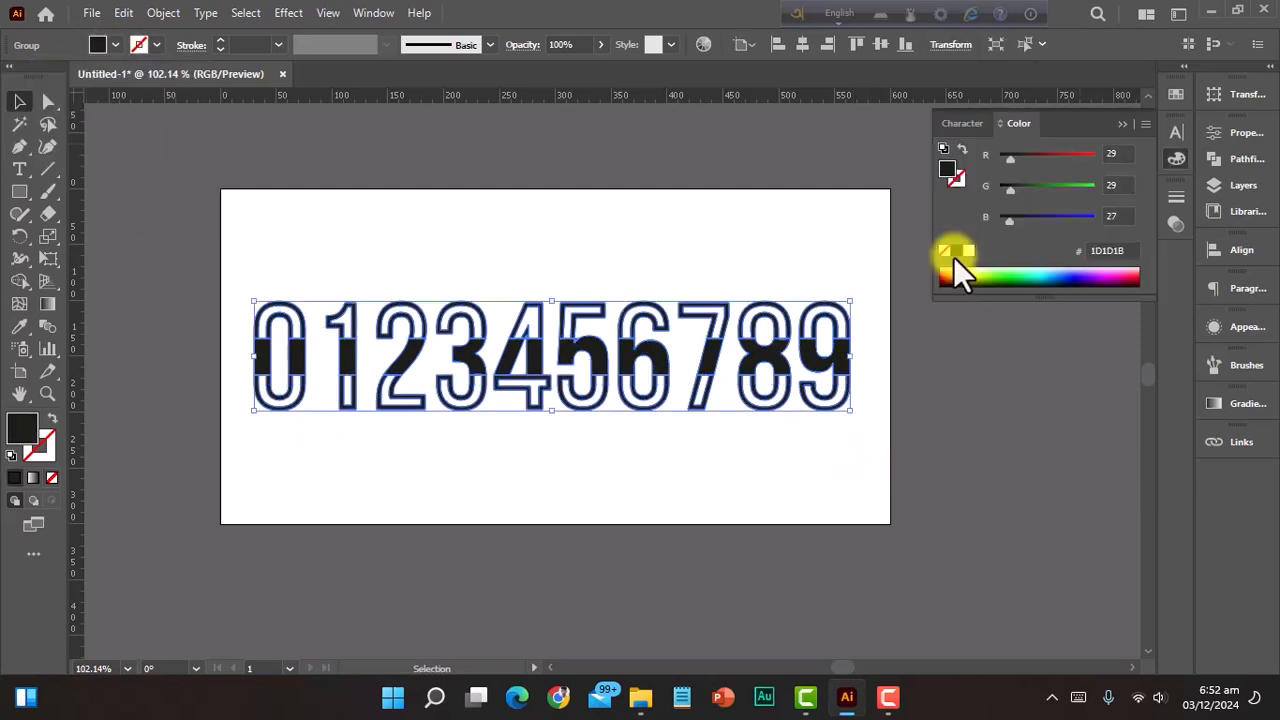
click(575, 455)
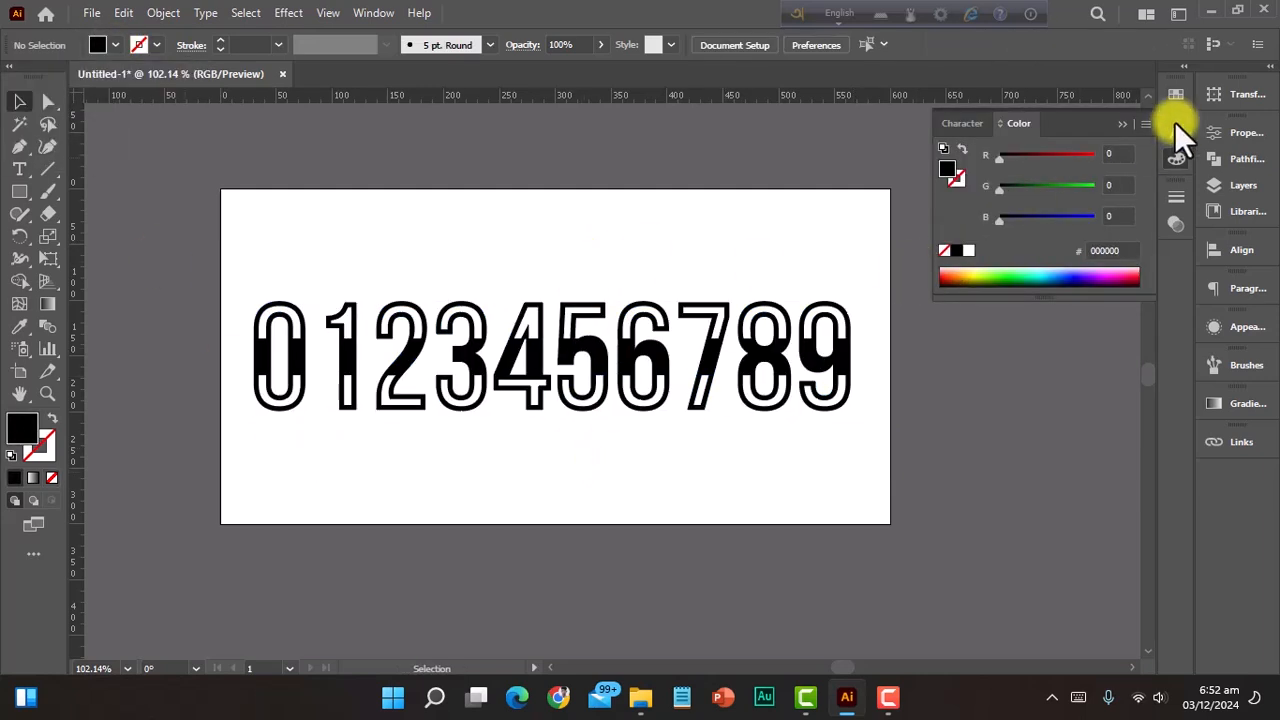
click(1120, 125)
Step: Ungroup the whole set of numbers 0–9 down to separate parts and clear the selection
key(ctrl+space)
drag(499, 386, 563, 409)
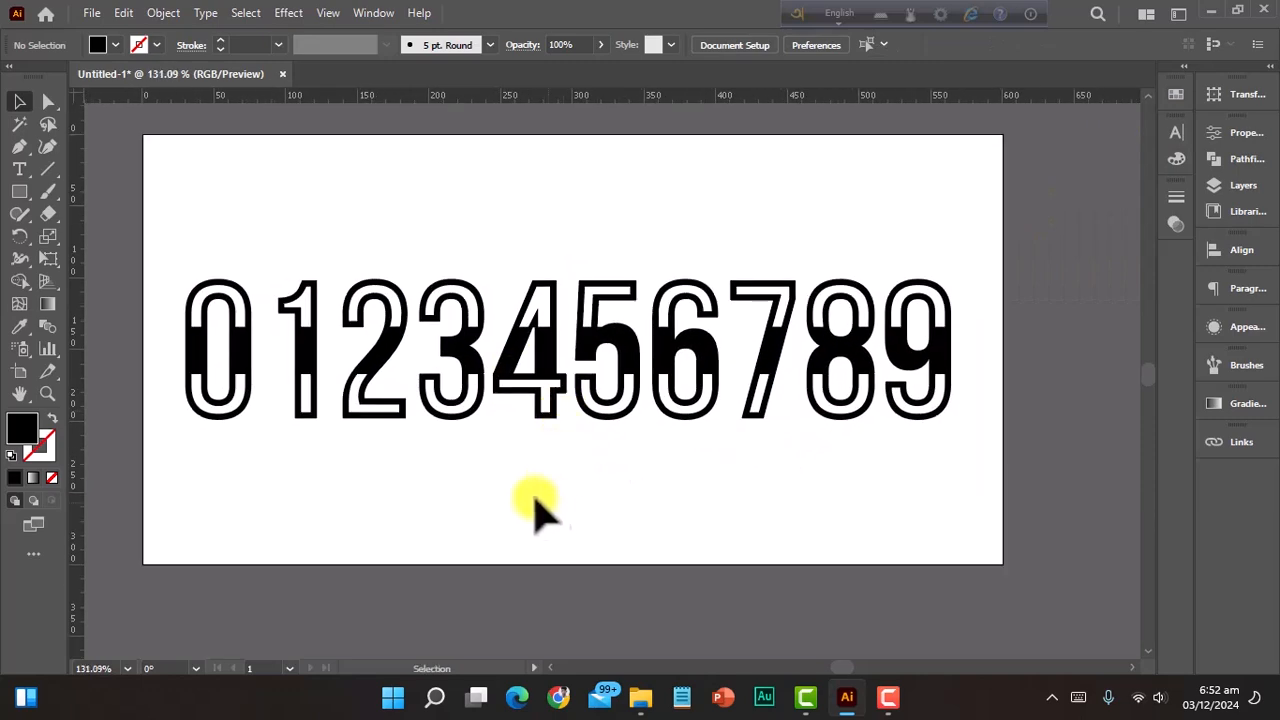
drag(188, 256, 943, 457)
right_click(684, 372)
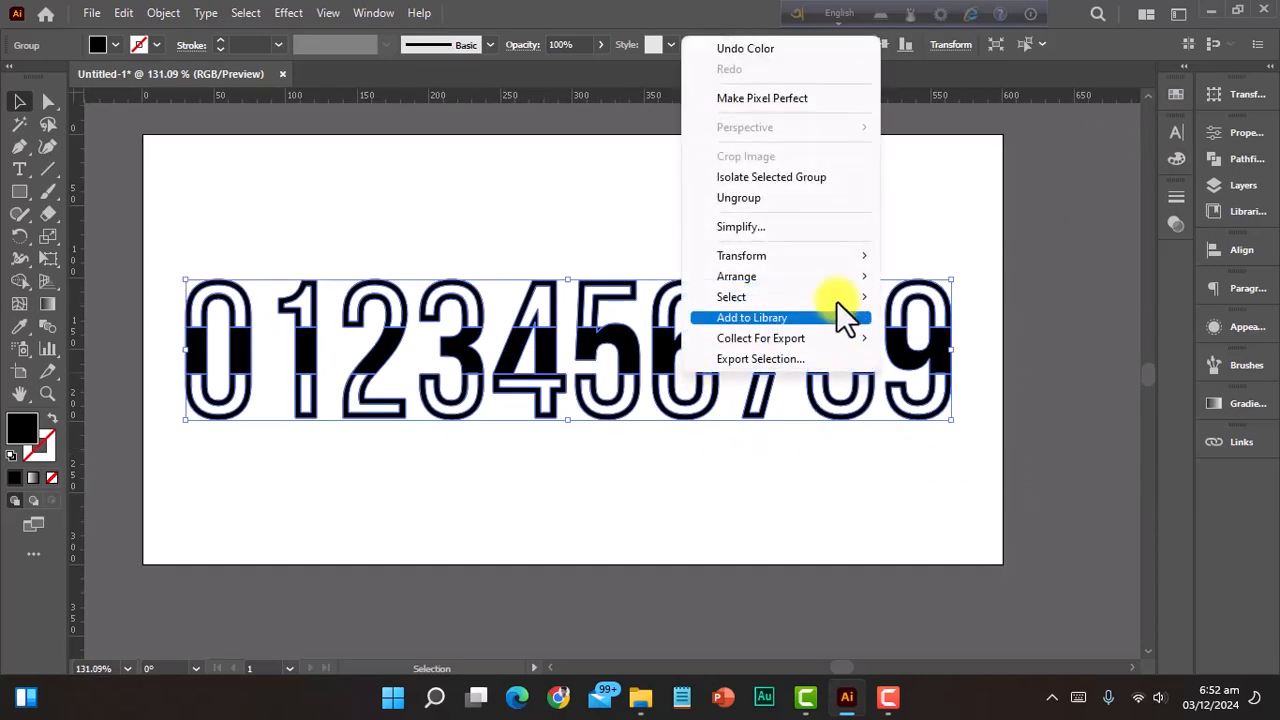
click(757, 199)
click(609, 571)
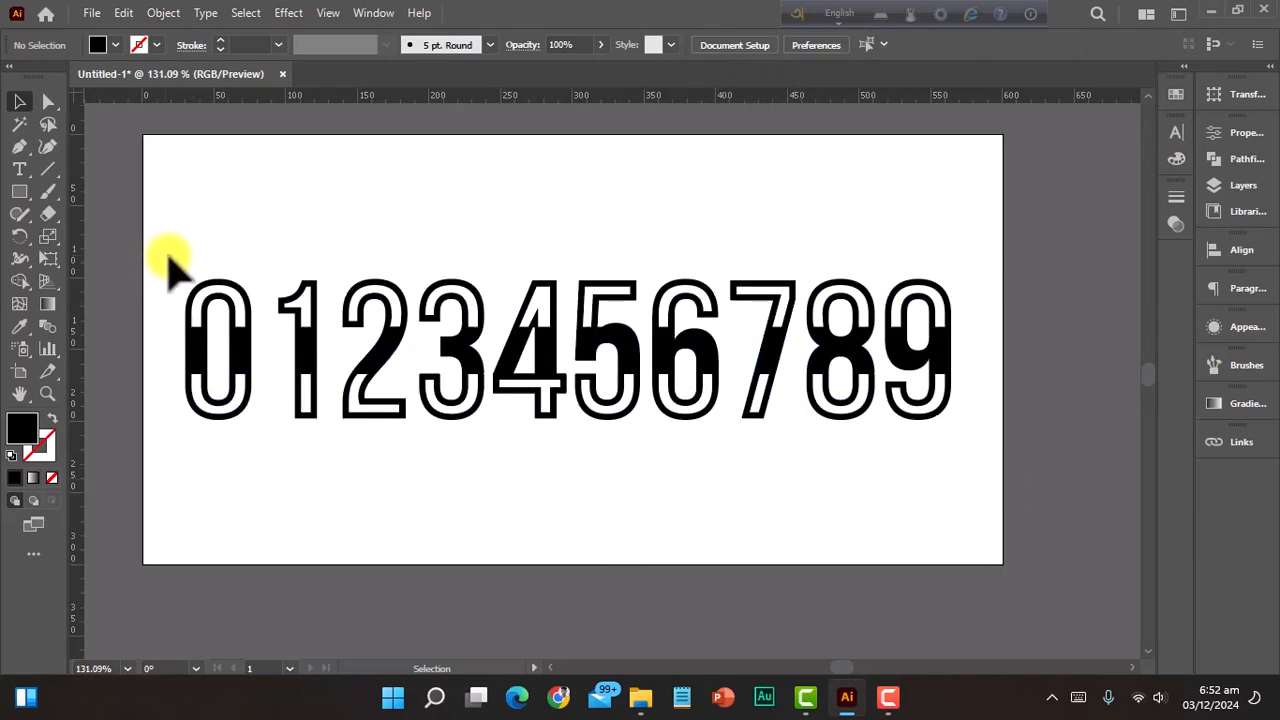
drag(165, 256, 260, 475)
right_click(328, 336)
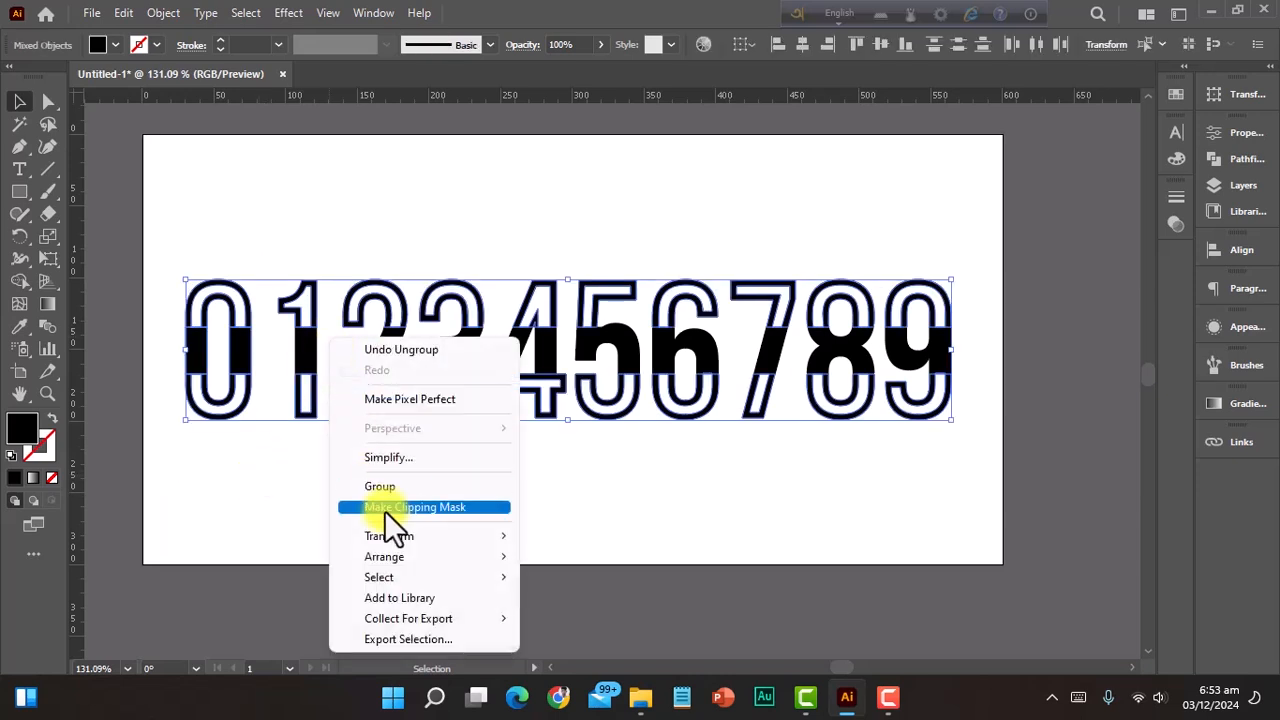
click(384, 509)
click(215, 498)
Step: Group the separate parts of the 0, the 1 and the 2 so each number is its own group
drag(170, 237, 261, 473)
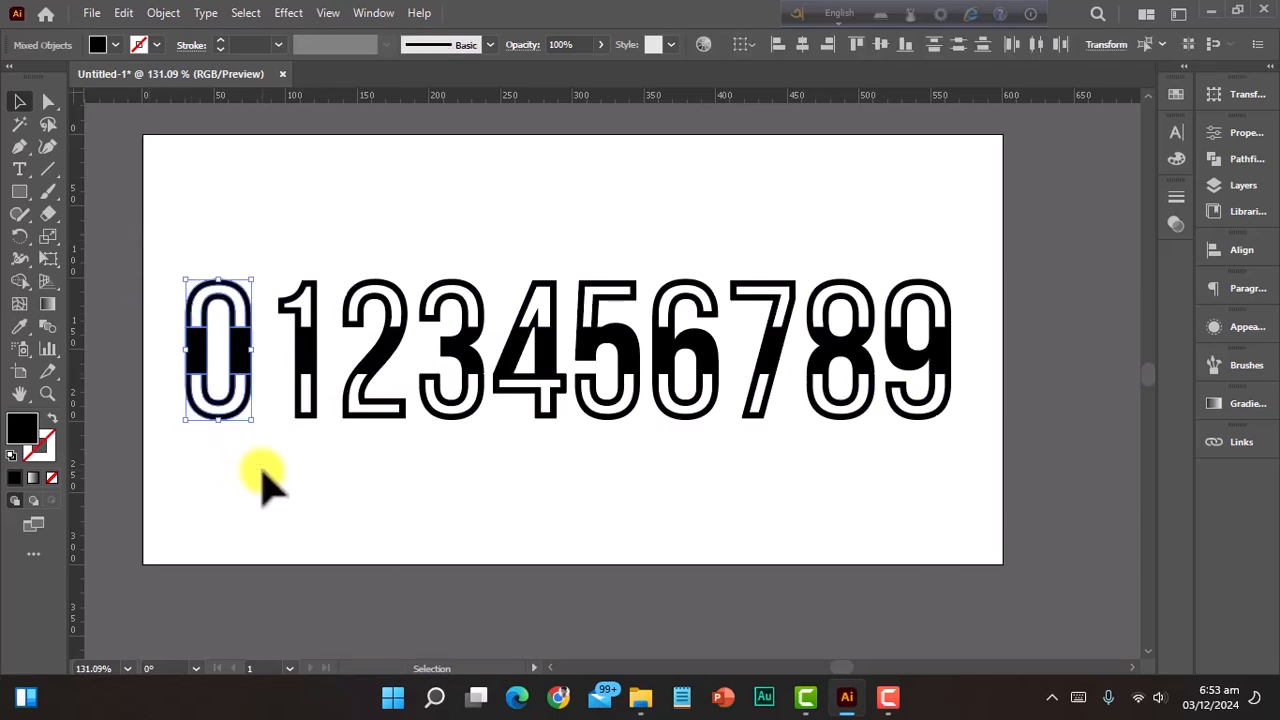
click(265, 497)
drag(273, 243, 323, 486)
click(323, 490)
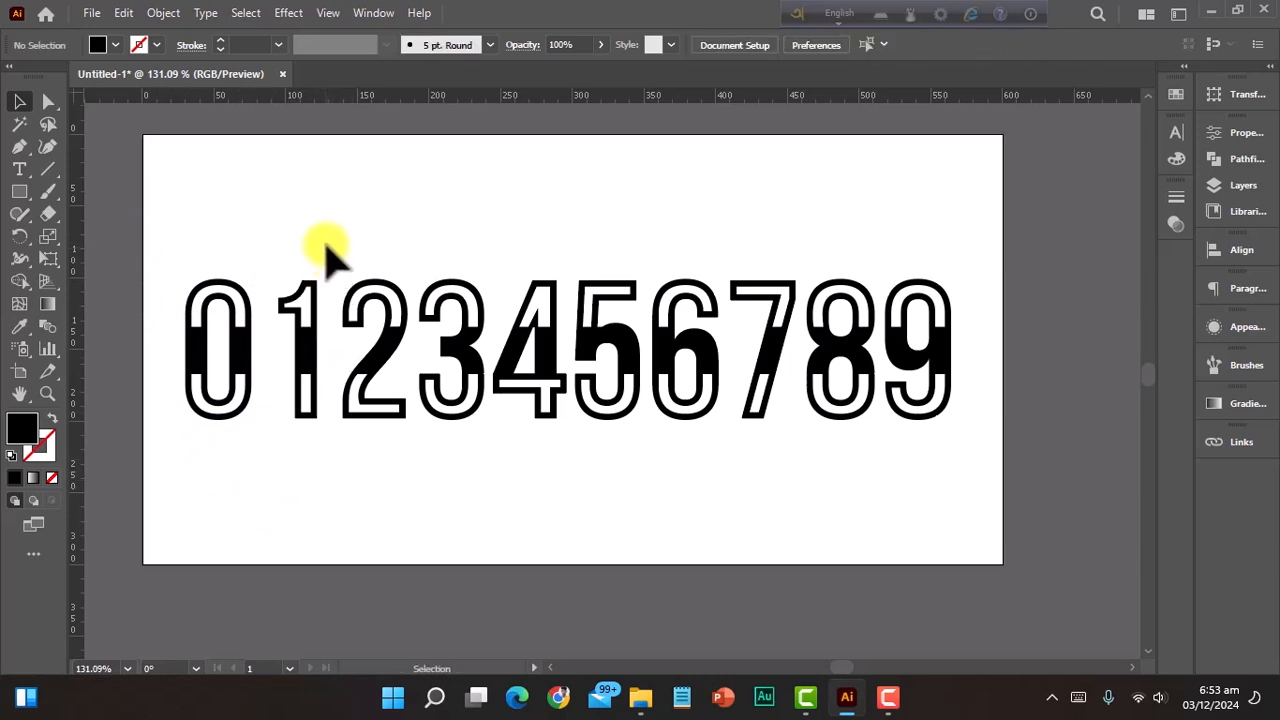
drag(328, 243, 414, 466)
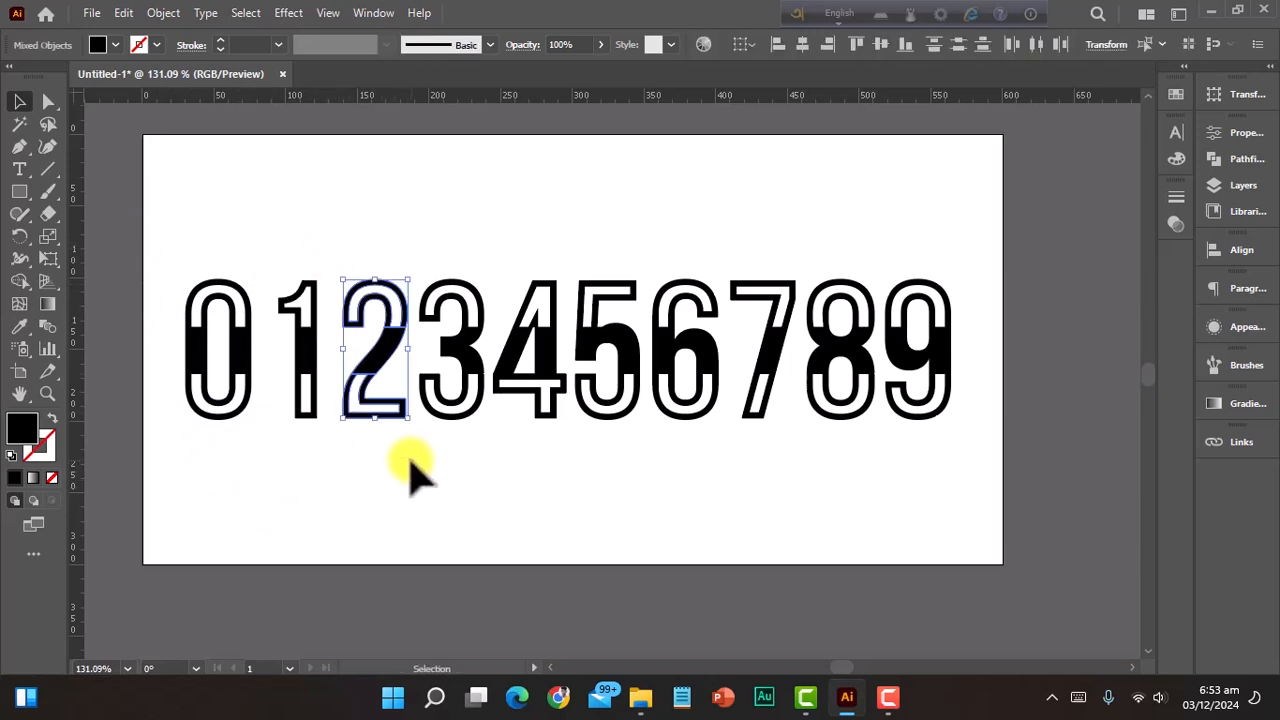
click(470, 520)
Step: Group the parts of the 3, 4, 5 and 6 as four individual number groups
drag(425, 243, 487, 460)
key(ctrl+g)
drag(500, 241, 566, 477)
key(ctrl+g)
drag(572, 238, 634, 477)
key(ctrl+g)
drag(649, 236, 709, 456)
key(ctrl+g)
Step: Group the parts of the 7, 8 and 9 as three individual number groups and clear the selection
drag(727, 240, 788, 480)
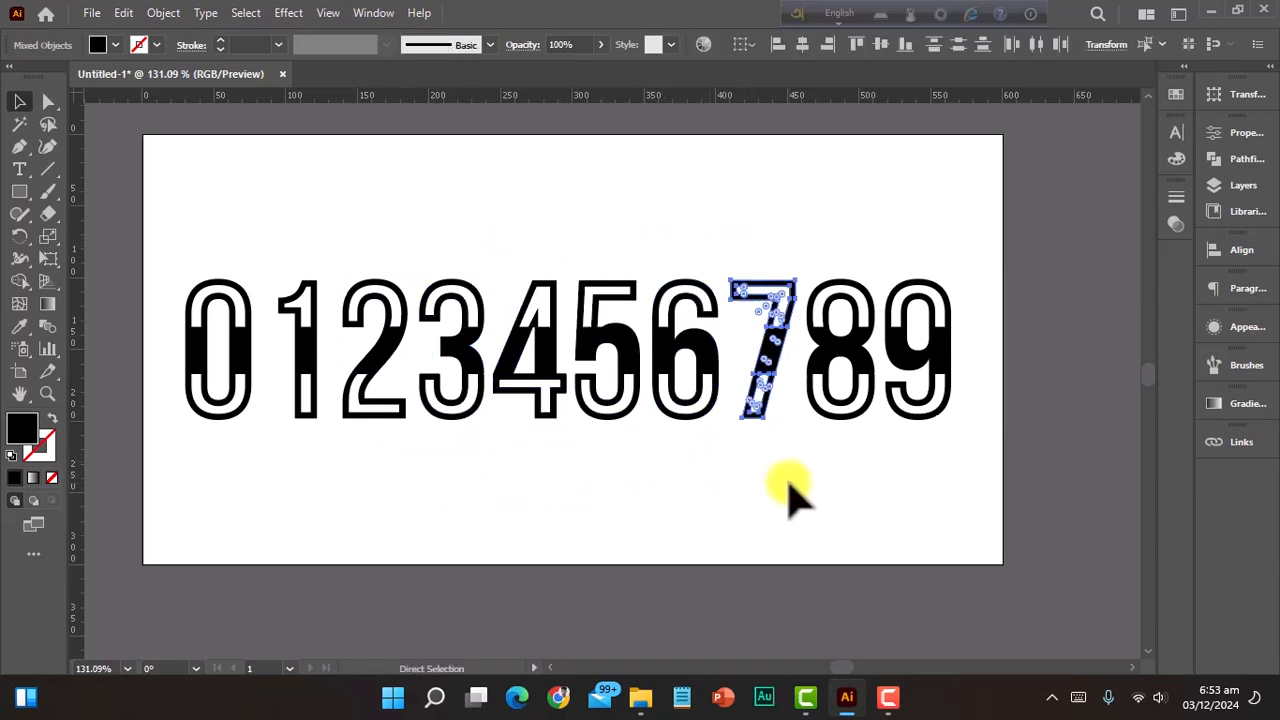
key(ctrl+g)
drag(803, 254, 869, 496)
key(ctrl+g)
drag(891, 242, 953, 444)
click(830, 490)
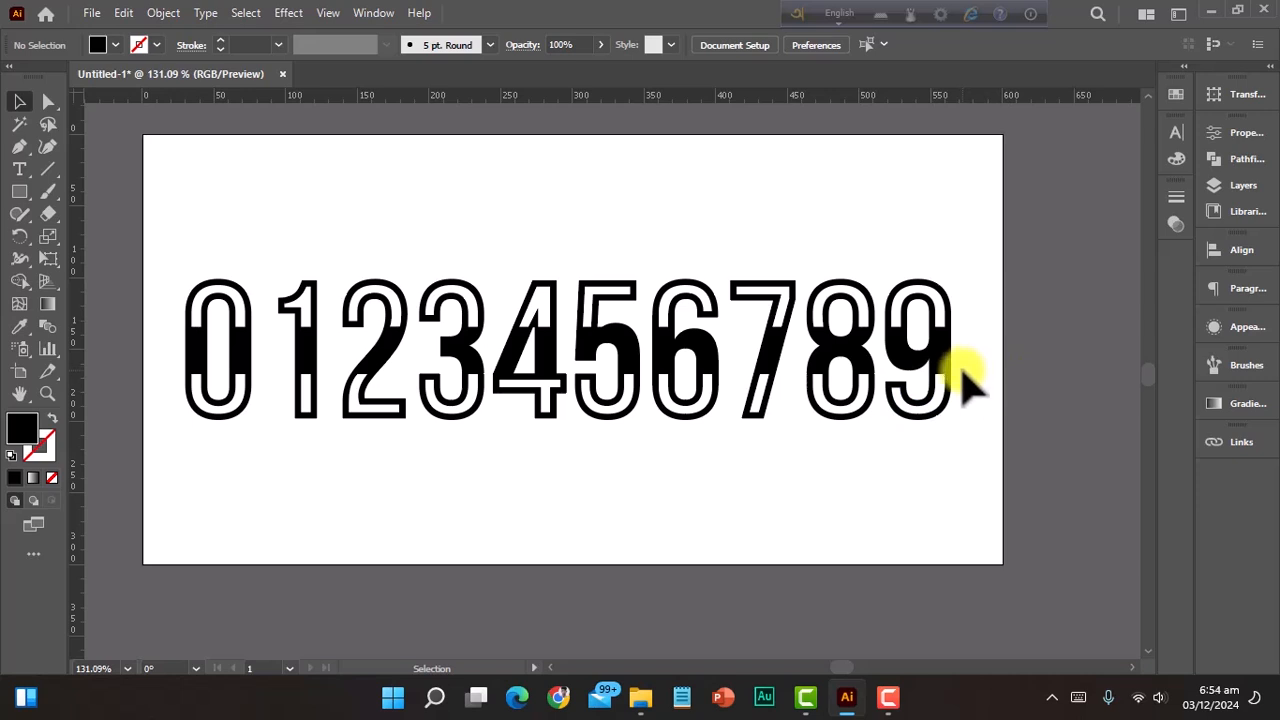
Step: Shift the 1 and the 0 closer to the 2 to even out the number spacing, then clear the selection
scroll(650, 520, up, 1)
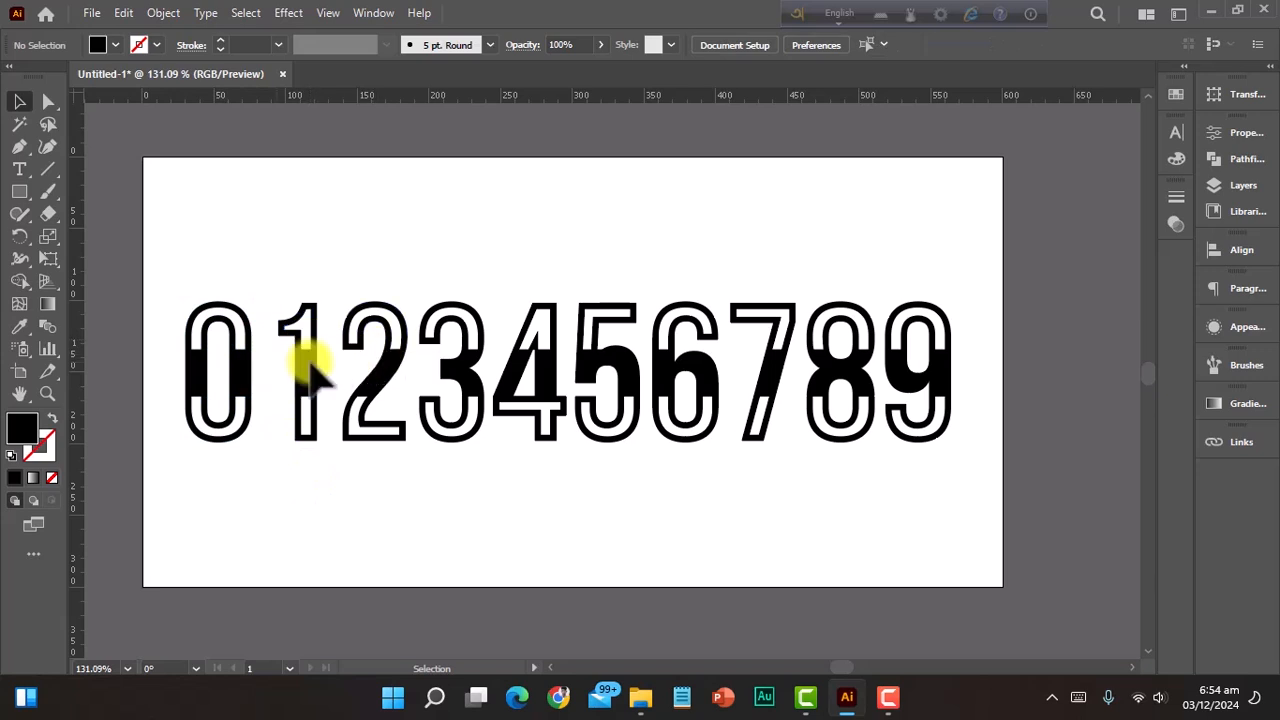
drag(317, 383, 319, 386)
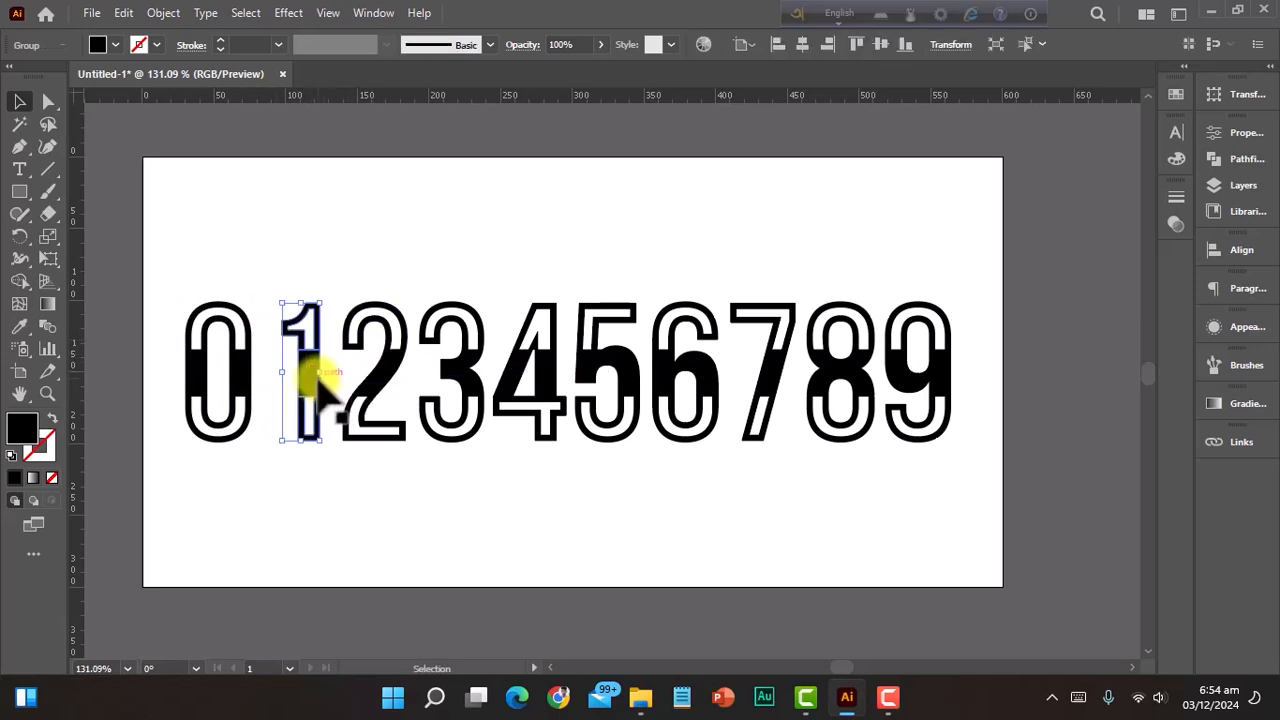
drag(240, 368, 260, 370)
click(330, 498)
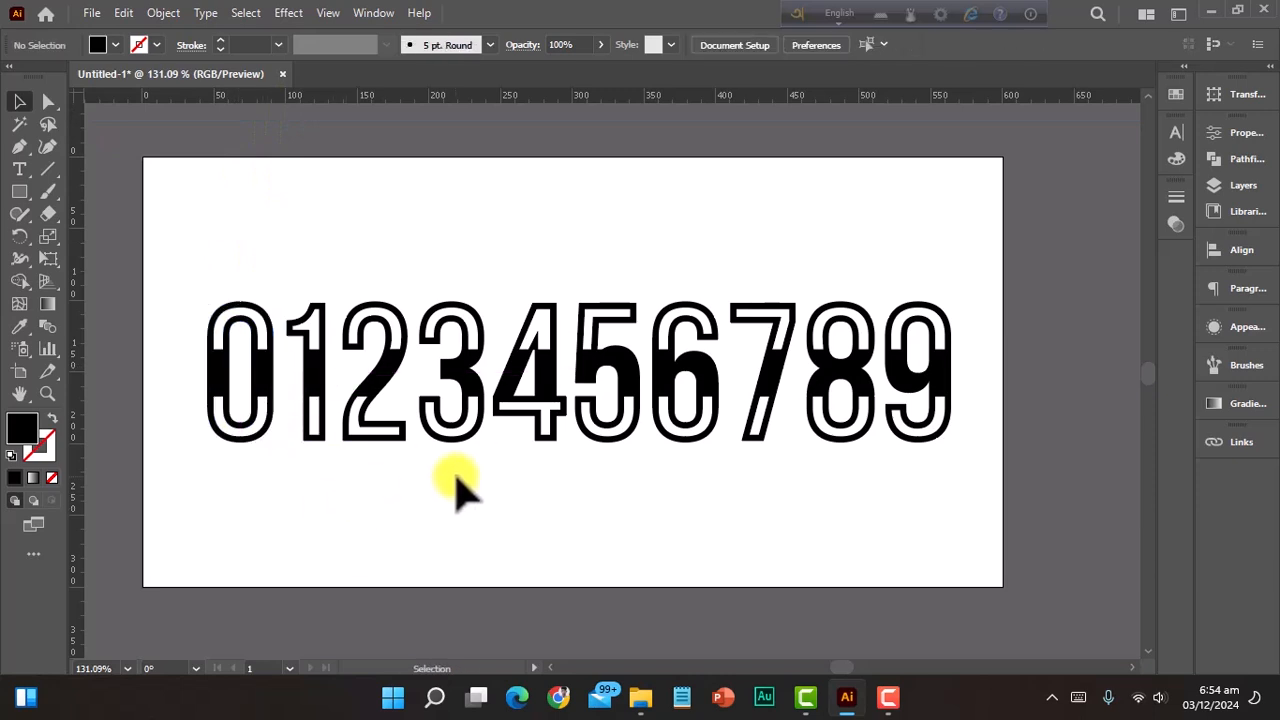
Step: Place a copy of the 1 and 2 together outside the artboard, beside its left edge
scroll(584, 478, down, 6)
scroll(480, 482, up, 5)
scroll(400, 480, down, 3)
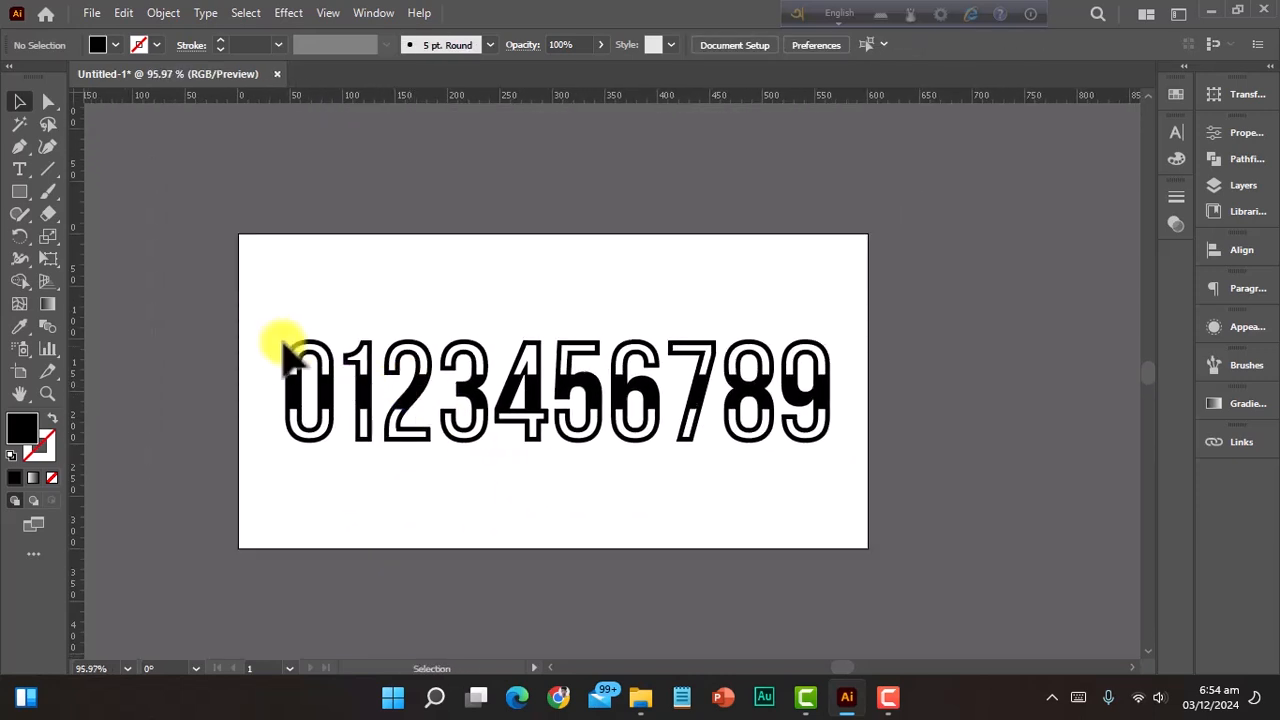
click(363, 370)
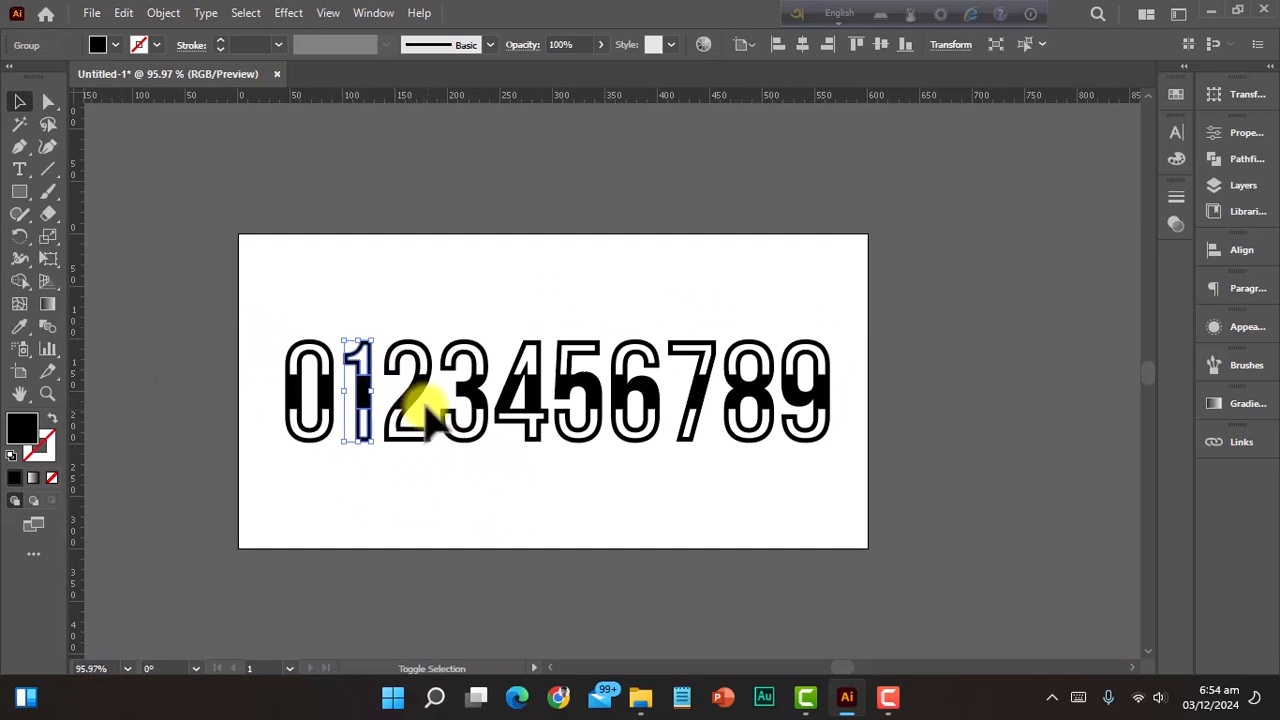
drag(413, 388, 121, 374)
scroll(375, 412, down, 2)
click(257, 447)
Step: Group the numbers 0–4 on the artboard into one row and clear the selection
drag(295, 323, 484, 466)
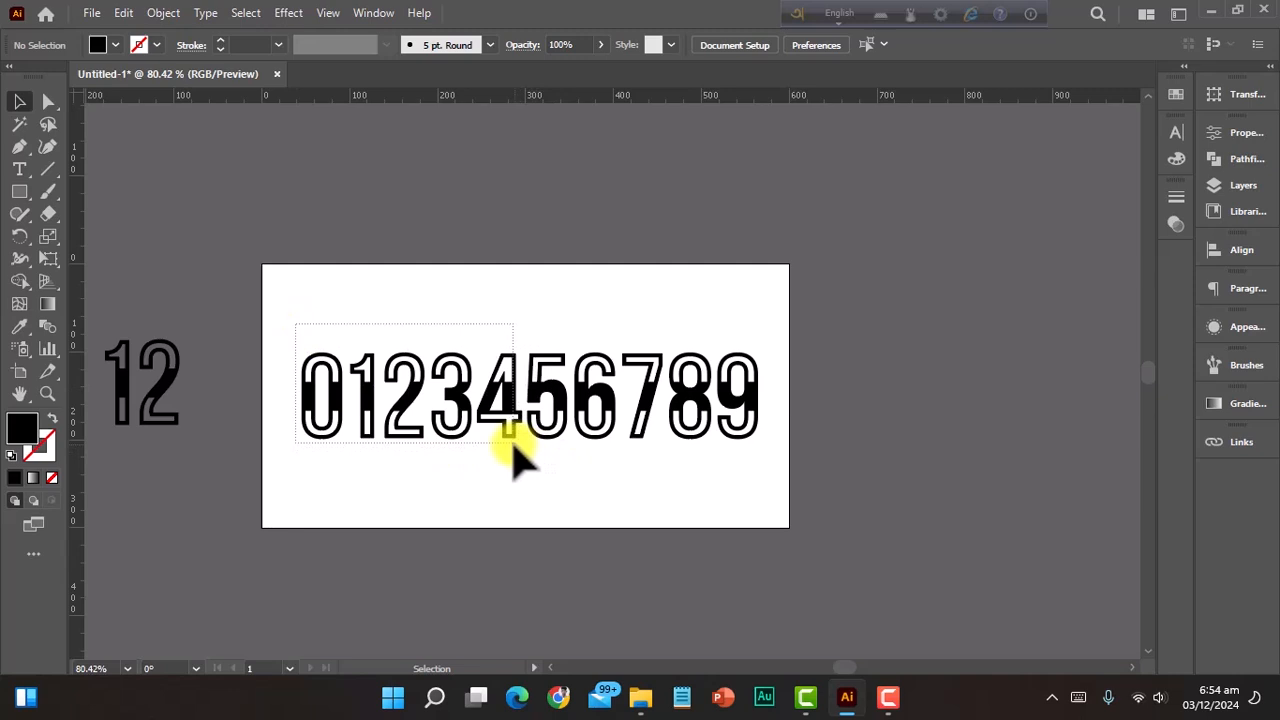
drag(513, 442, 505, 438)
click(586, 520)
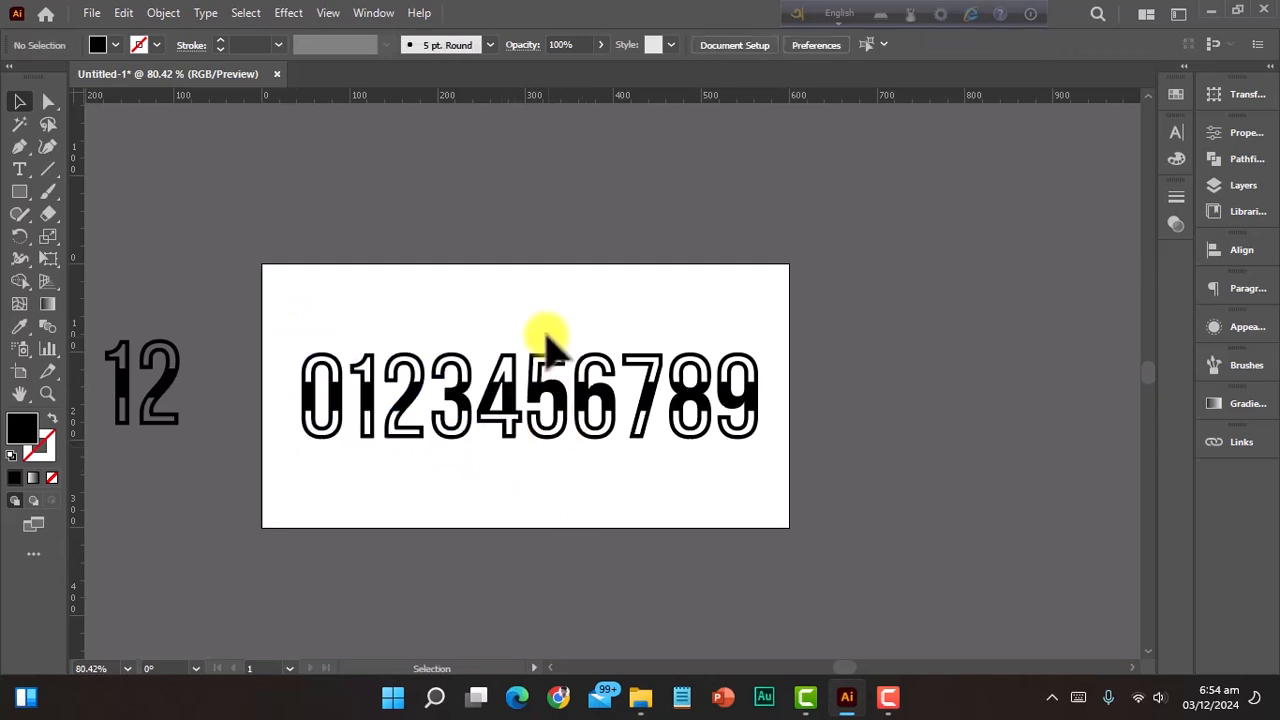
Step: Group the numbers 5–9 and move them beneath the 0–4 row with the left edges aligned
drag(537, 319, 766, 500)
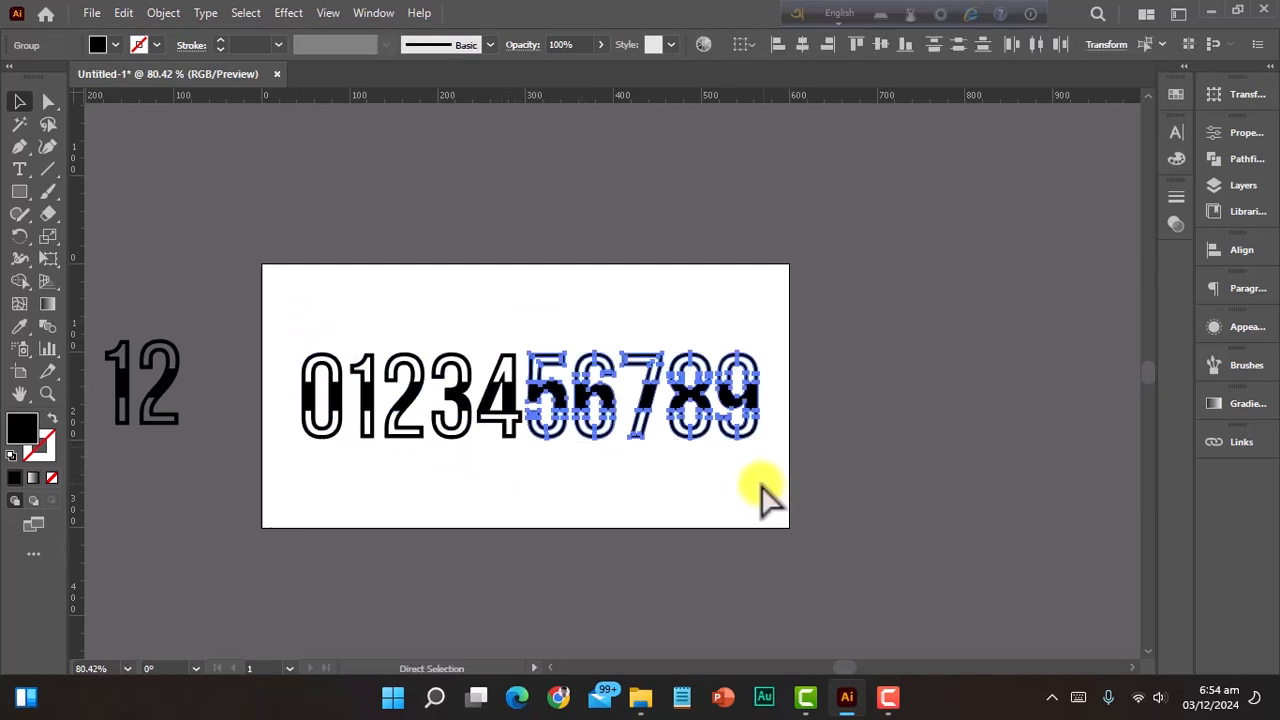
key(ctrl+g)
drag(710, 393, 484, 488)
scroll(500, 480, up, 3)
scroll(543, 423, down, 2)
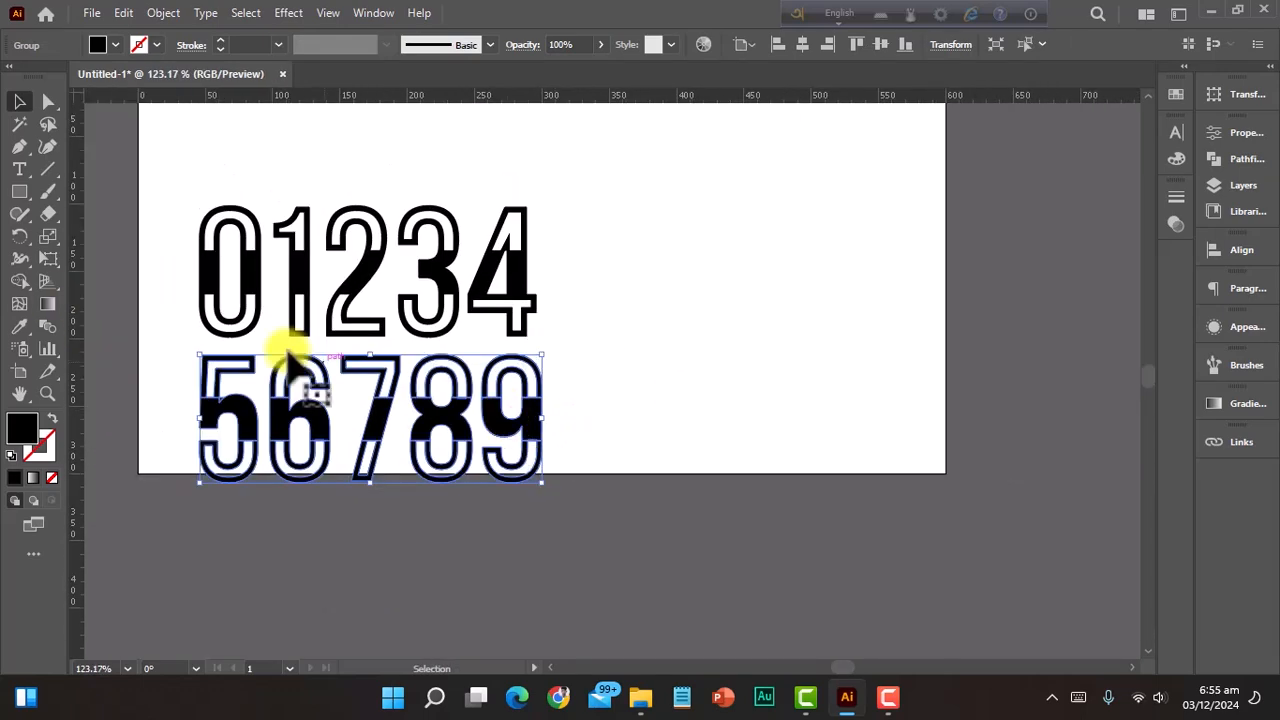
Step: Widen the 0–4 row to match the 5–9 row, using a temporary vertical guide at the 9's right edge
drag(79, 280, 542, 423)
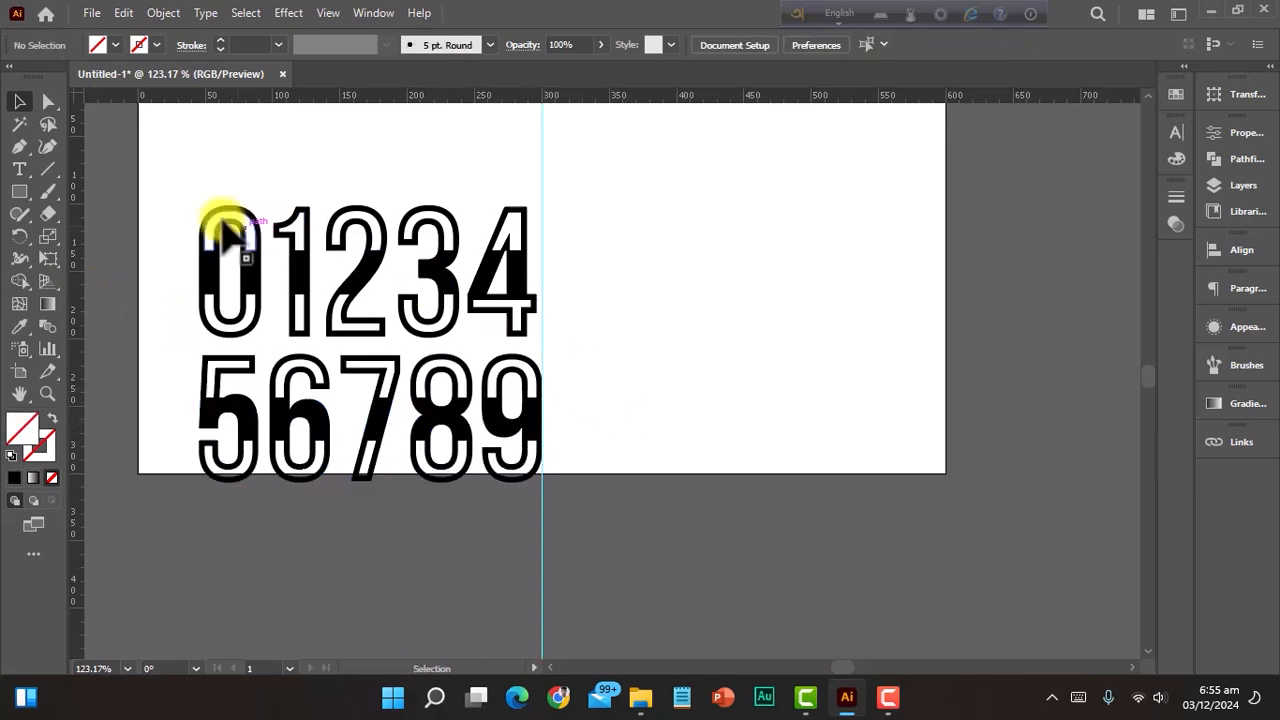
drag(172, 198, 546, 305)
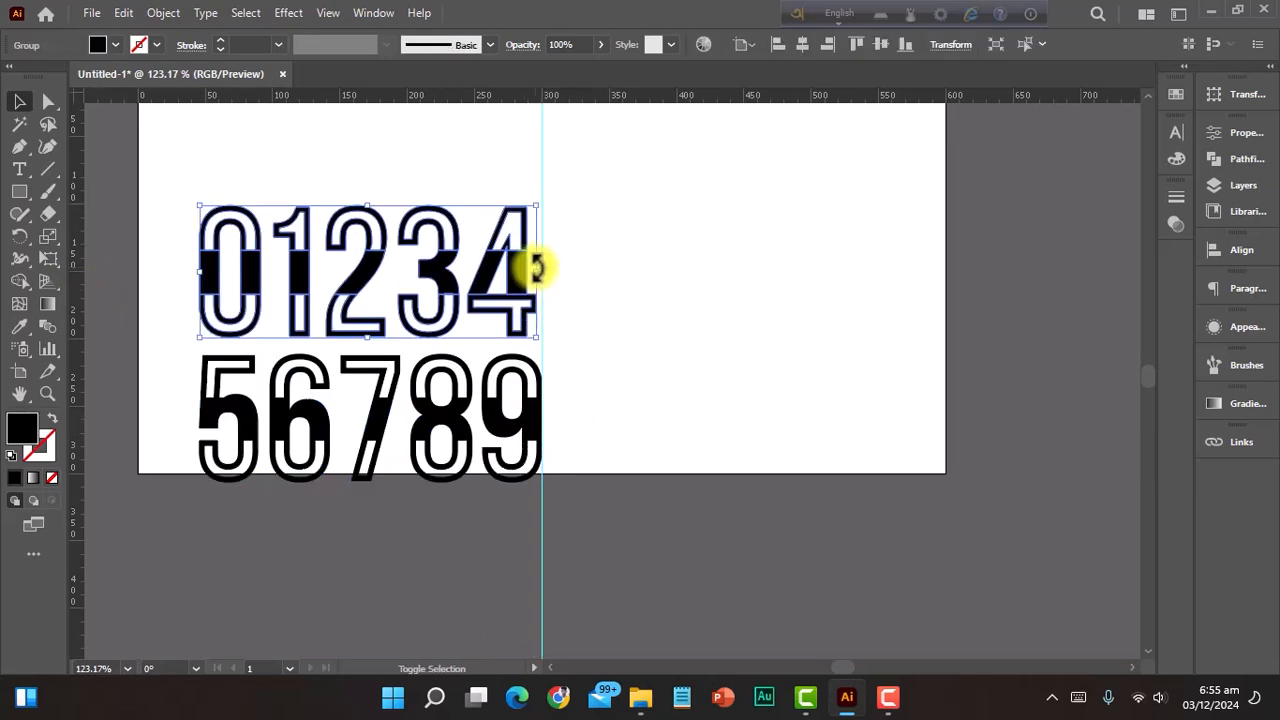
drag(537, 270, 543, 270)
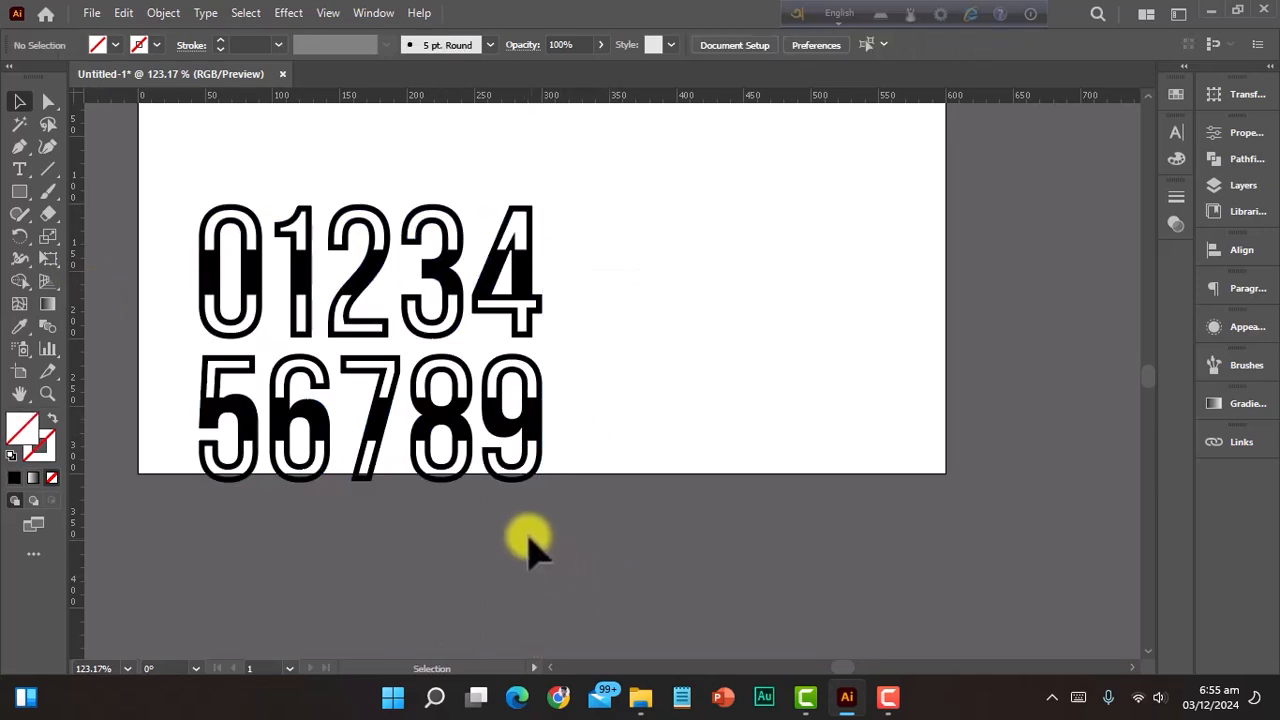
Step: Group both number rows, enlarge them and fit them within the right half of the artboard
scroll(529, 537, up, 2)
drag(540, 412, 396, 358)
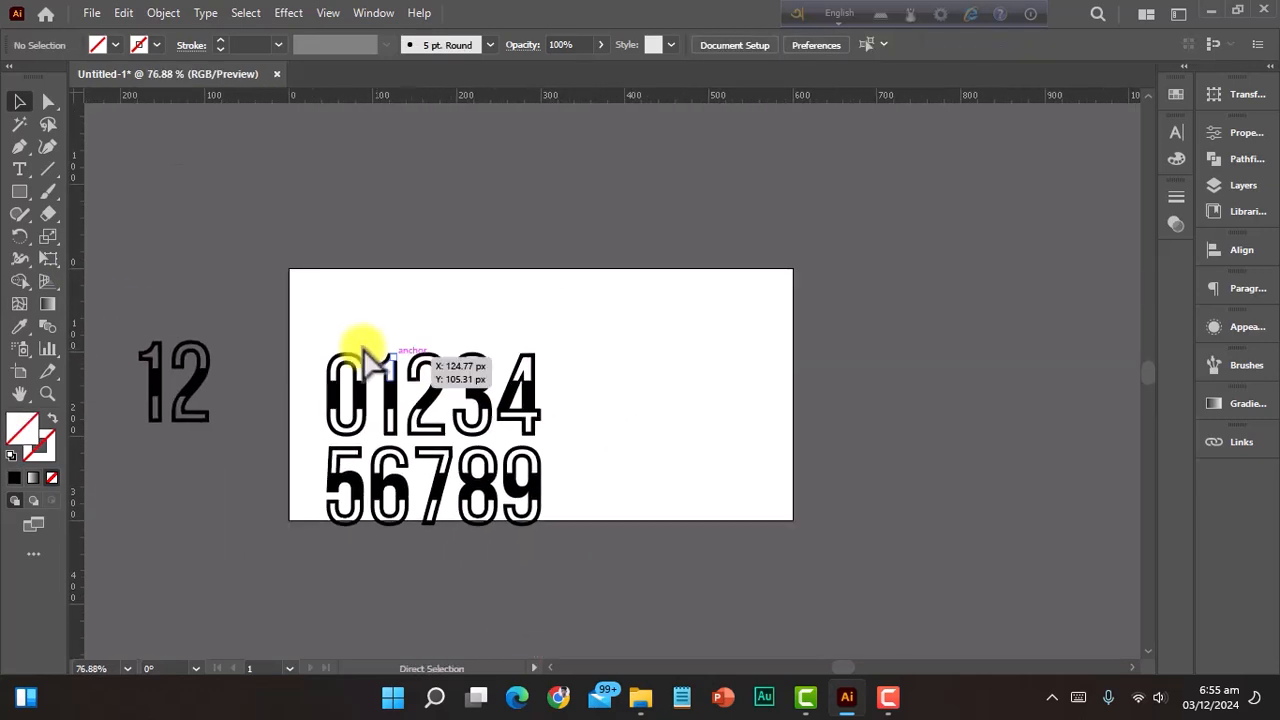
drag(312, 338, 737, 446)
drag(541, 396, 502, 389)
drag(750, 450, 757, 452)
click(858, 497)
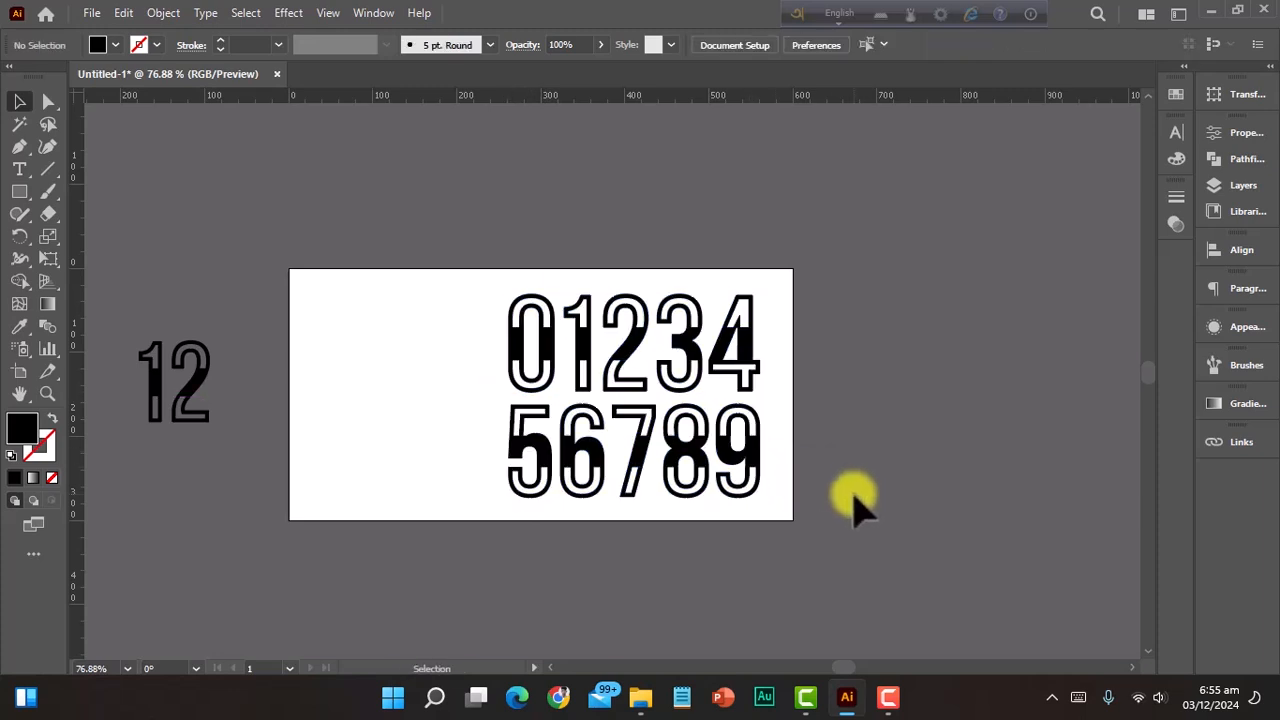
key(m)
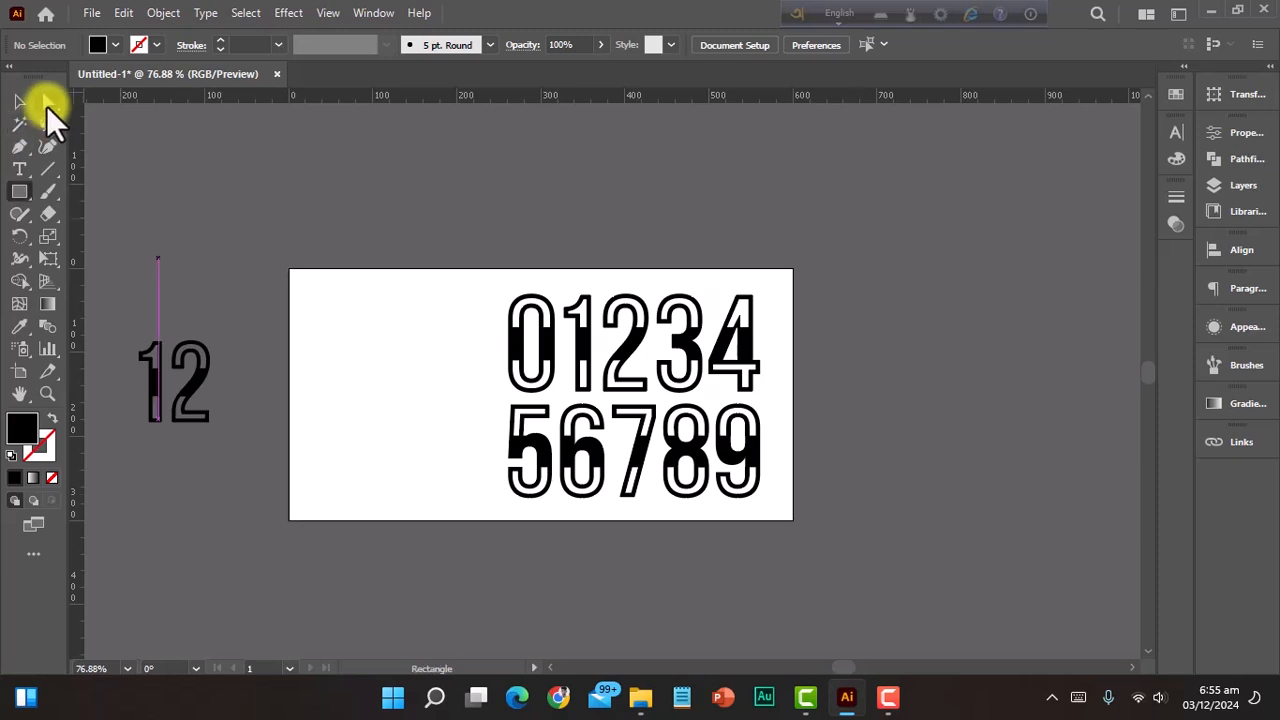
drag(266, 206, 832, 571)
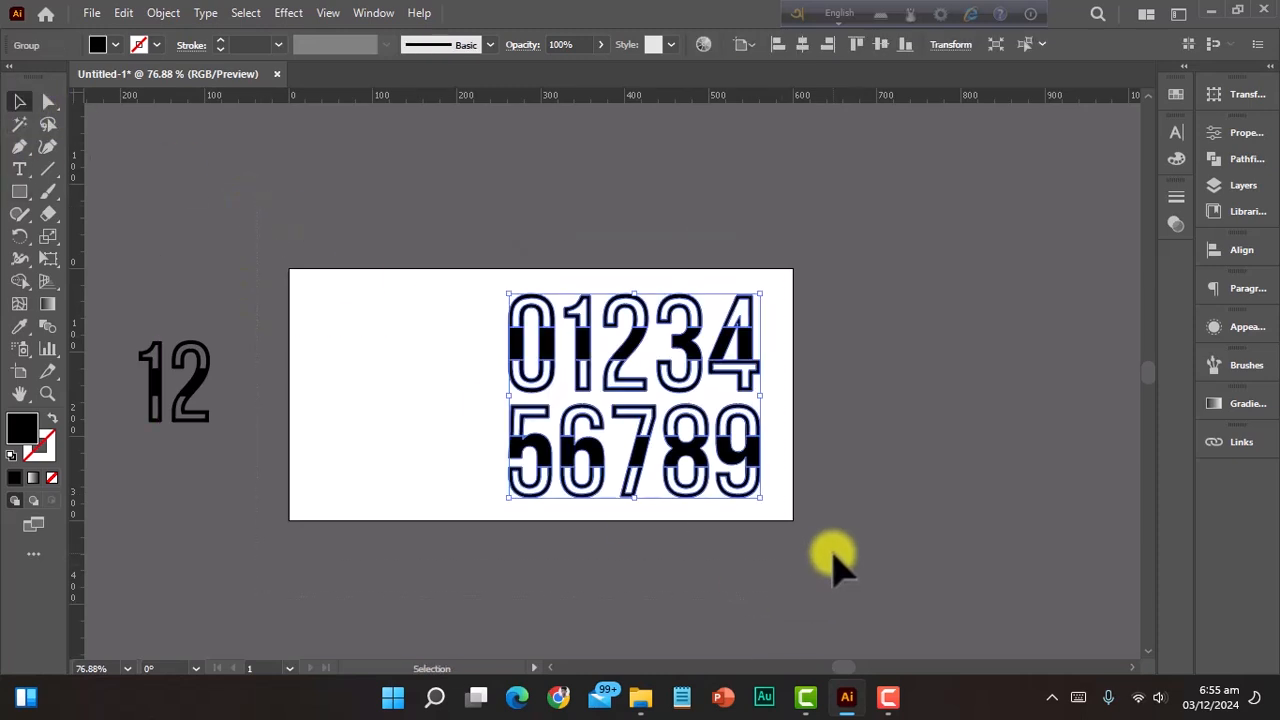
click(835, 560)
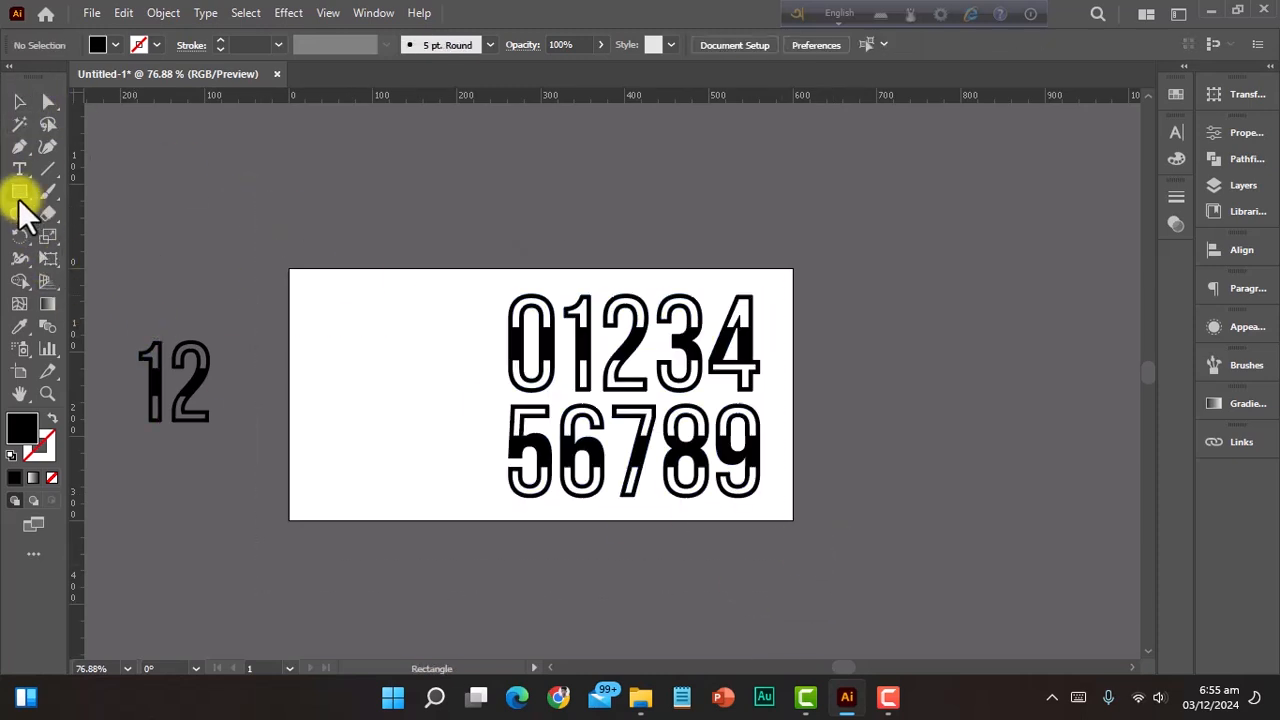
Step: Create a 600 x 300 px rectangle and centre it vertically and horizontally on the artboard
click(333, 363)
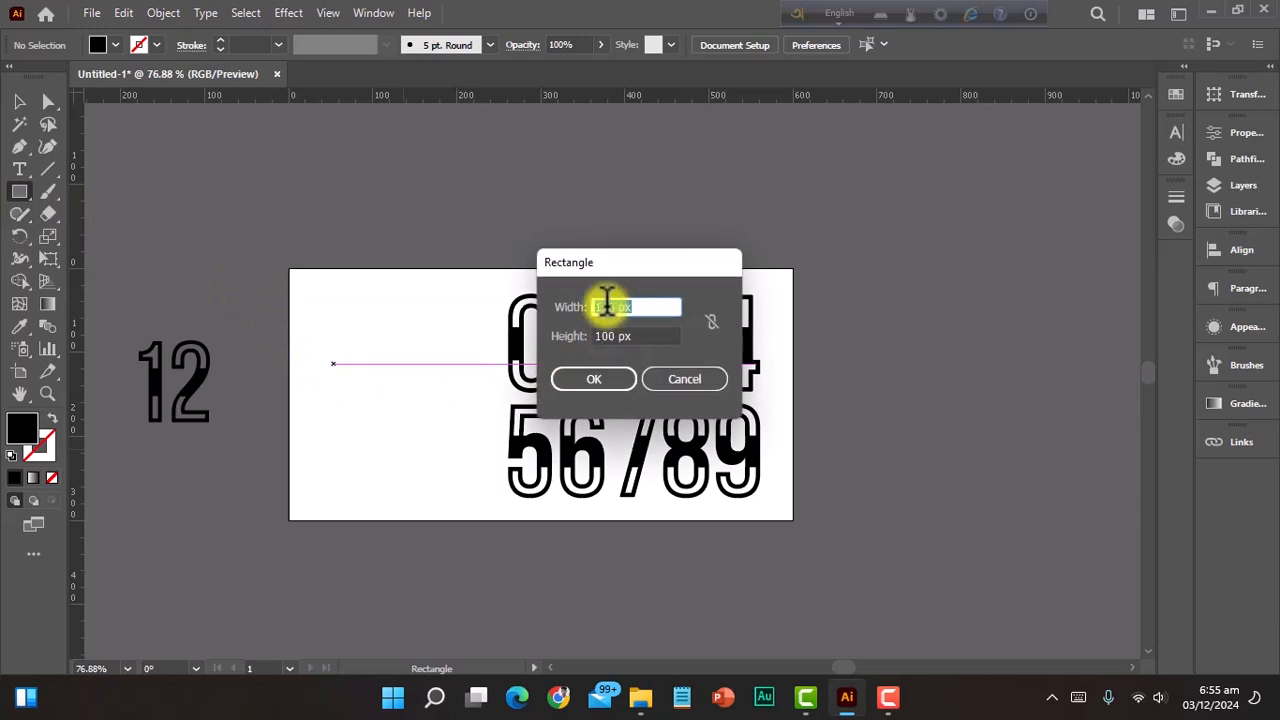
text(6)
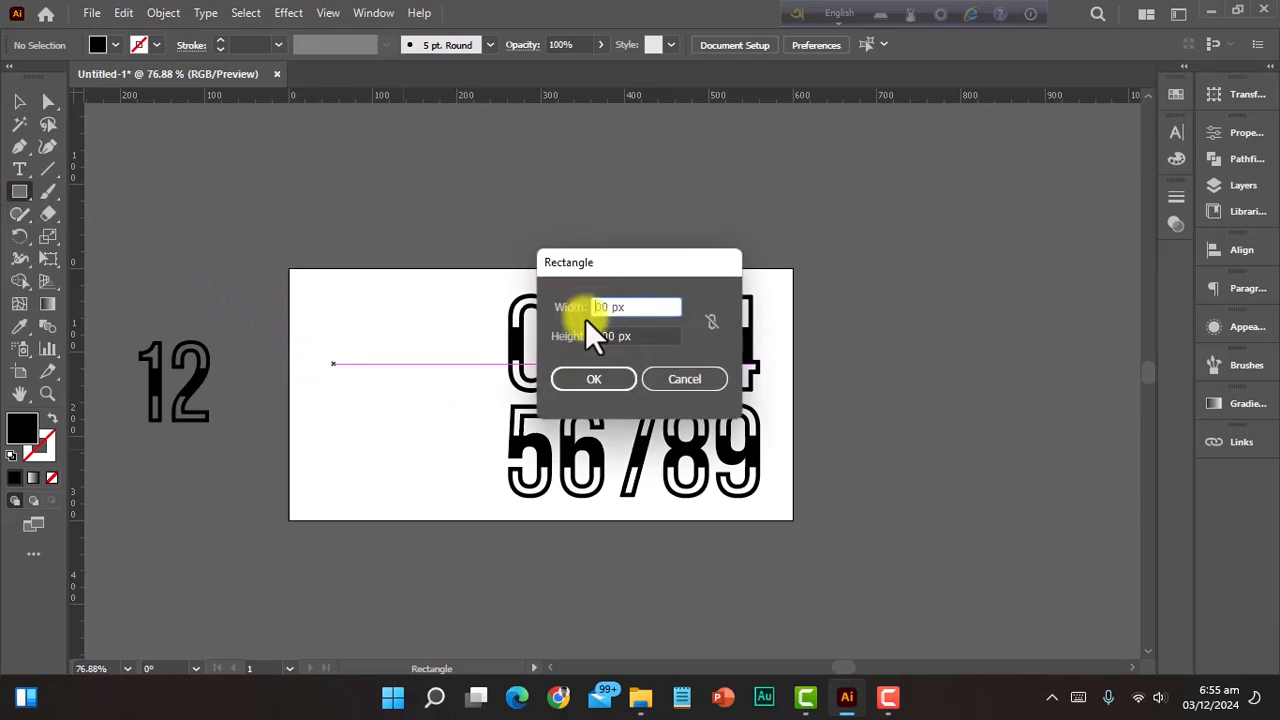
click(599, 331)
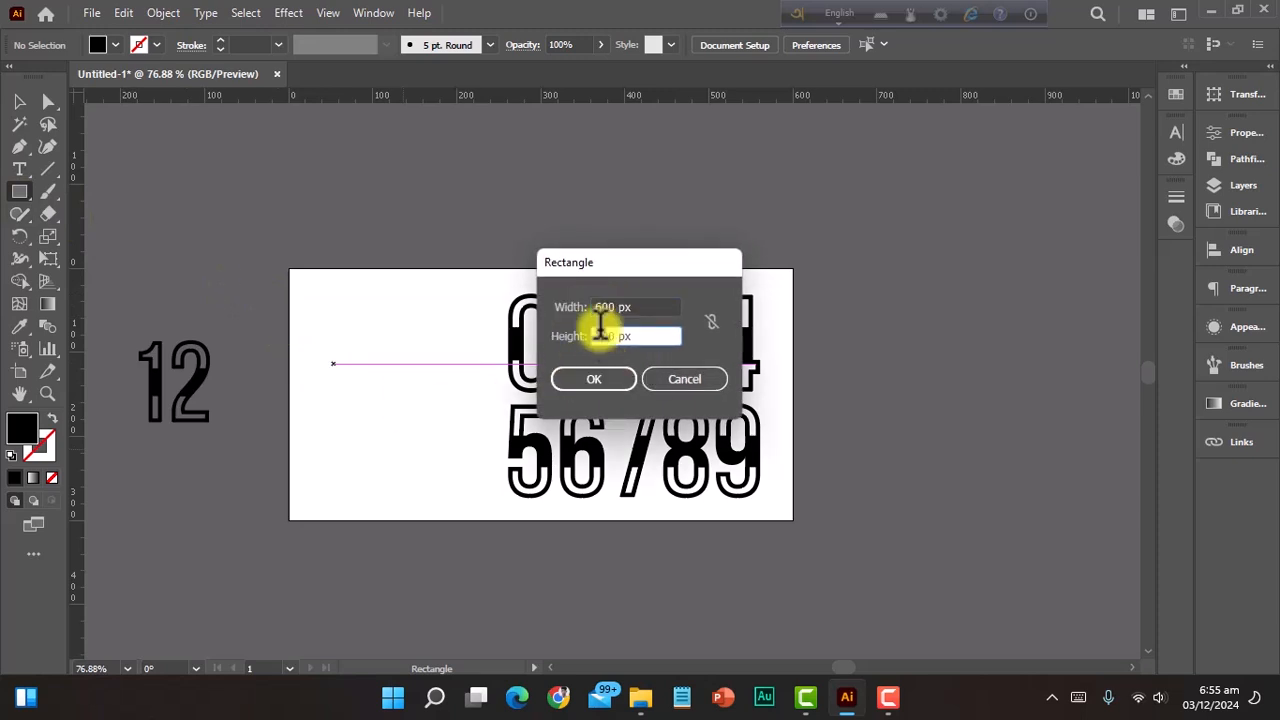
key(Return)
key(v)
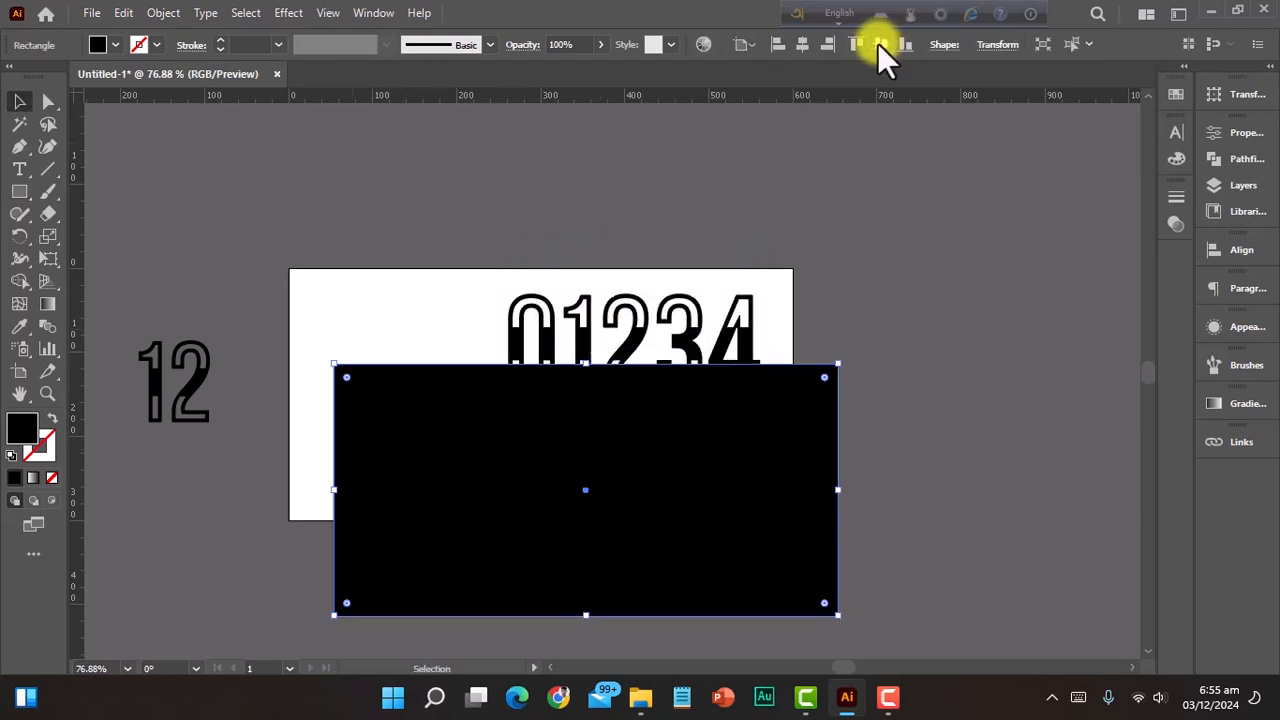
click(878, 44)
click(811, 44)
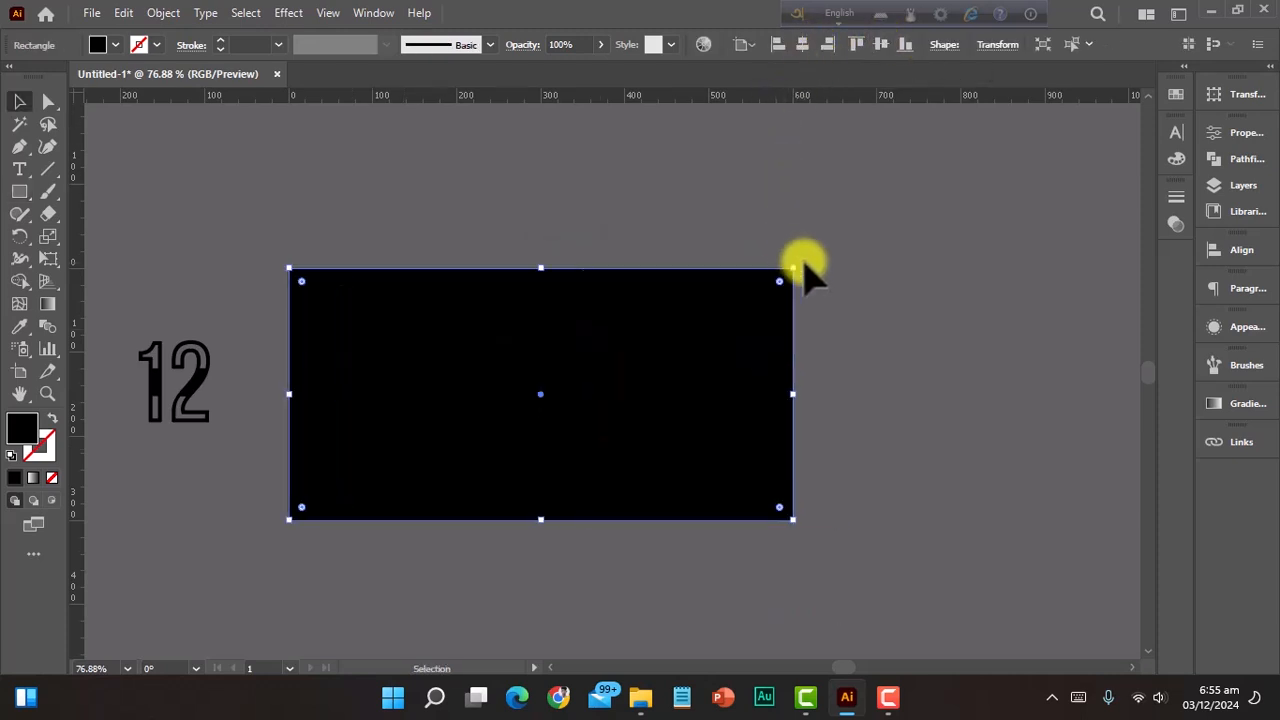
Step: Fill the artboard-sized rectangle with white and send it behind the numbers
key(v)
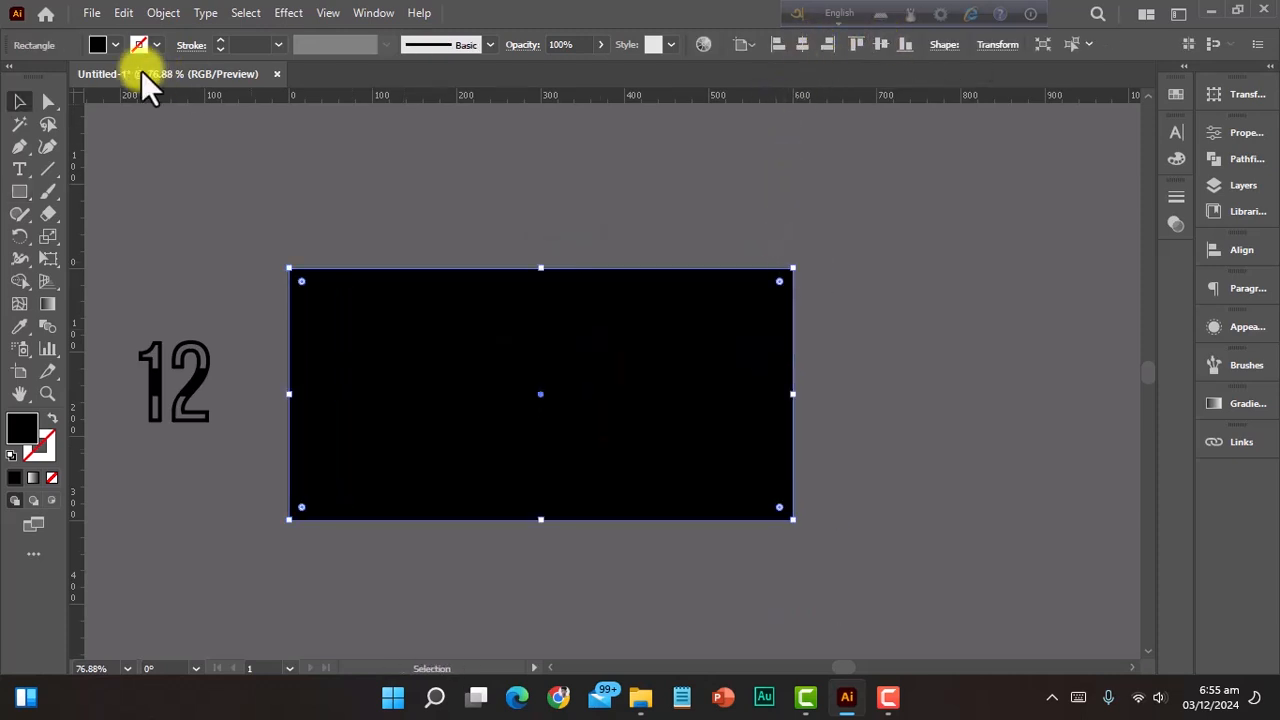
click(115, 44)
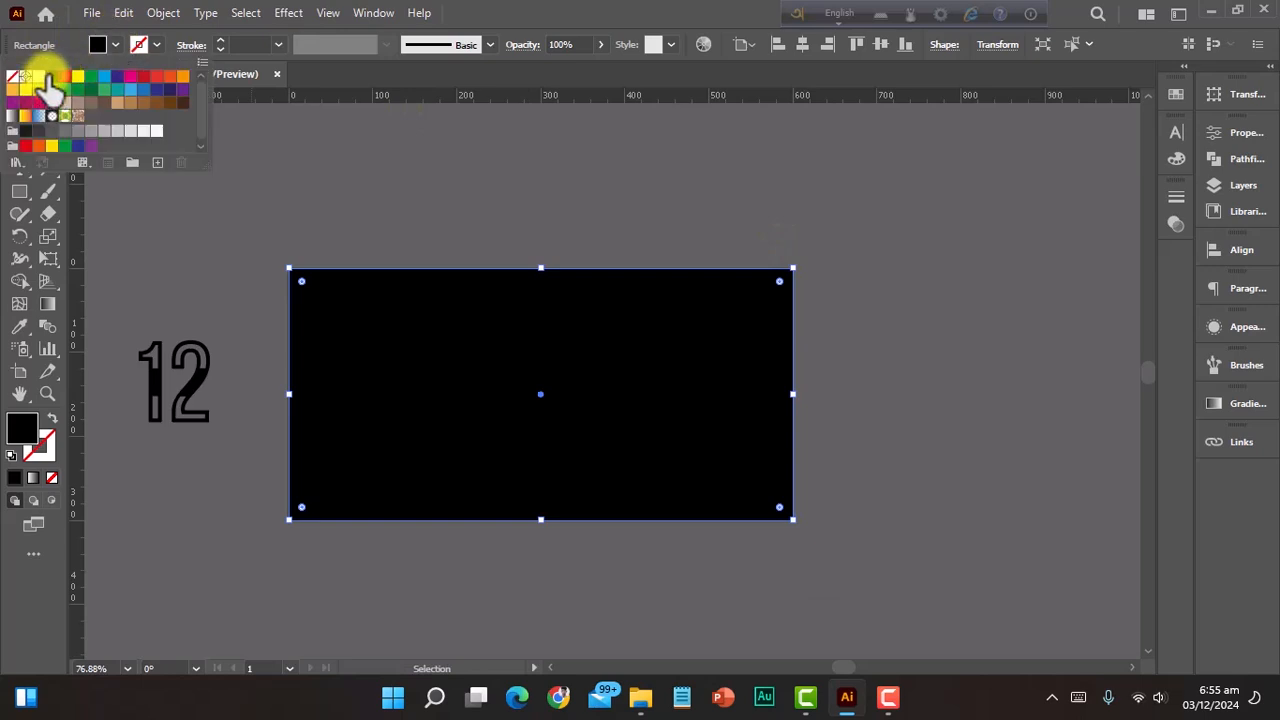
click(39, 77)
key(ctrl+shift+[)
Step: Narrow the white rectangle from its right side so it covers only the empty area left of the numbers
click(792, 391)
click(284, 191)
click(418, 400)
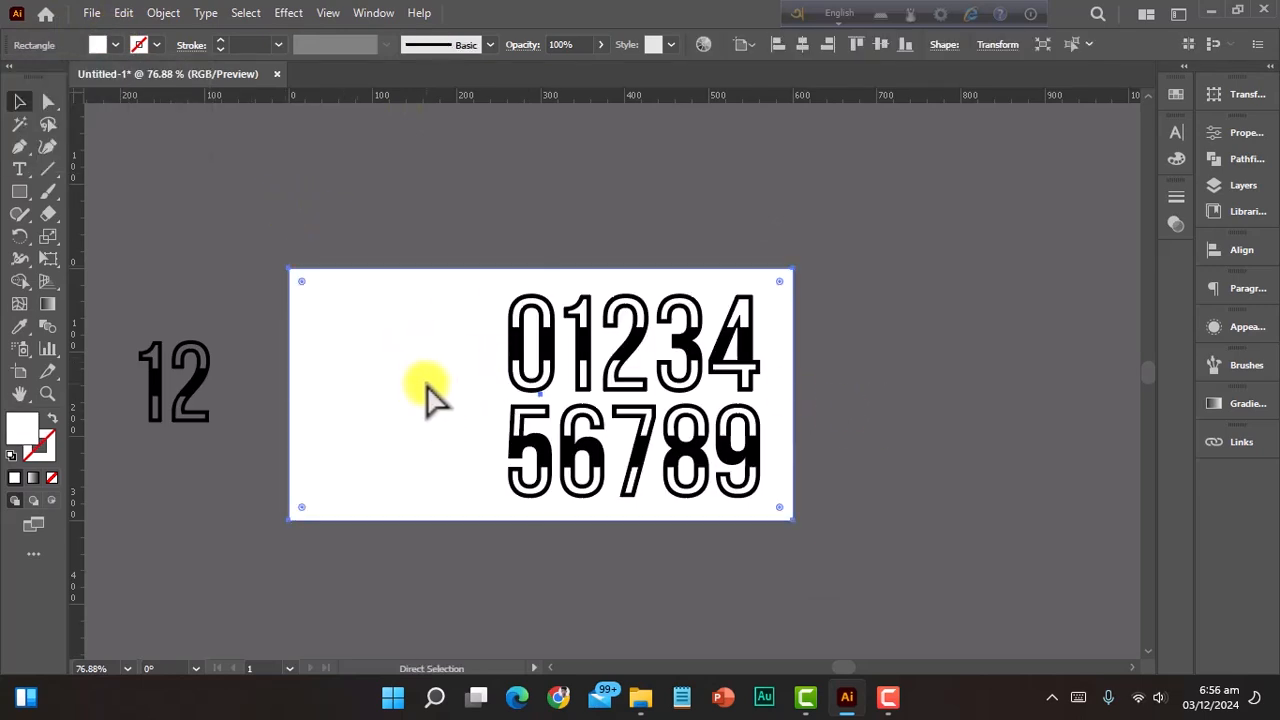
drag(792, 394, 480, 392)
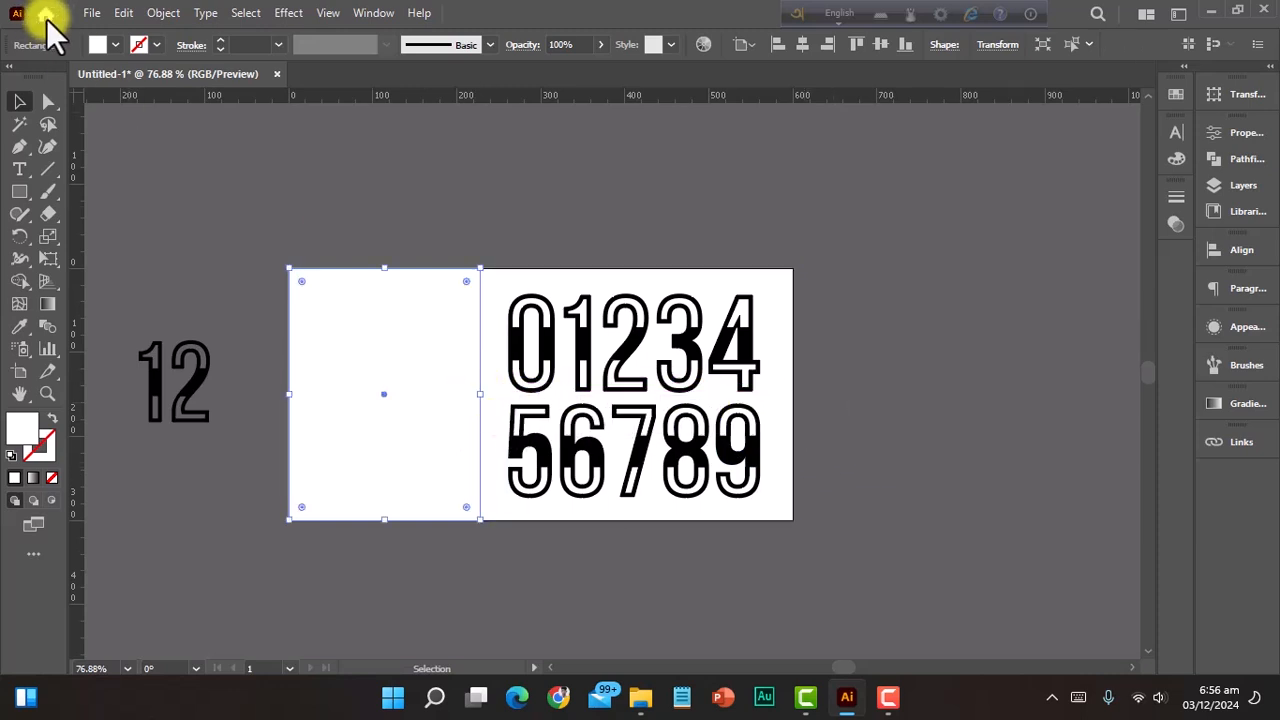
Step: Fill the white rectangle beside the number rows with light grey
click(112, 46)
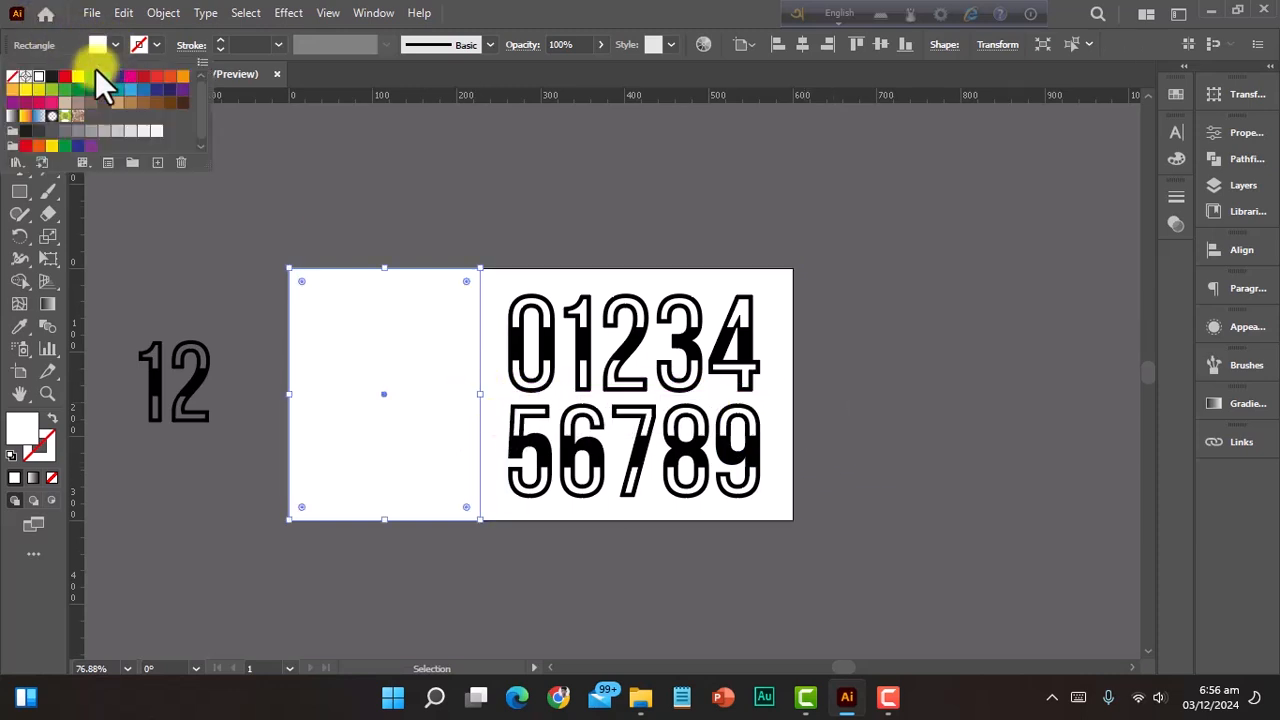
click(134, 131)
click(485, 178)
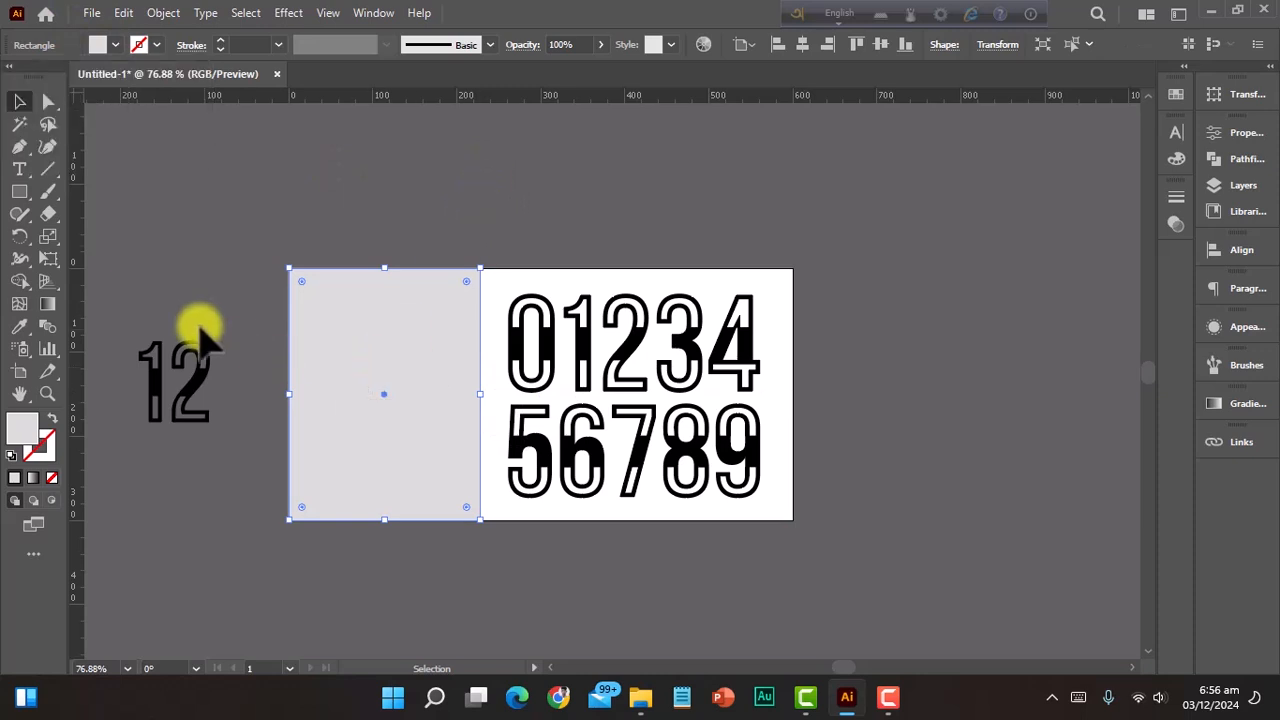
click(170, 315)
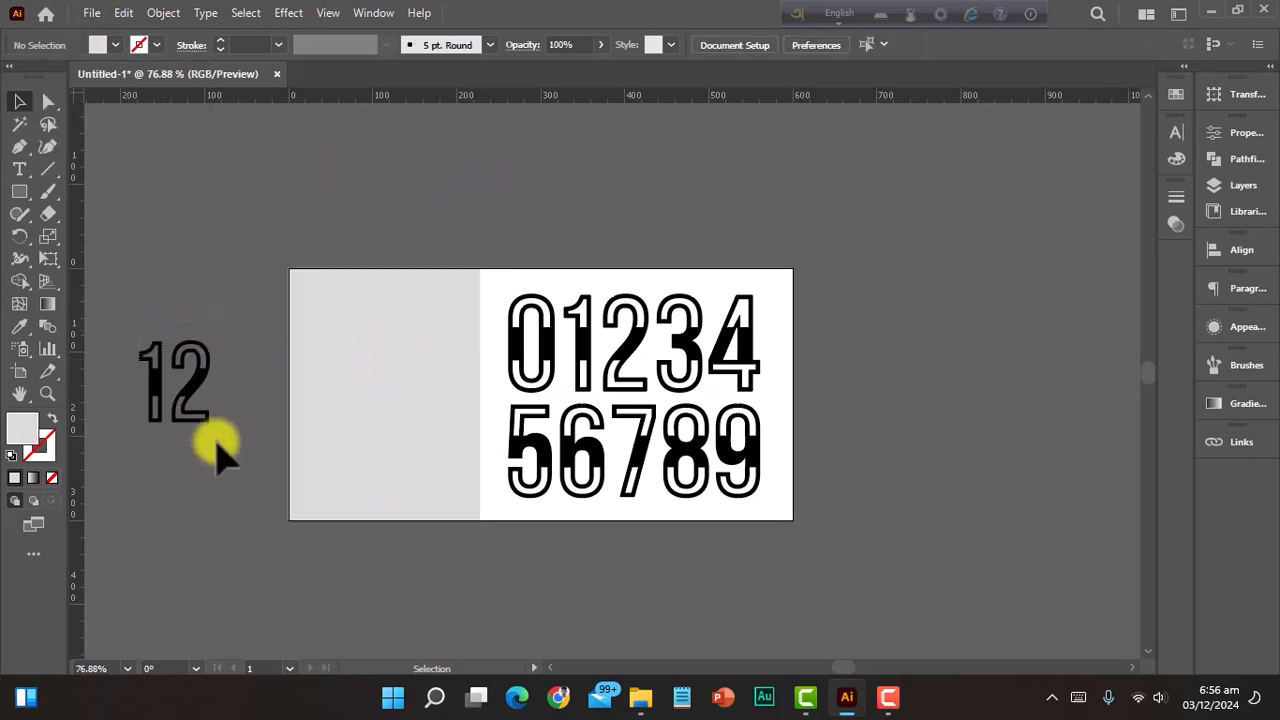
Step: Move the sample 12 onto the grey rectangle and enlarge it to match the combined height of both number rows
click(212, 414)
drag(211, 383, 413, 413)
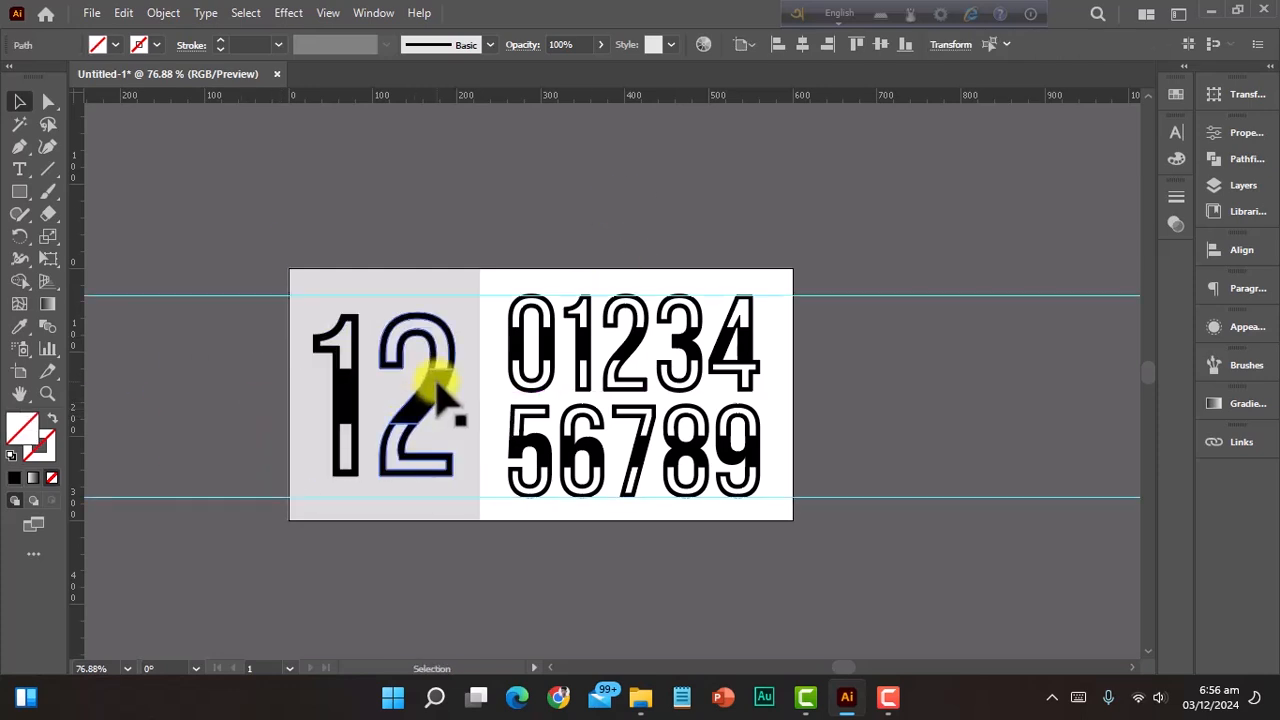
click(437, 380)
shift+click(354, 357)
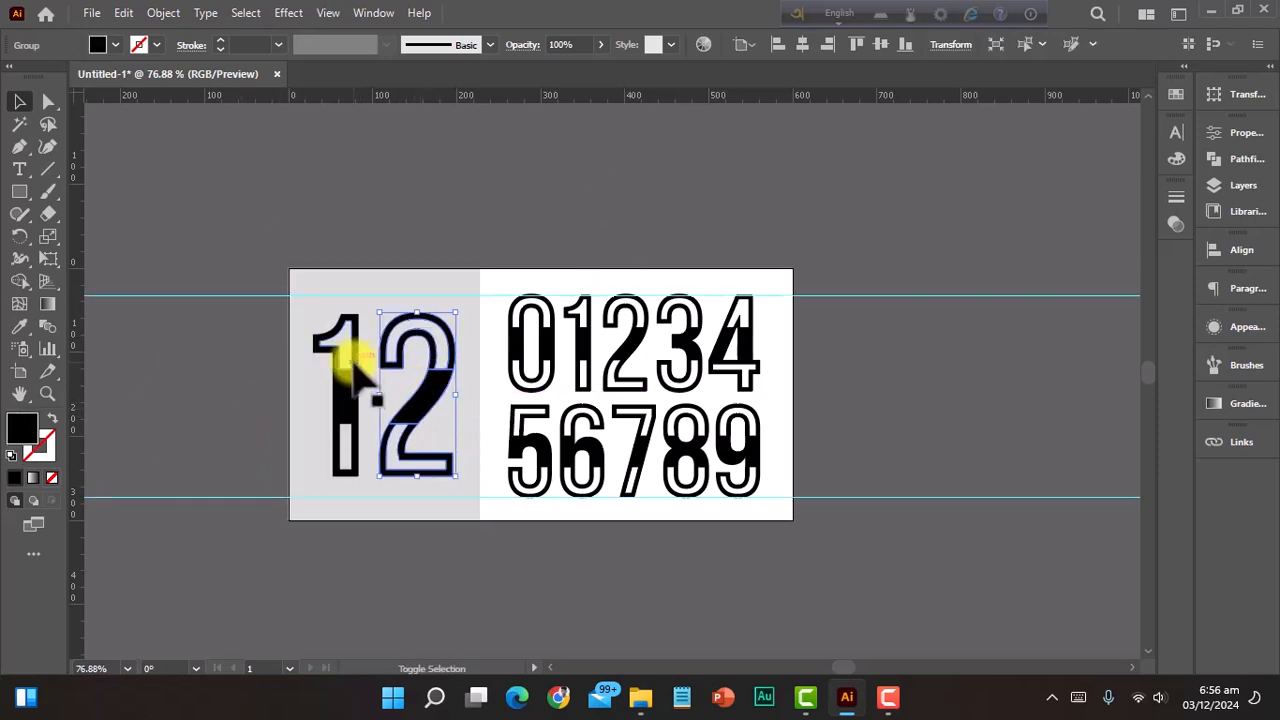
mouse_move(383, 312)
mouse_down()
mouse_move(394, 257)
mouse_move(380, 314)
mouse_move(386, 291)
mouse_up()
drag(385, 476, 393, 502)
drag(427, 416, 440, 418)
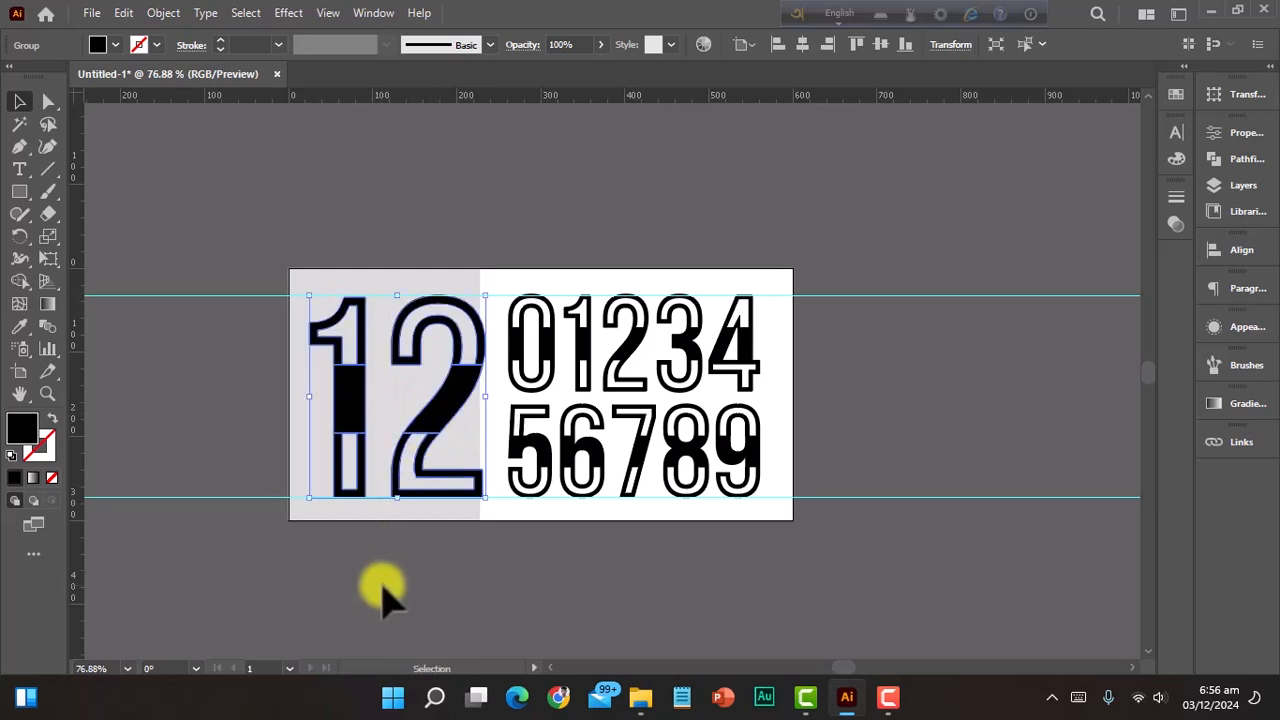
click(380, 586)
Step: Widen the grey rectangle beyond the sample 12 and shift the number rows slightly right
click(445, 340)
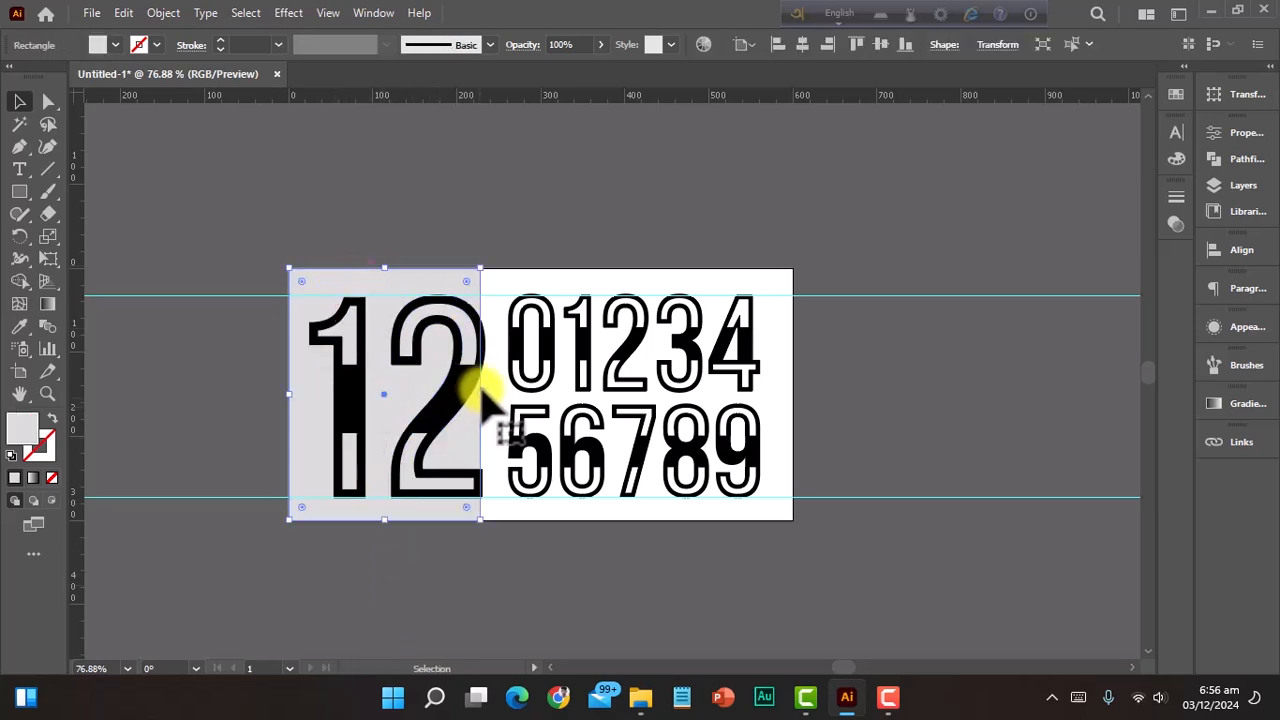
drag(481, 393, 500, 402)
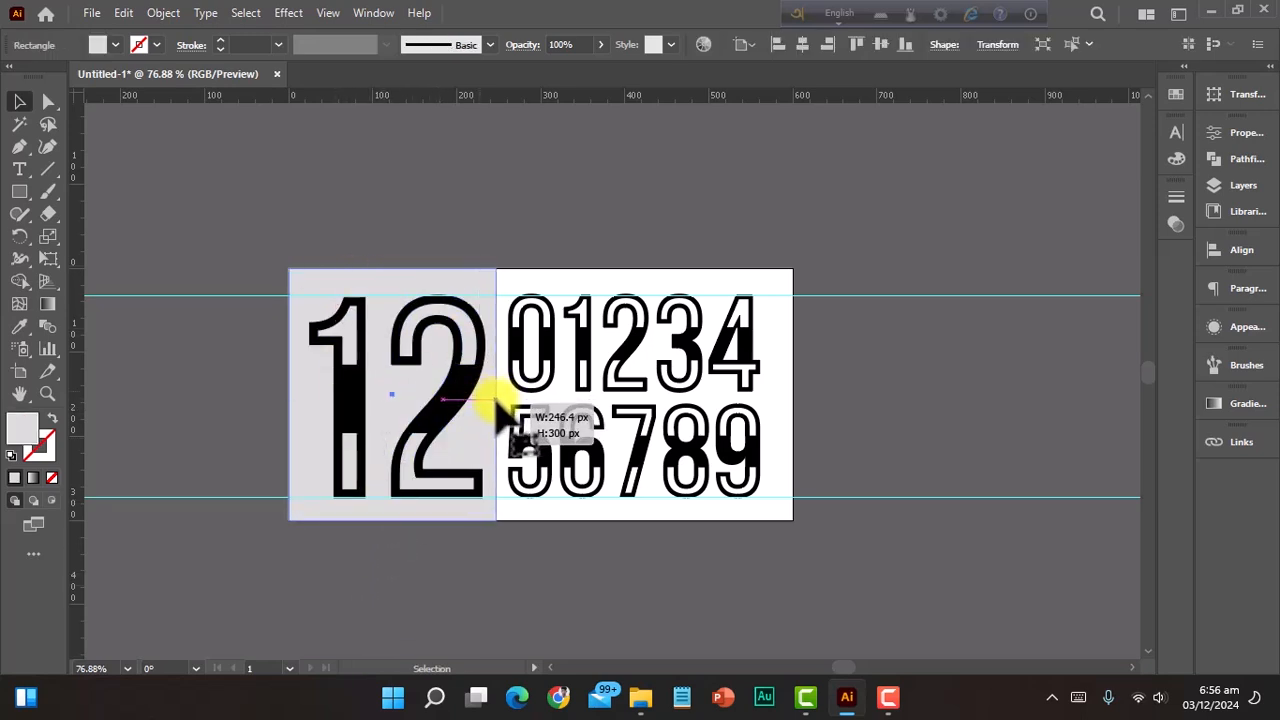
drag(700, 472, 712, 478)
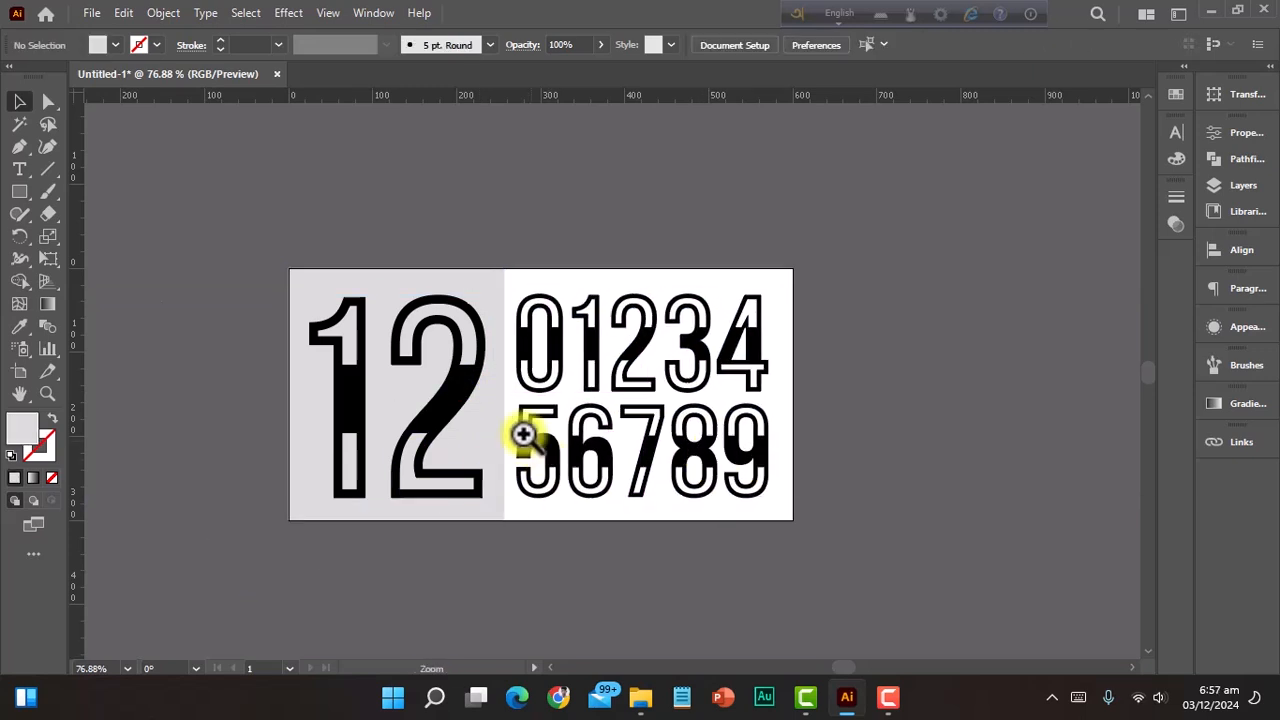
Step: Examine the finished layout at several zoom levels and with all artwork selected
drag(520, 432, 360, 354)
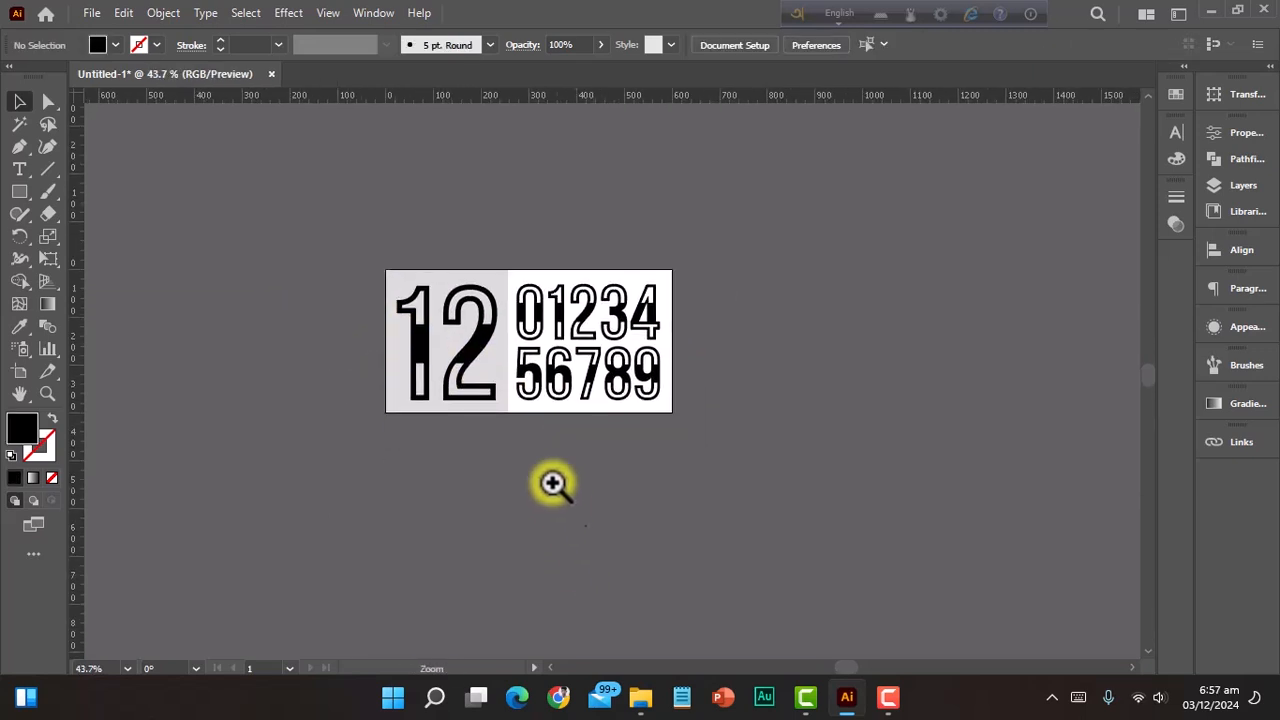
drag(552, 484, 499, 445)
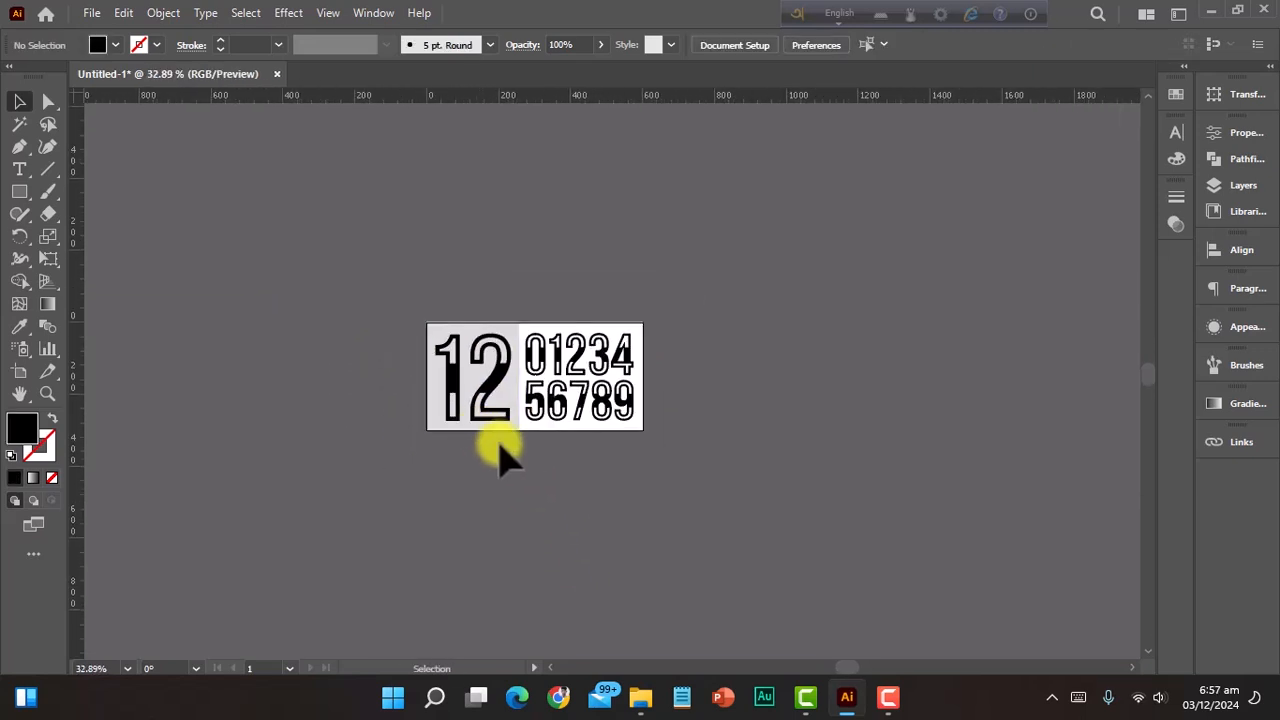
drag(567, 395, 650, 401)
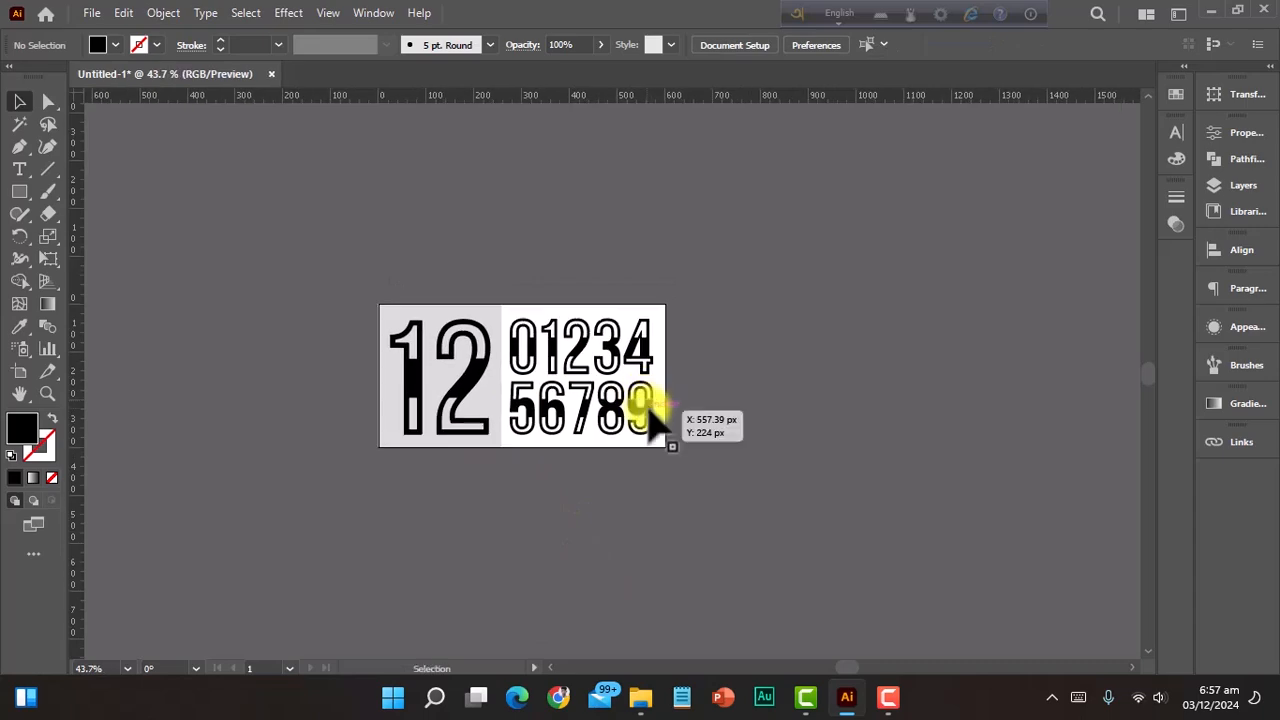
drag(571, 467, 771, 494)
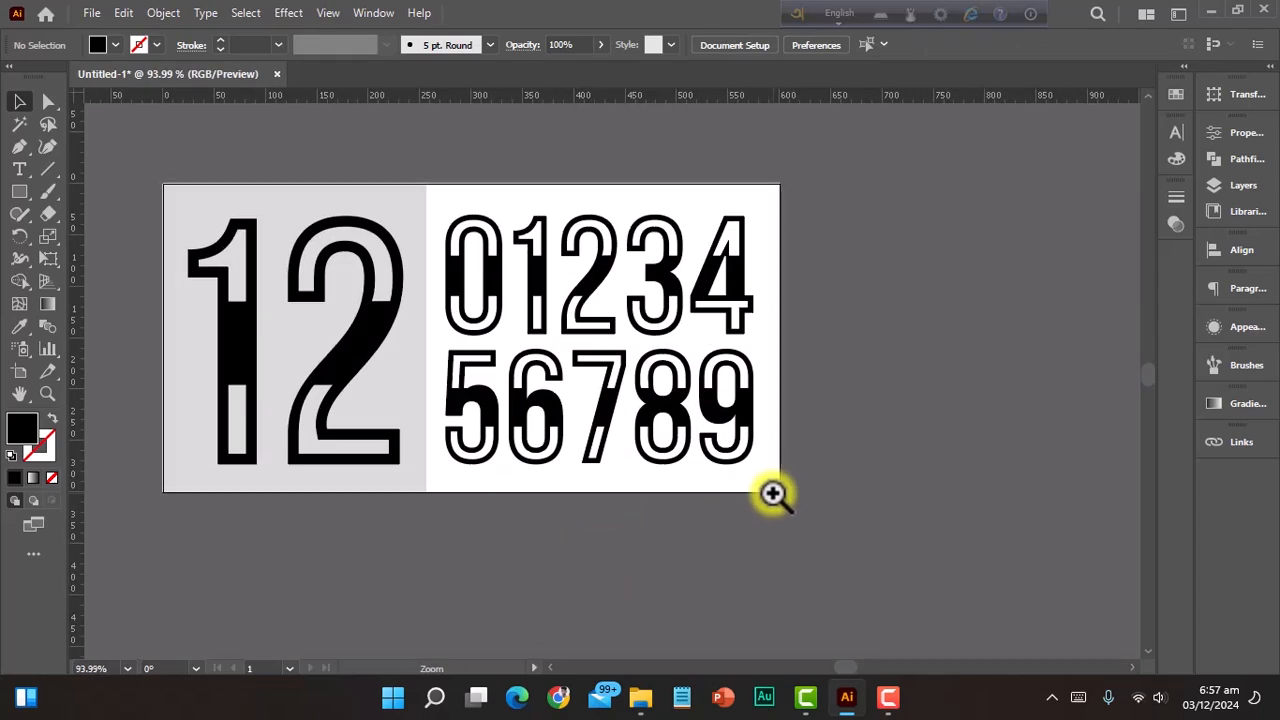
scroll(606, 489, up, 4)
drag(495, 420, 600, 354)
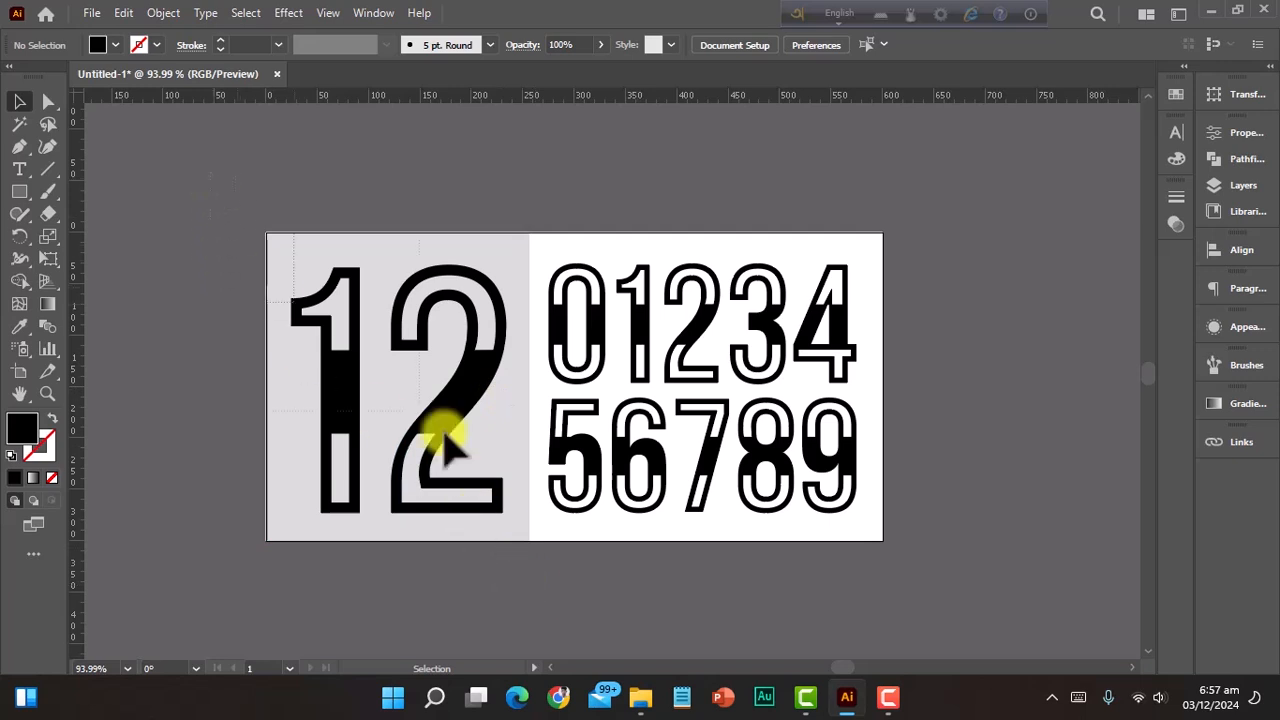
key(ctrl+a)
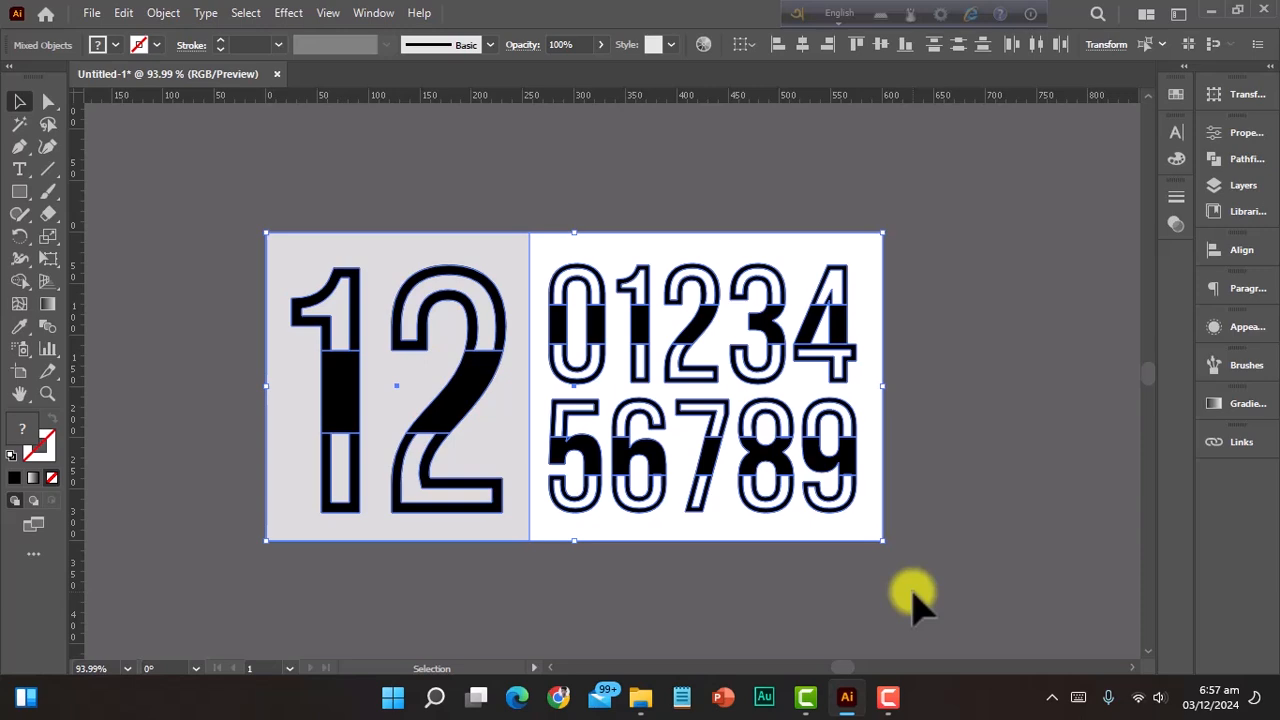
click(745, 608)
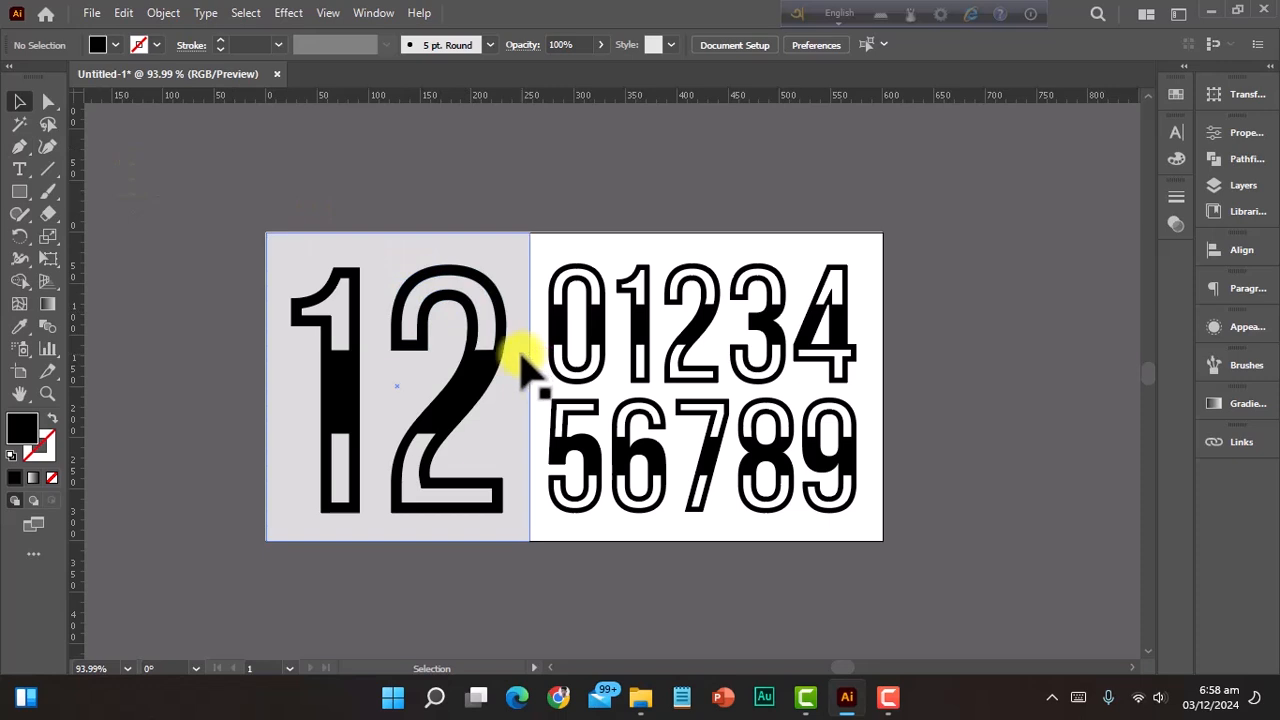
key(ctrl+a)
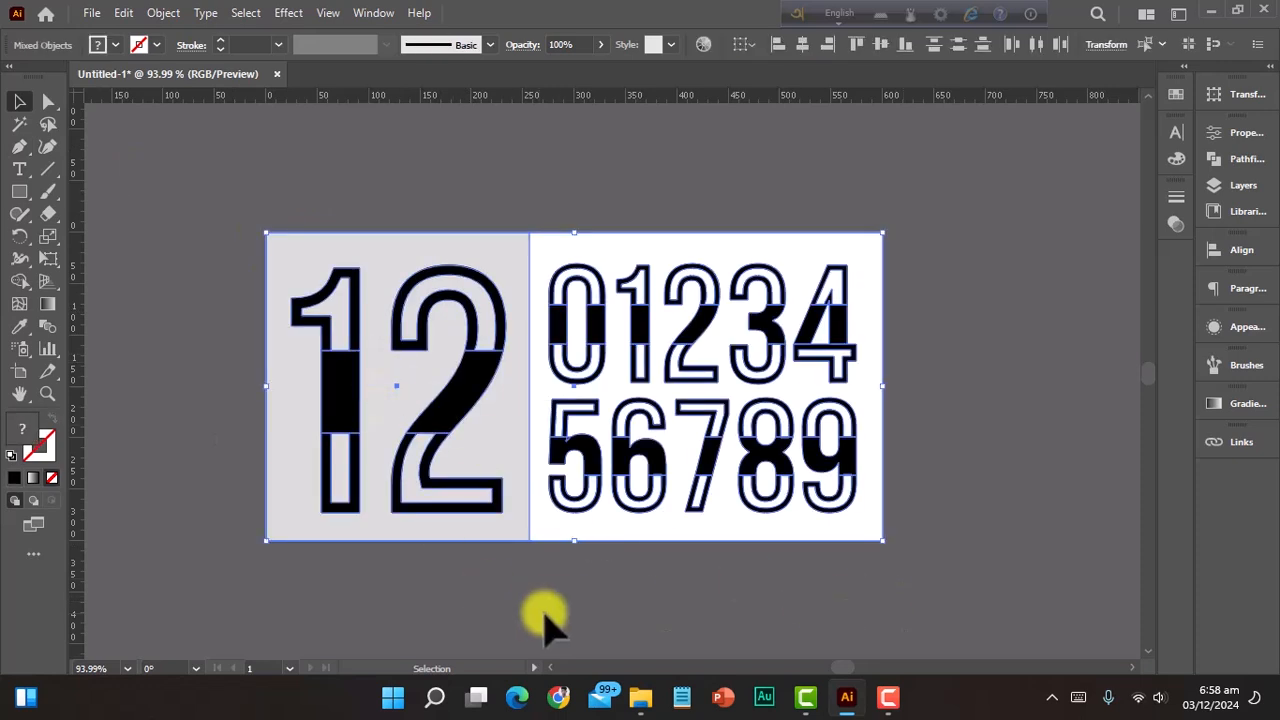
click(872, 578)
scroll(748, 503, down, 2)
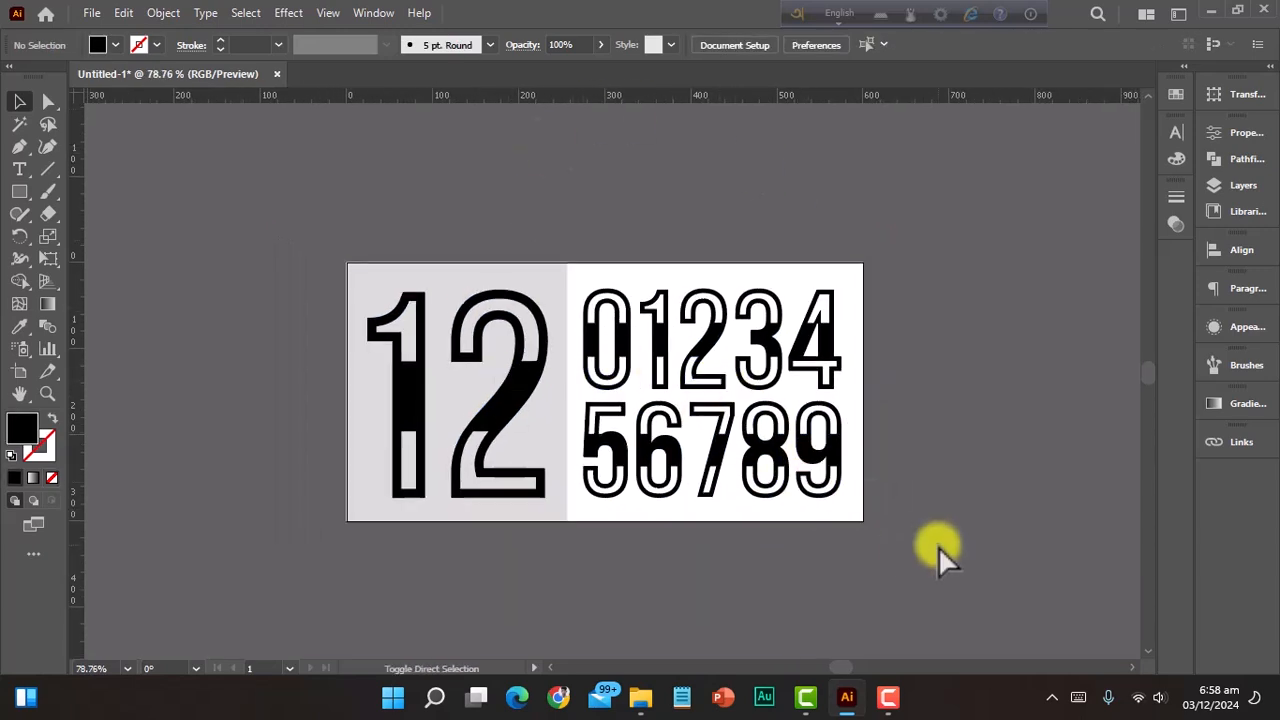
Step: Save the document in the Jersey Number folder as JN073.eps in Illustrator EPS format
key(ctrl+s)
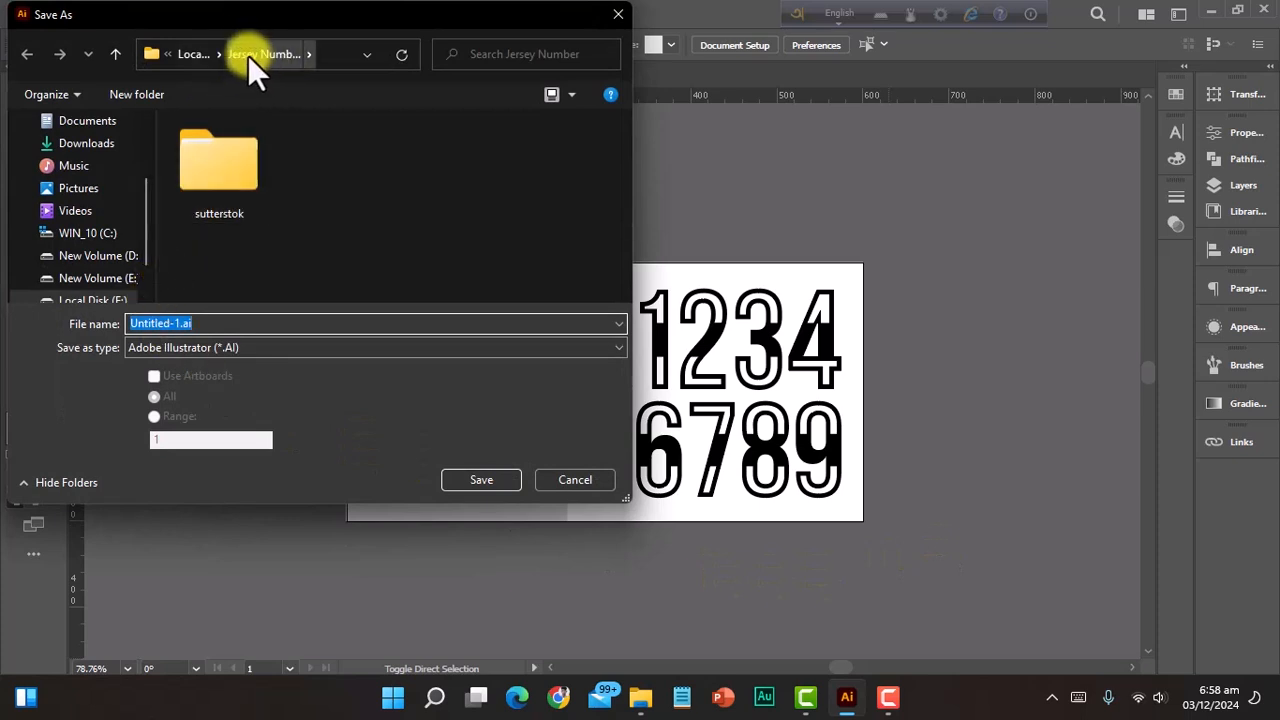
click(220, 350)
click(185, 405)
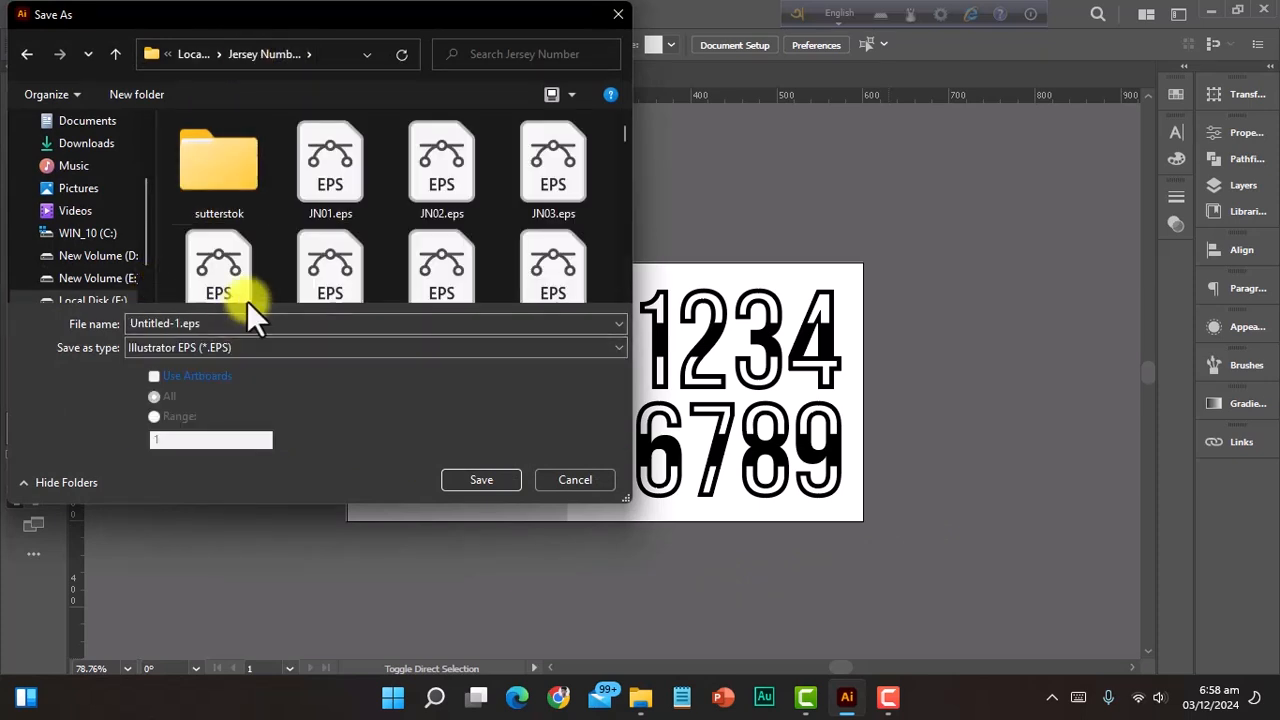
scroll(364, 222, down, 15)
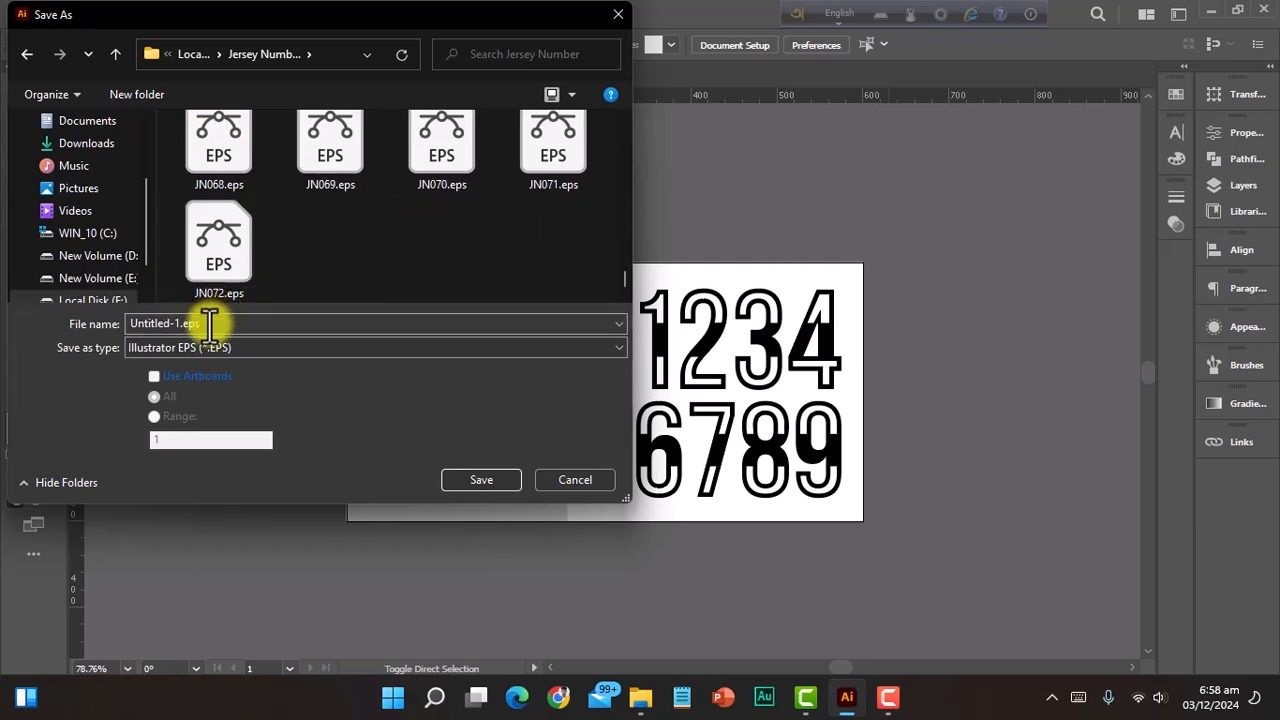
click(185, 280)
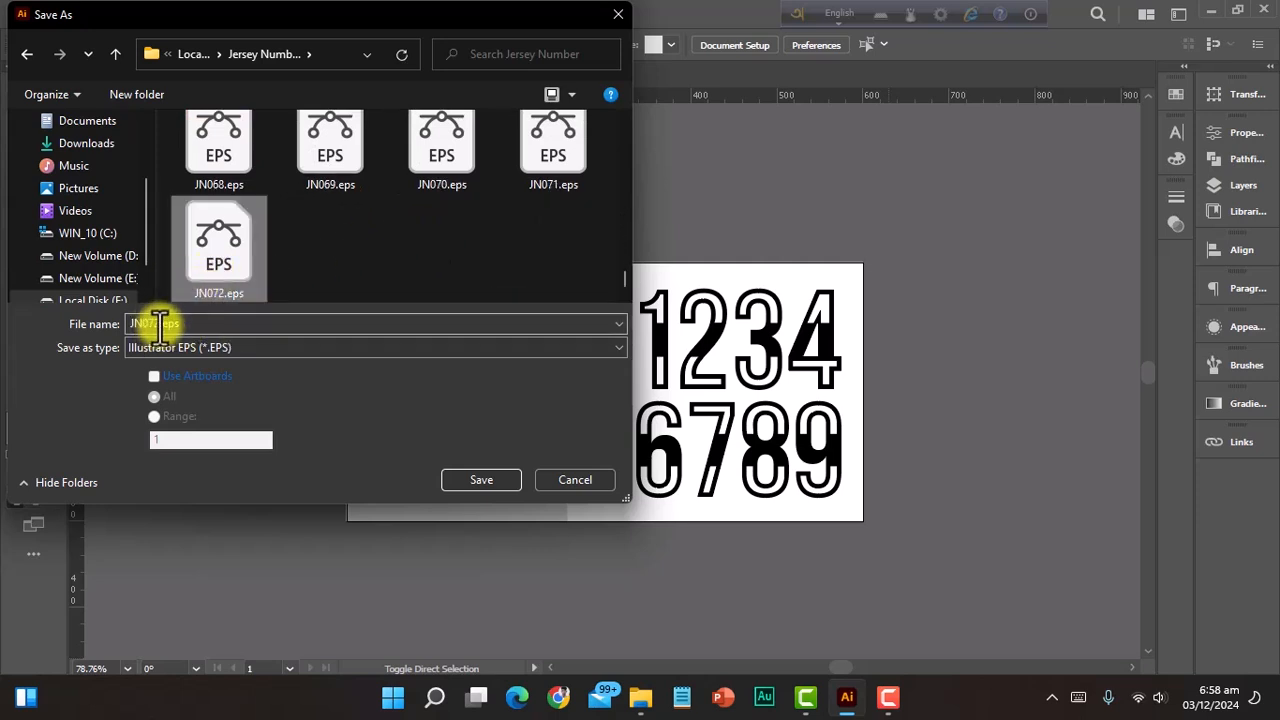
click(160, 323)
key(BackSpace)
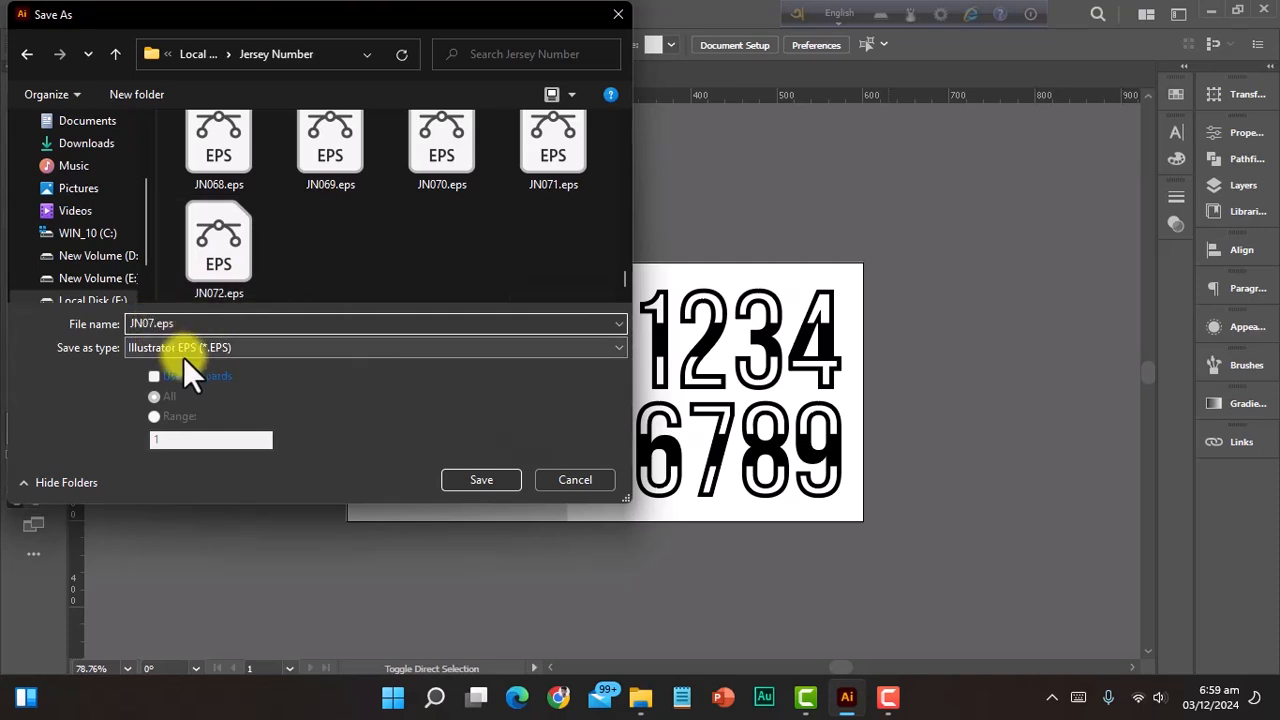
text(3)
click(481, 480)
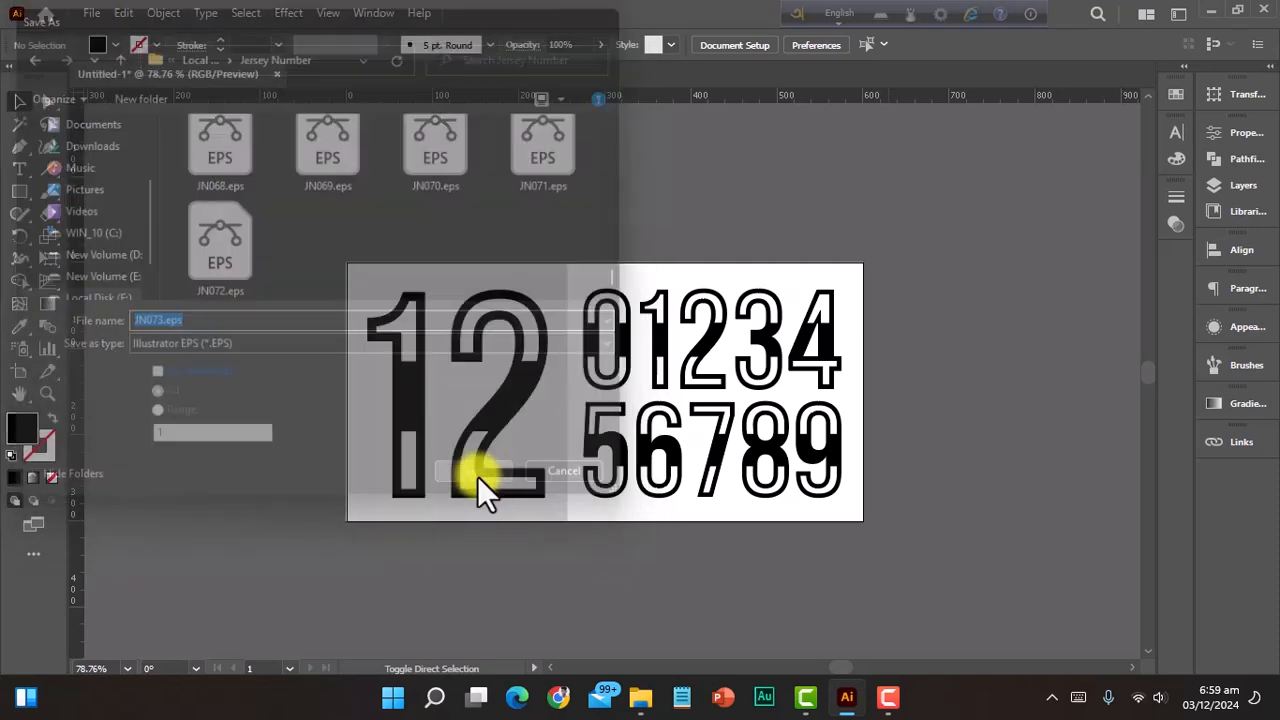
Step: Set the EPS version to Illustrator CC EPS and complete the save
click(599, 77)
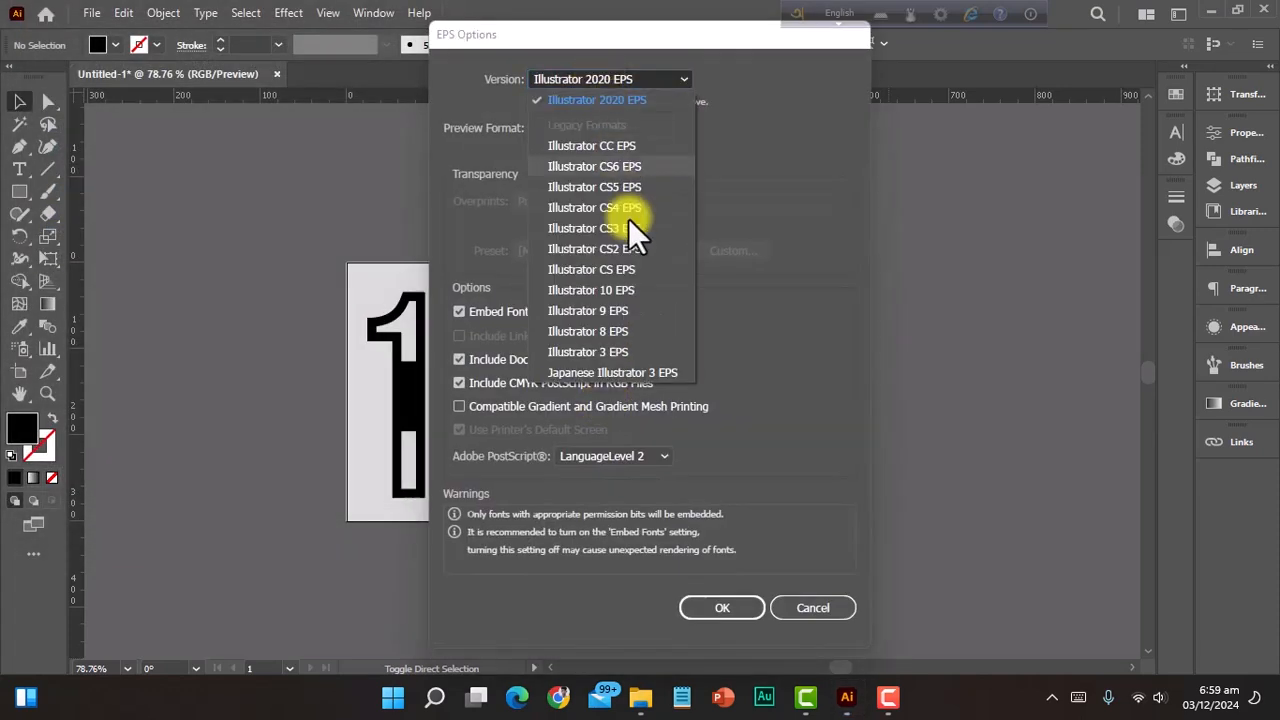
click(615, 150)
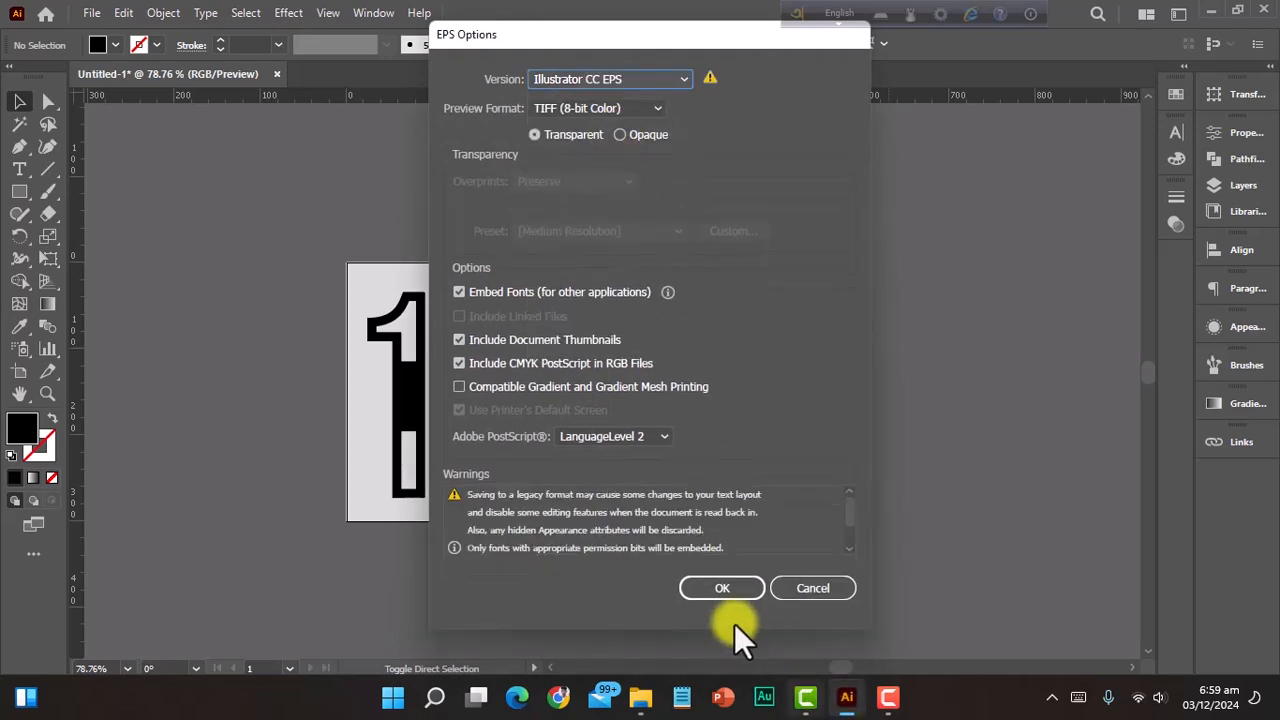
click(723, 588)
click(731, 377)
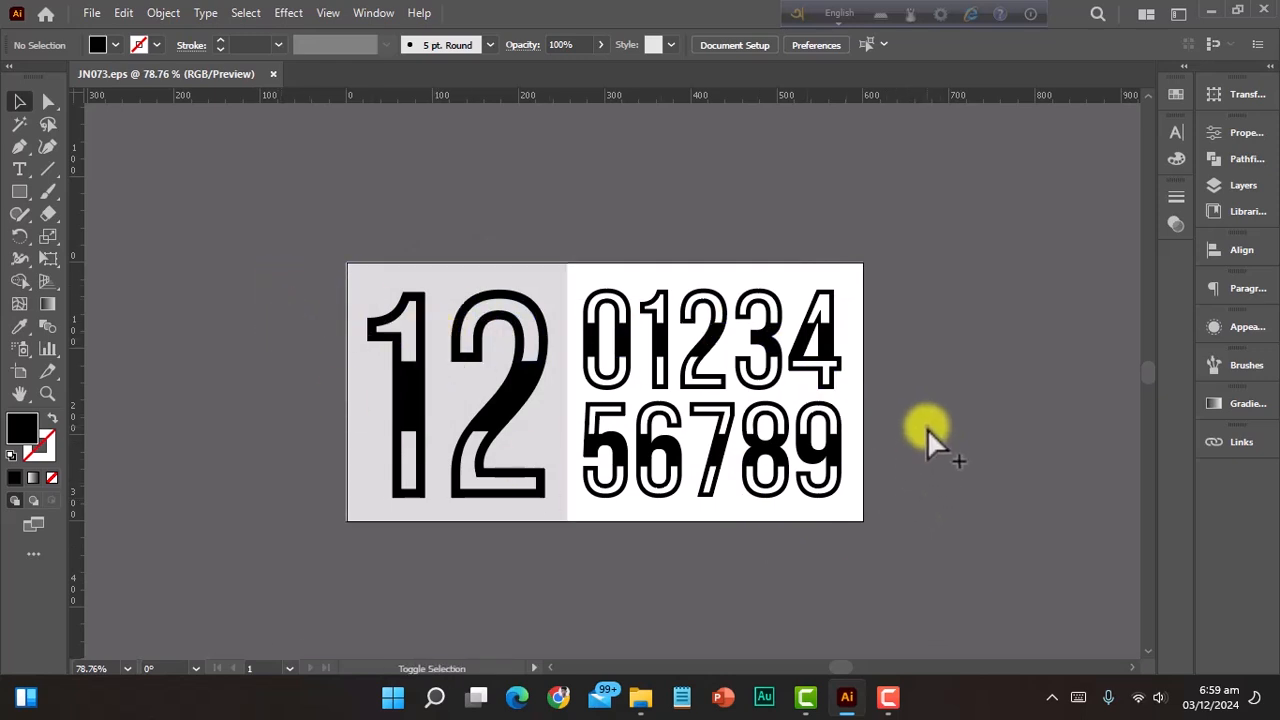
Step: Export the artboard for web as a maximum-quality JPEG at 6000 x 3000 px
key(ctrl+alt+shift+s)
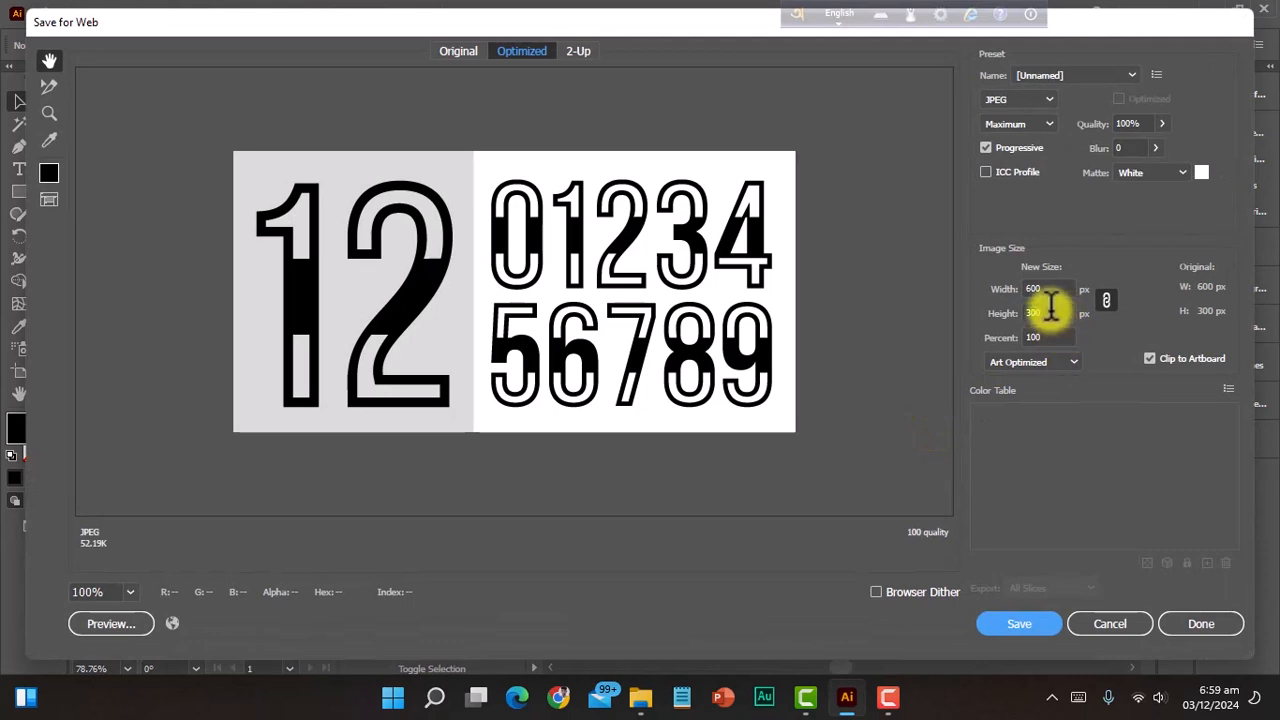
click(1050, 312)
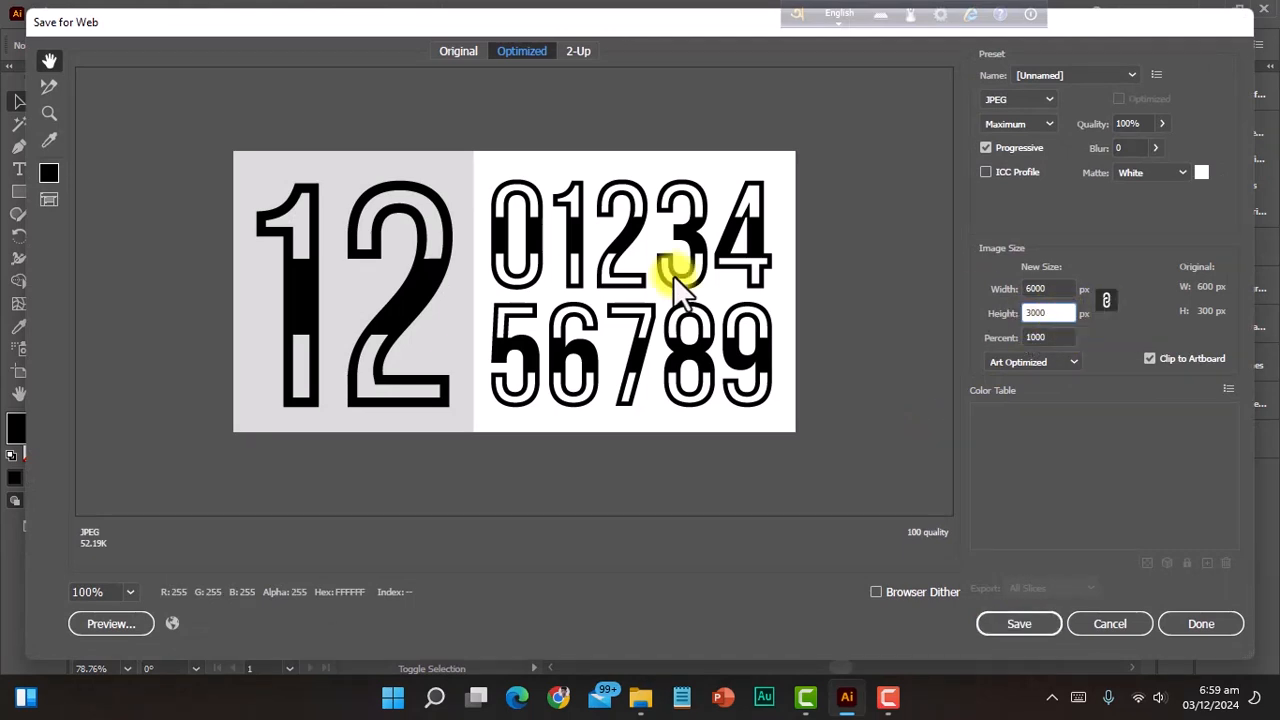
click(1049, 337)
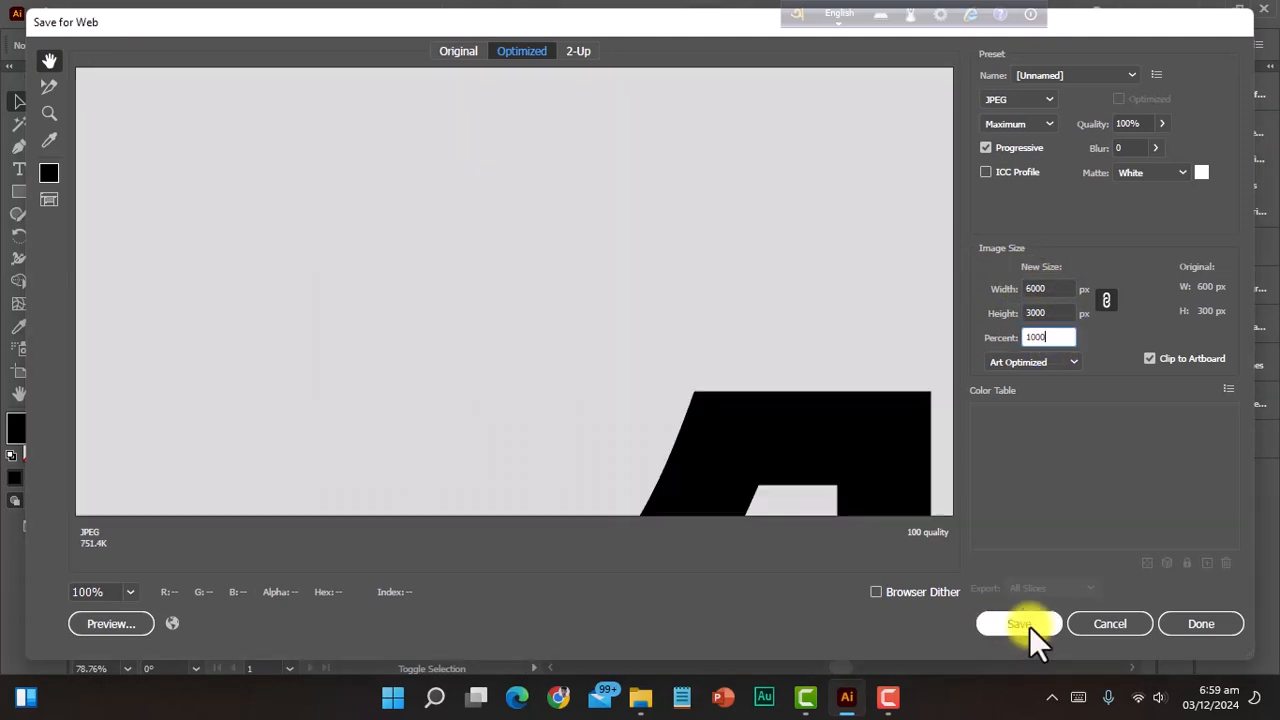
click(1027, 627)
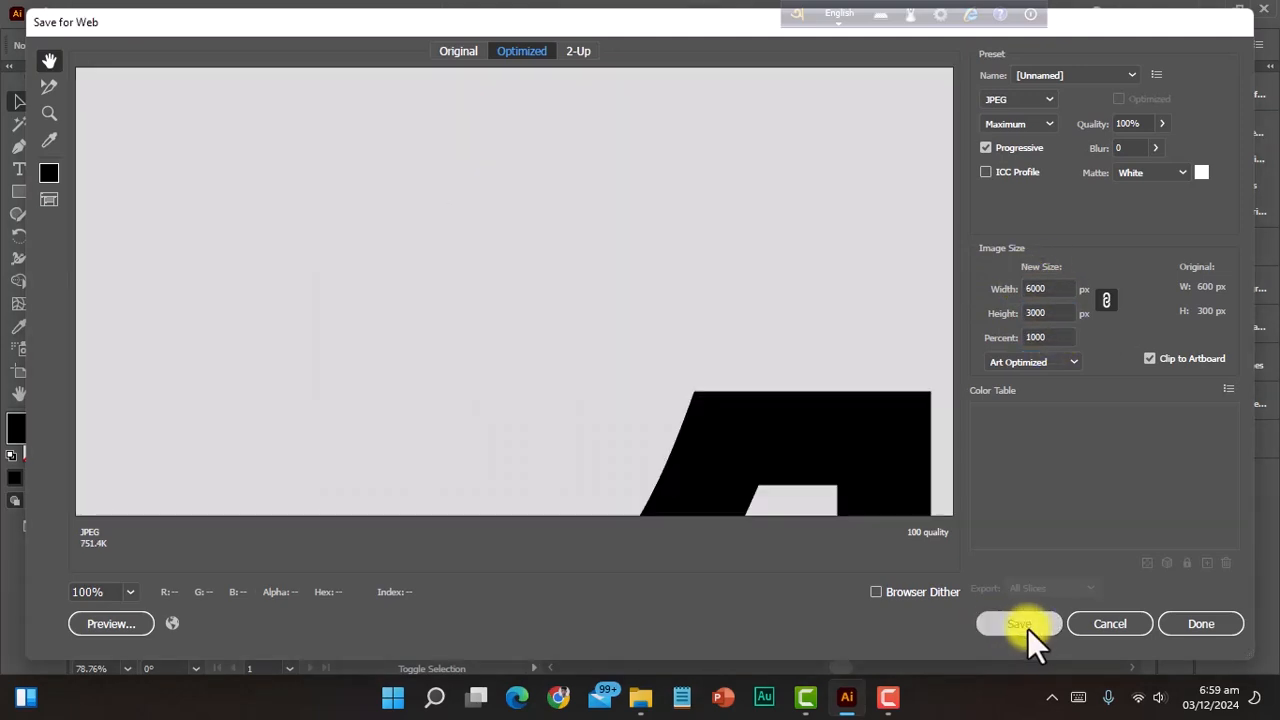
click(492, 426)
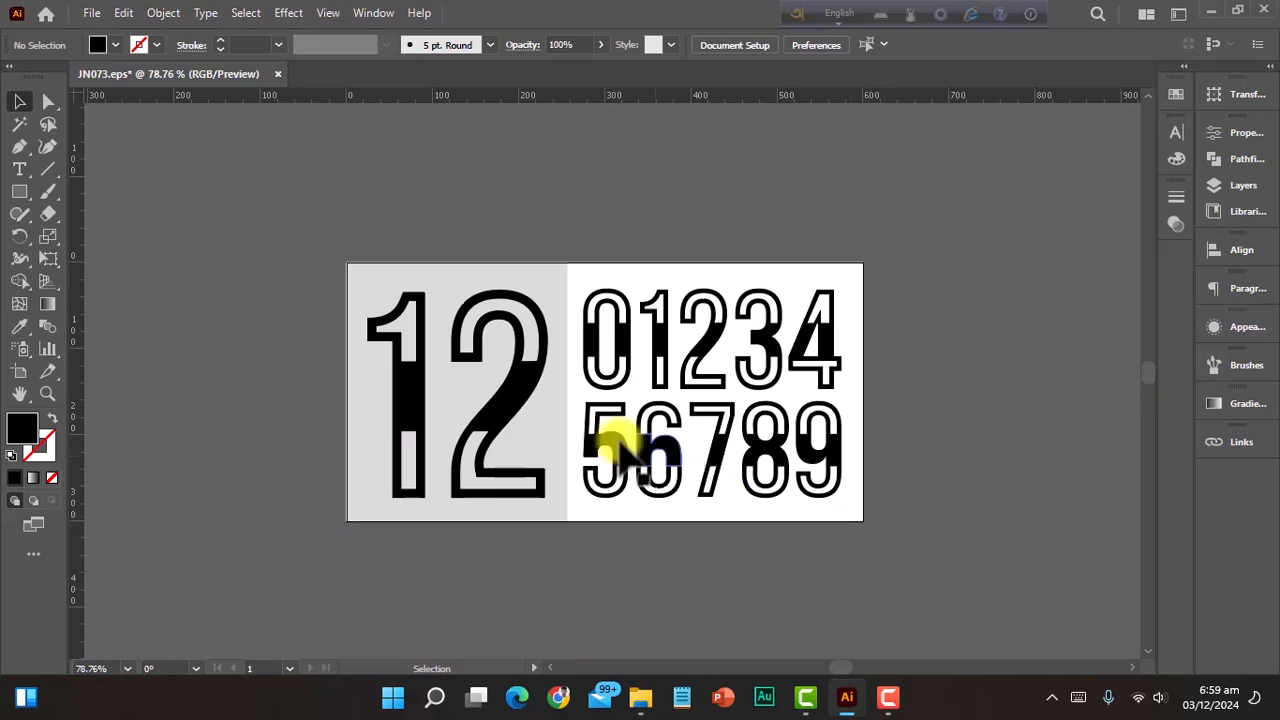
Step: Select all artwork to inspect its paths, clear the selection and show the artboard's settings
key(ctrl+a)
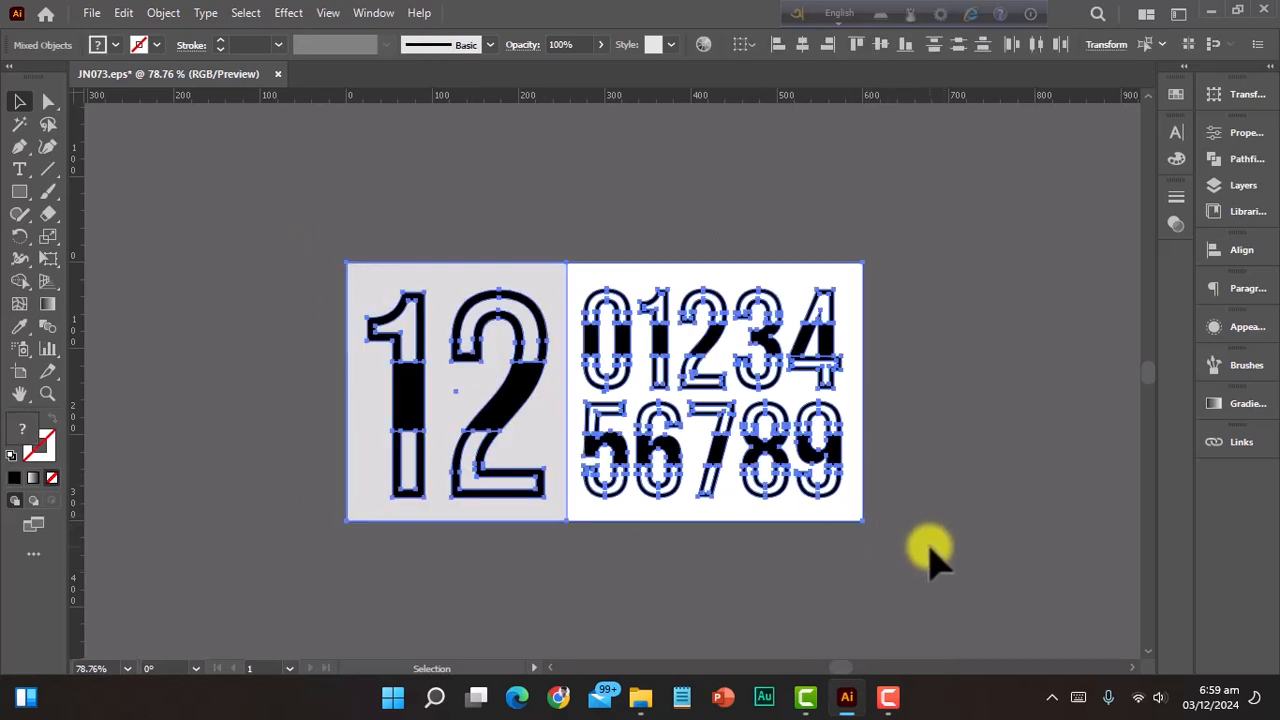
click(929, 553)
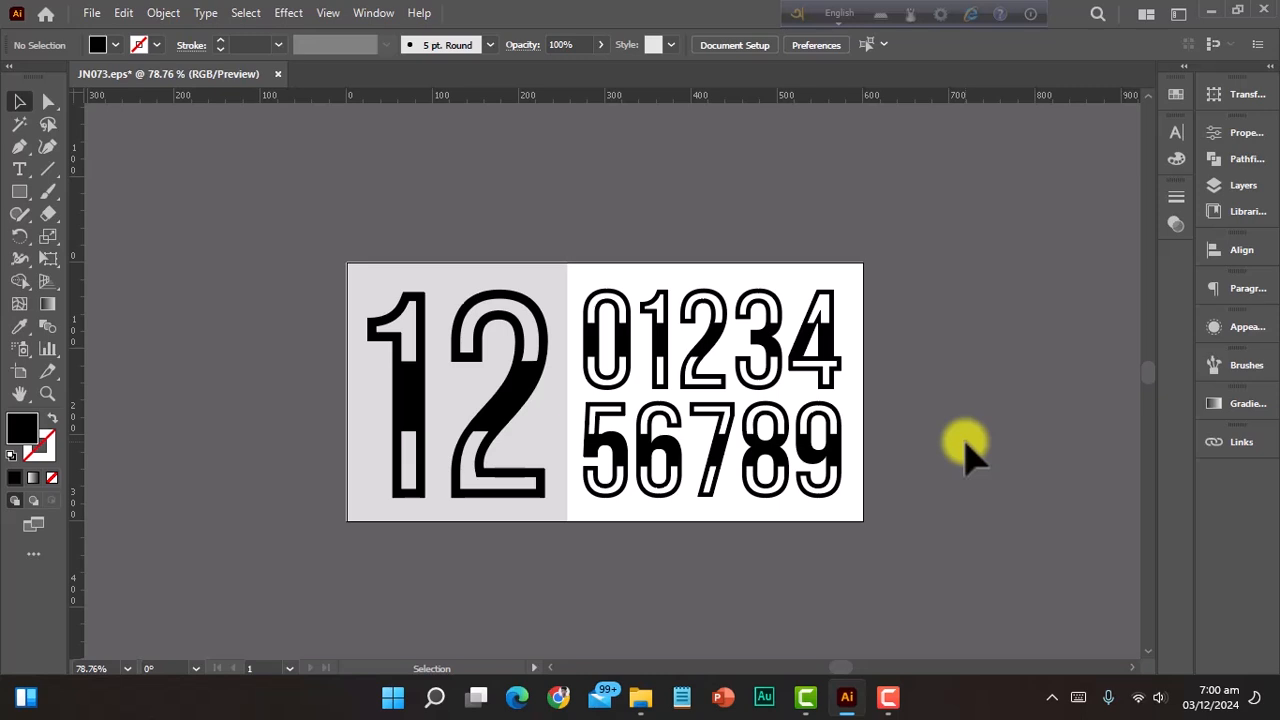
click(19, 371)
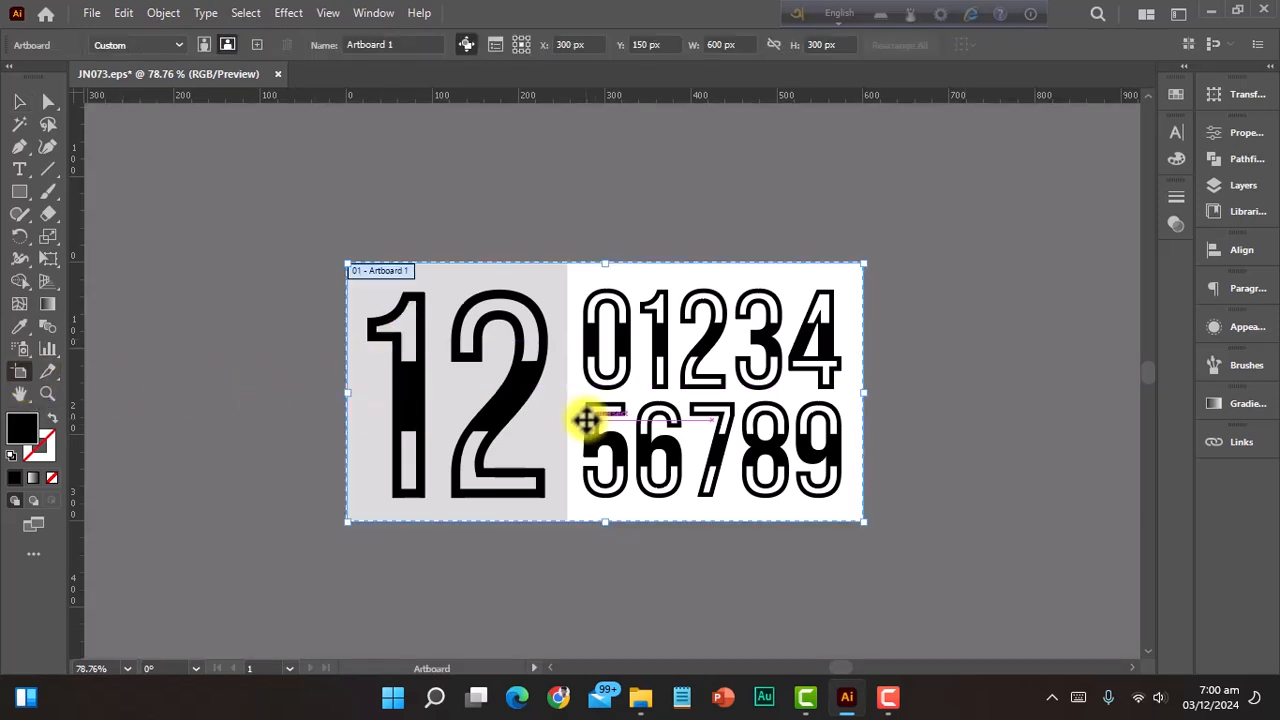
Step: Resize Artboard 1 to 4000 x 2000 px with its width and height proportions linked
click(774, 44)
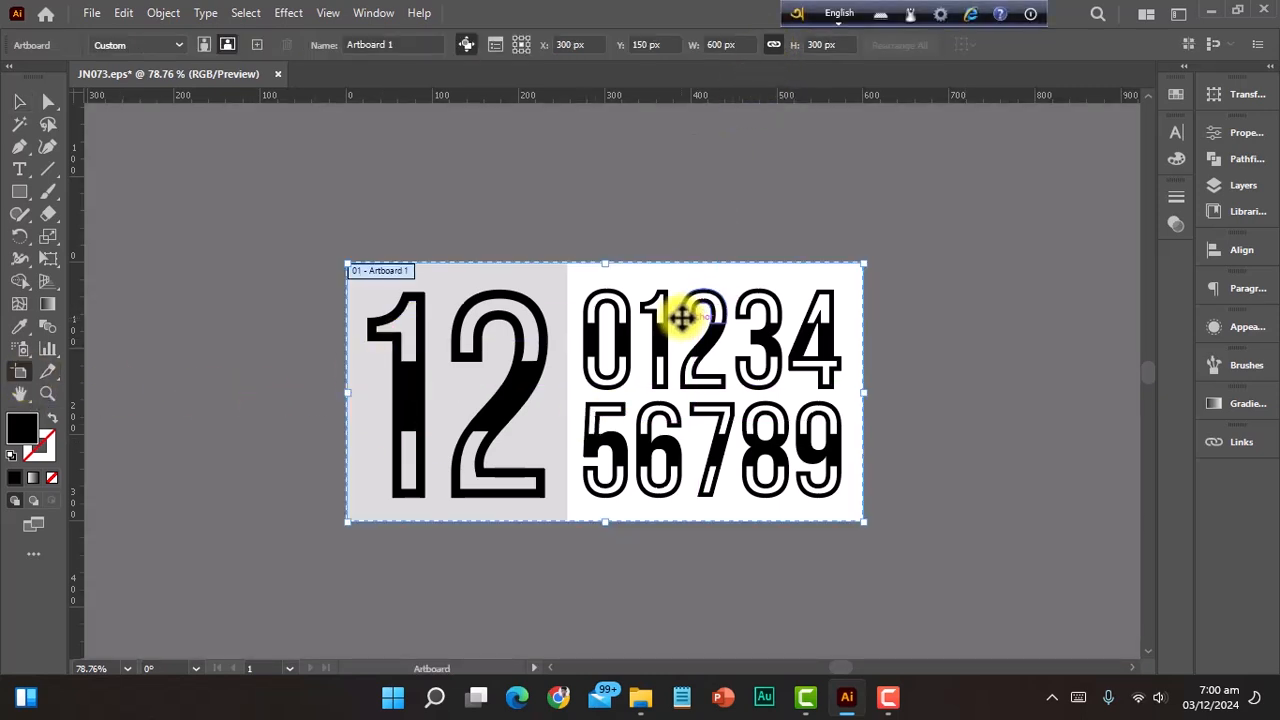
click(815, 44)
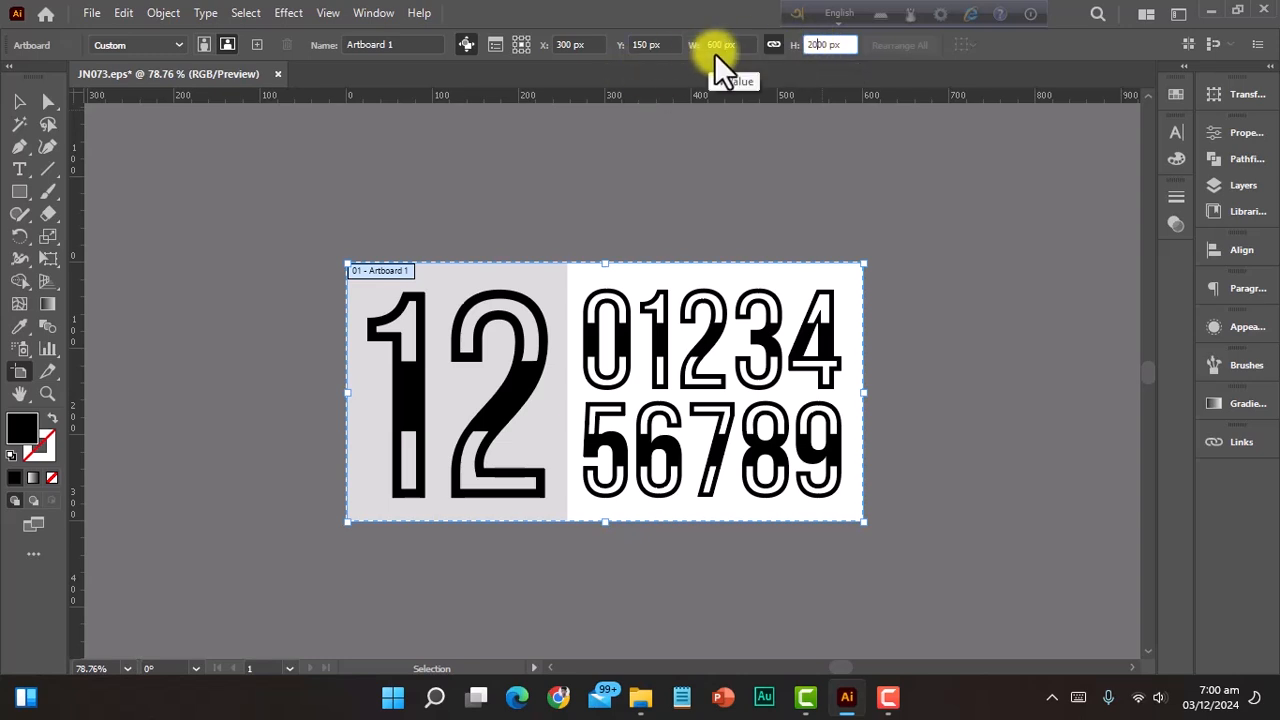
key(Return)
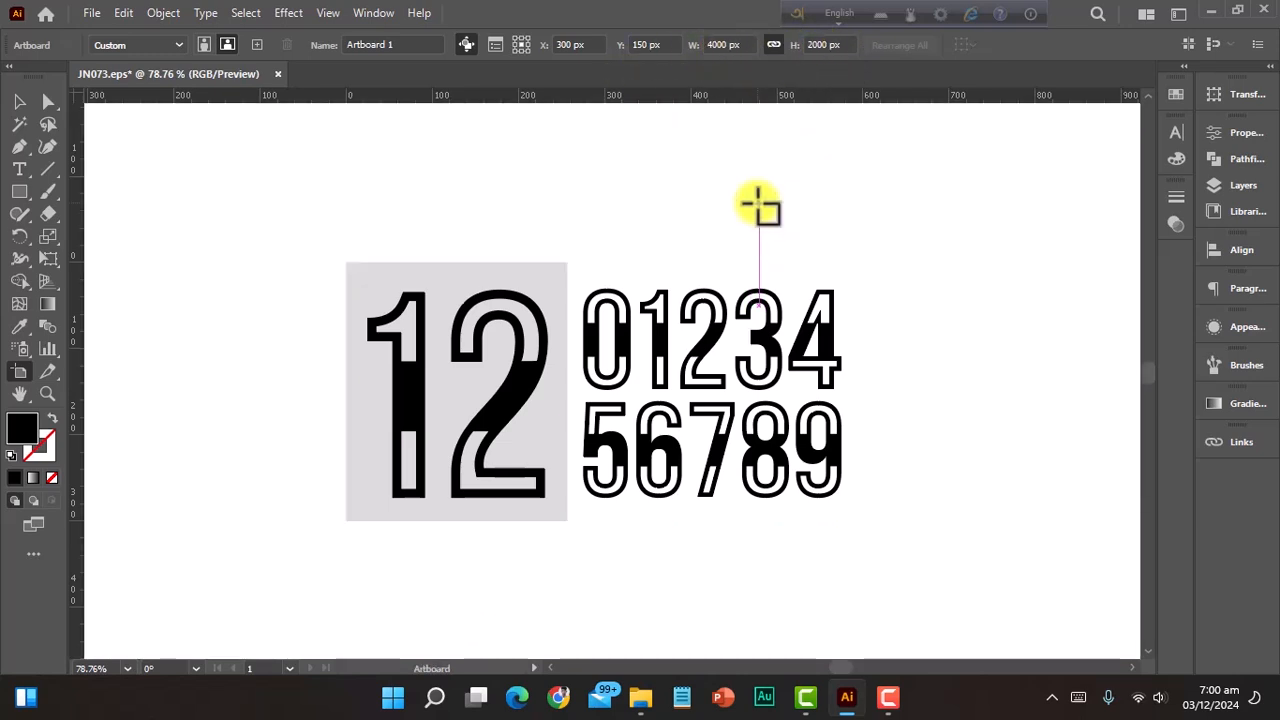
Step: Select all the number artwork and scale it proportionally about its centre to 4000 x 2000 px to fill the artboard
click(19, 101)
key(ctrl+space)
drag(457, 363, 165, 278)
drag(675, 363, 737, 457)
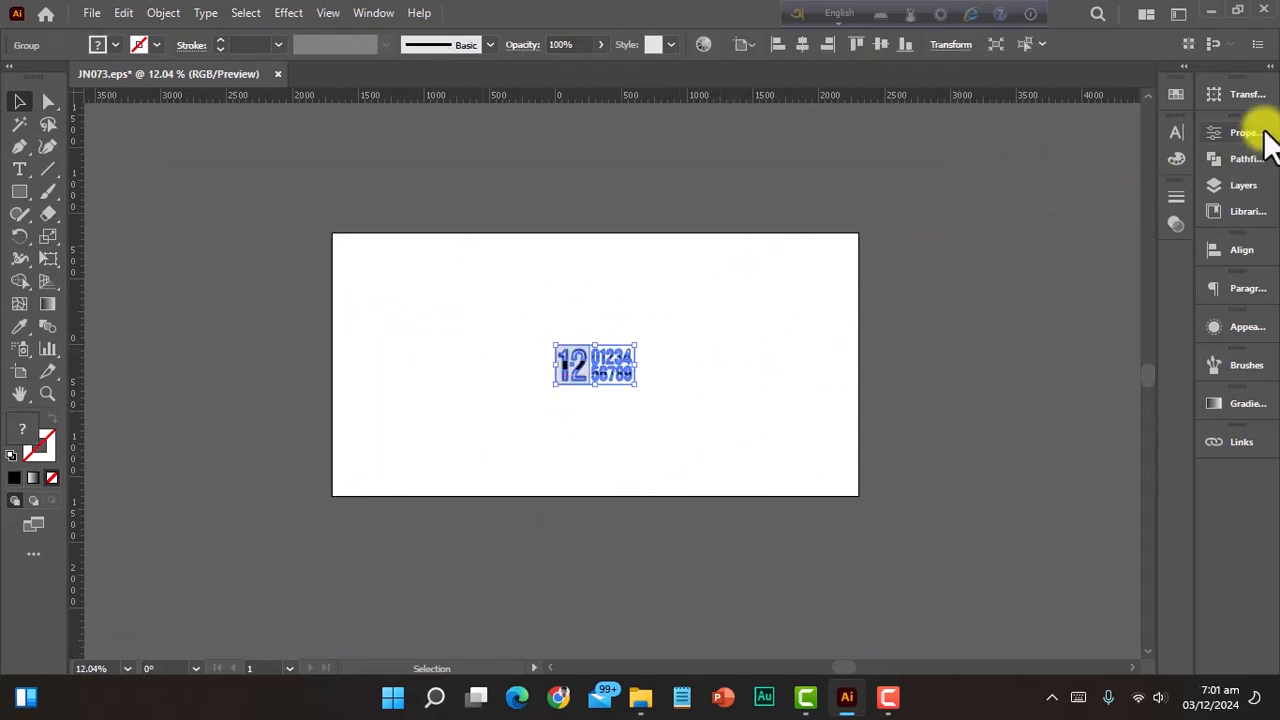
click(1264, 132)
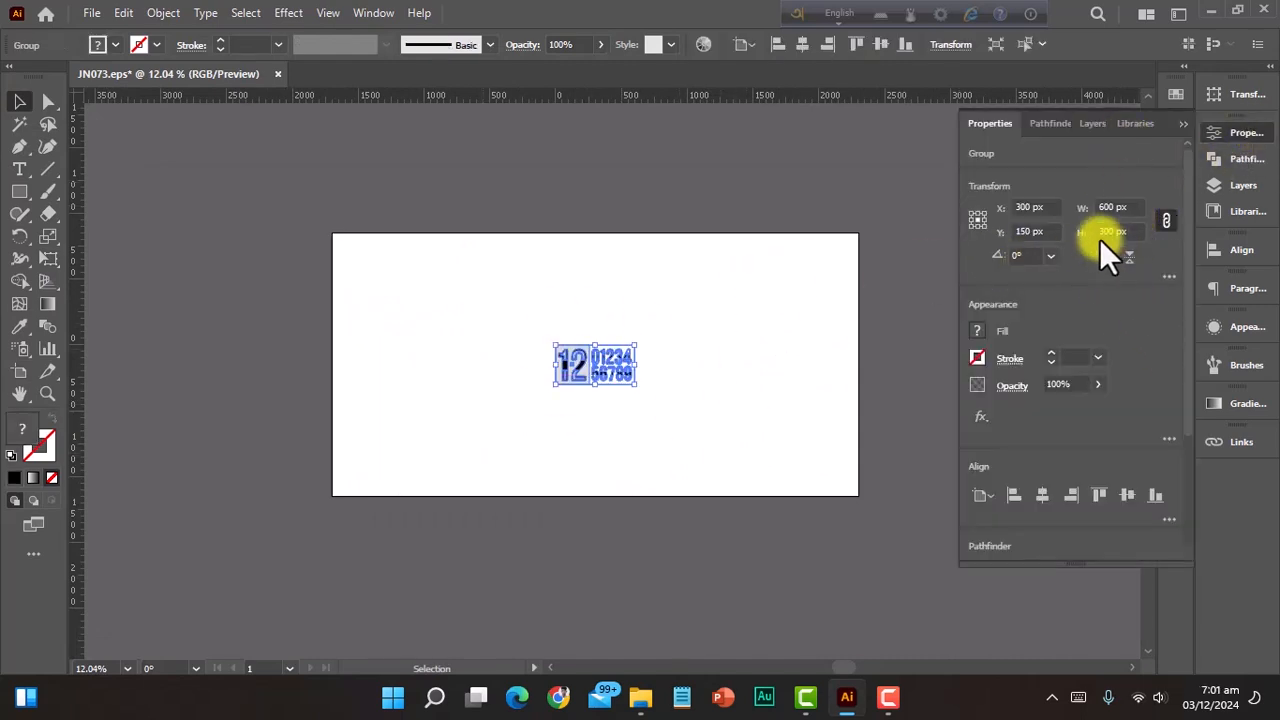
click(1105, 231)
key(BackSpace)
text(20)
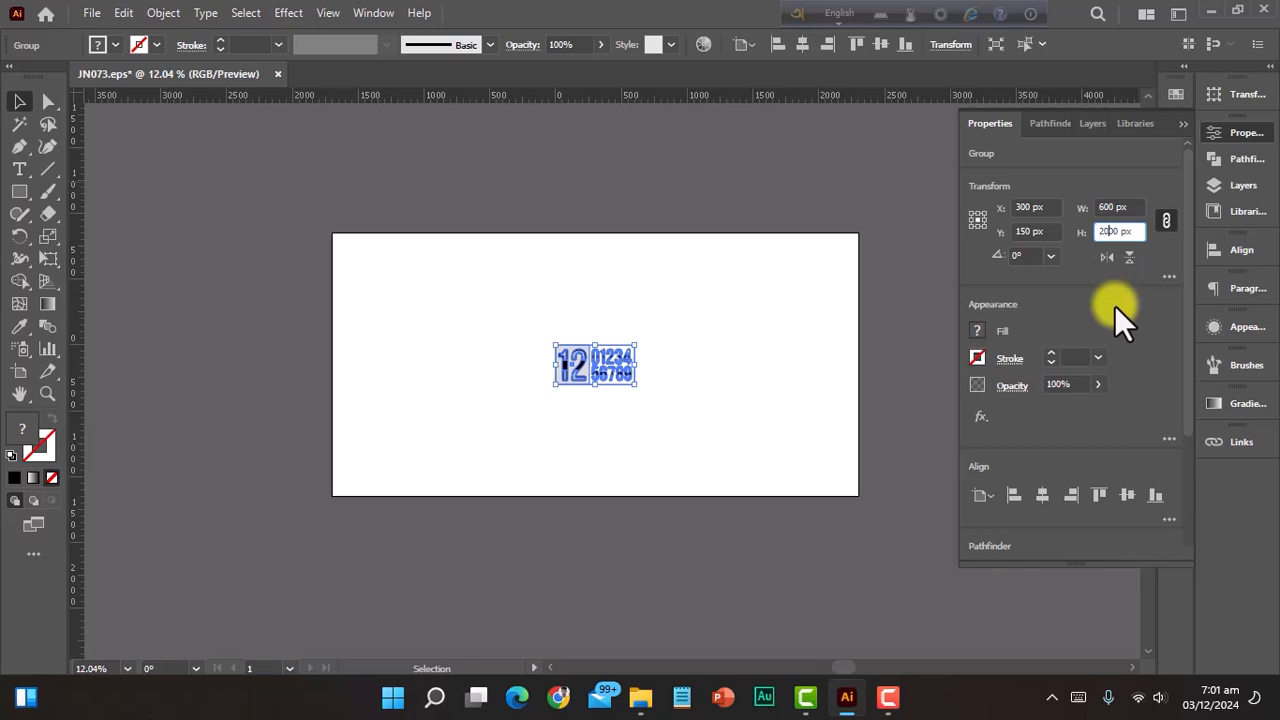
key(Return)
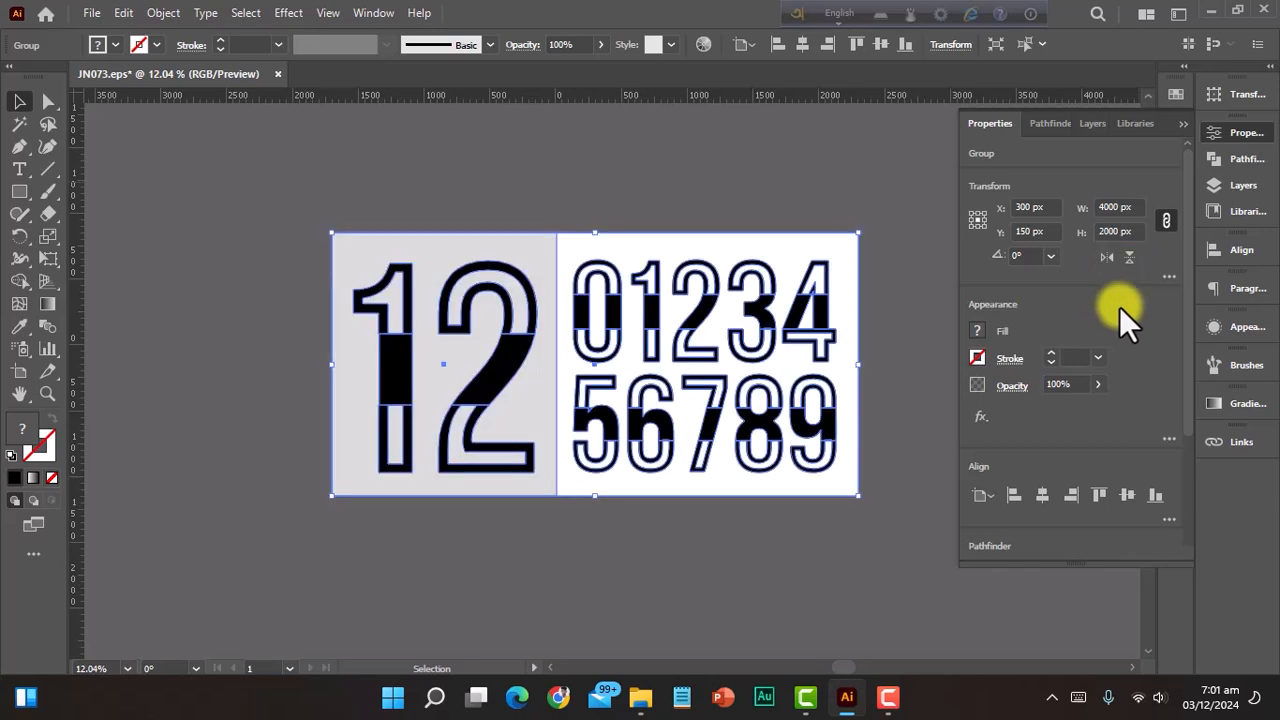
click(922, 537)
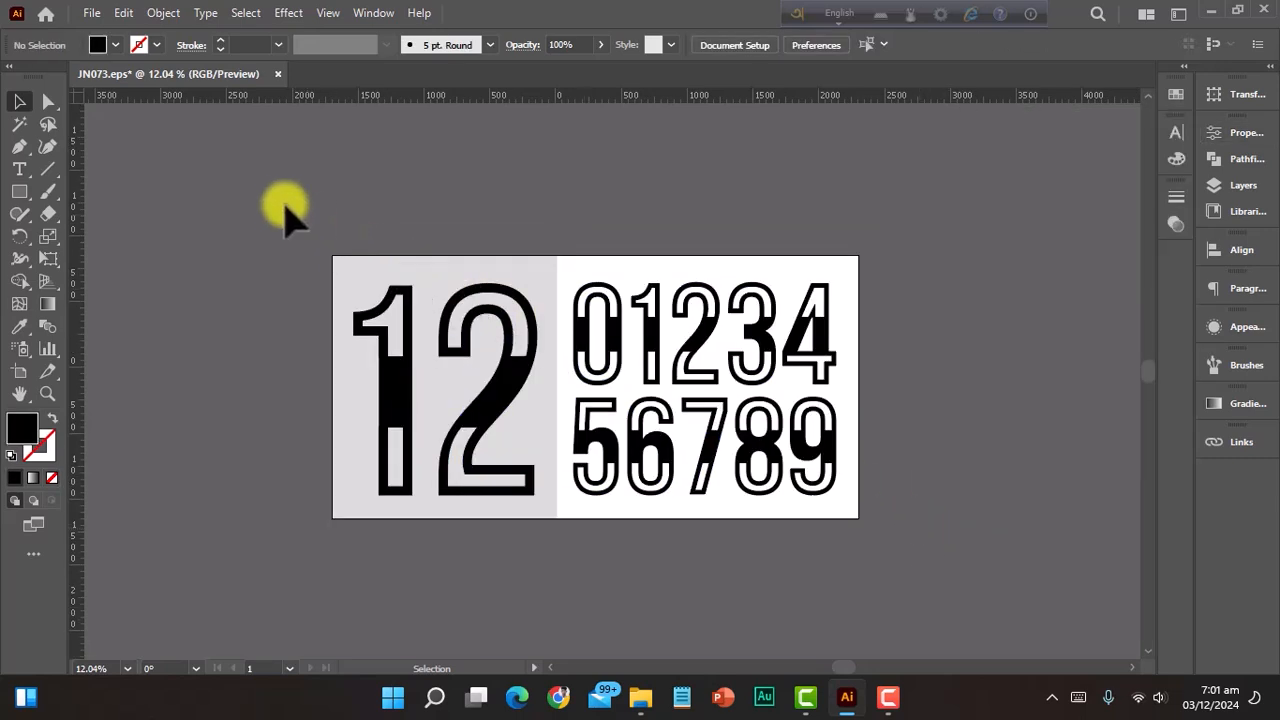
Step: Select all the artwork and save a copy as JN073.eps in Illustrator EPS format in the sutterstok subfolder of Jersey Number
drag(279, 202, 900, 543)
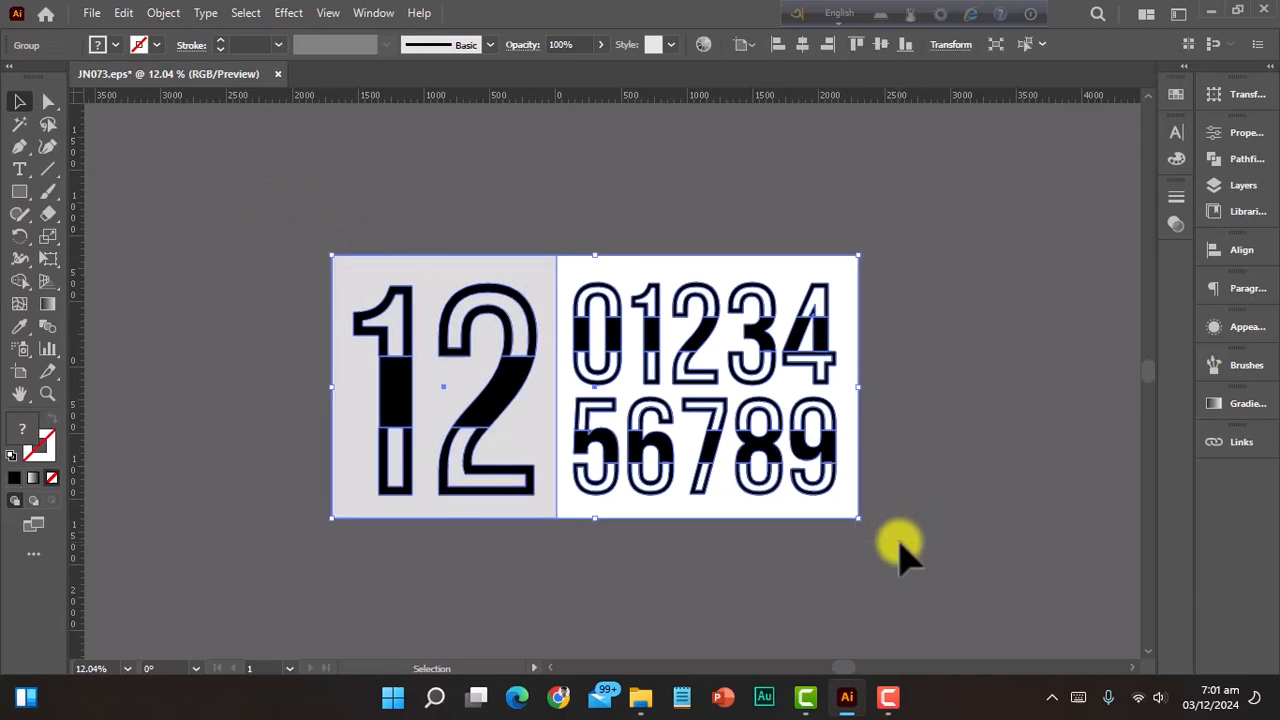
key(ctrl+shift+s)
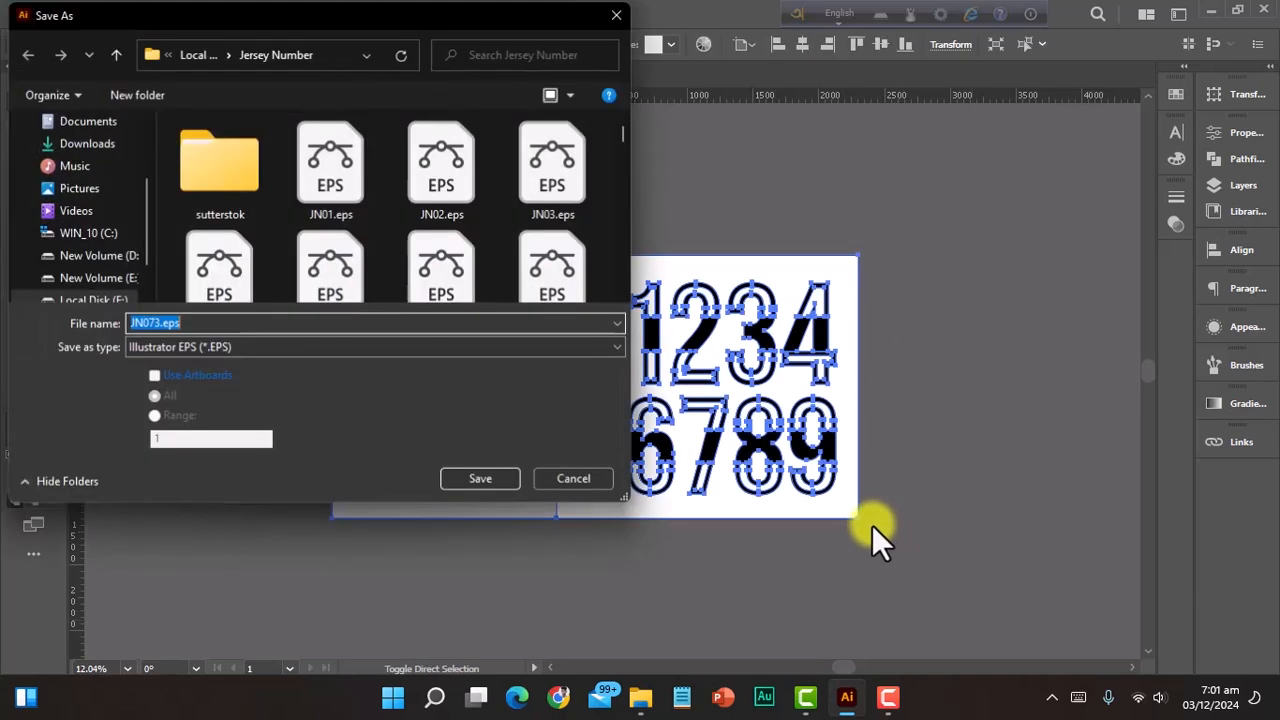
double_click(224, 175)
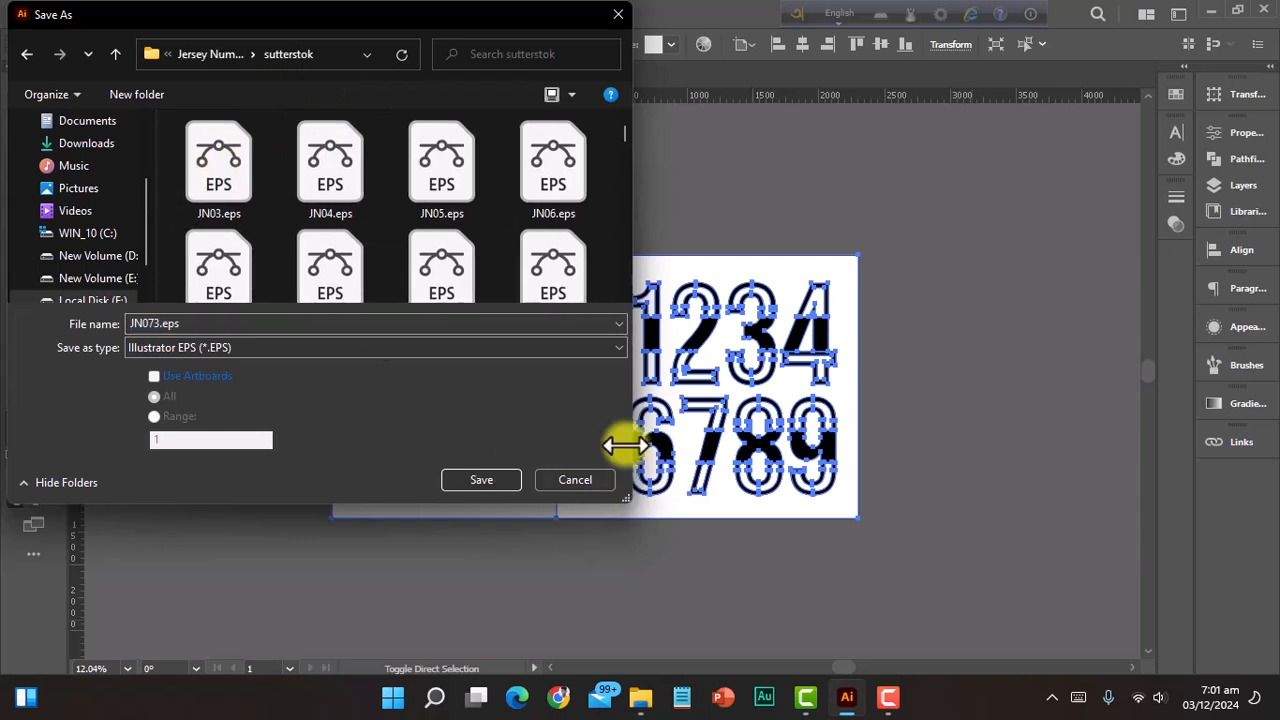
click(481, 480)
Step: Set the EPS version to Illustrator 10 EPS and complete the save
click(572, 82)
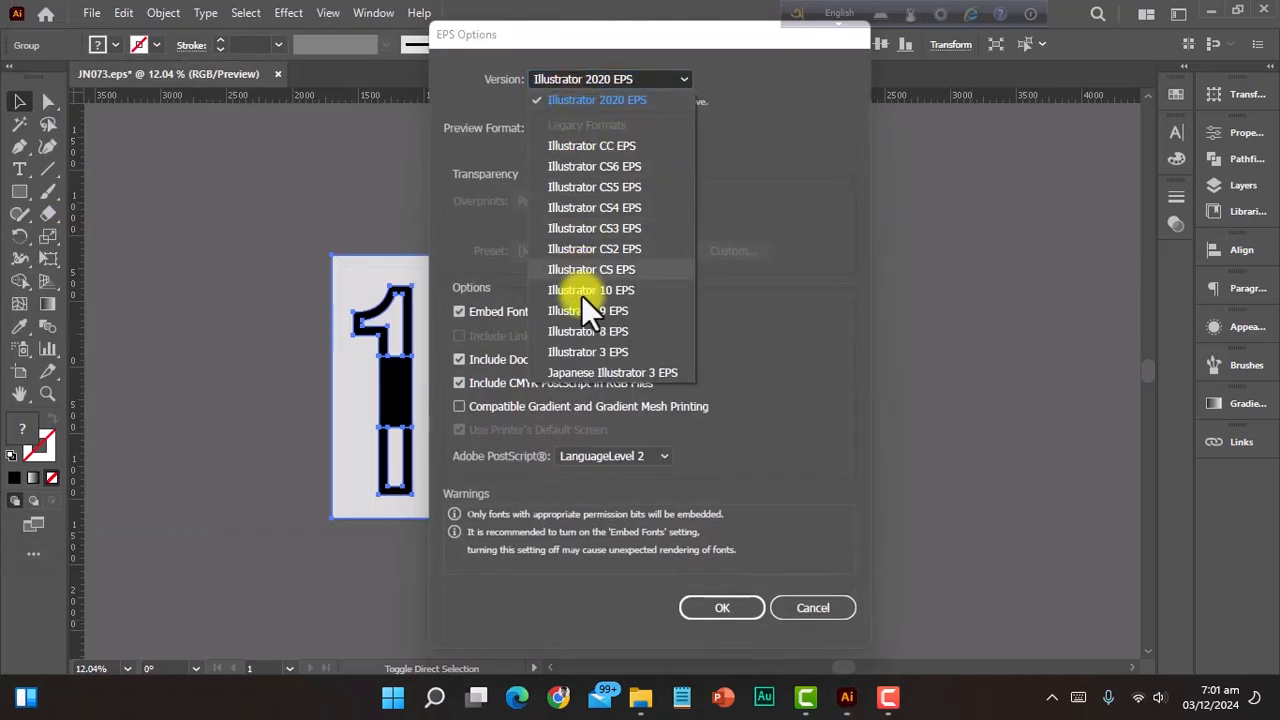
click(598, 292)
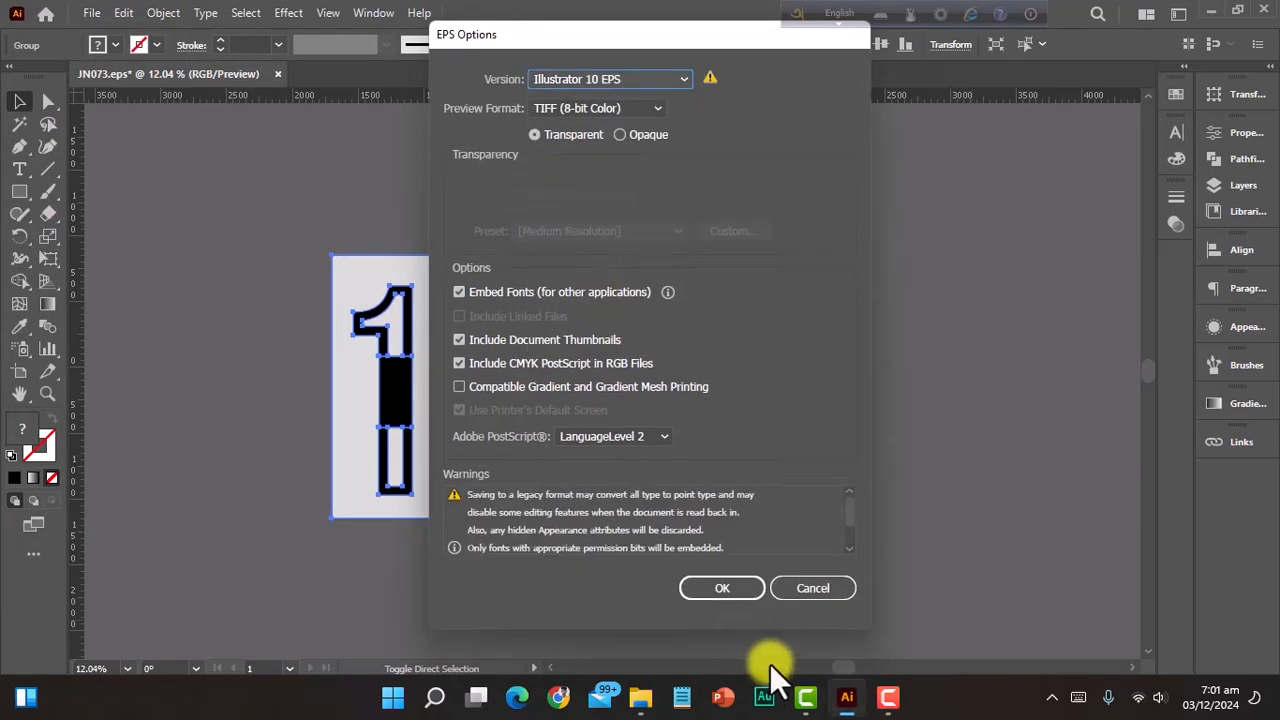
click(745, 603)
click(740, 377)
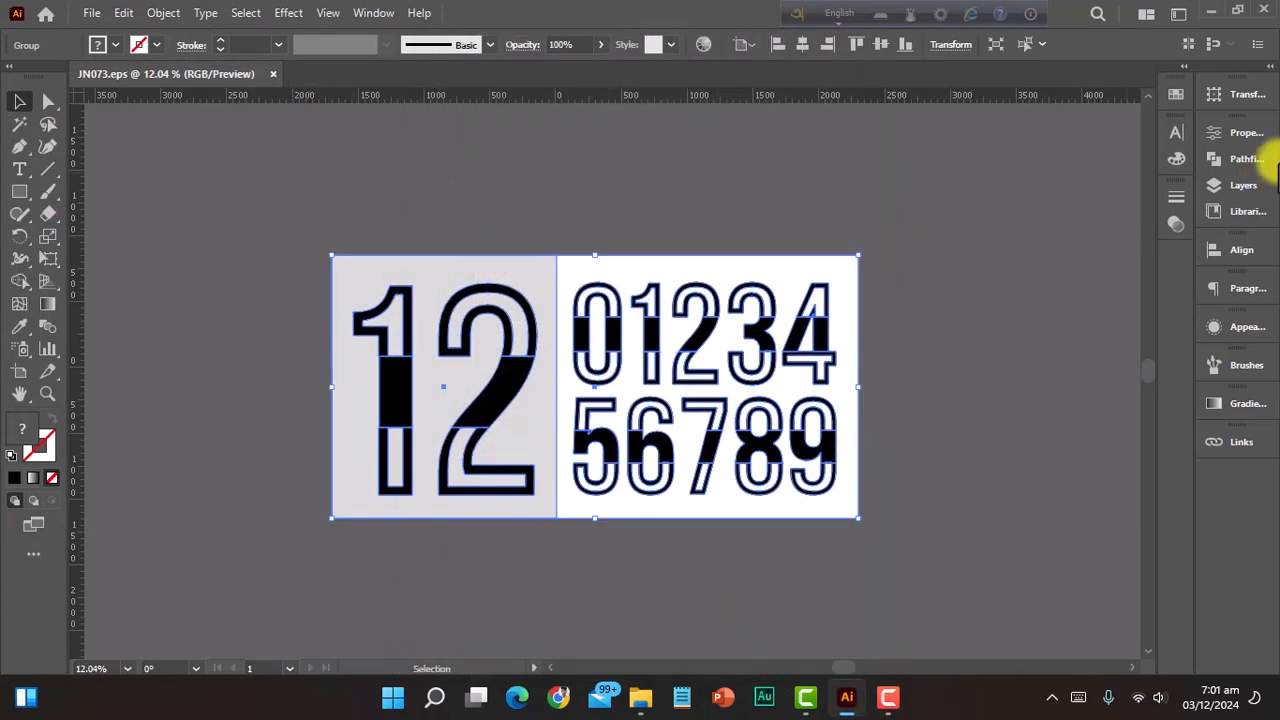
Step: Switch to File Explorer and check the saved JN073 files in the Jersey Number folder and its sutterstok subfolder
click(1210, 14)
mouse_move(640, 694)
click(718, 621)
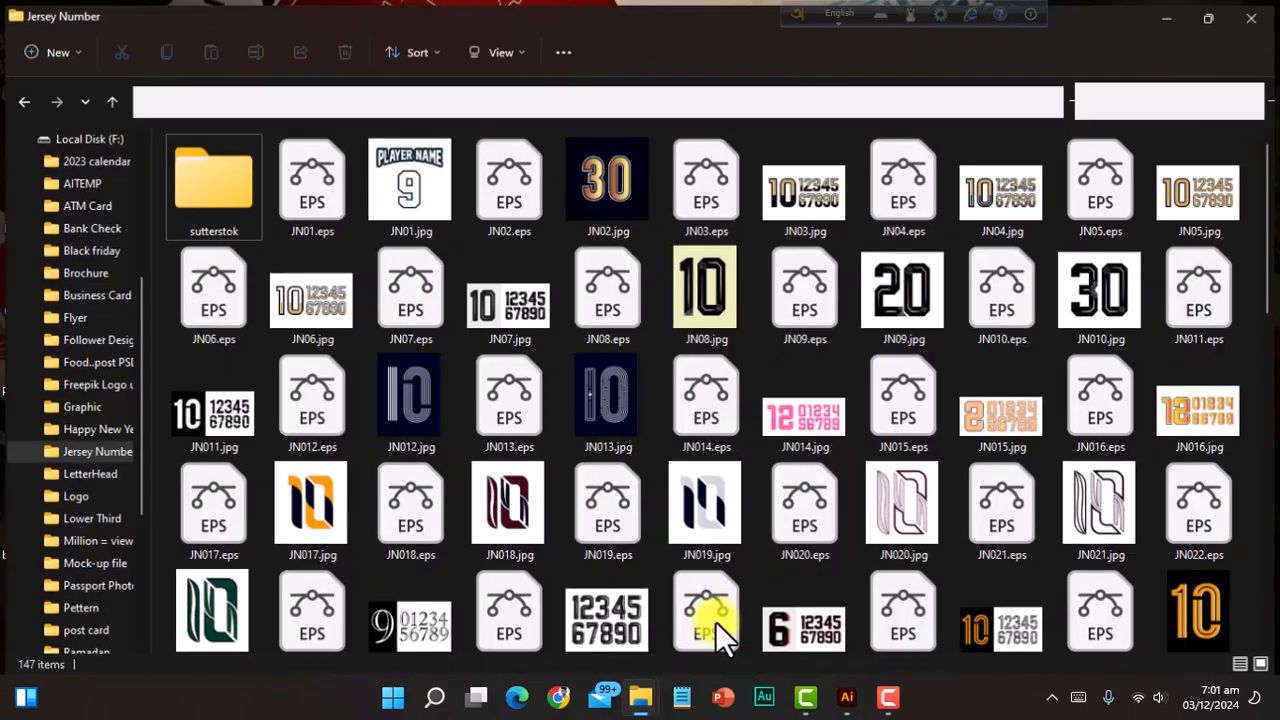
scroll(696, 506, down, 10)
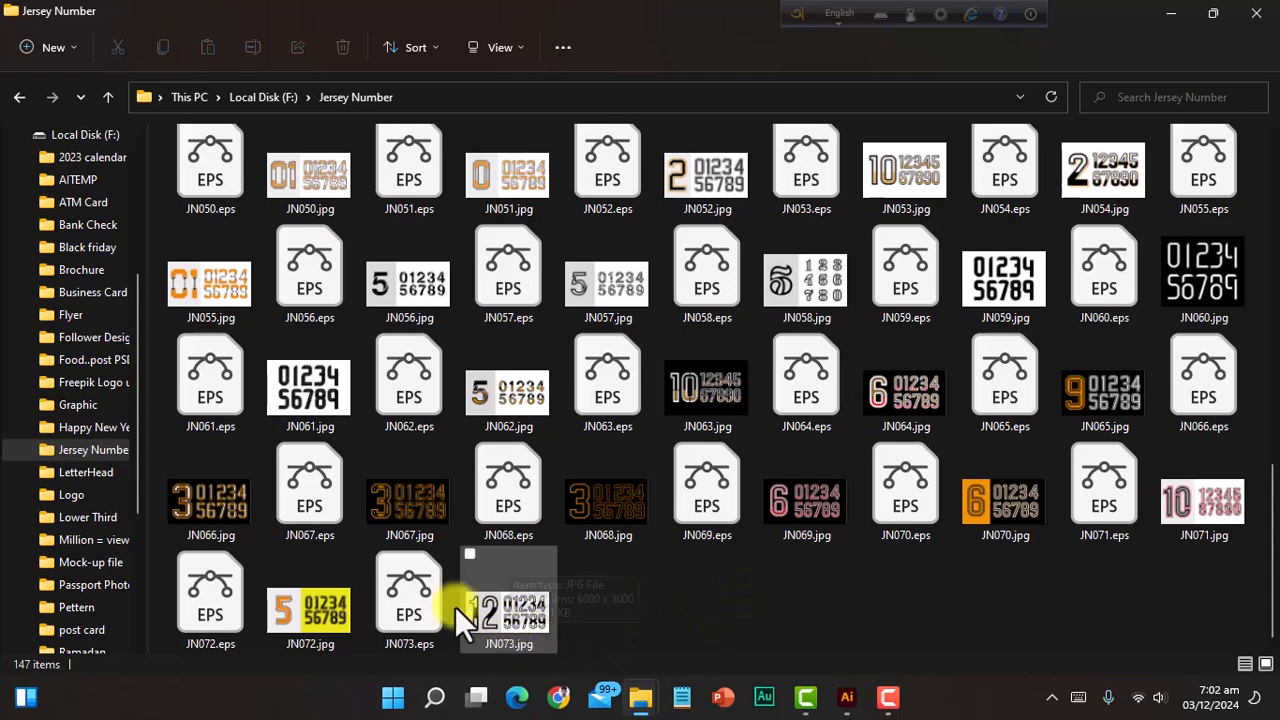
scroll(455, 606, up, 10)
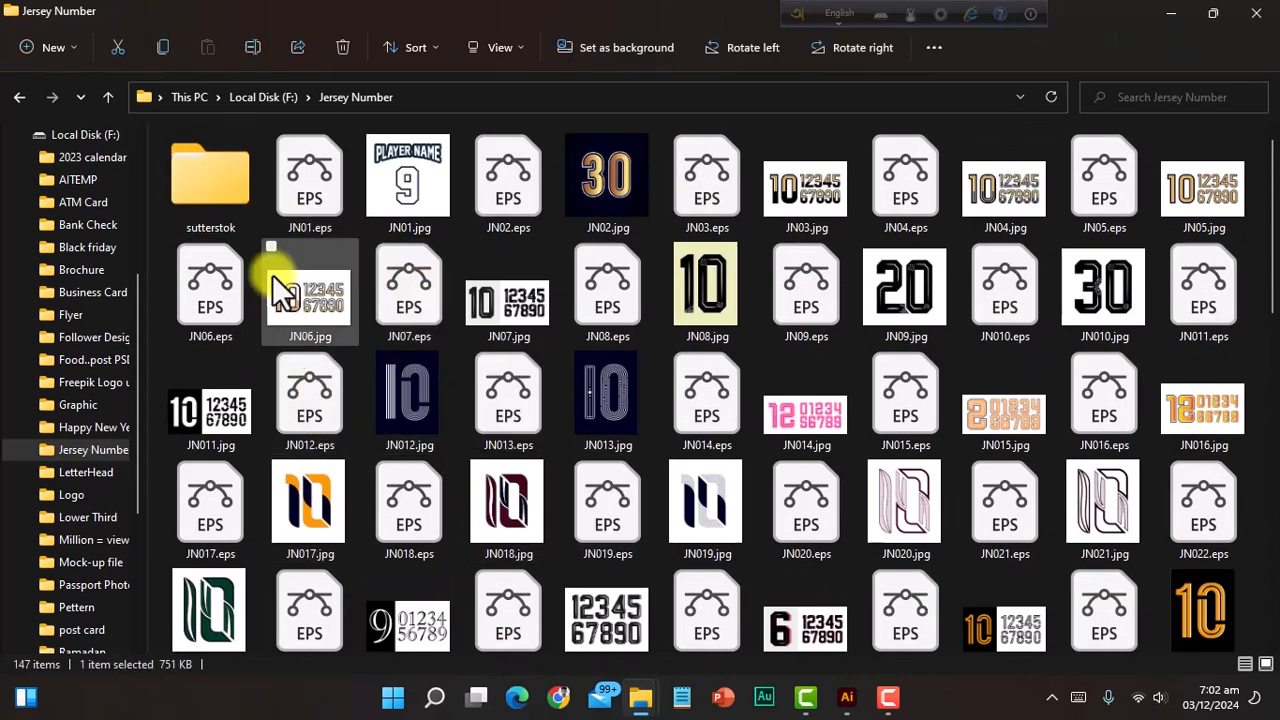
double_click(229, 166)
scroll(623, 421, down, 3)
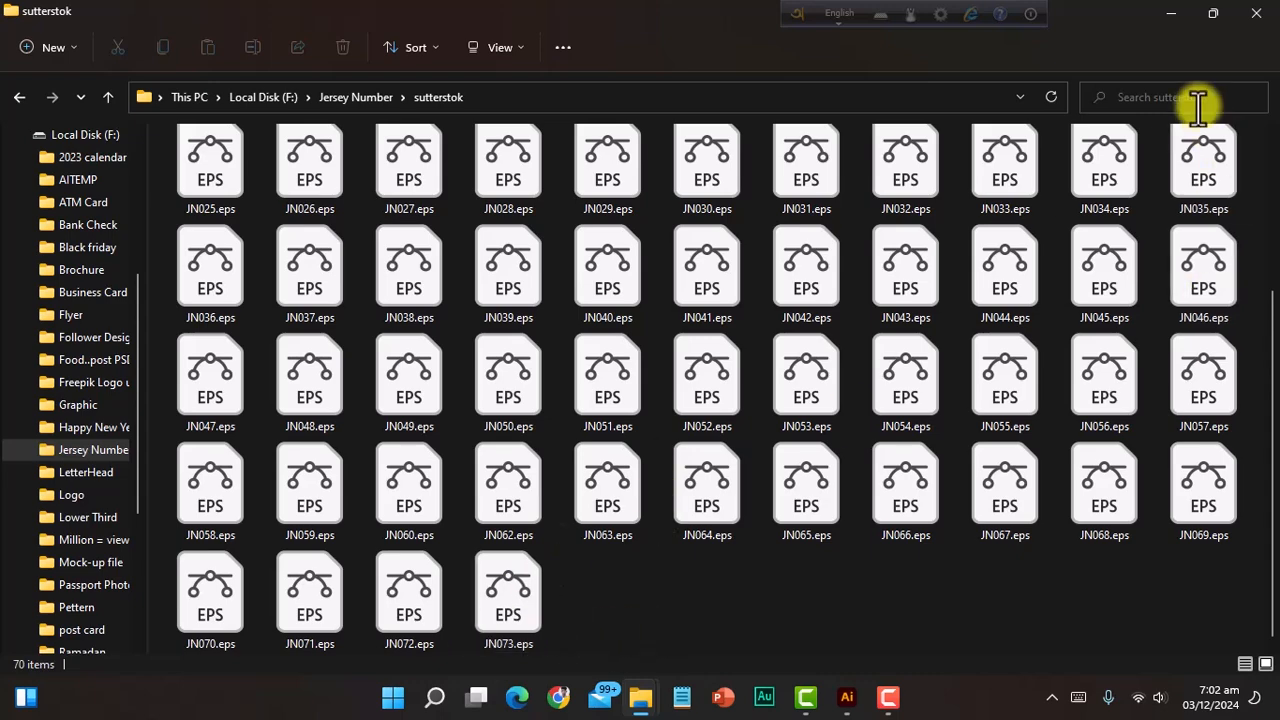
click(1171, 20)
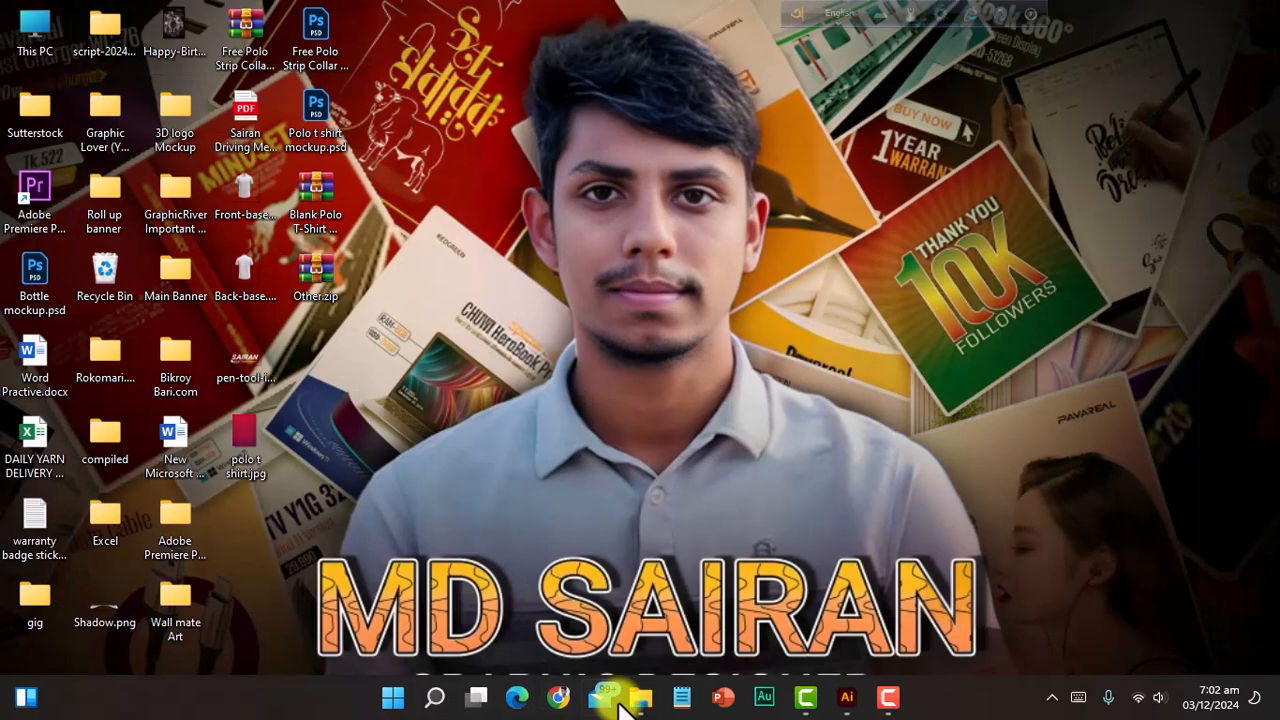
Step: Switch to Notepad, close the blank note and look through the Jersey keyword list in the existing notes
click(684, 699)
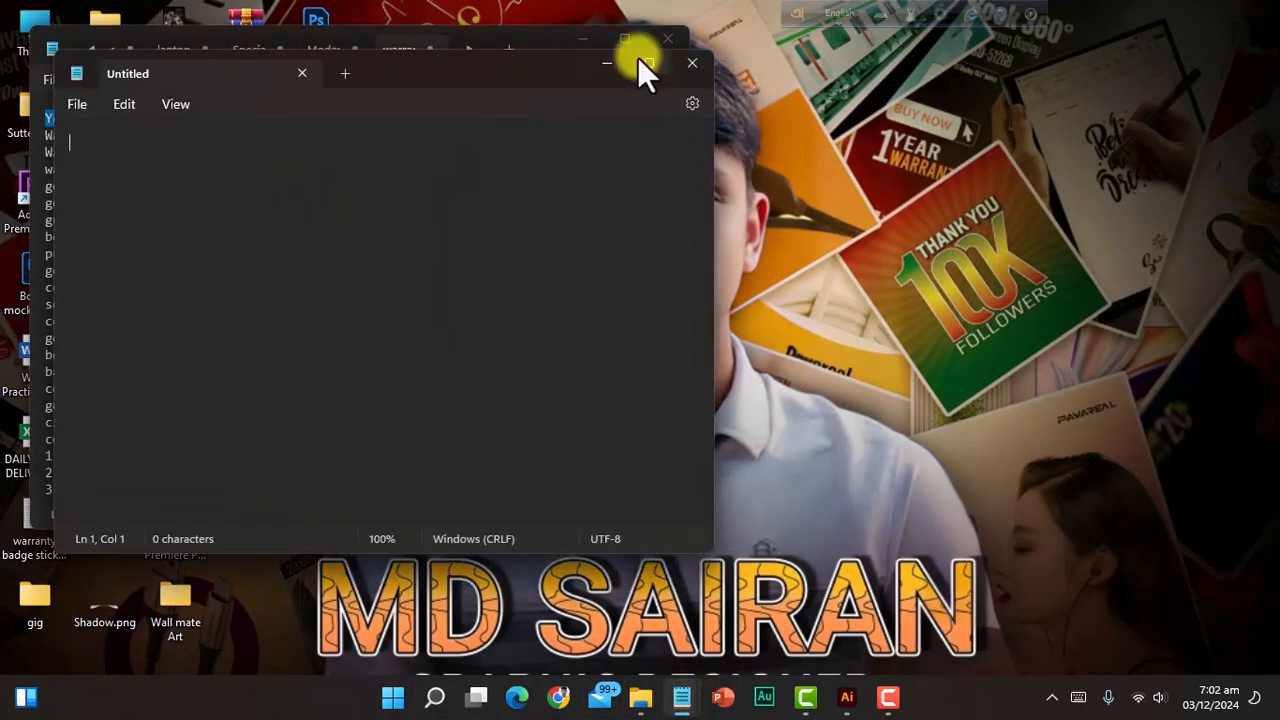
click(643, 65)
click(1248, 16)
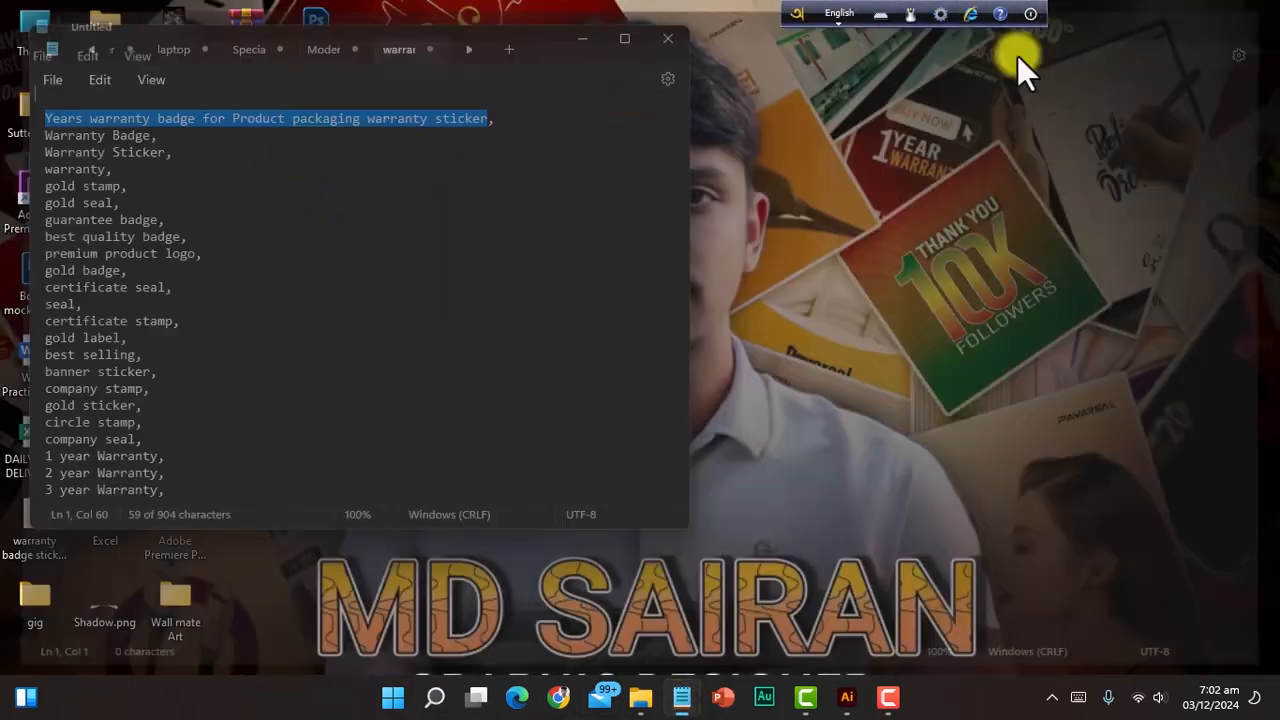
click(632, 40)
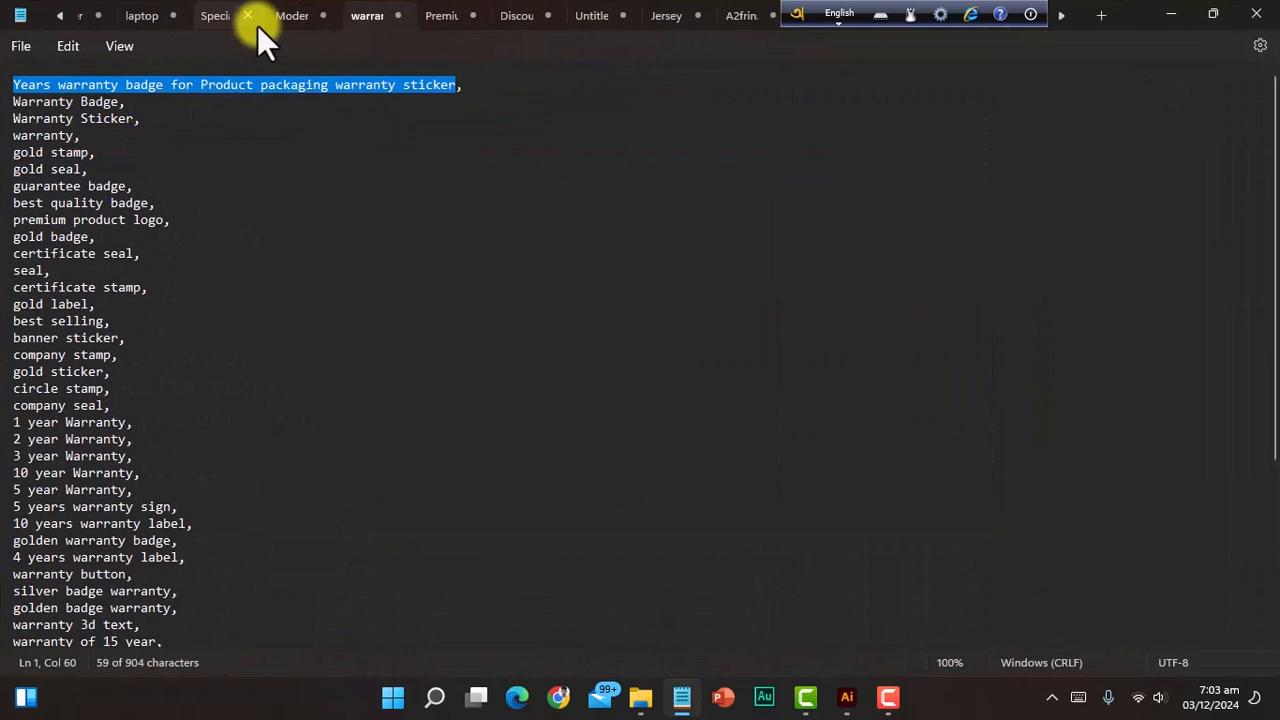
drag(820, 37, 1093, 51)
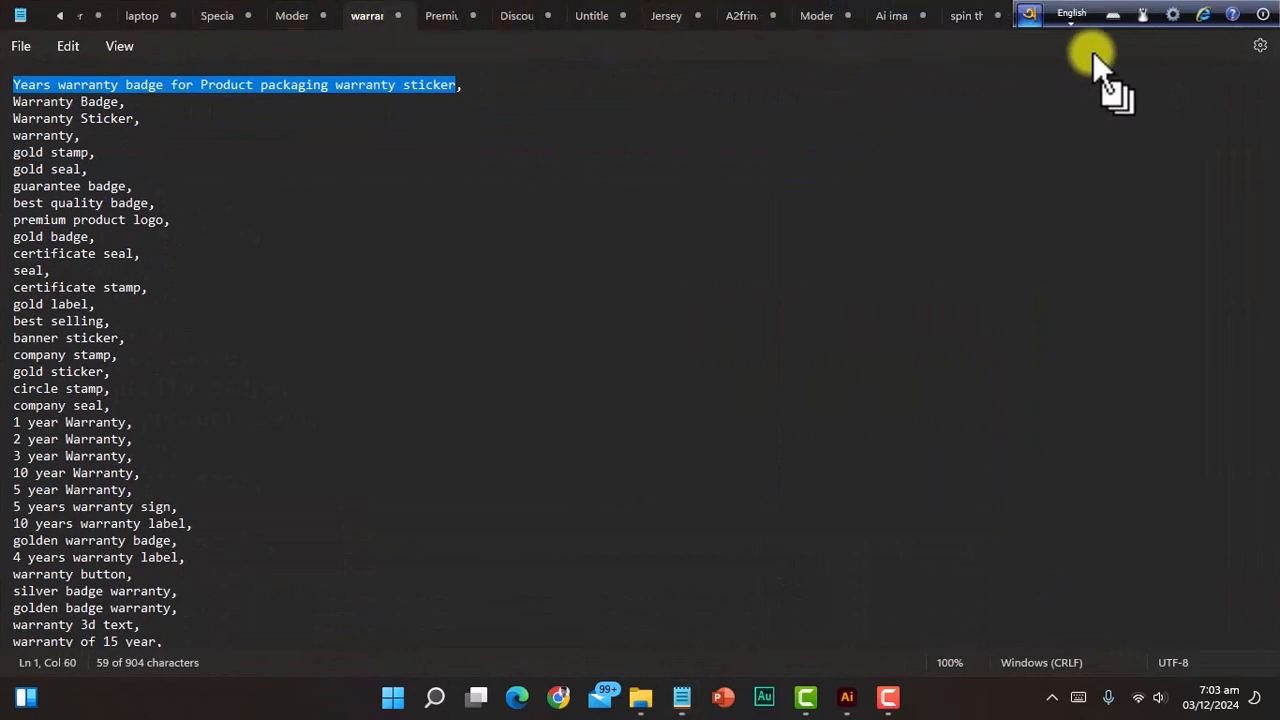
click(670, 15)
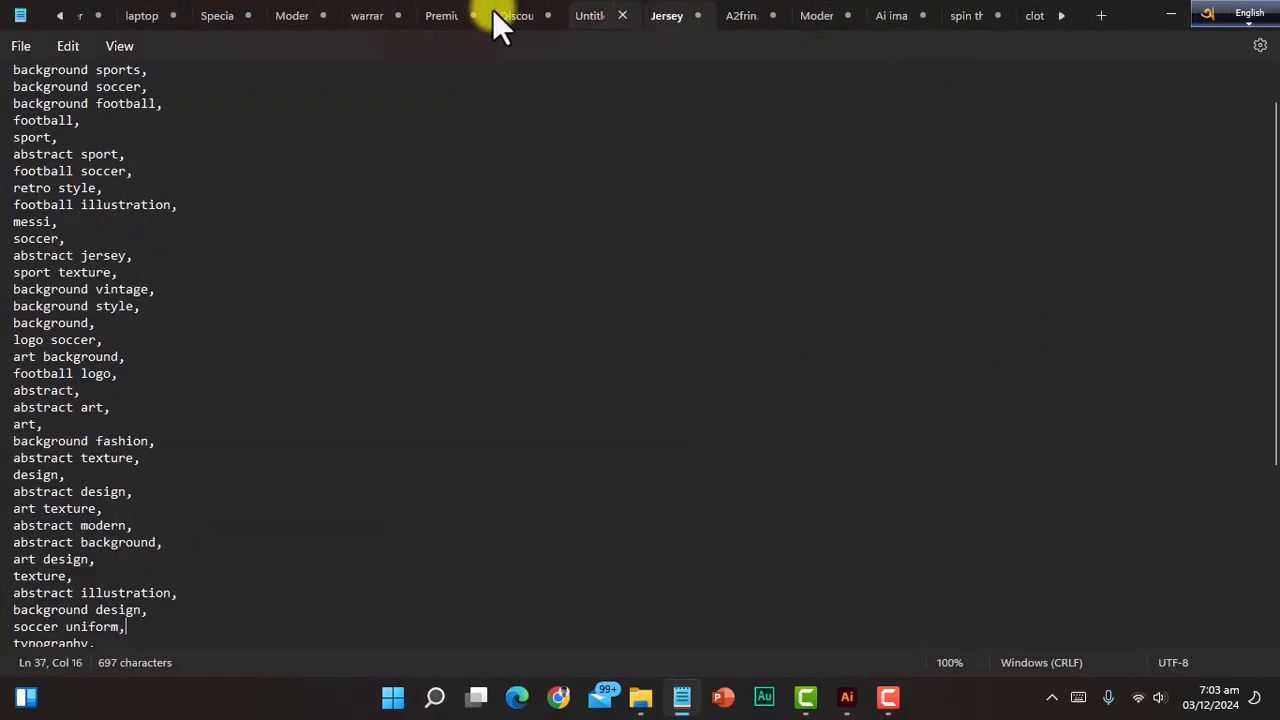
click(1172, 14)
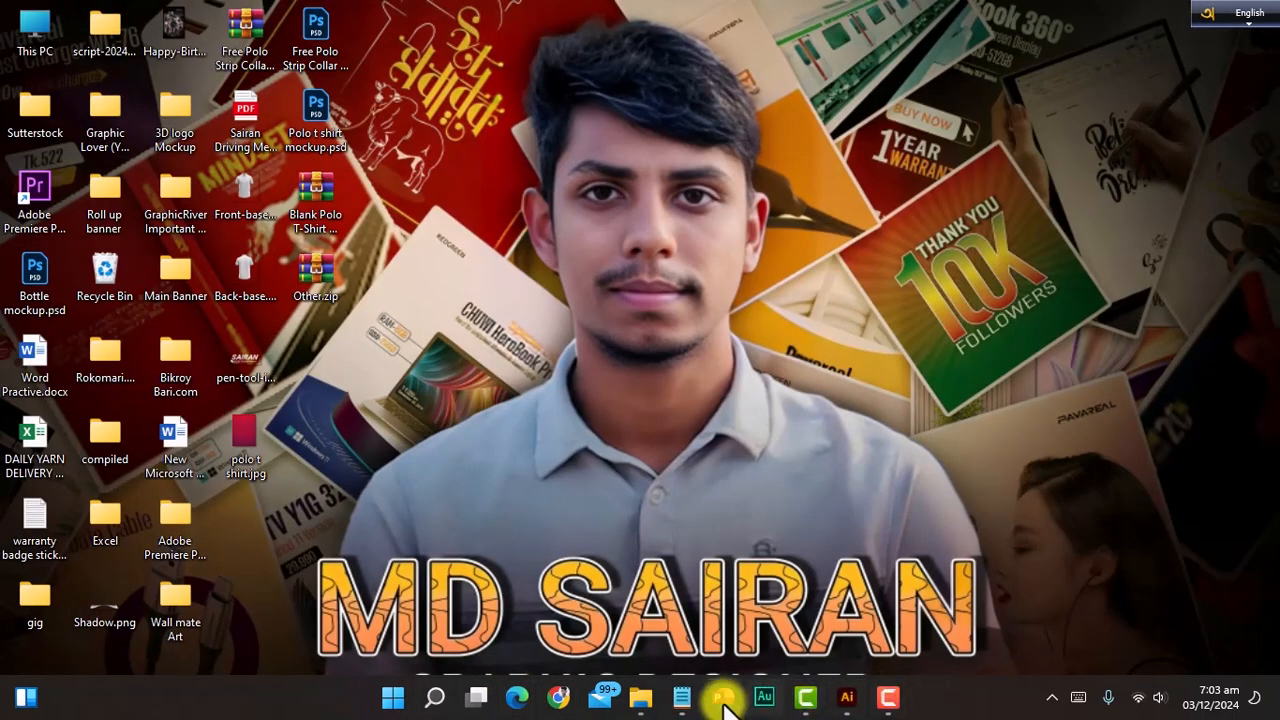
Step: Switch to Chrome and open the Shutterstock contributor dashboard
click(558, 697)
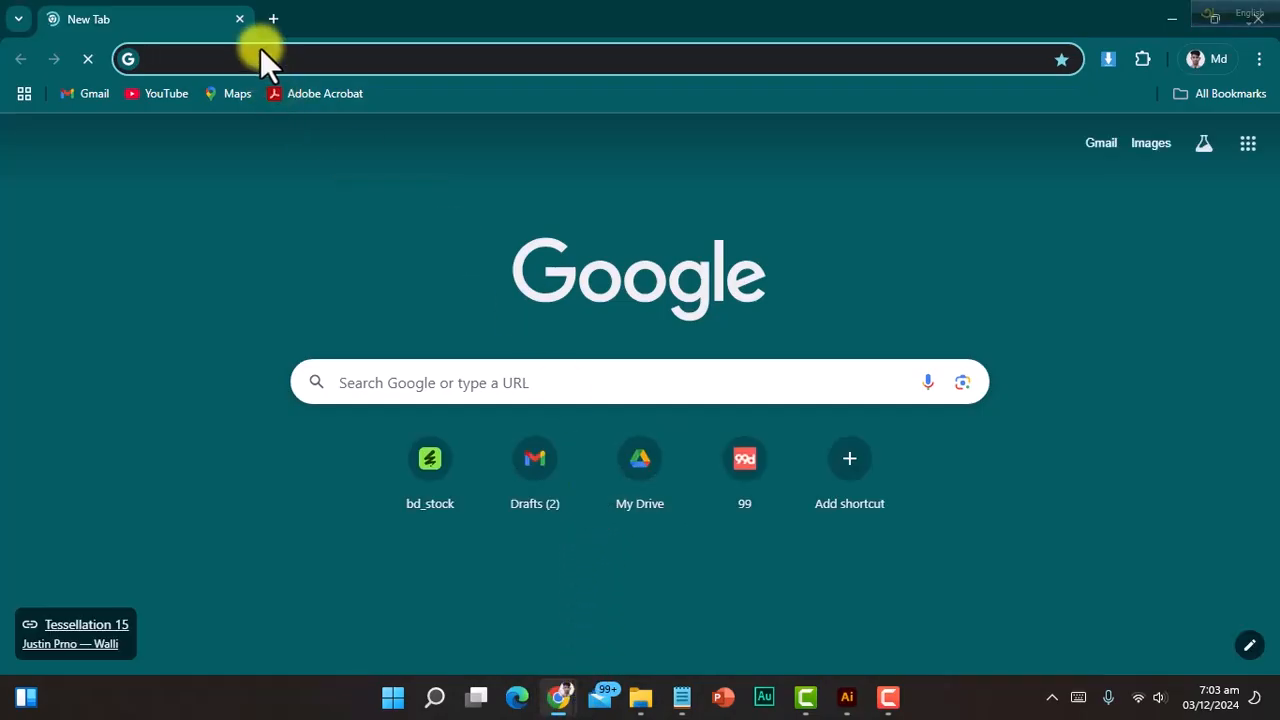
scroll(639, 392, down, 4)
scroll(684, 396, up, 4)
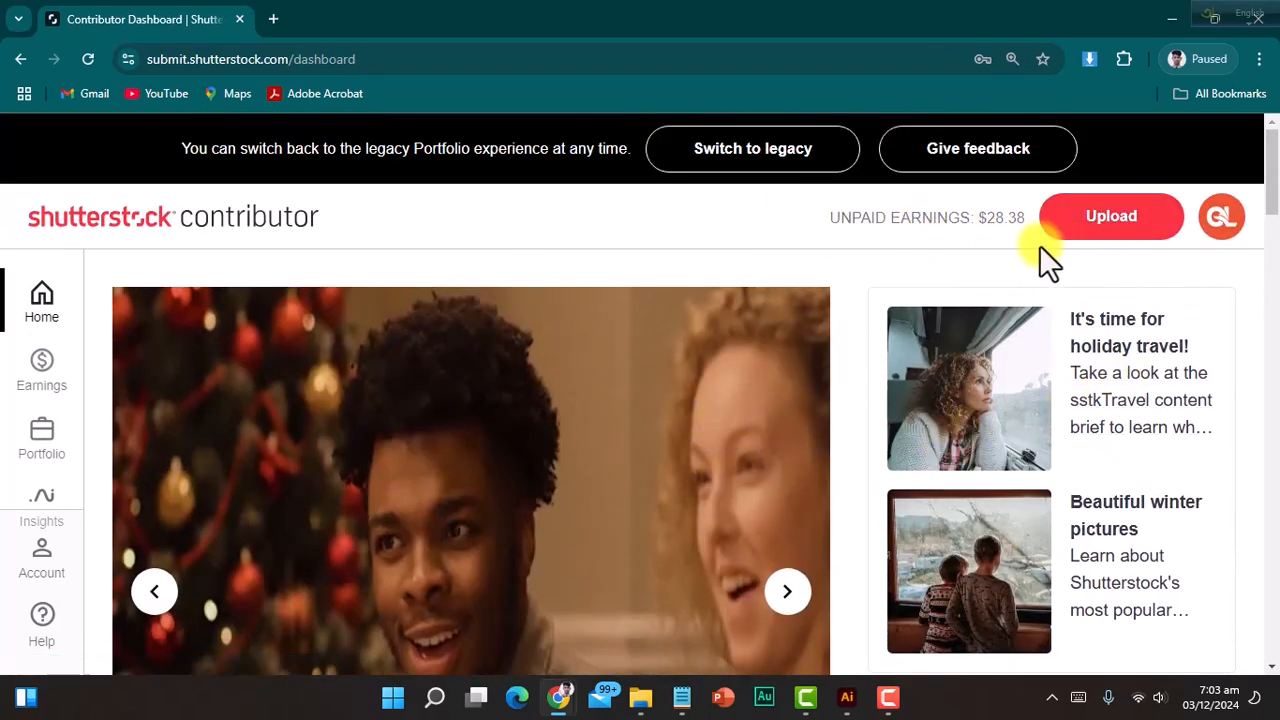
scroll(858, 395, down, 3)
scroll(866, 420, up, 3)
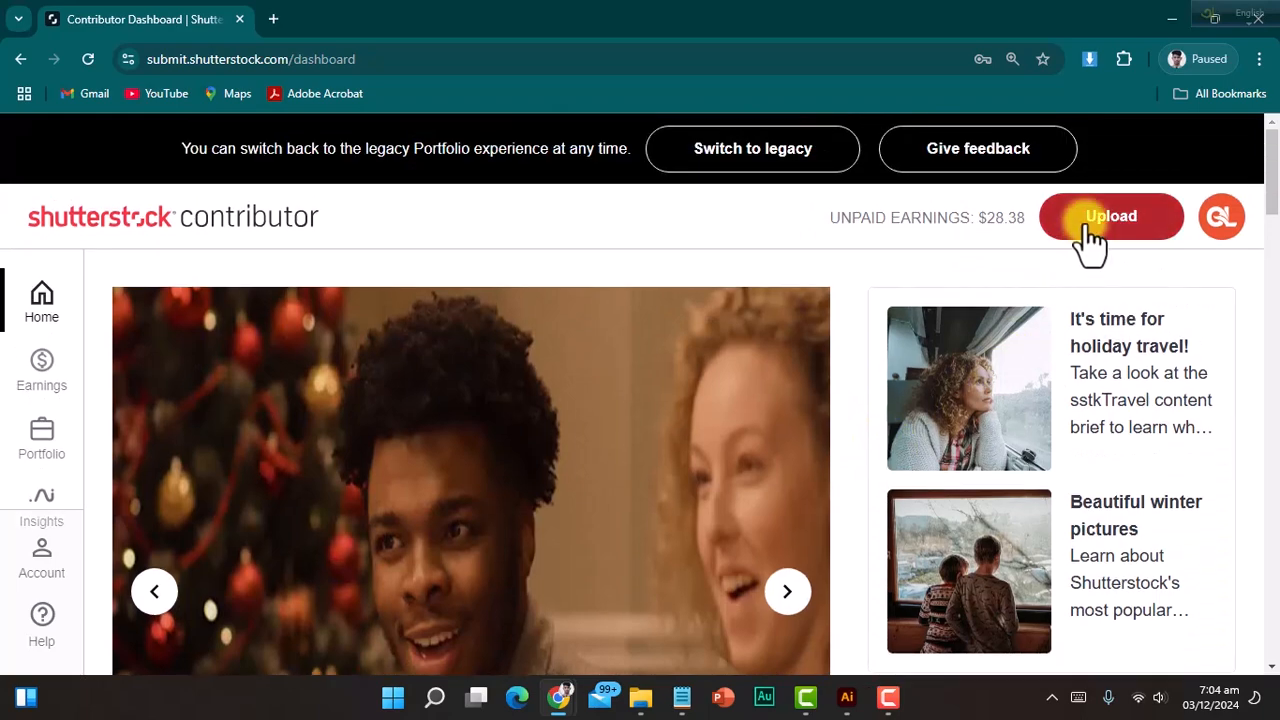
Step: Upload JN073.eps from the sutterstok folder to the Shutterstock contributor account
click(1086, 238)
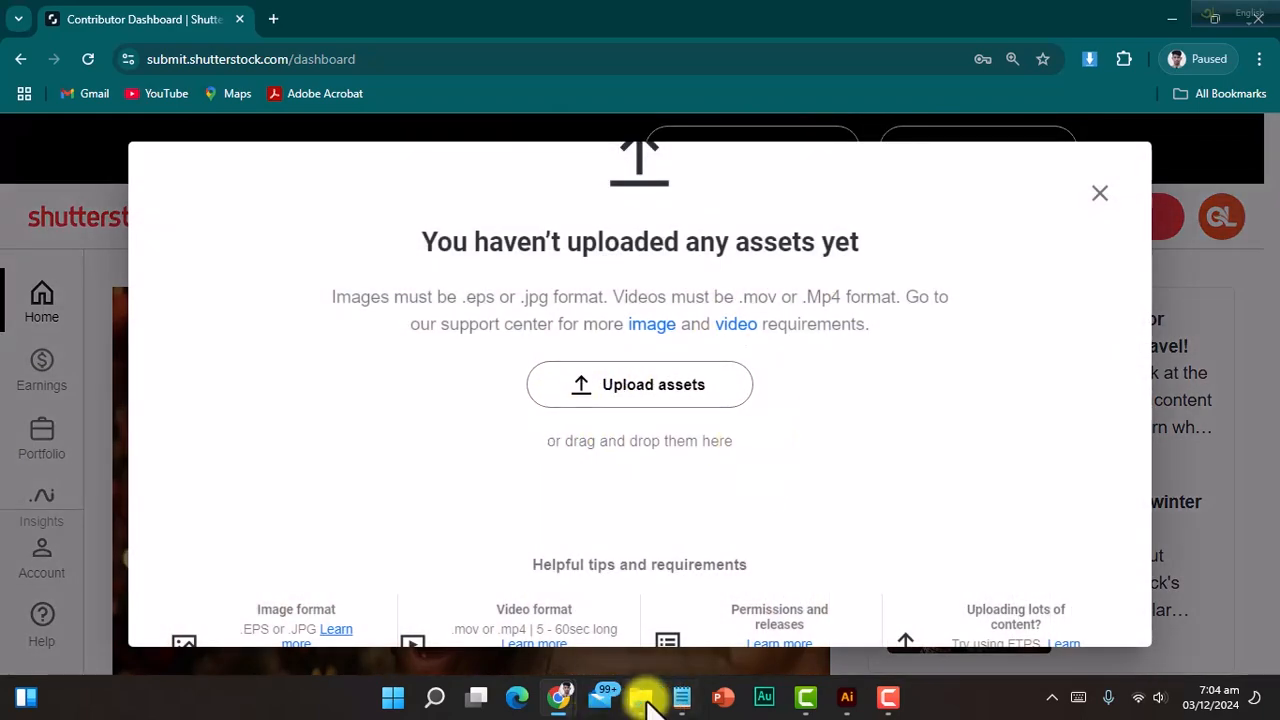
mouse_move(645, 700)
click(700, 621)
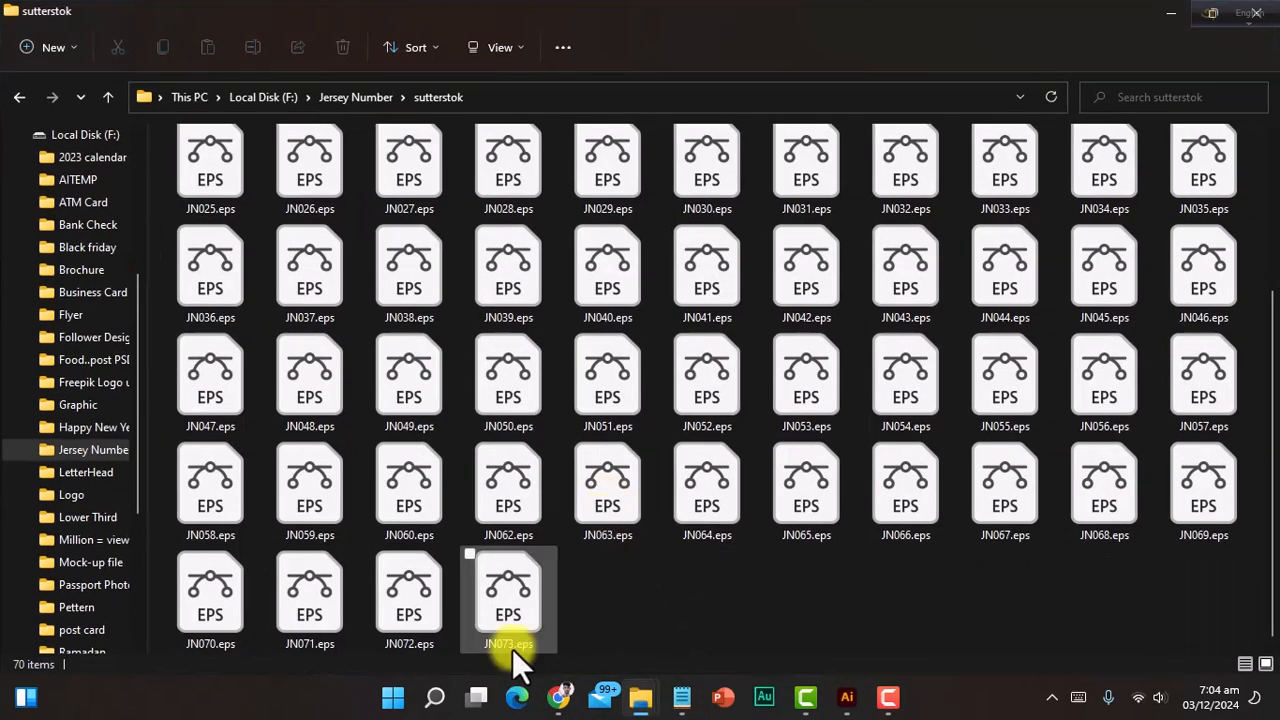
drag(508, 640, 615, 420)
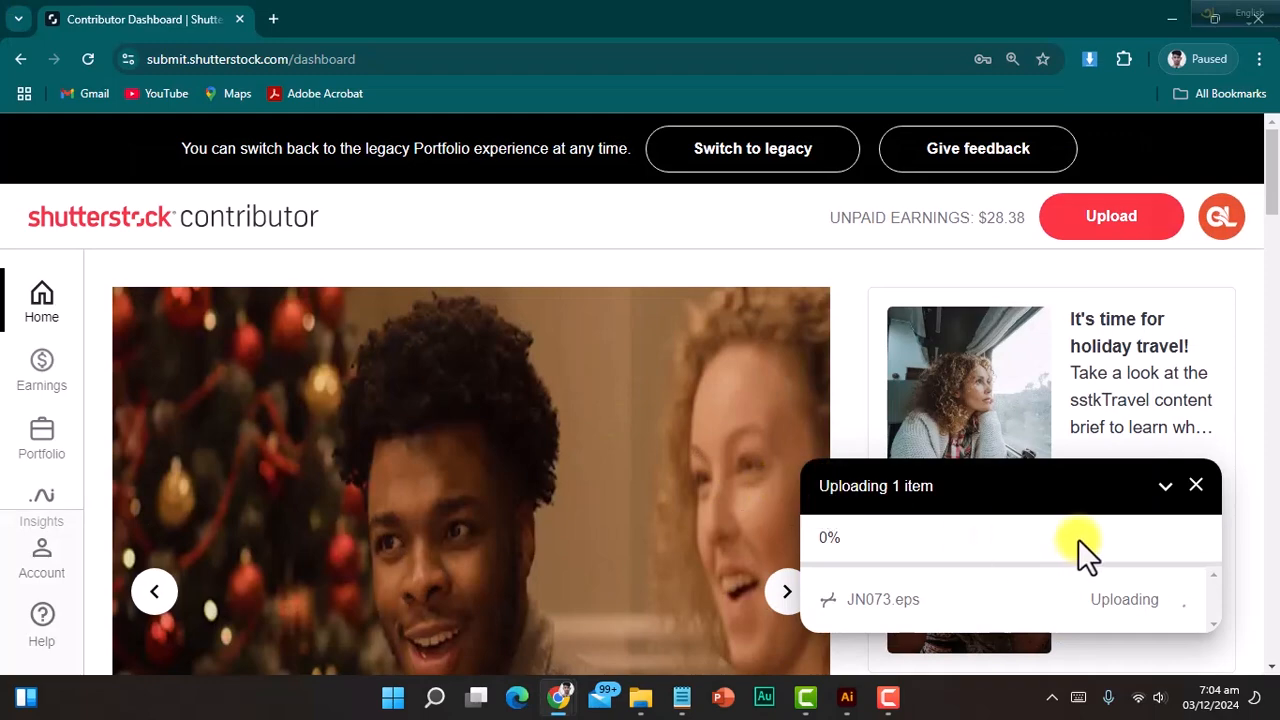
scroll(212, 452, down, 3)
scroll(158, 445, up, 3)
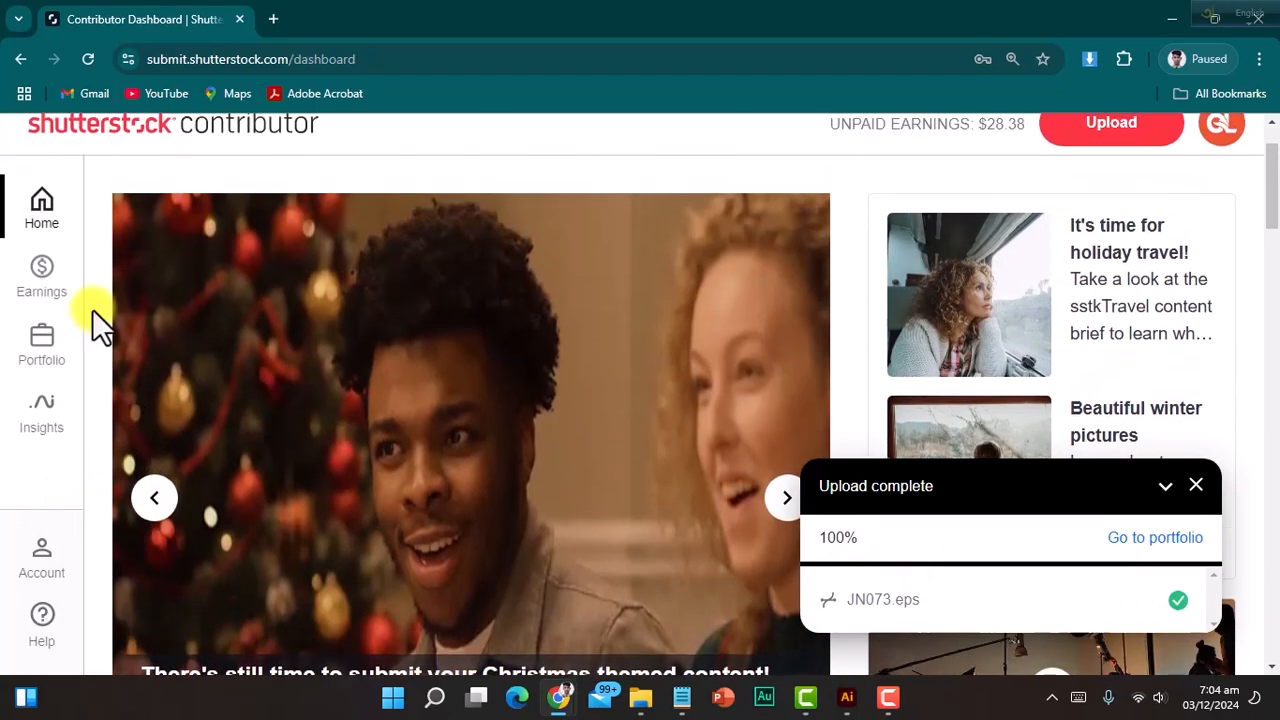
Step: Open the portfolio's Submit content page to view the images not yet submitted
click(45, 458)
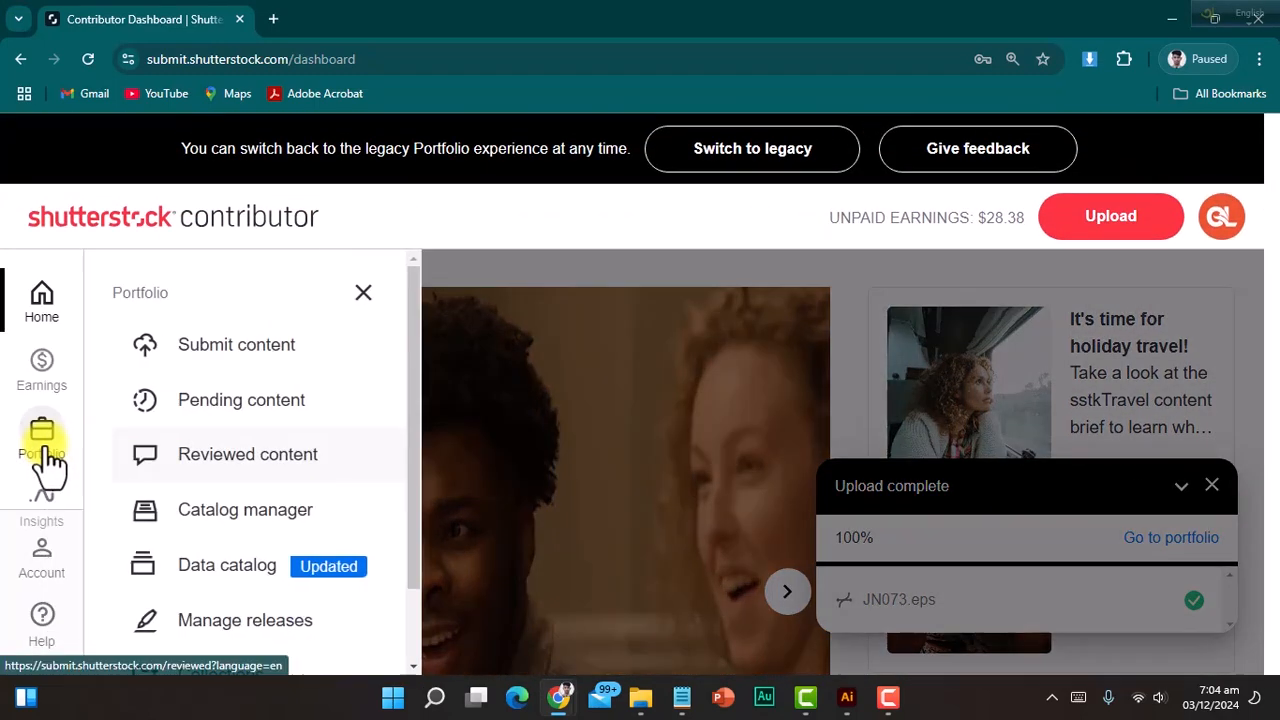
click(263, 362)
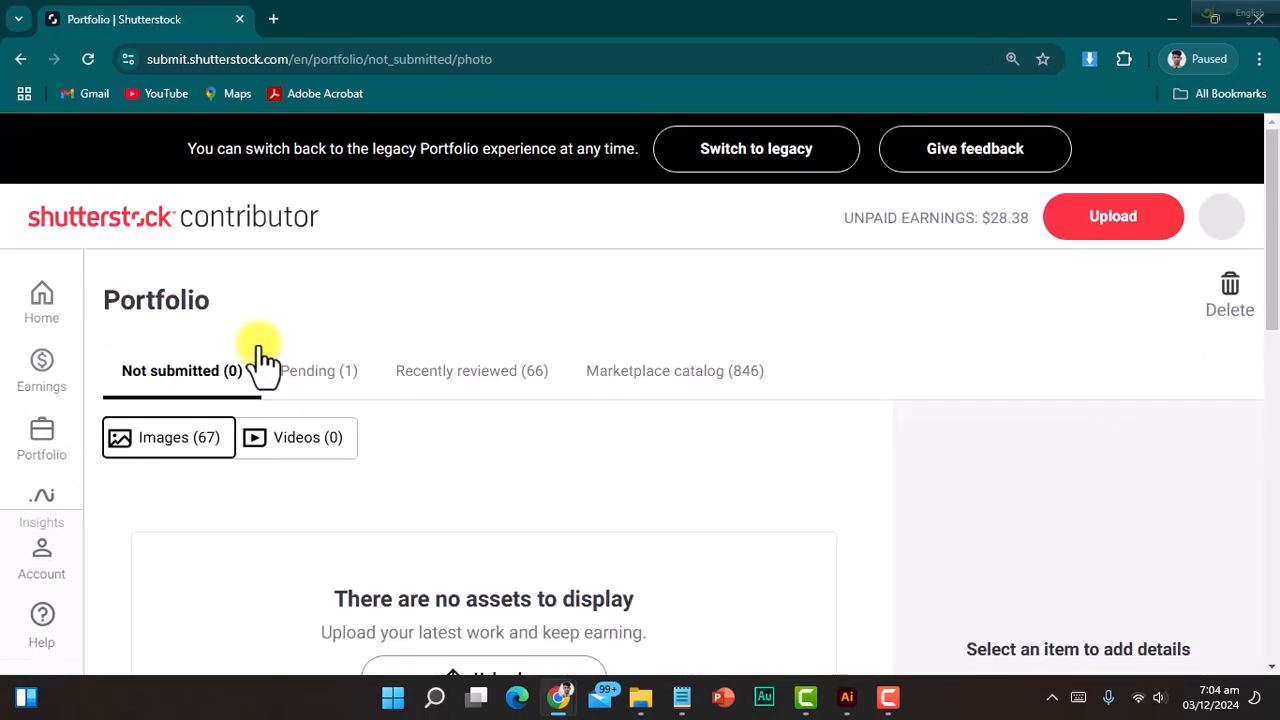
scroll(490, 450, down, 1)
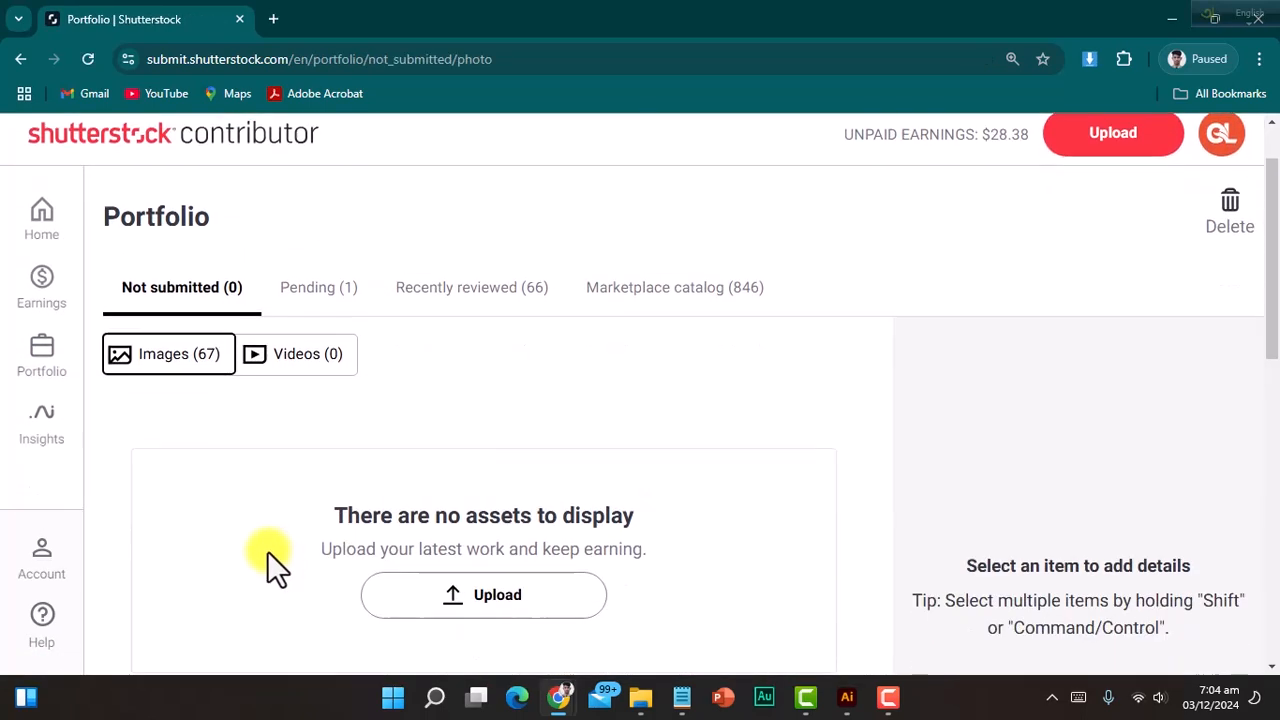
Step: Reload the Shutterstock portfolio and check the not submitted images for the uploaded JN073.eps
click(88, 59)
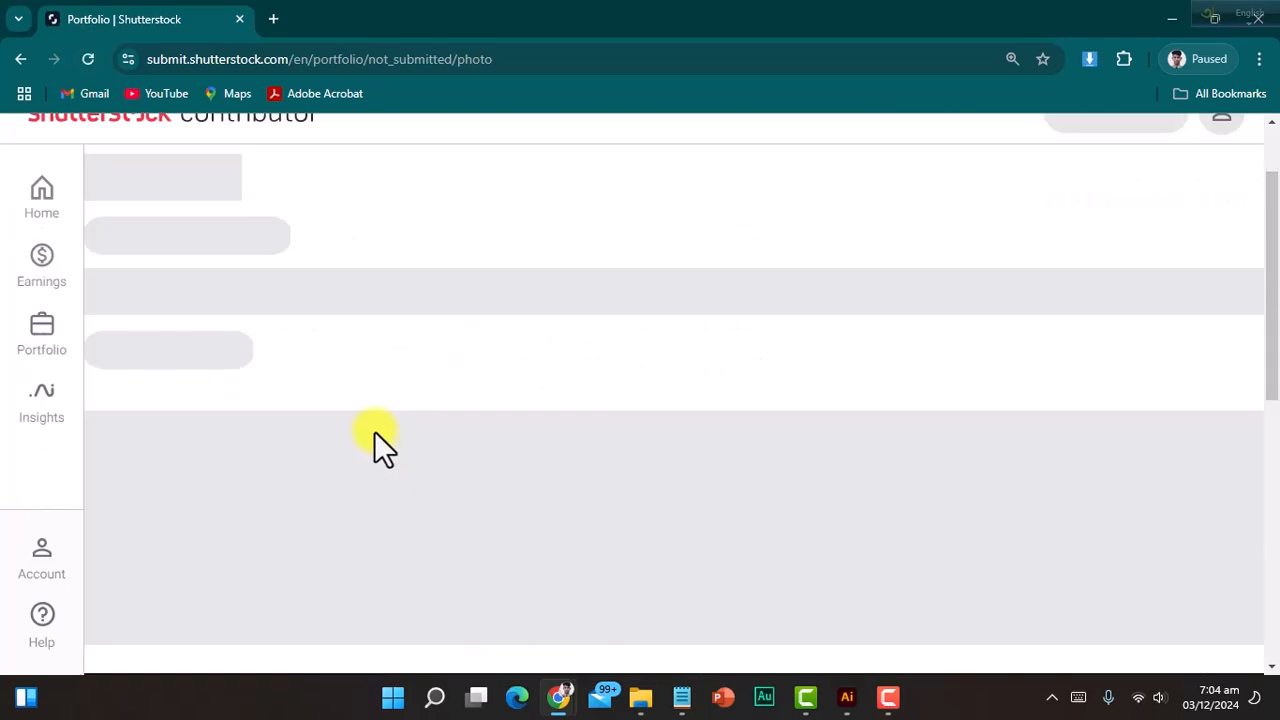
scroll(272, 374, down, 2)
scroll(271, 374, up, 3)
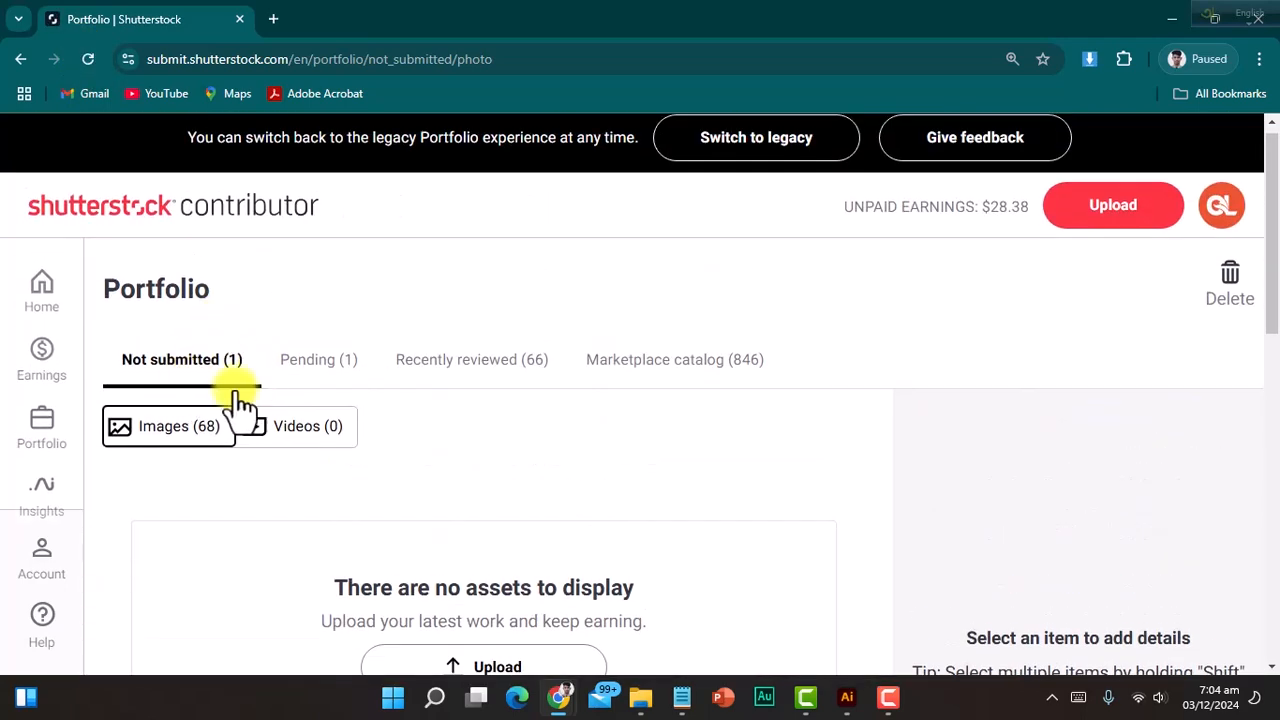
scroll(309, 437, down, 5)
scroll(125, 385, up, 5)
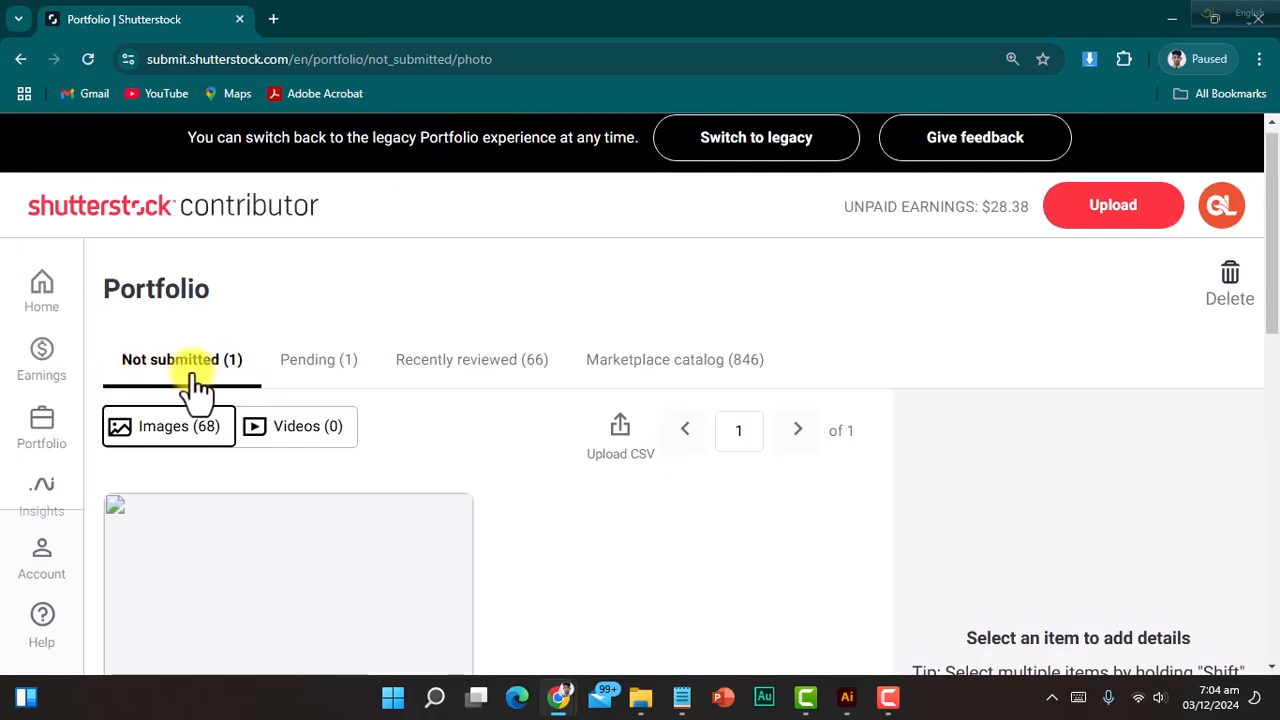
scroll(240, 390, down, 4)
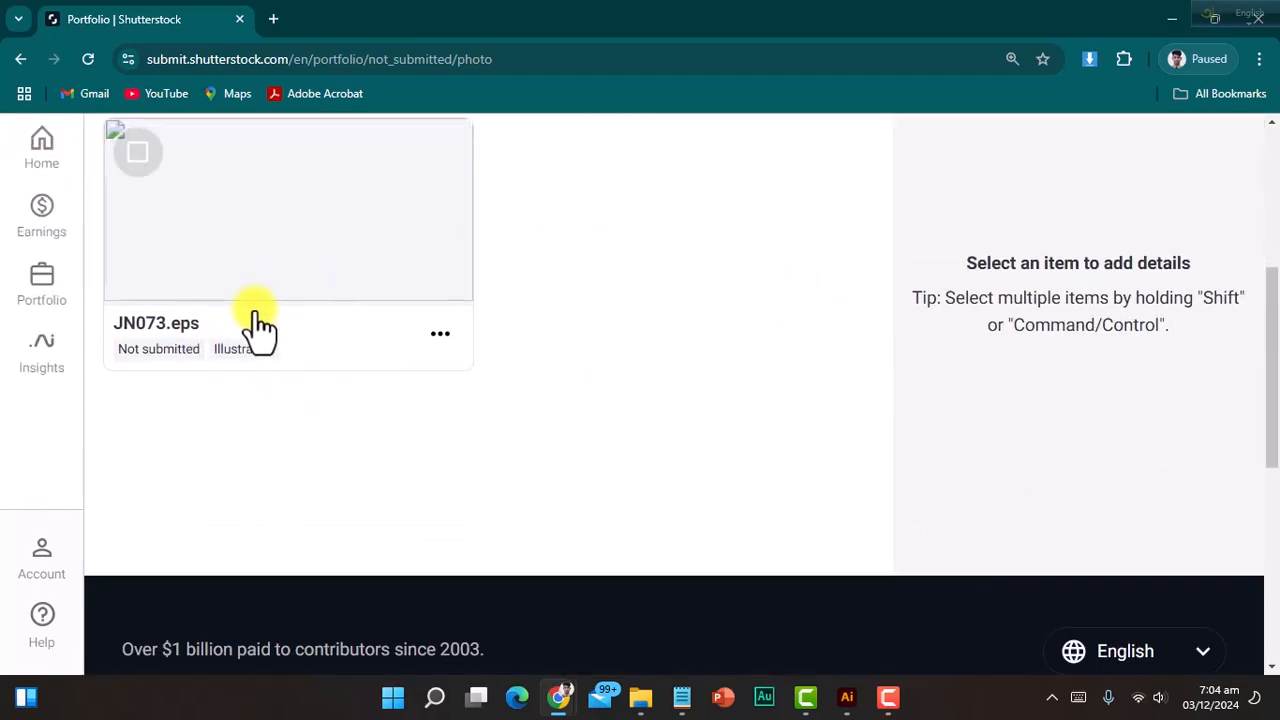
scroll(257, 349, up, 2)
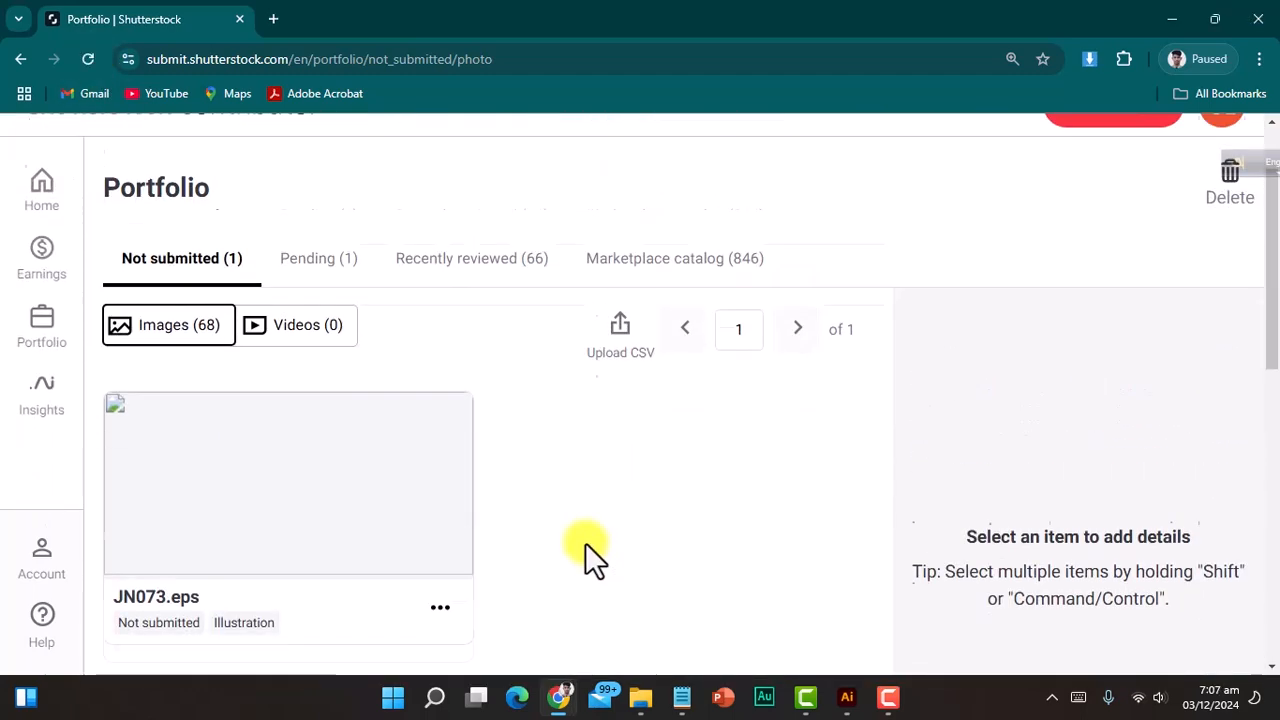
scroll(585, 542, up, 2)
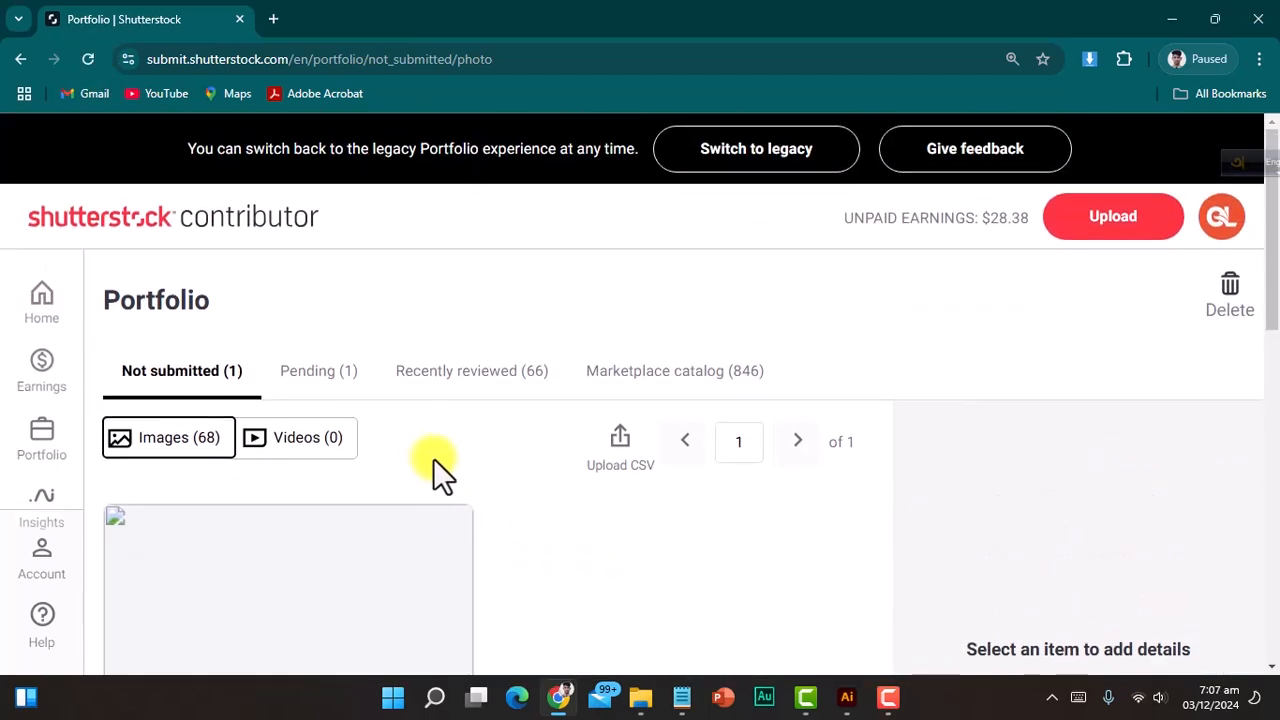
scroll(326, 343, down, 5)
scroll(246, 343, up, 4)
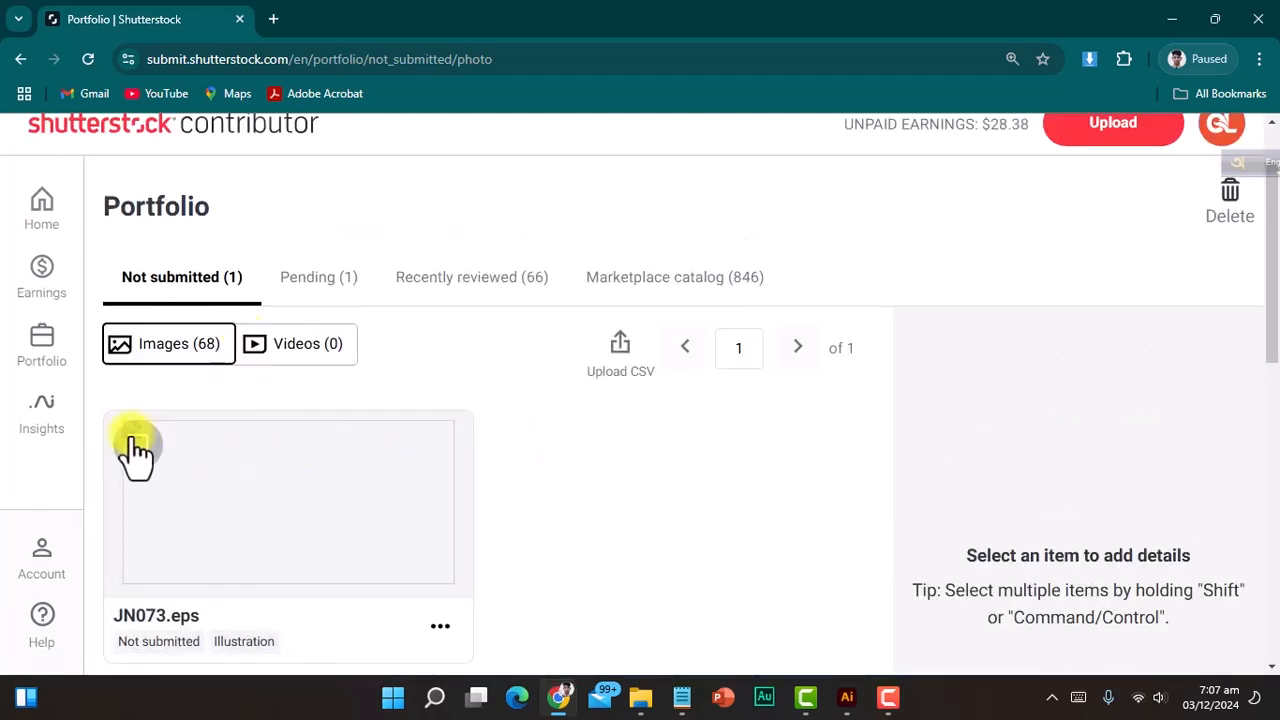
scroll(583, 479, down, 1)
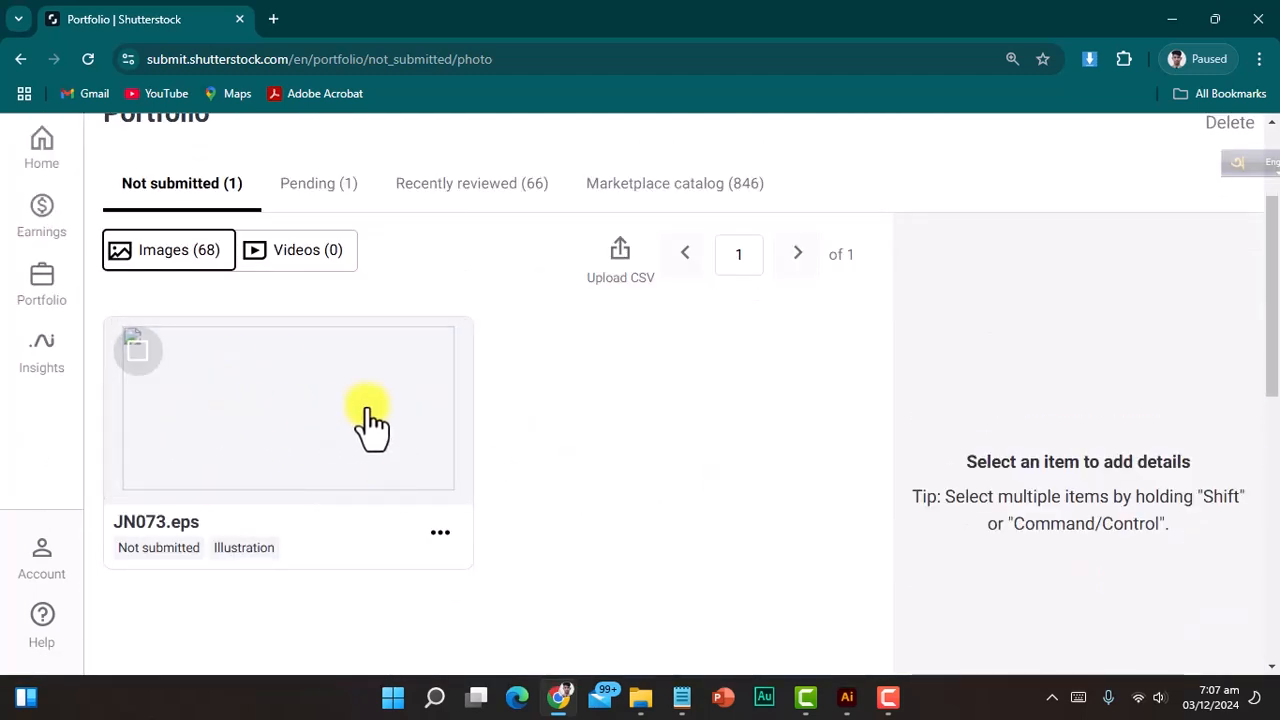
scroll(567, 429, up, 1)
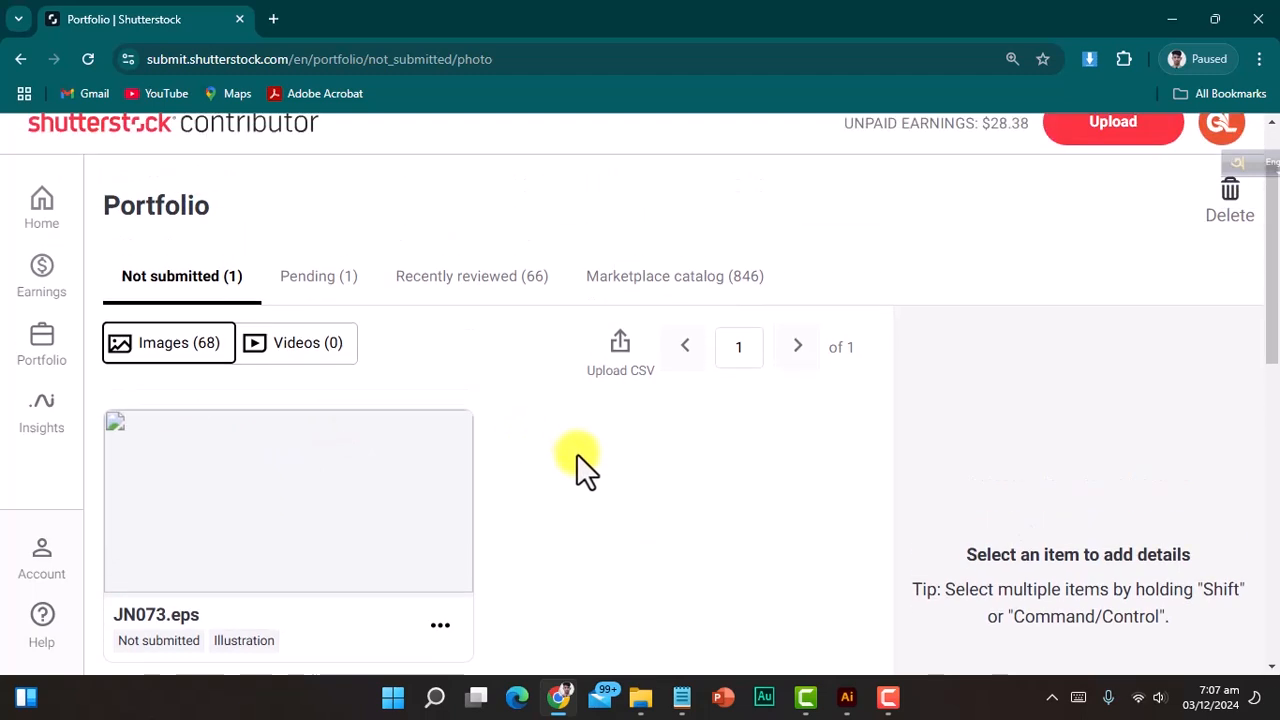
Step: Reload the portfolio page again and examine the JN073.eps thumbnail among the not submitted images
click(82, 62)
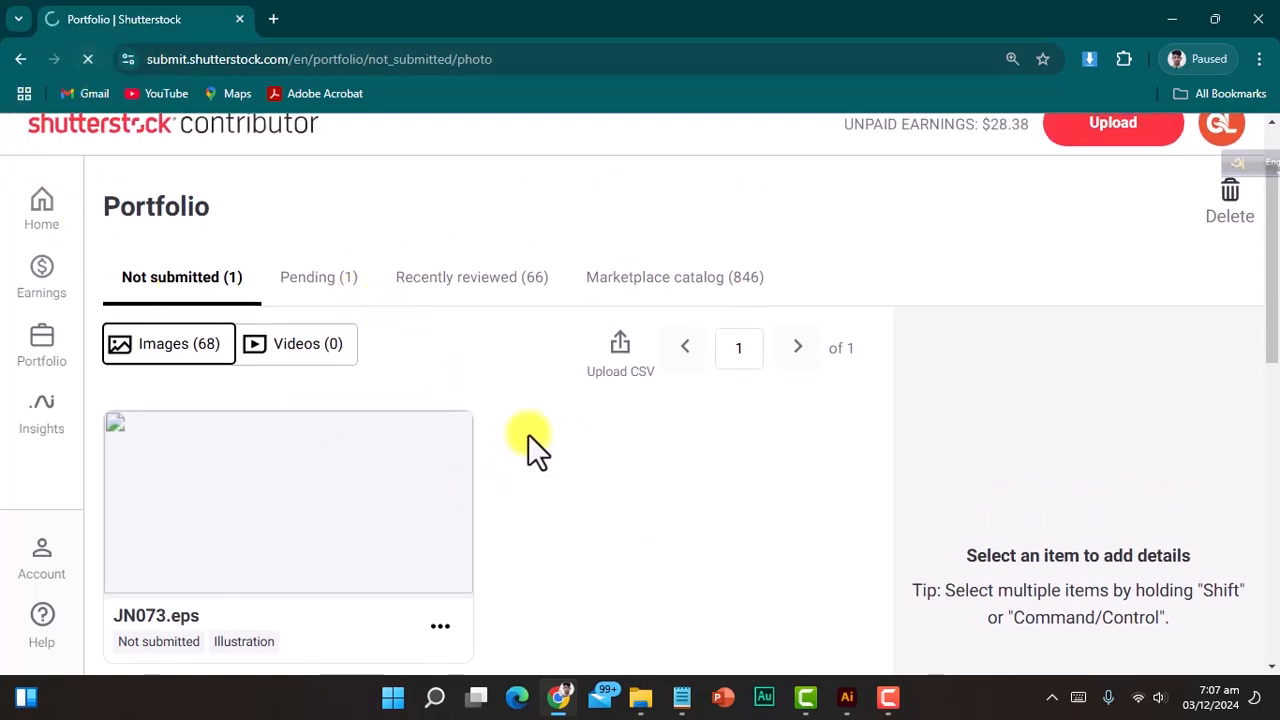
scroll(540, 485, down, 3)
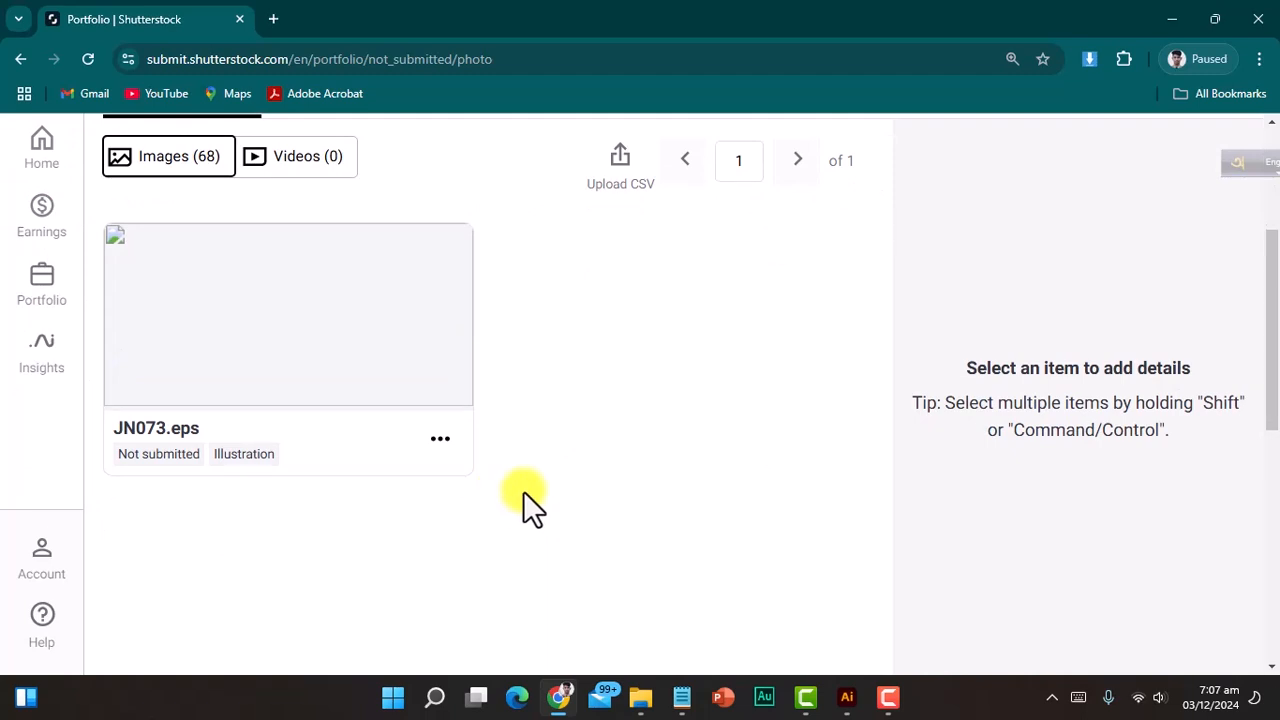
scroll(530, 520, up, 3)
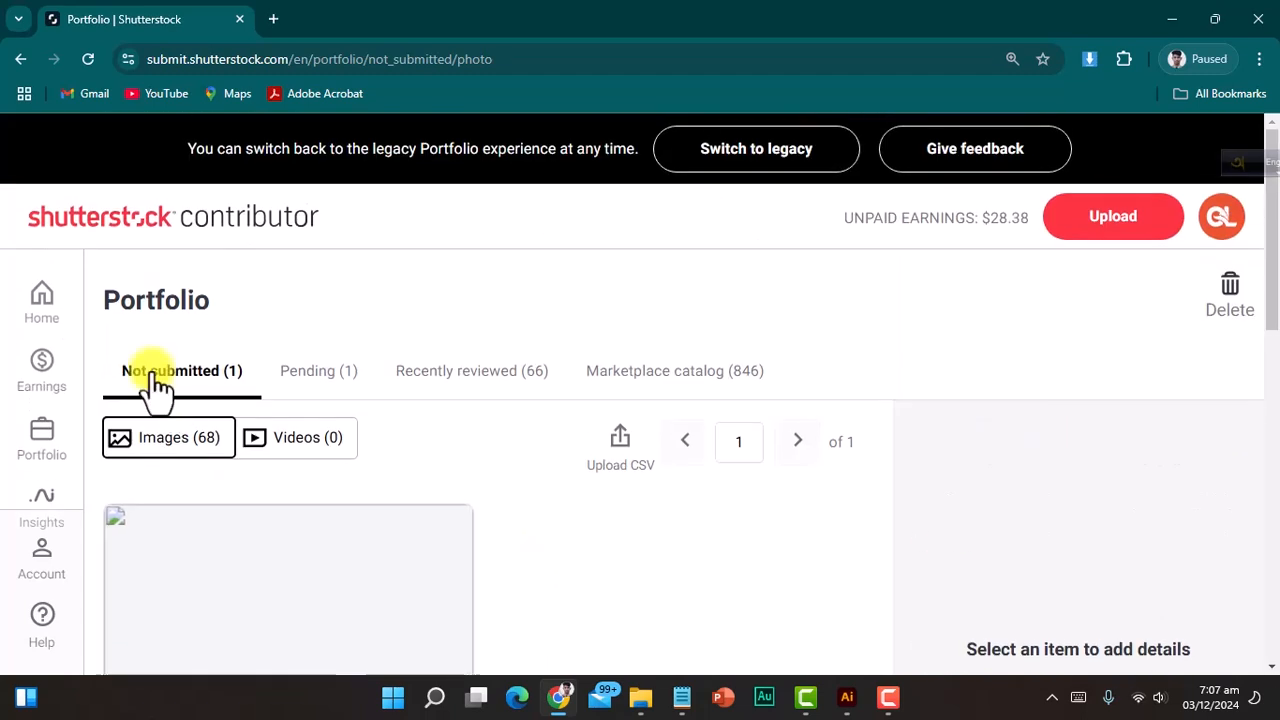
scroll(195, 460, down, 1)
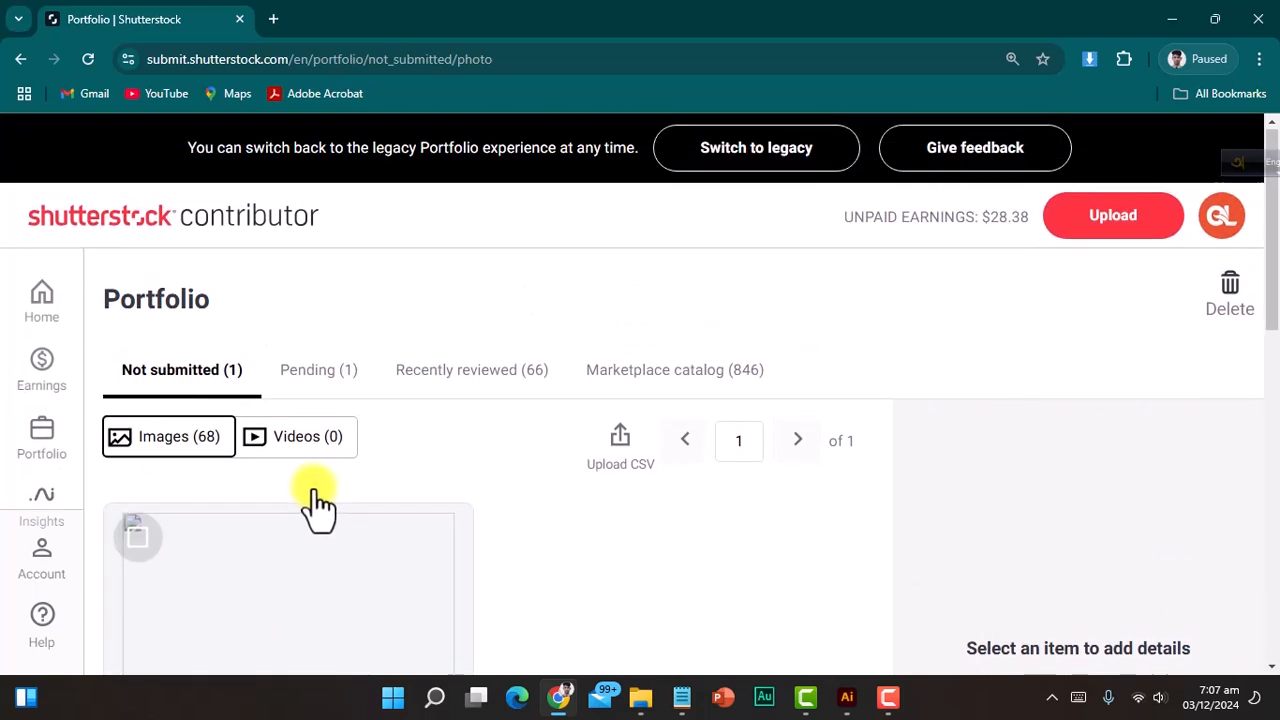
scroll(350, 485, down, 2)
scroll(290, 470, up, 2)
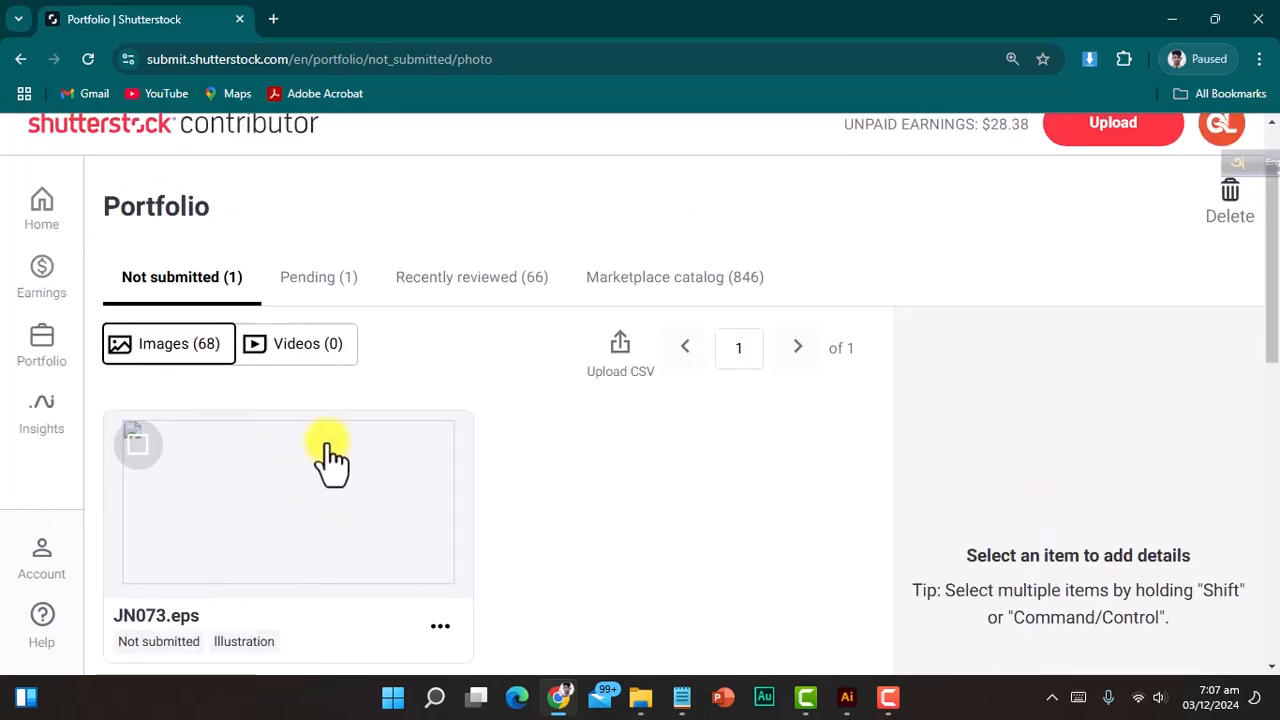
scroll(757, 275, up, 2)
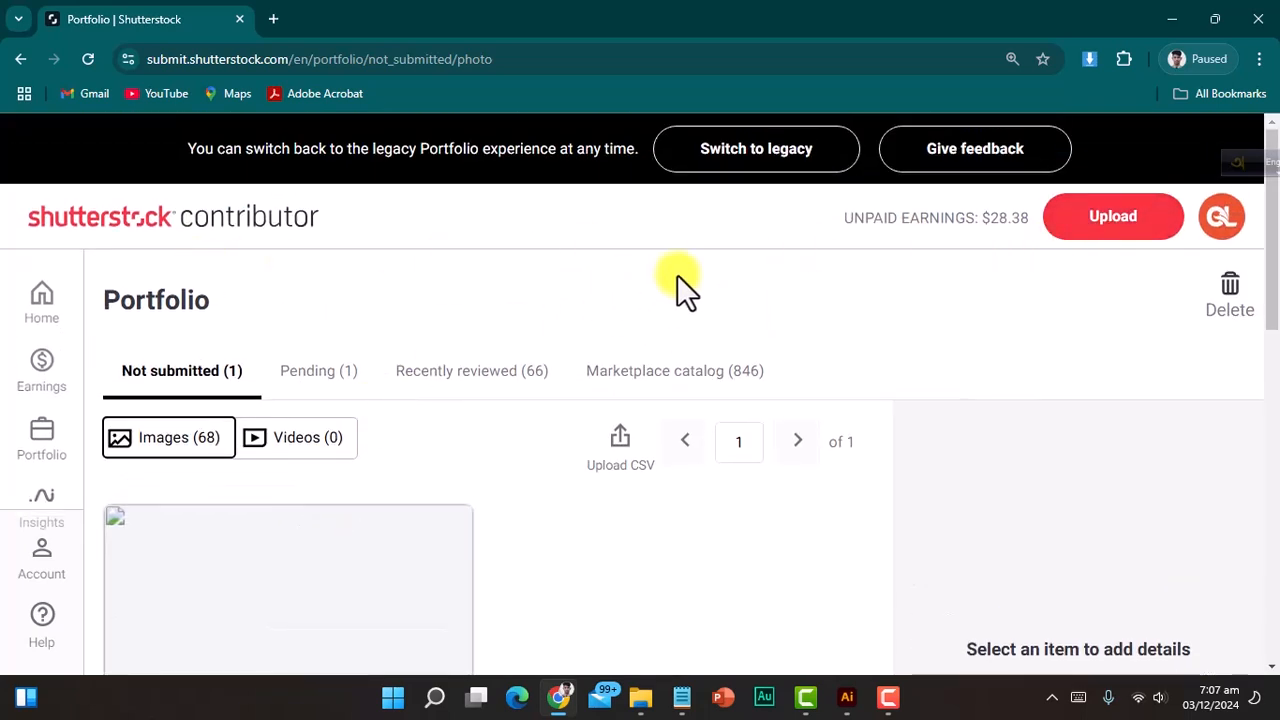
scroll(528, 481, down, 2)
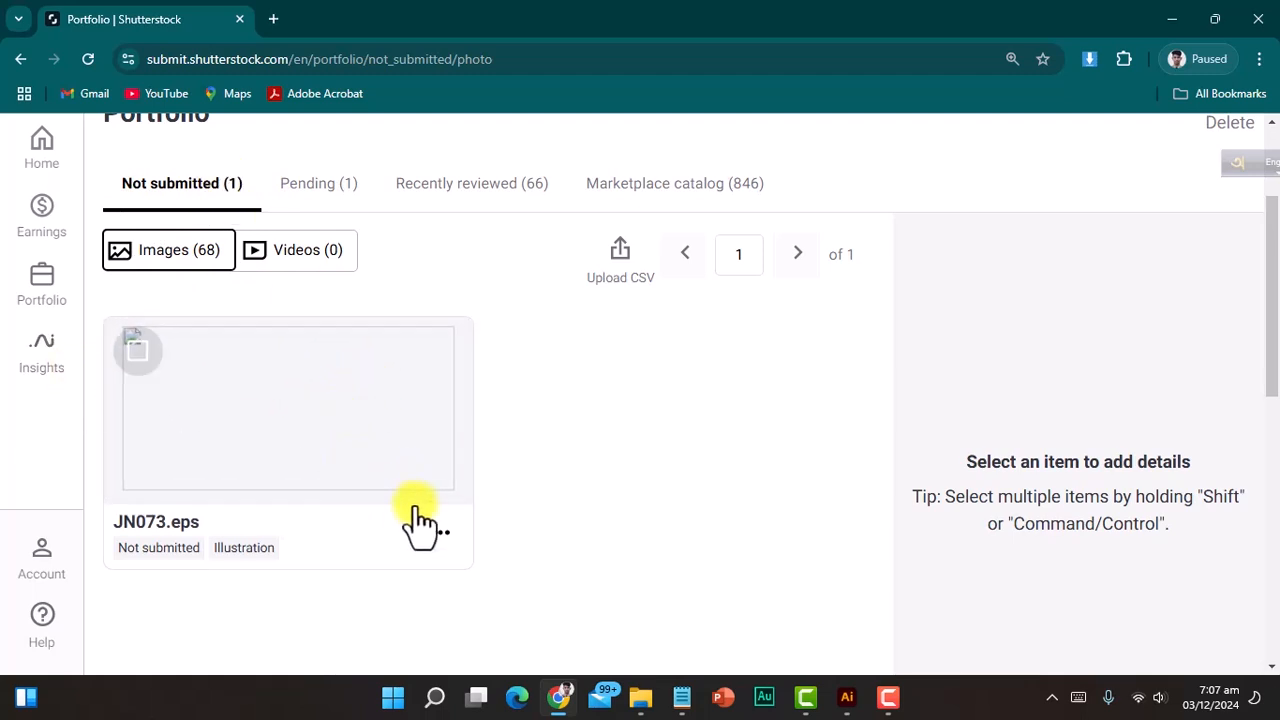
Step: Select the JN073.eps illustration and look over its empty description and keyword fields
click(365, 430)
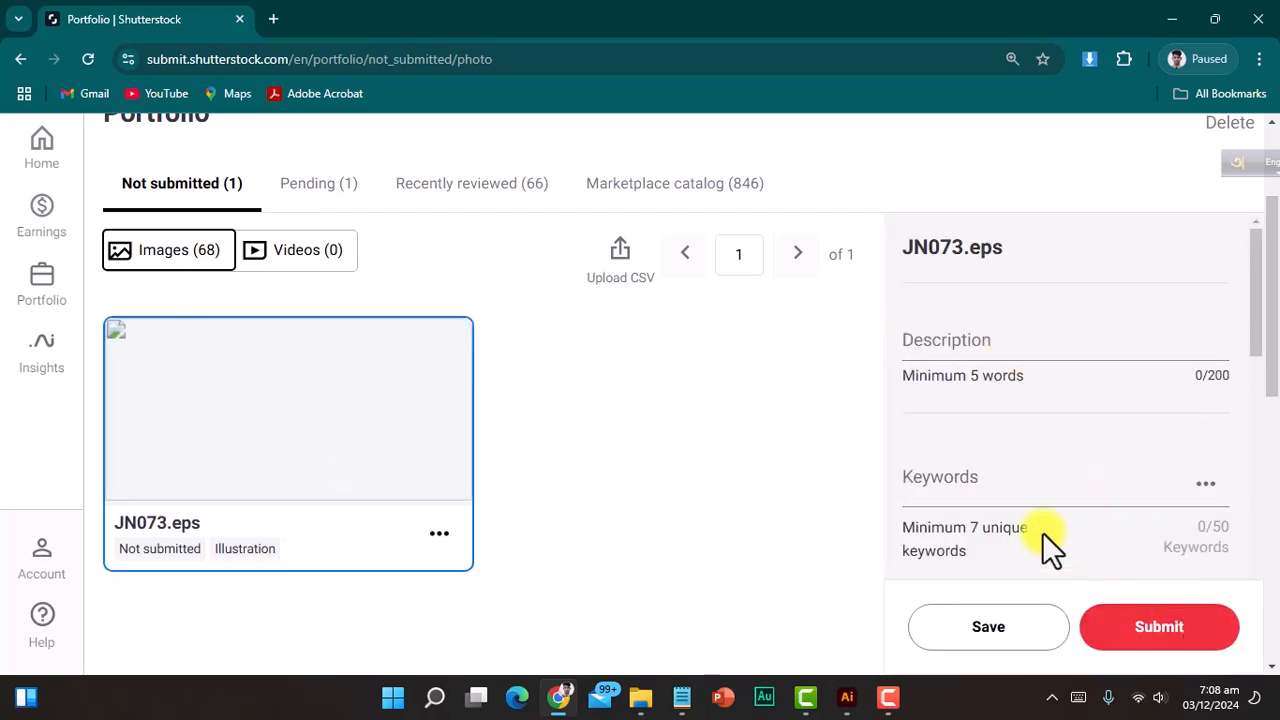
scroll(612, 476, down, 3)
click(682, 697)
click(552, 694)
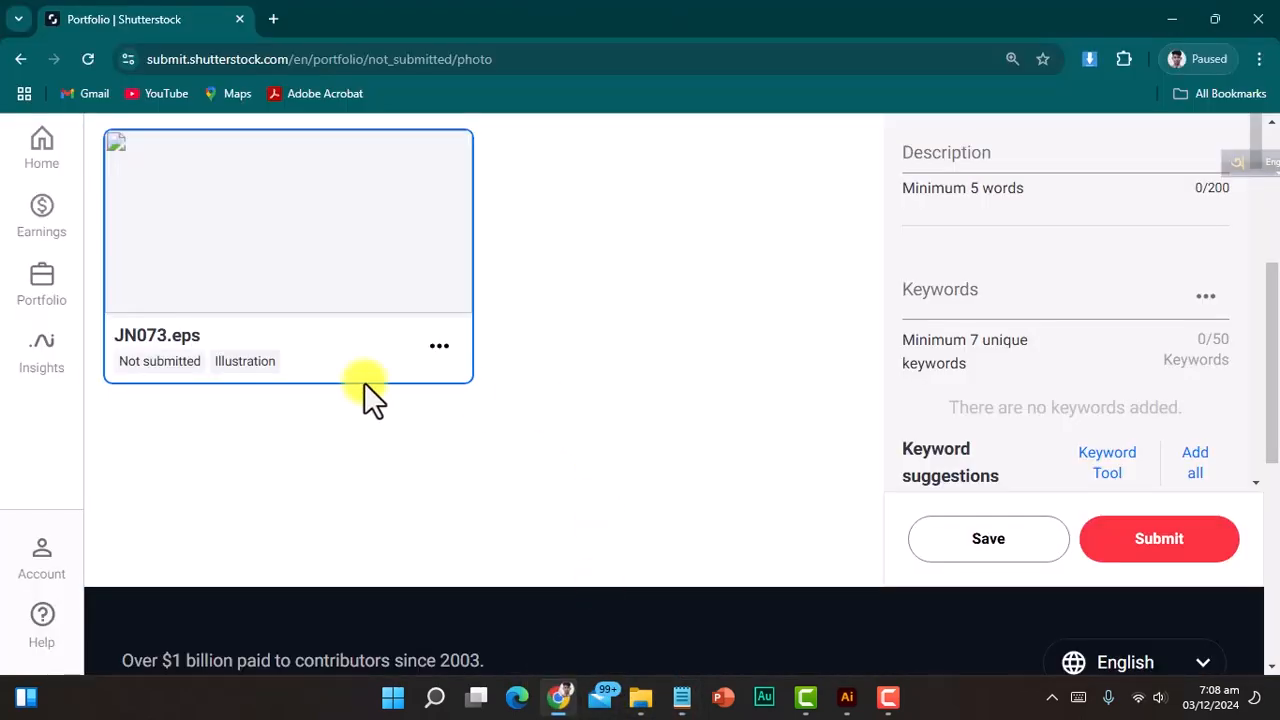
scroll(279, 420, up, 3)
scroll(279, 420, up, 1)
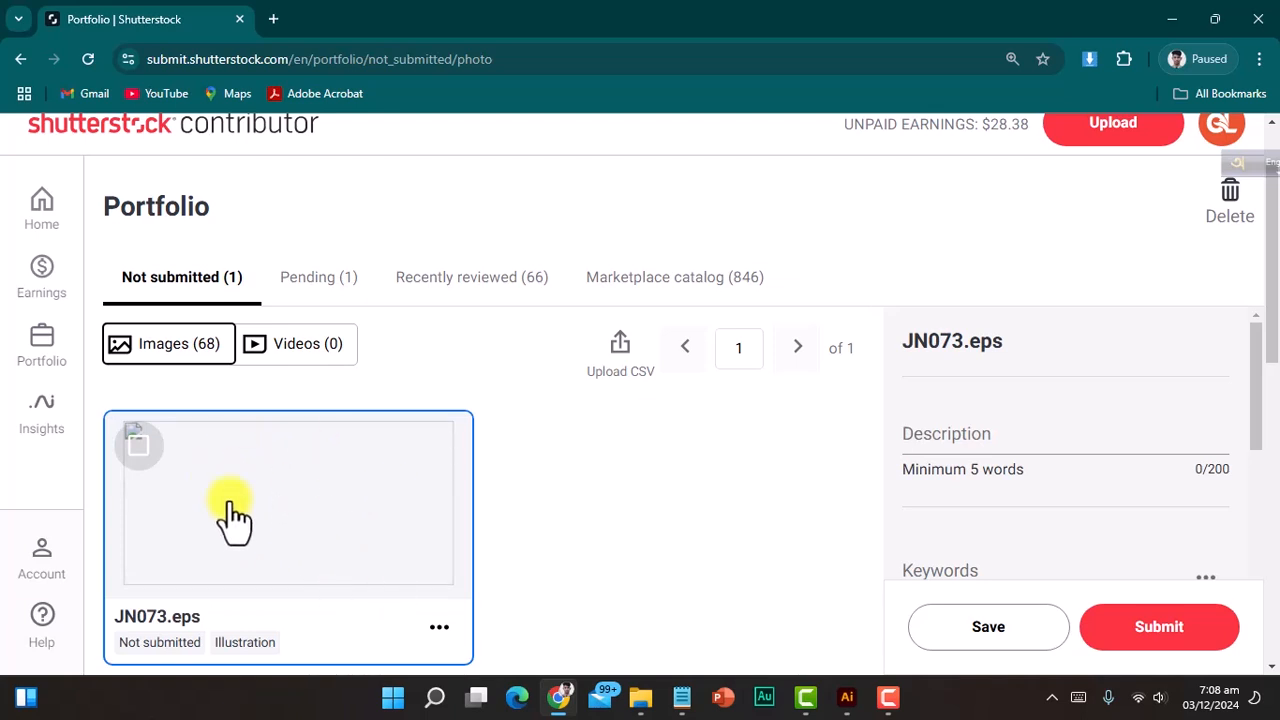
scroll(302, 490, down, 2)
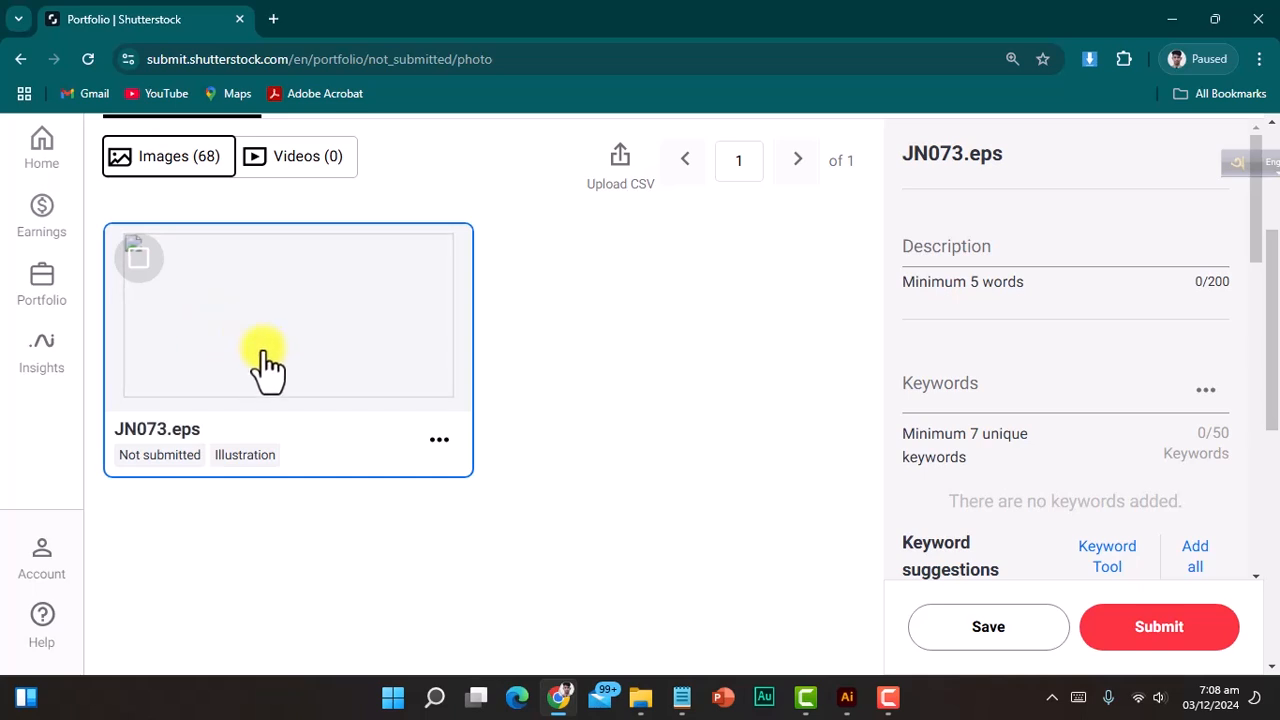
scroll(408, 377, up, 2)
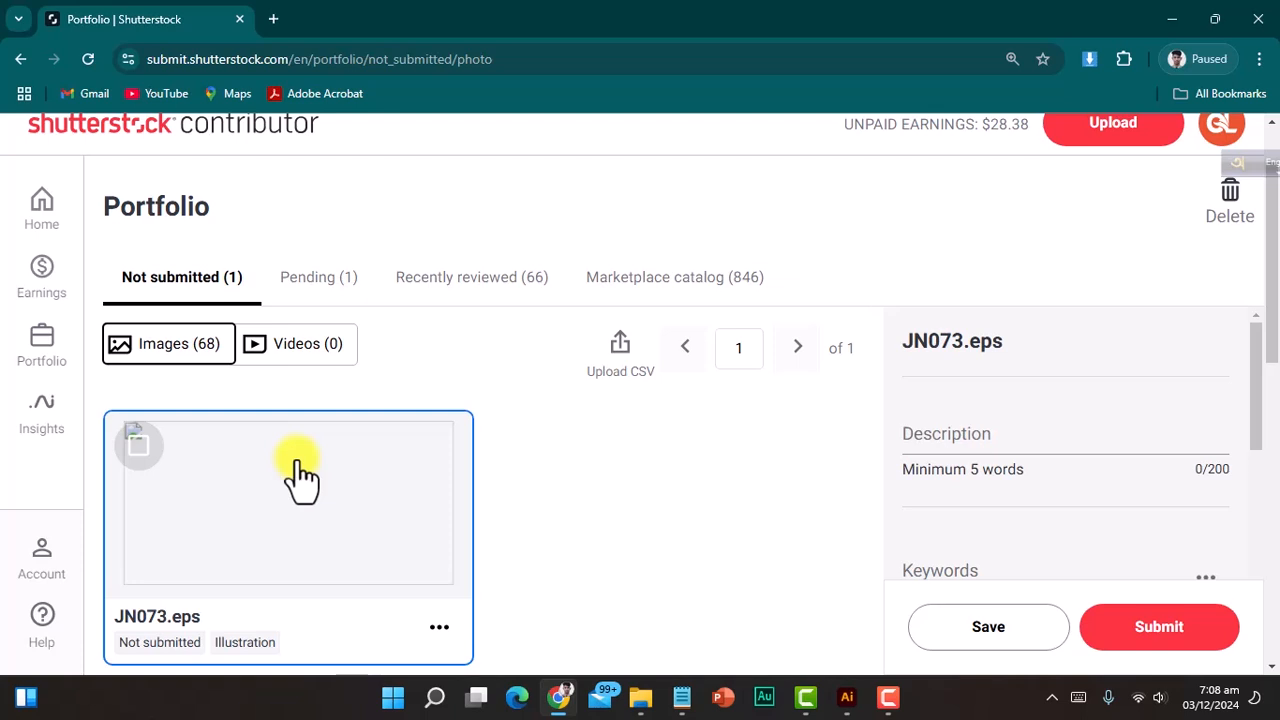
Step: Copy "Jersey number design and jersey number typography" from the Notepad Jersey note into the description of JN073.eps in Chrome
click(681, 697)
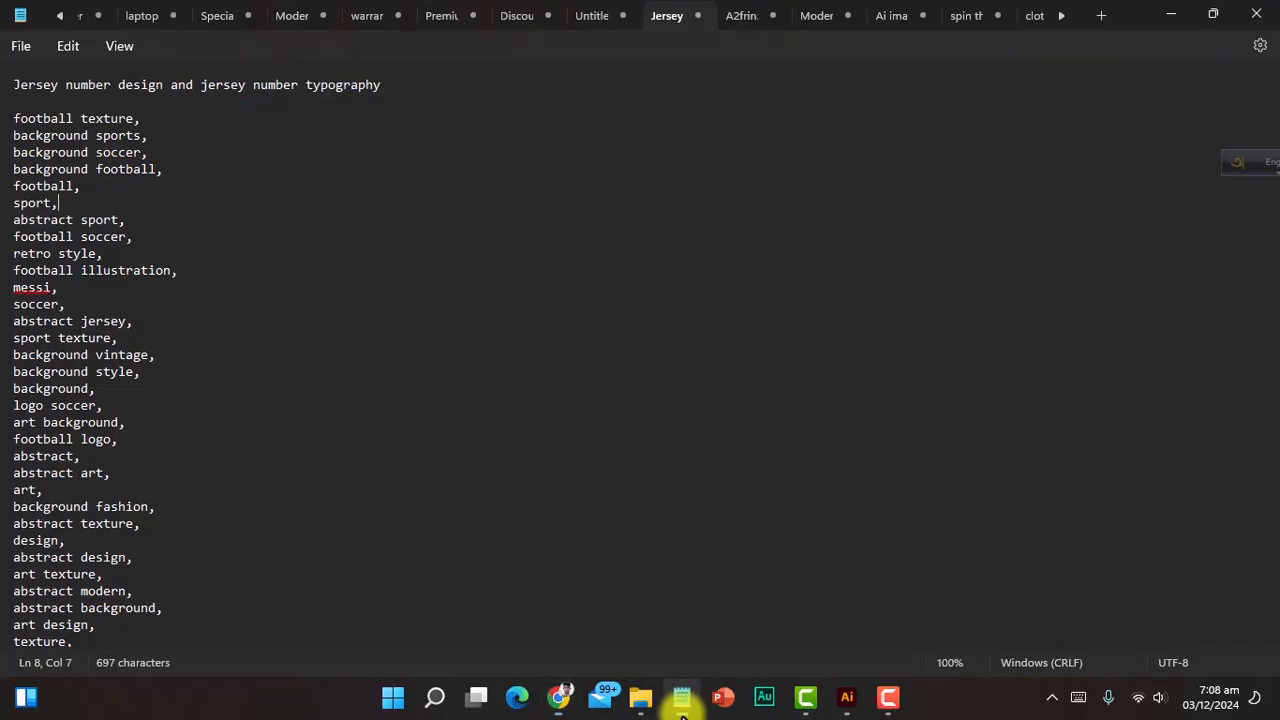
drag(406, 84, 6, 86)
key(ctrl+c)
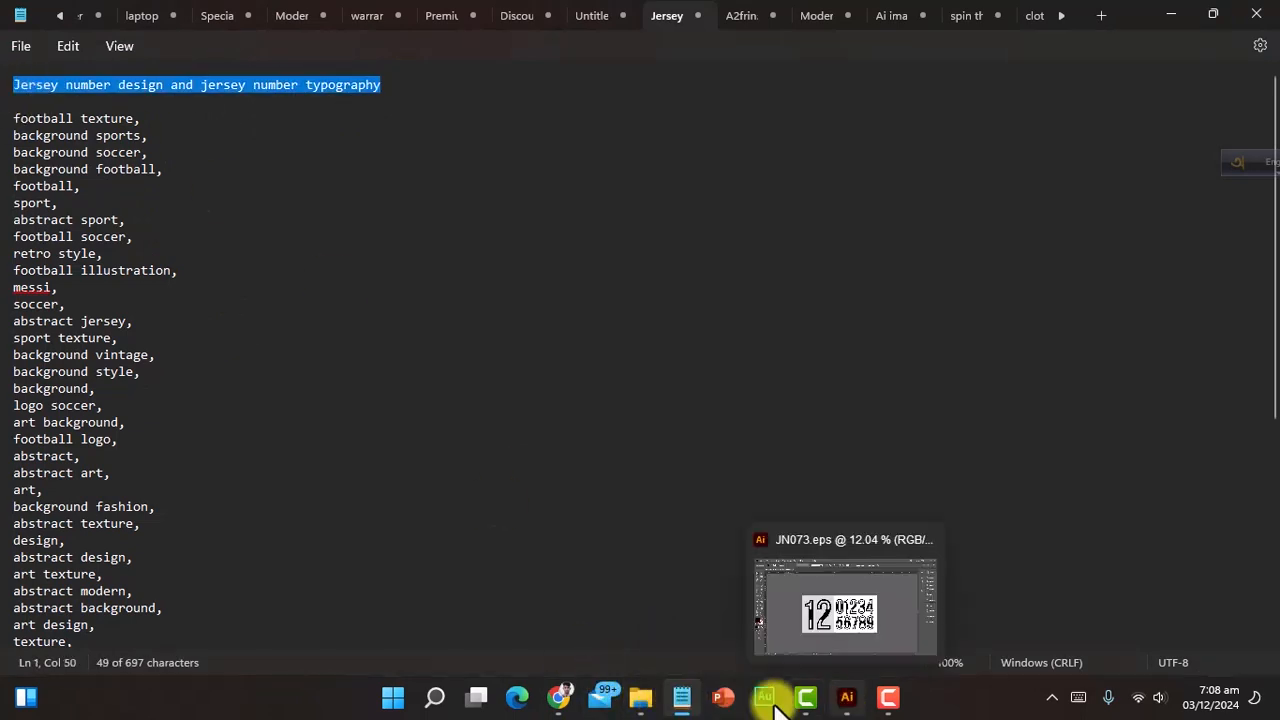
click(566, 692)
click(940, 386)
key(ctrl+v)
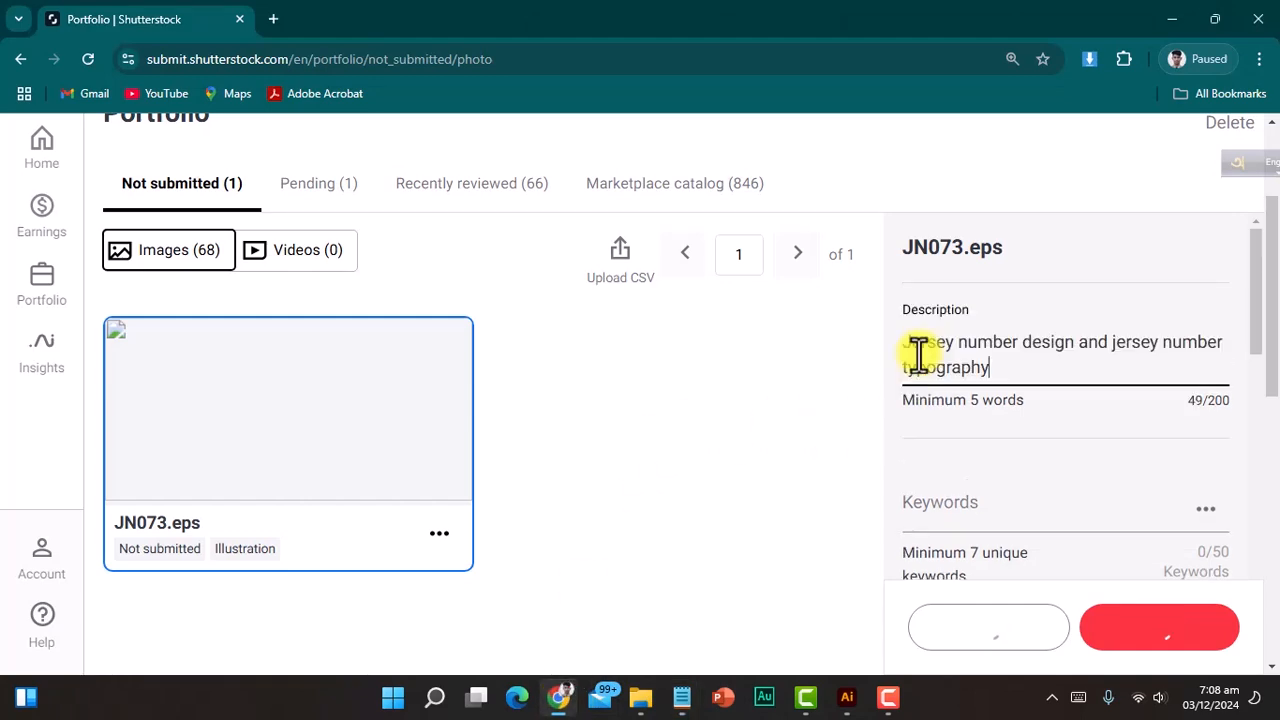
Step: Add all of Shutterstock's suggested keywords to JN073.eps
scroll(1000, 430, down, 1)
click(970, 412)
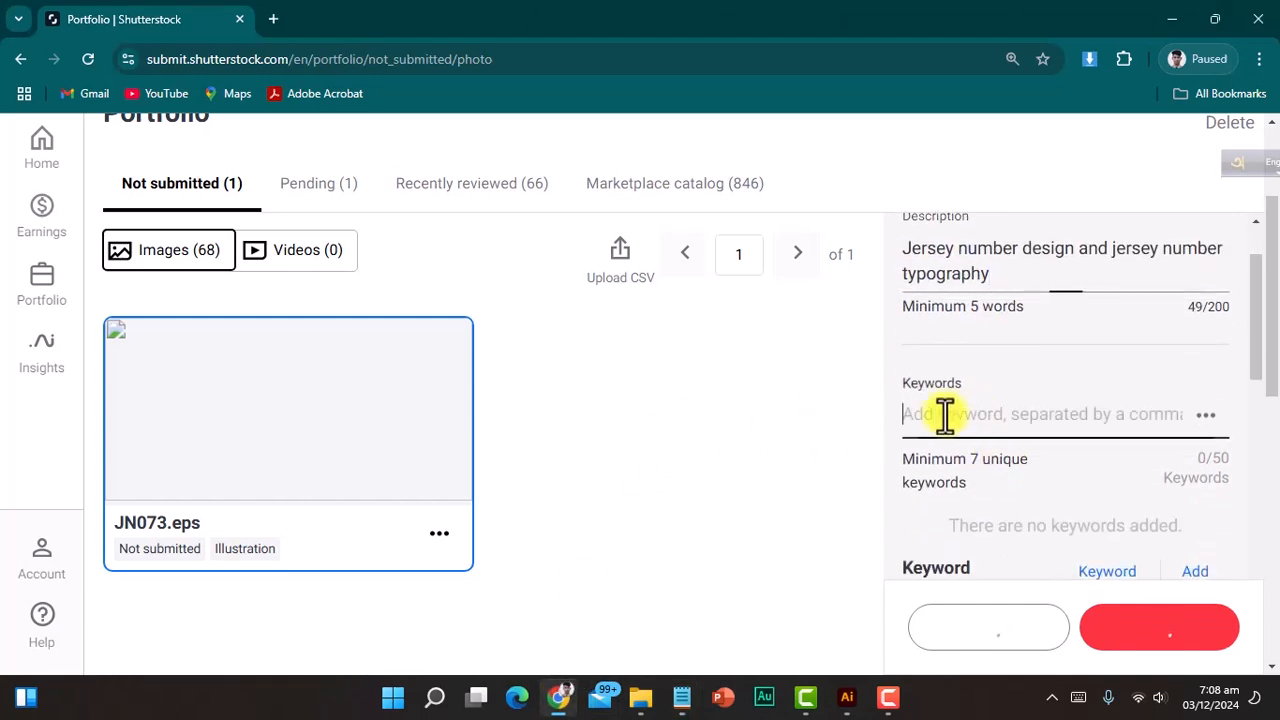
scroll(945, 415, down, 2)
scroll(1008, 398, down, 1)
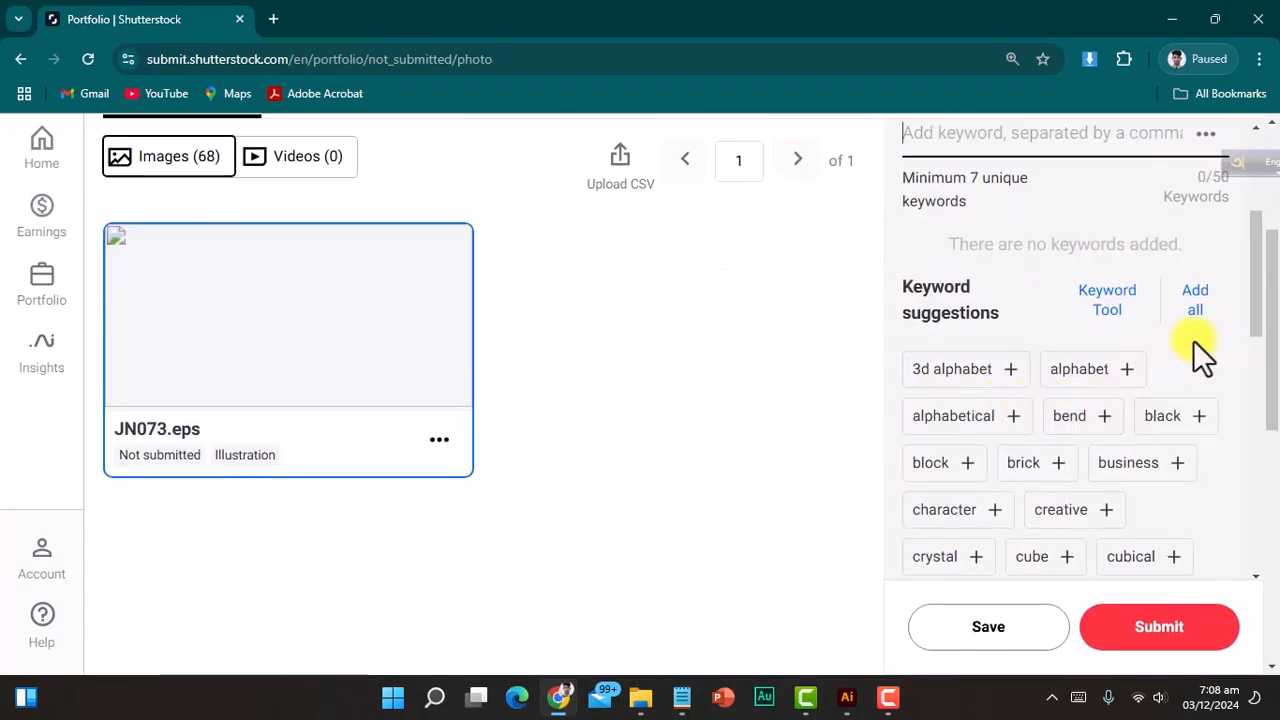
scroll(1190, 380, up, 1)
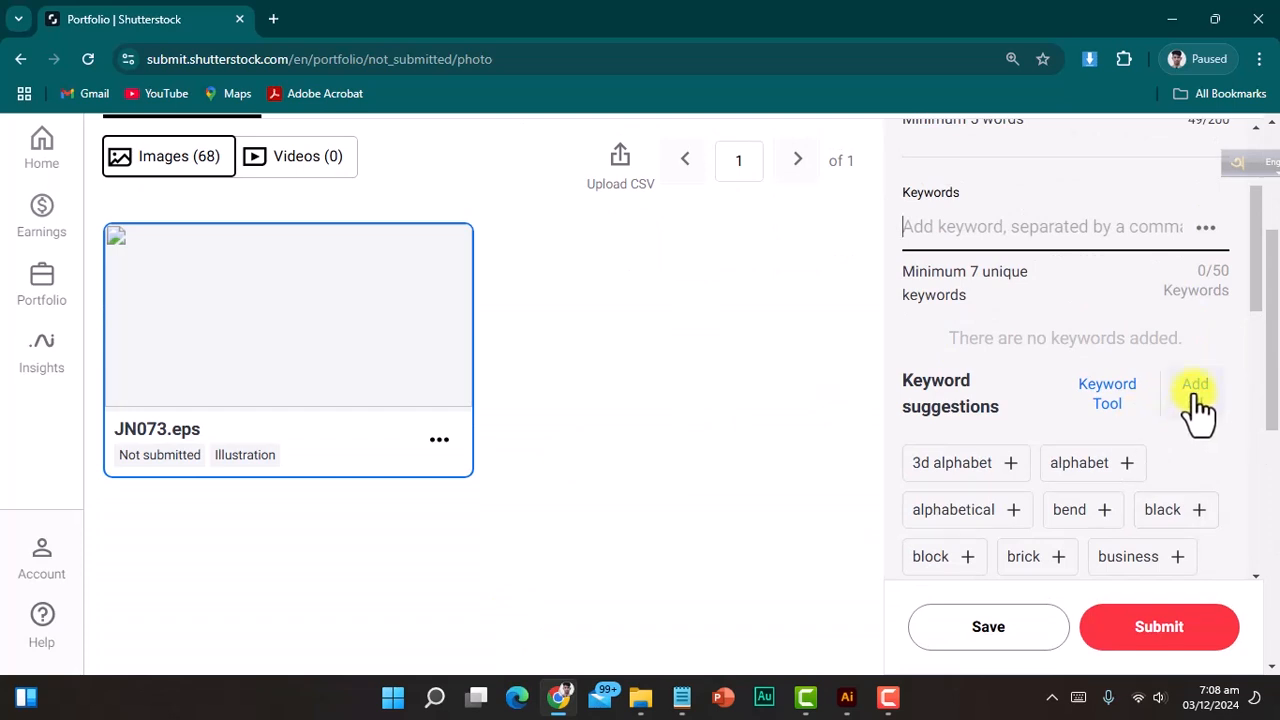
click(1204, 398)
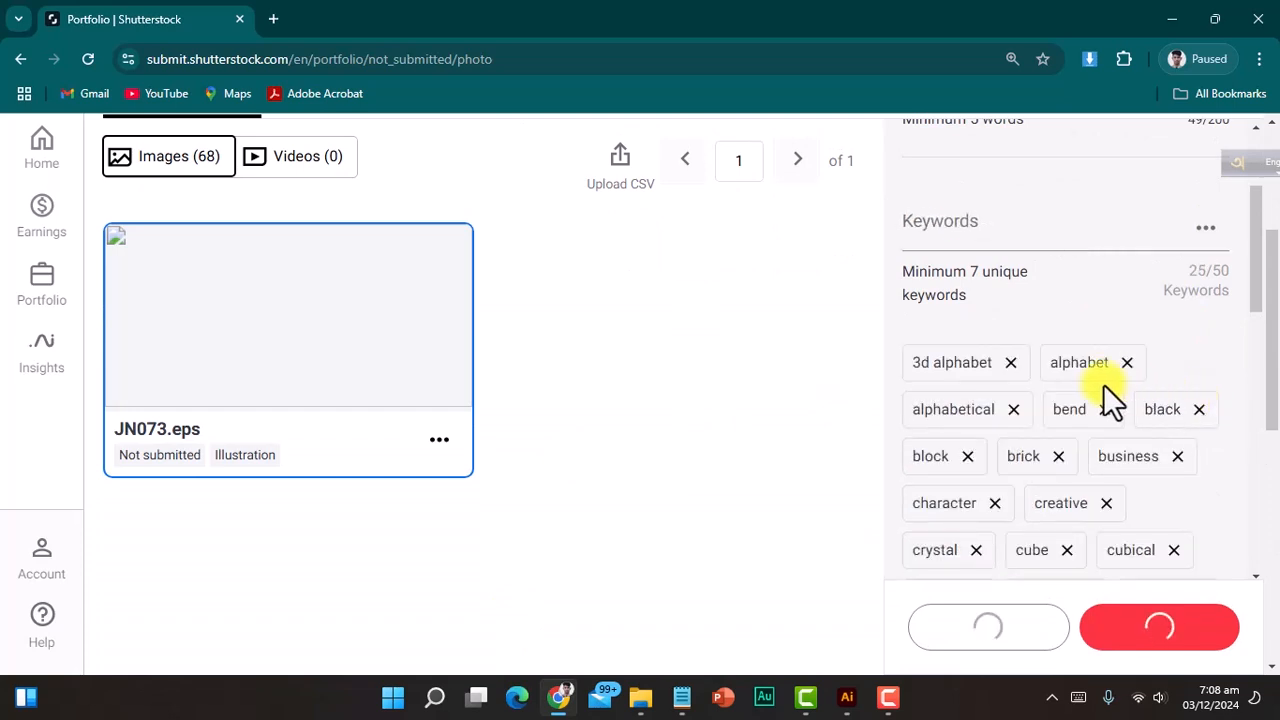
Step: Set Category 1 of JN073.eps to Abstract
scroll(1106, 386, down, 7)
click(1120, 355)
click(943, 240)
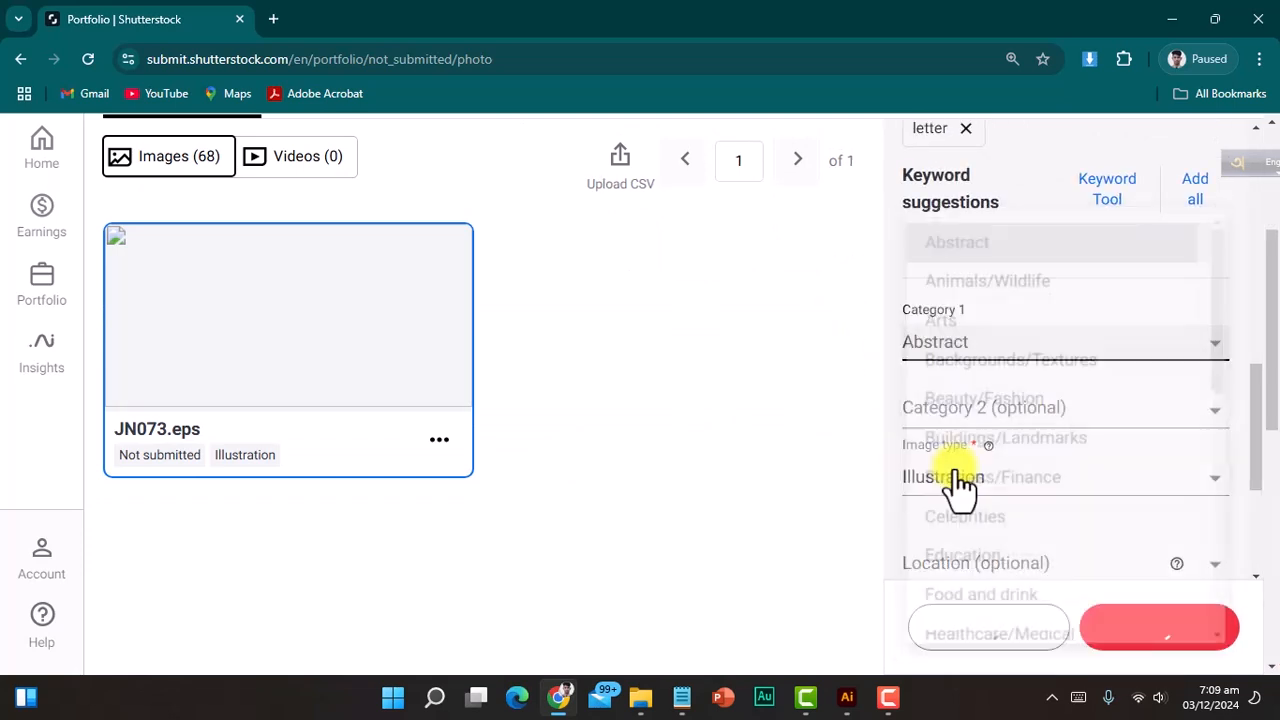
Step: Copy the keywords from "background fashion" through "Brazil" in the Notepad Jersey note into the keywords of JN073.eps in Chrome
scroll(889, 413, up, 1)
scroll(975, 445, up, 3)
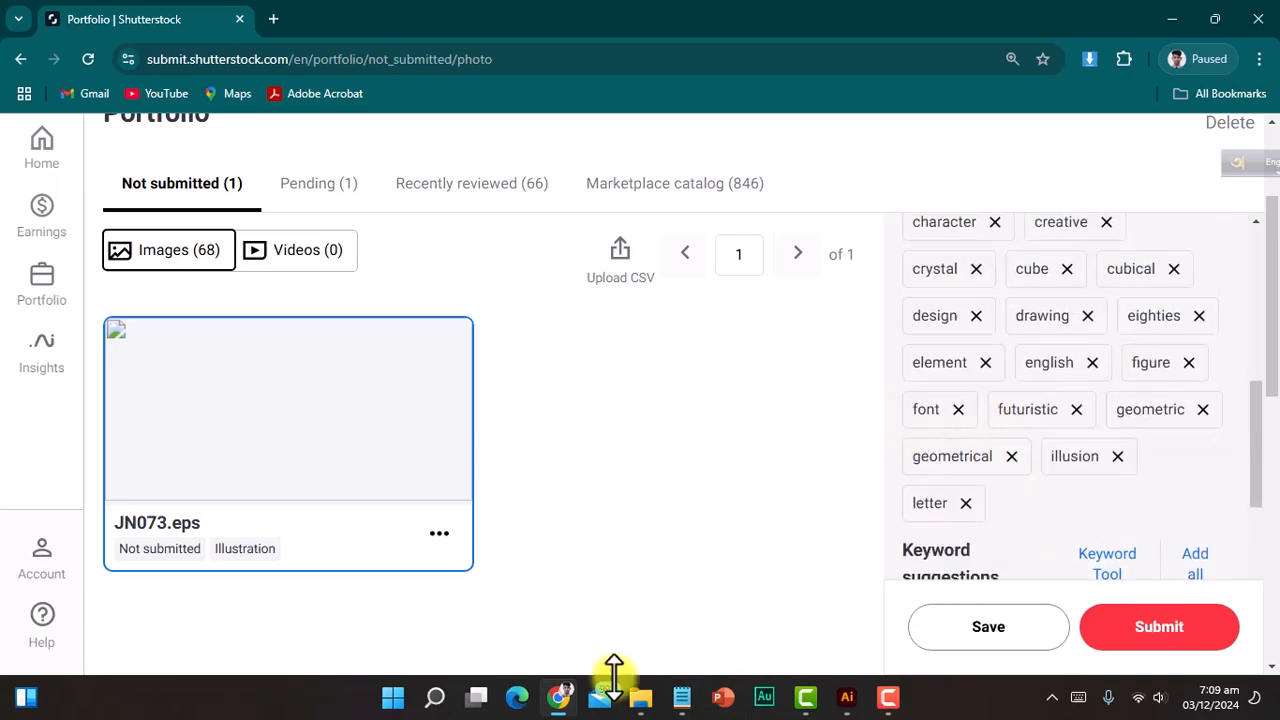
click(684, 696)
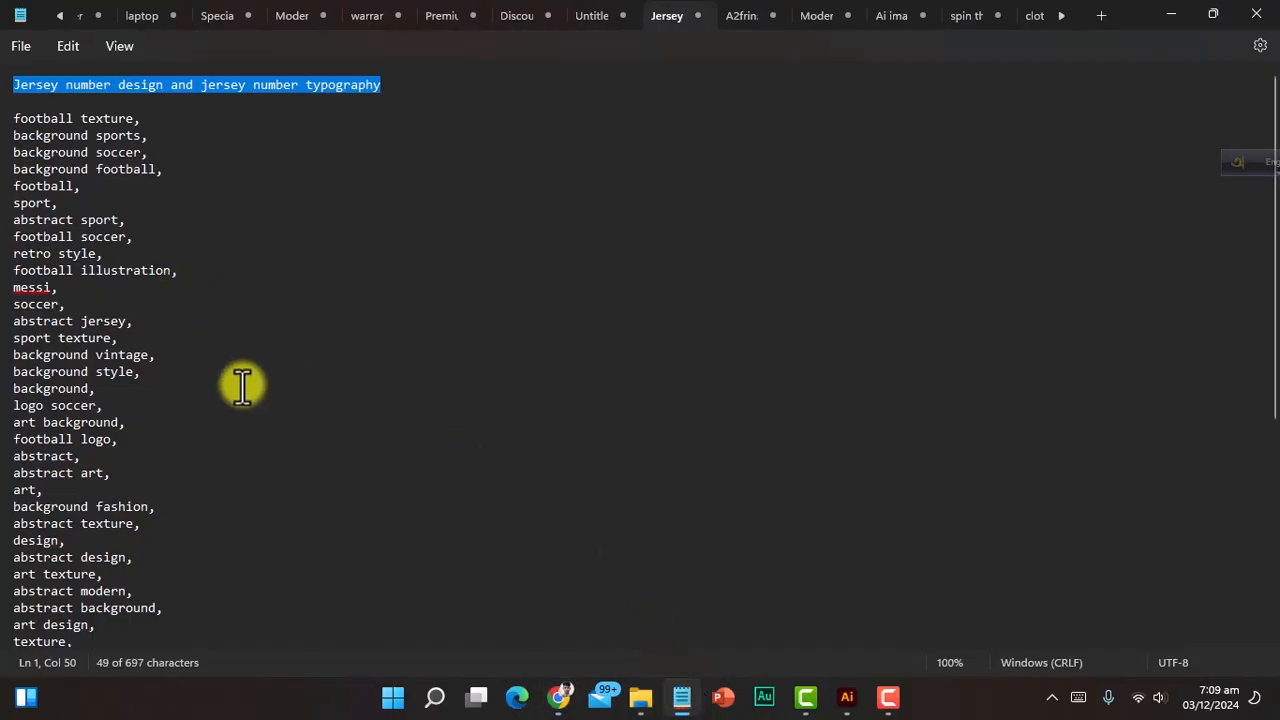
scroll(250, 400, down, 7)
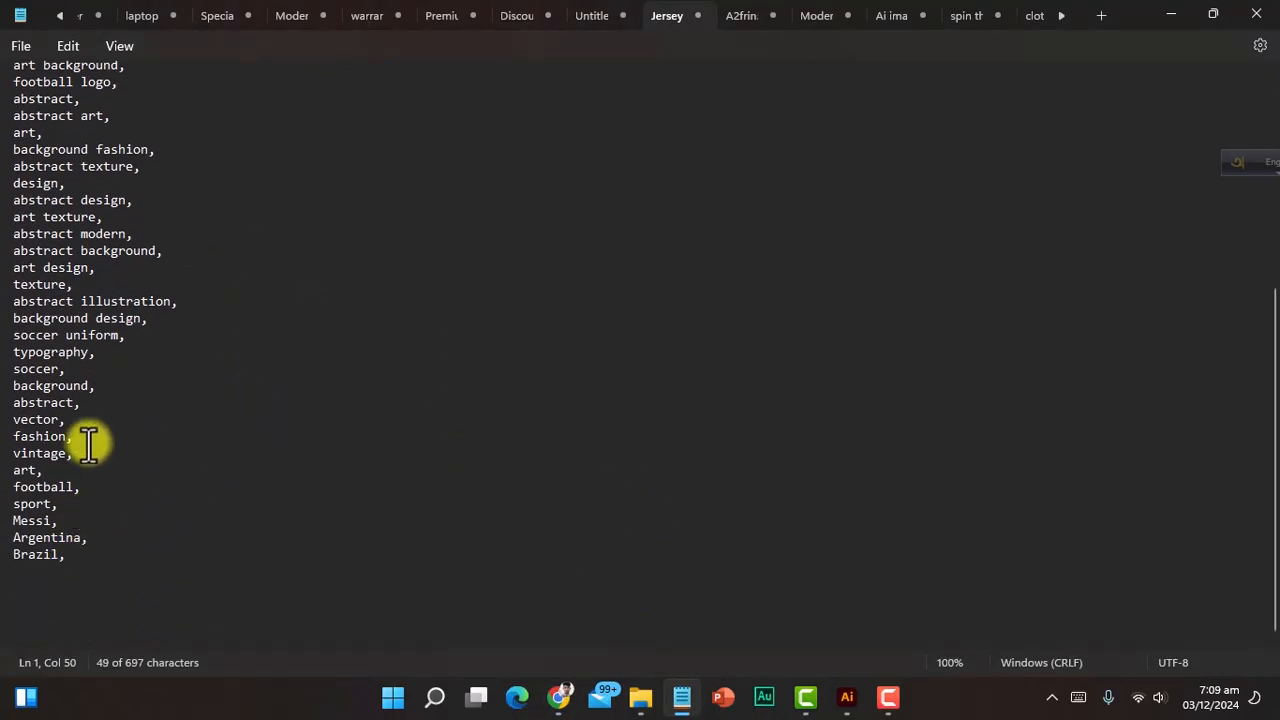
scroll(89, 444, up, 1)
drag(13, 198, 202, 605)
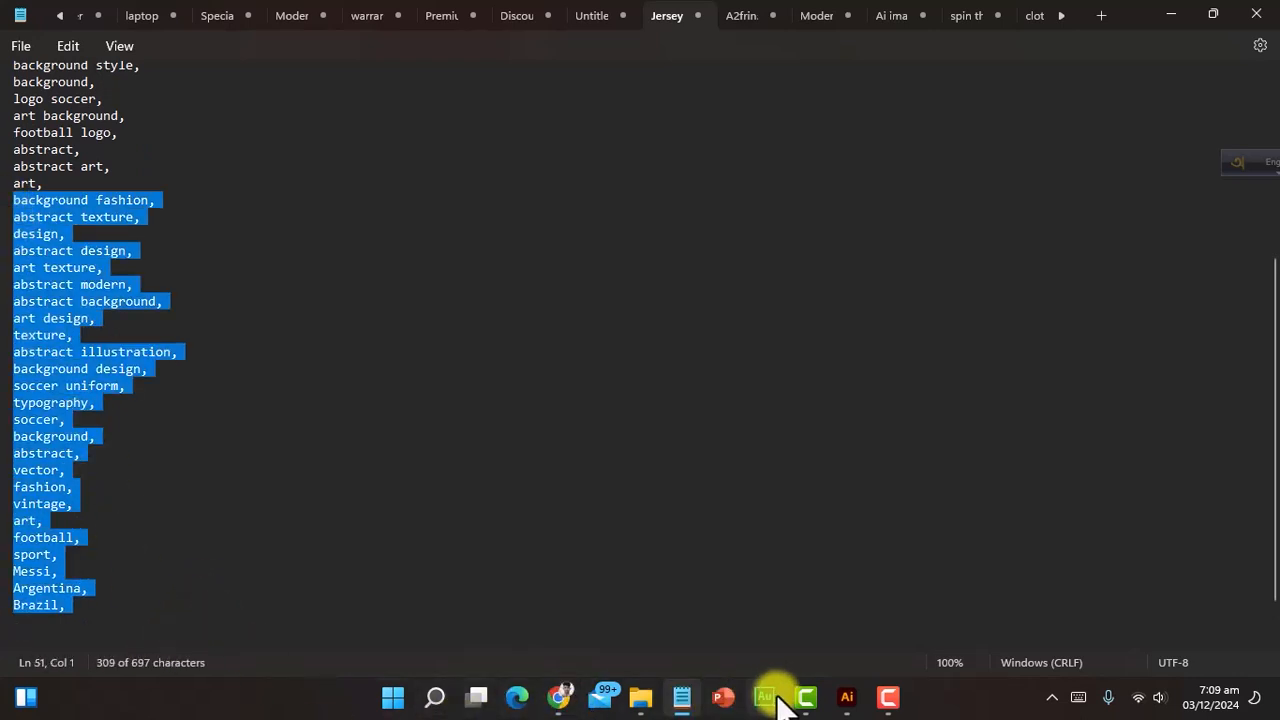
click(557, 697)
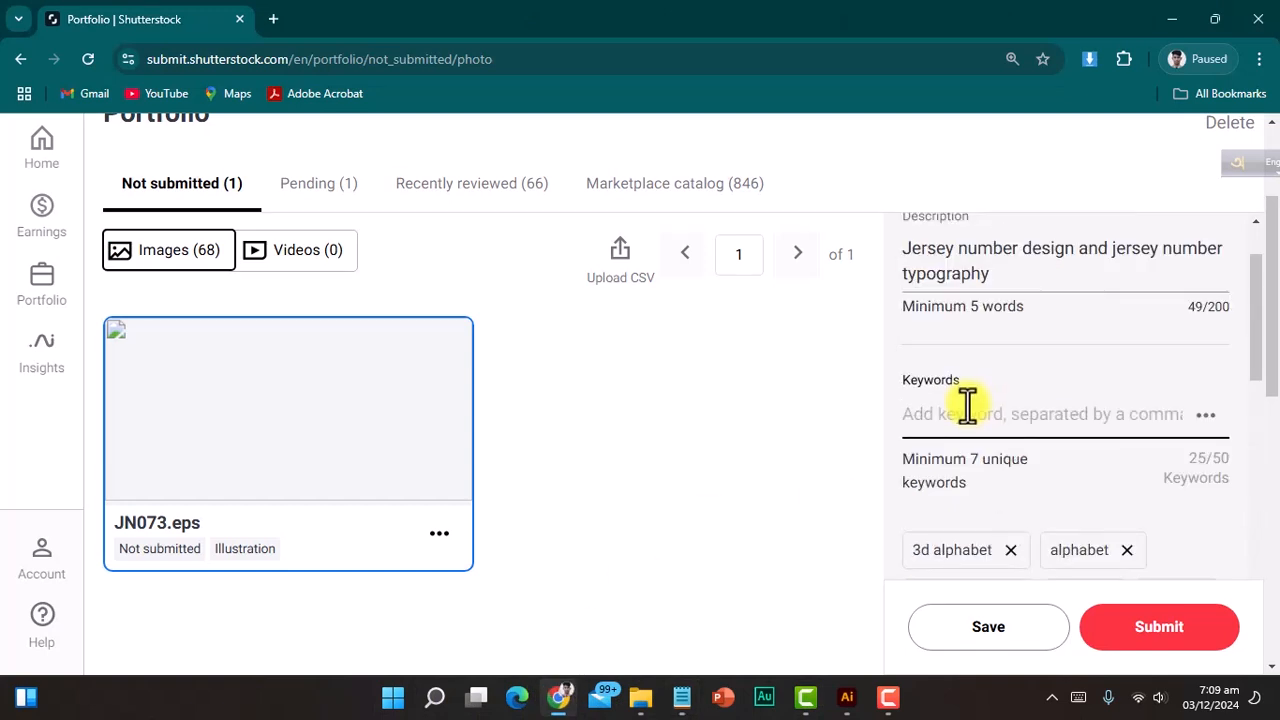
key(ctrl+v)
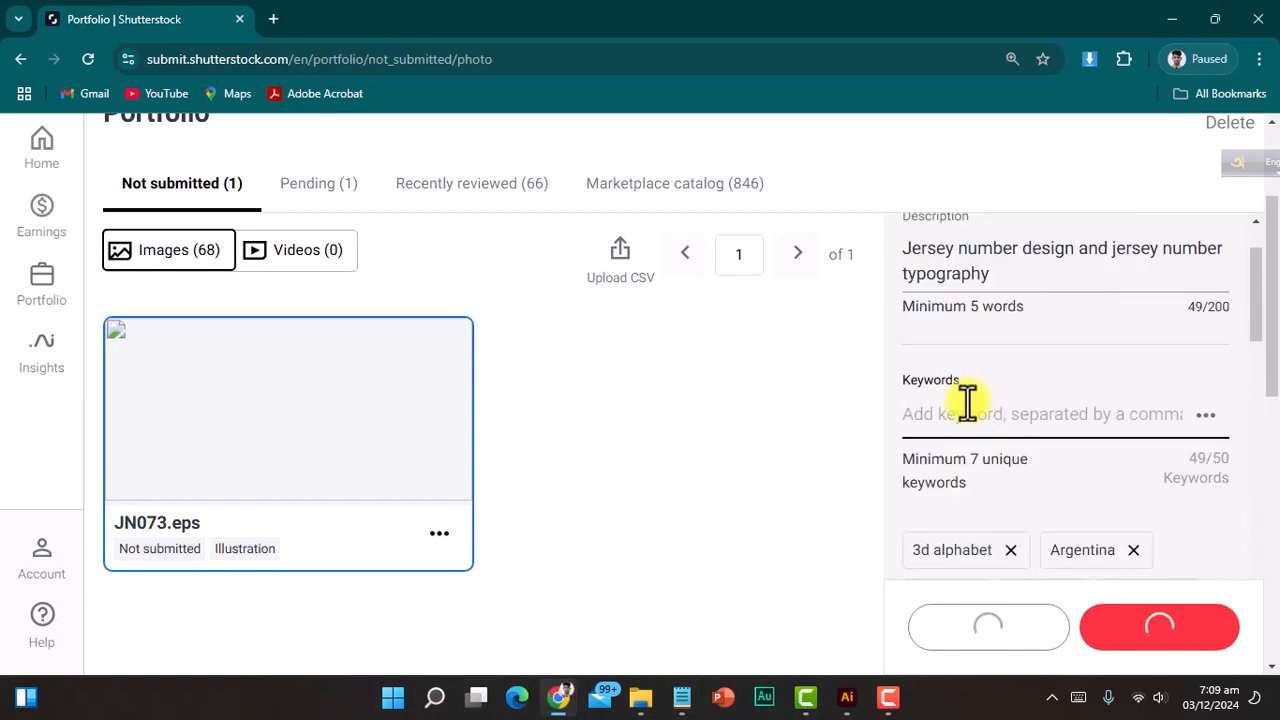
Step: Remove the invalid keywords "abstract" and "abstract illustration" from JN073.eps
scroll(1130, 420, down, 5)
scroll(1123, 426, down, 10)
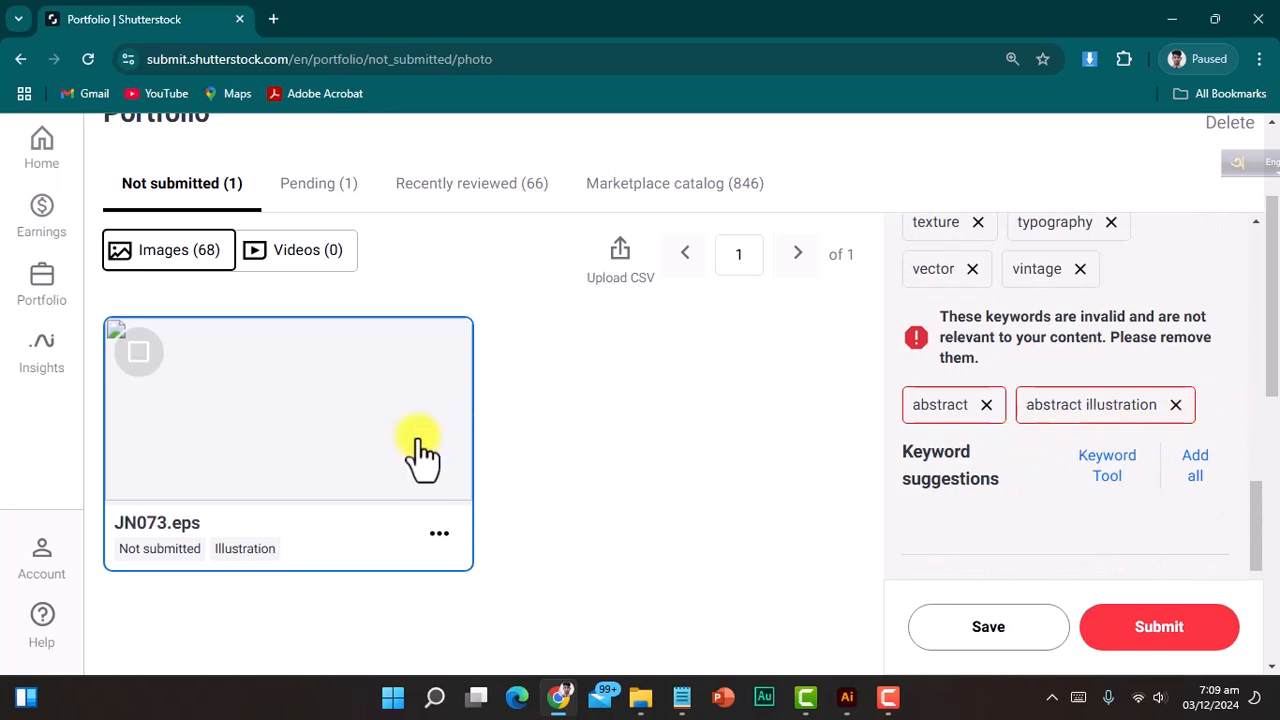
scroll(334, 480, up, 2)
scroll(986, 443, down, 1)
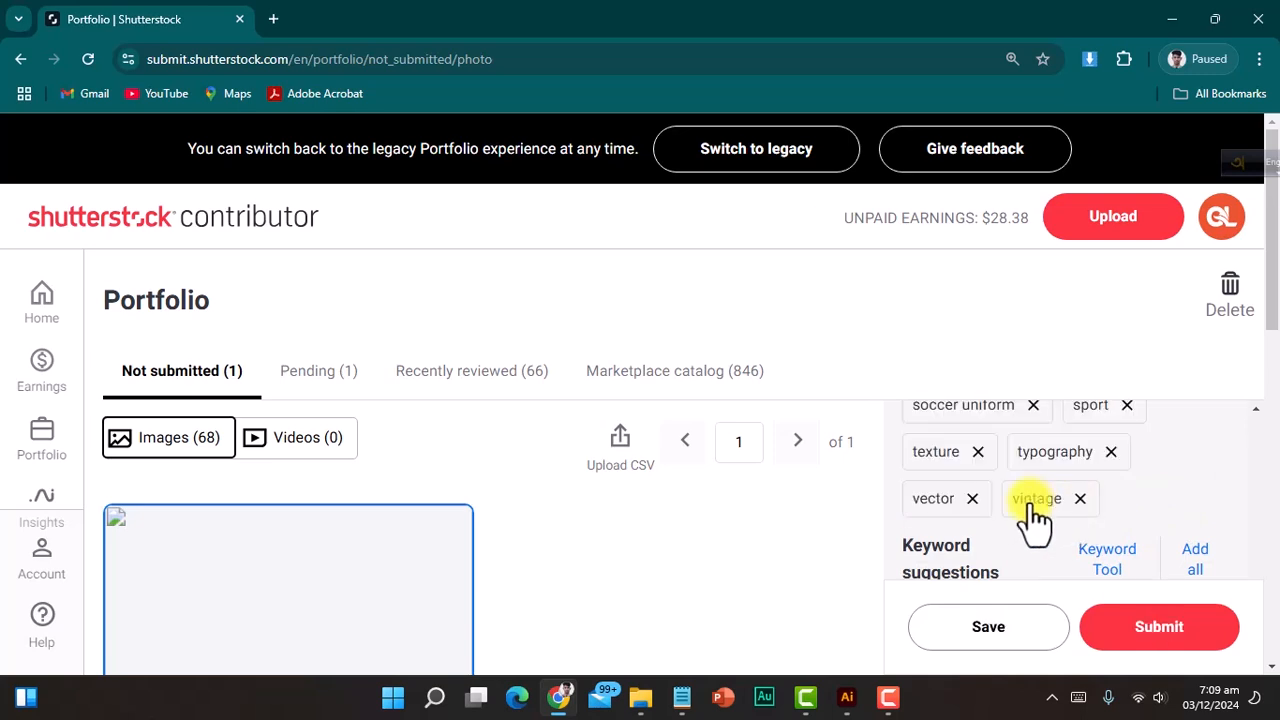
Step: Review the description, keywords, categories, image type, usage and releases of JN073.eps
scroll(594, 495, down, 2)
scroll(1057, 457, up, 5)
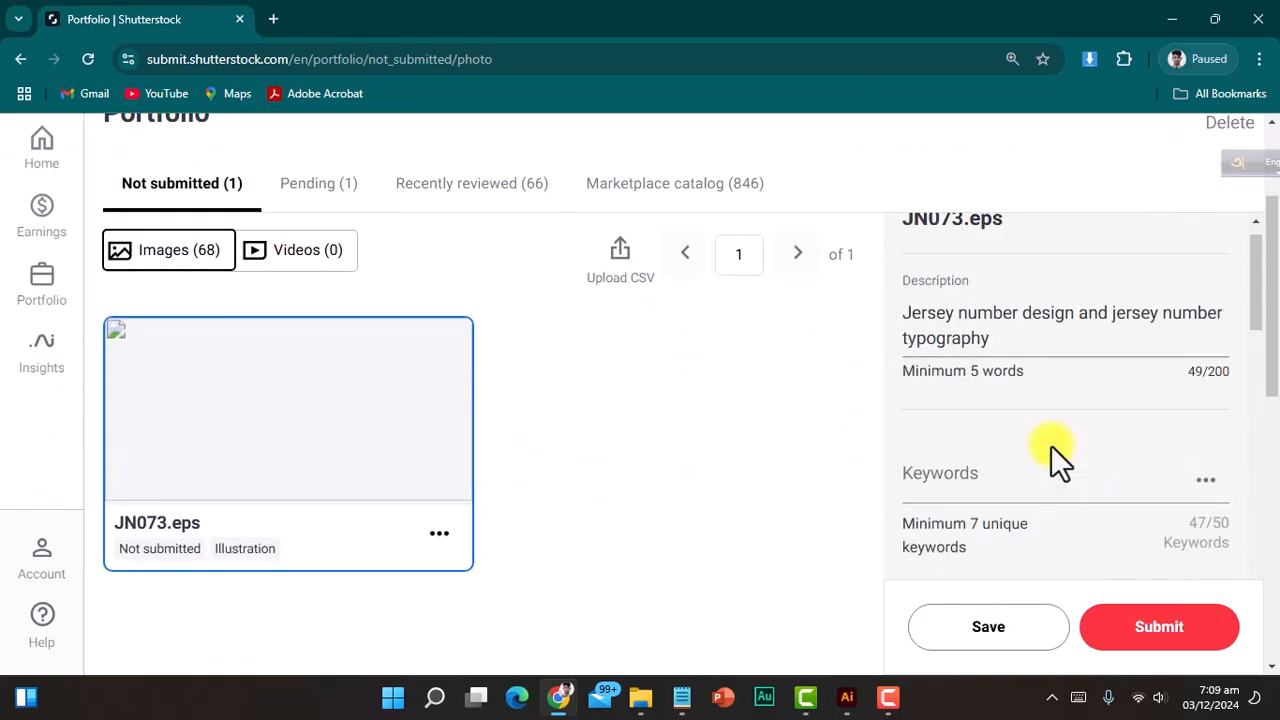
click(957, 355)
double_click(932, 370)
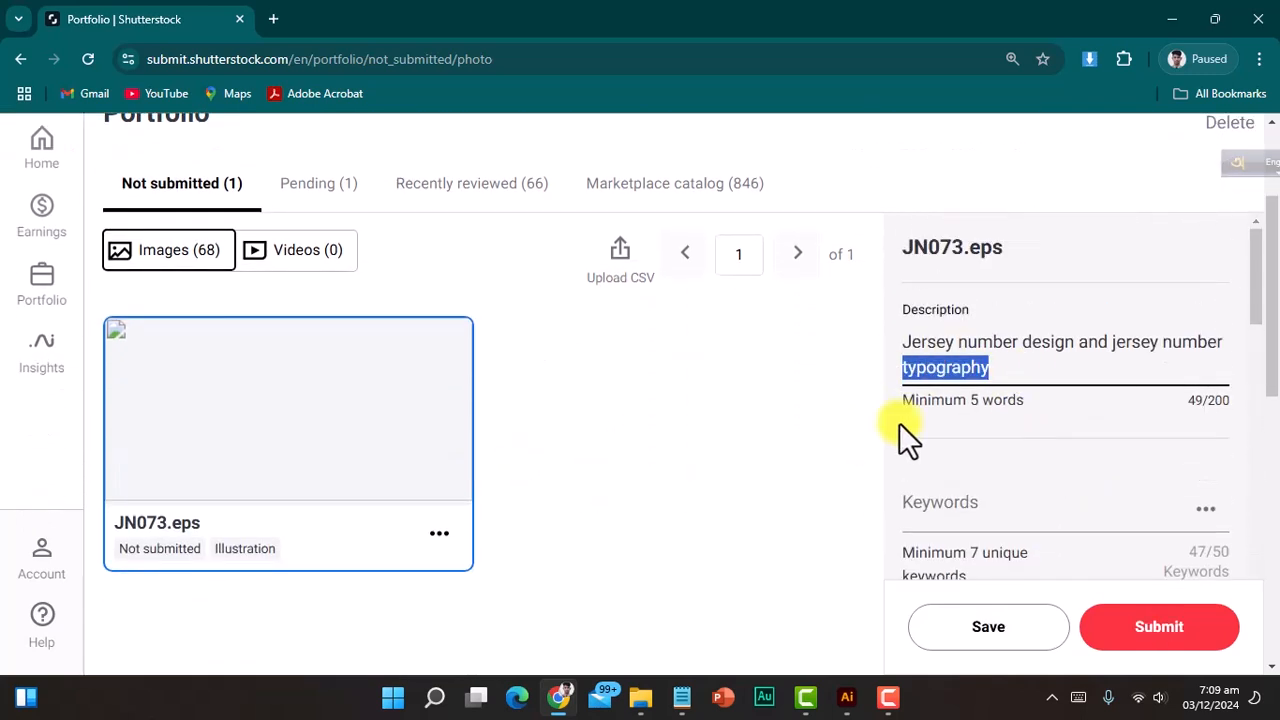
scroll(1026, 477, down, 4)
scroll(1150, 383, up, 2)
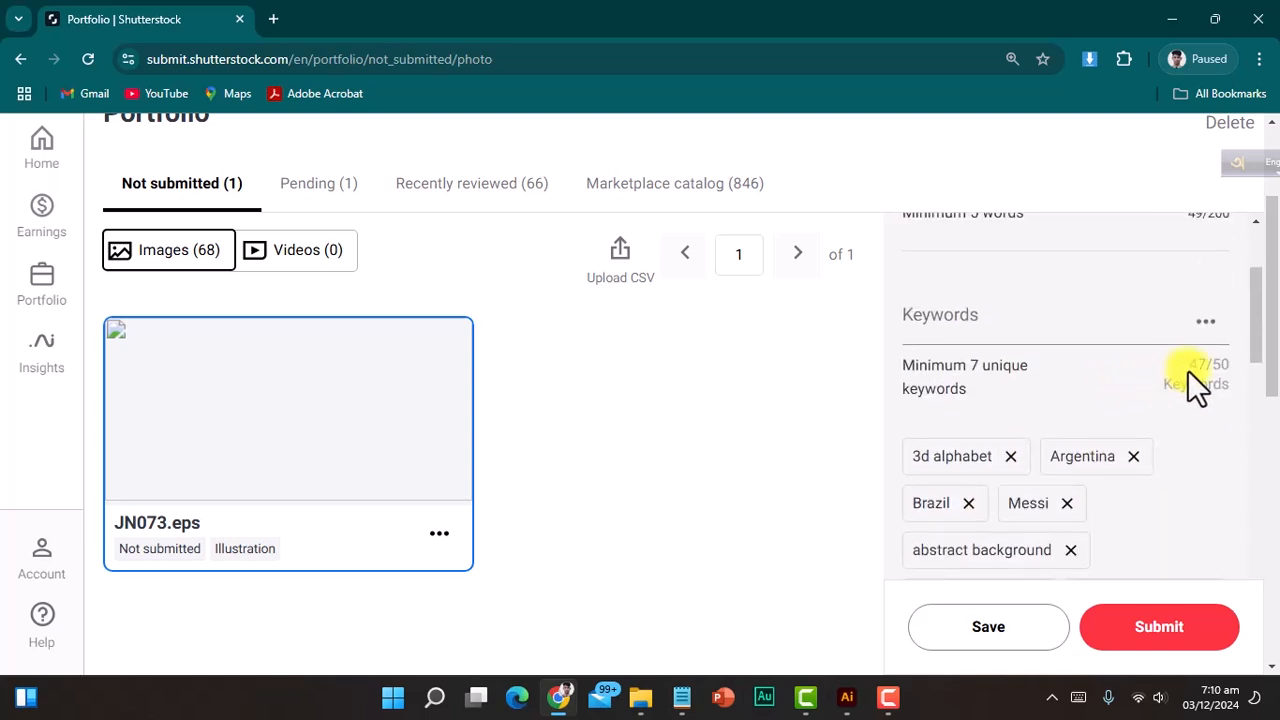
scroll(1190, 385, down, 9)
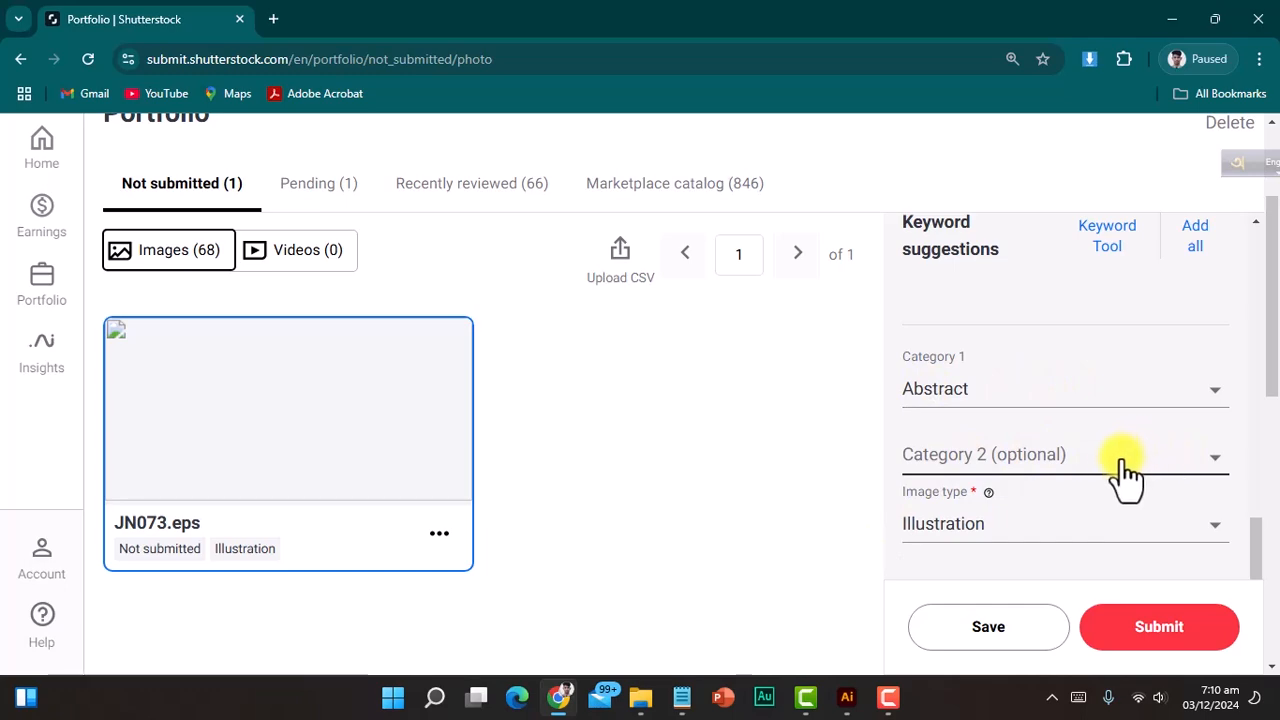
scroll(1125, 470, down, 5)
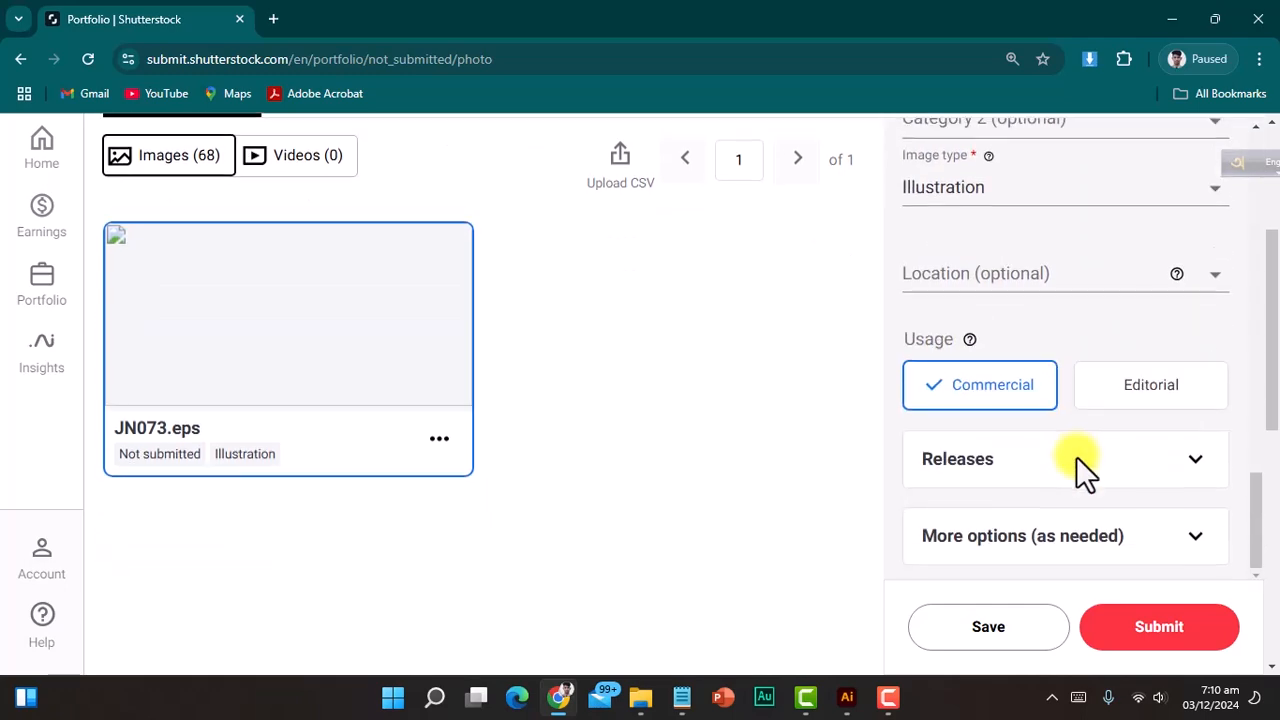
scroll(1070, 456, down, 3)
scroll(900, 455, up, 5)
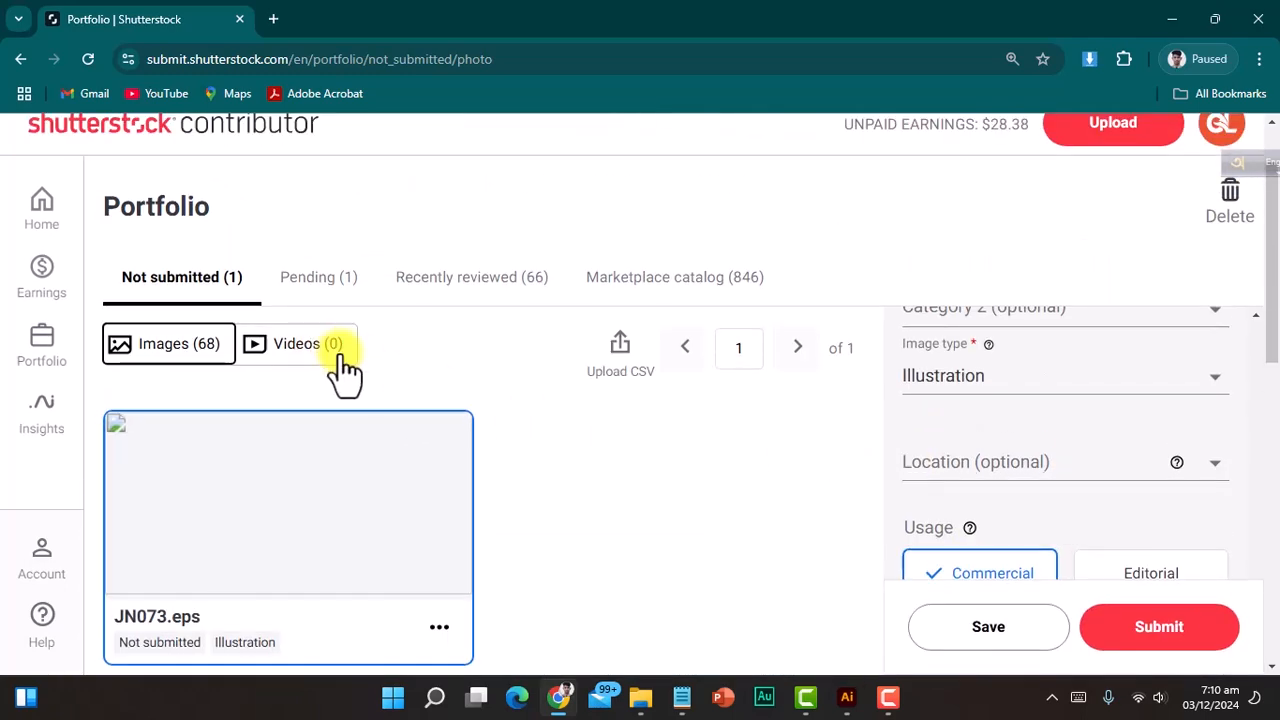
Step: Submit JN073.eps to Shutterstock, and open and reload the list of pending images
click(1140, 630)
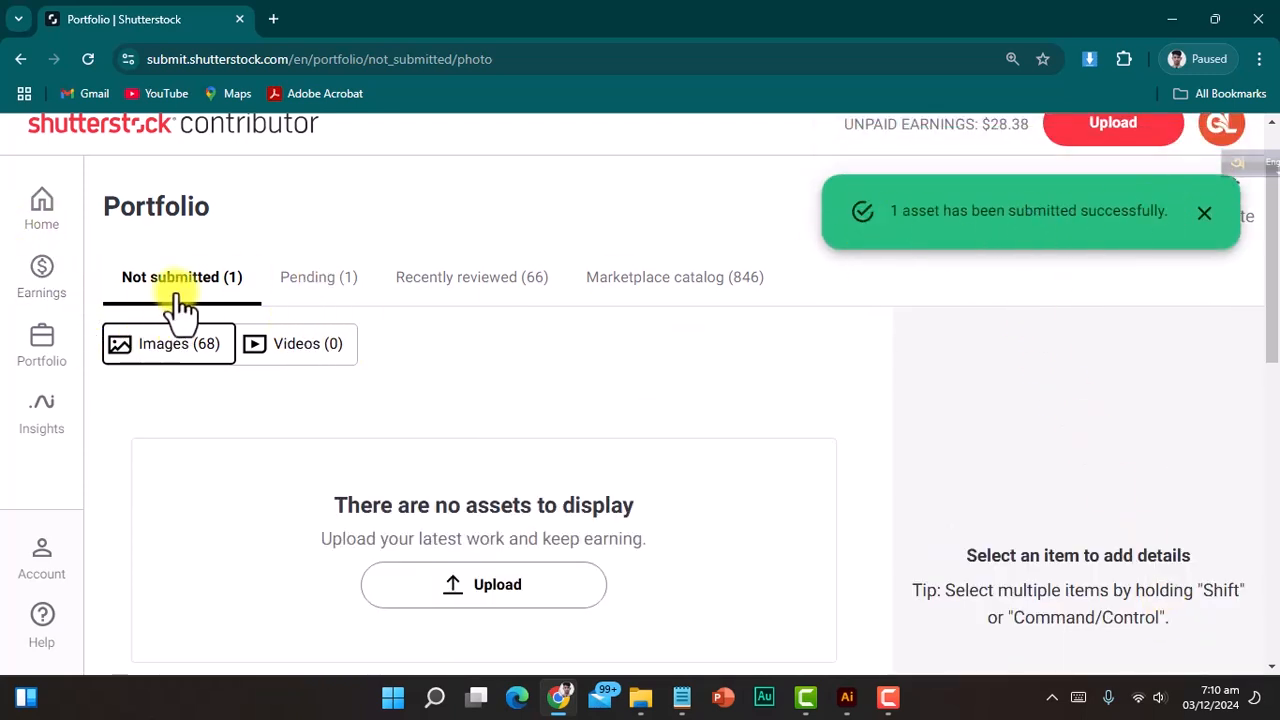
click(316, 282)
scroll(430, 380, down, 3)
click(88, 59)
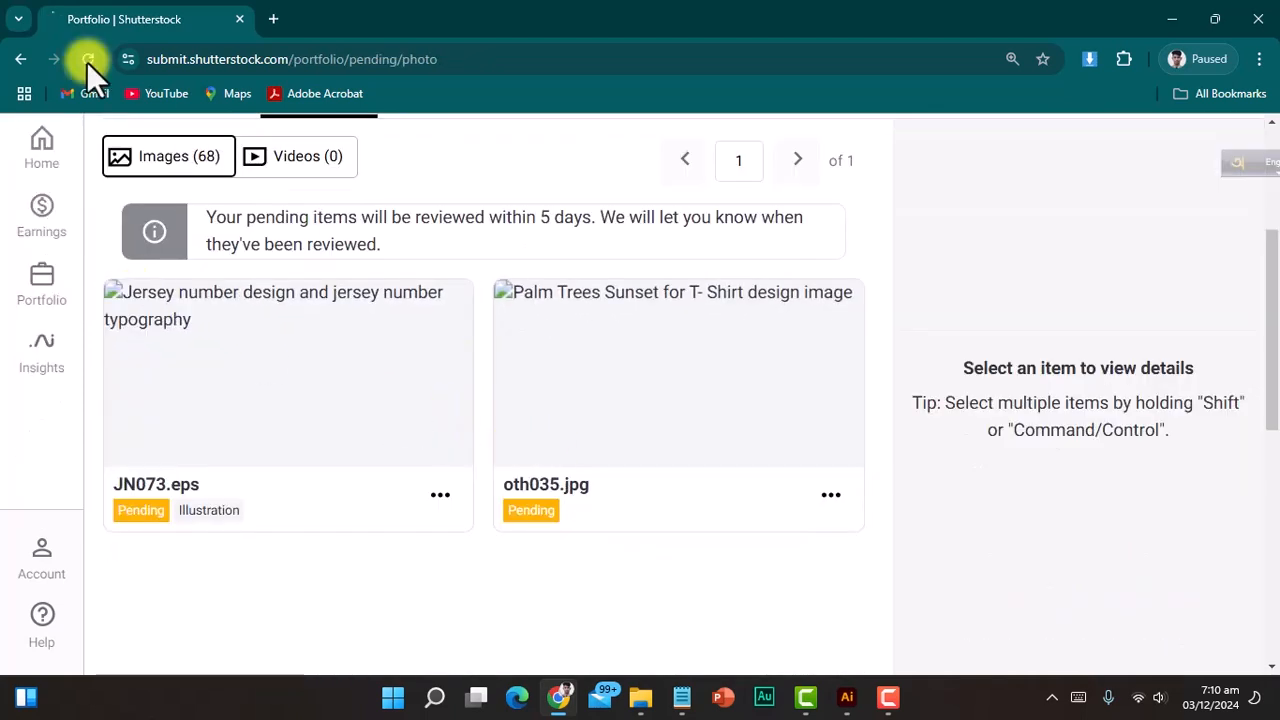
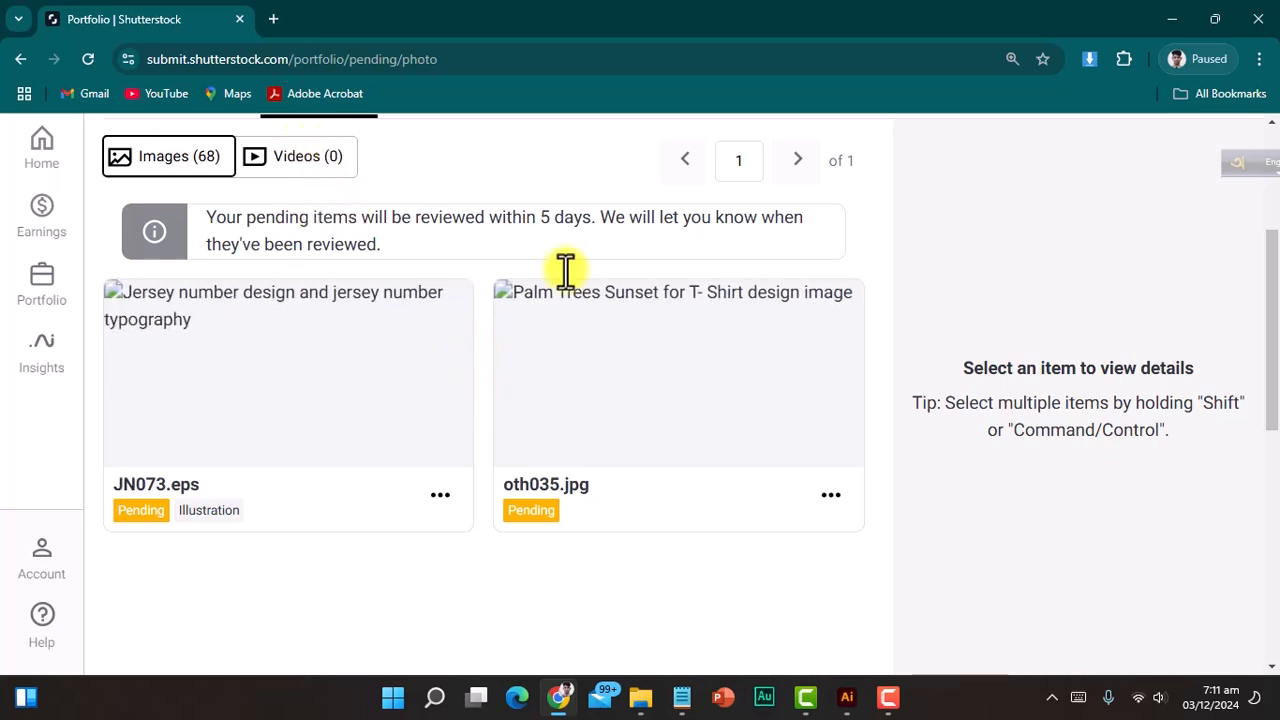
Step: Open the Freepik Contributor dashboard in a new browser tab
click(274, 18)
text(free)
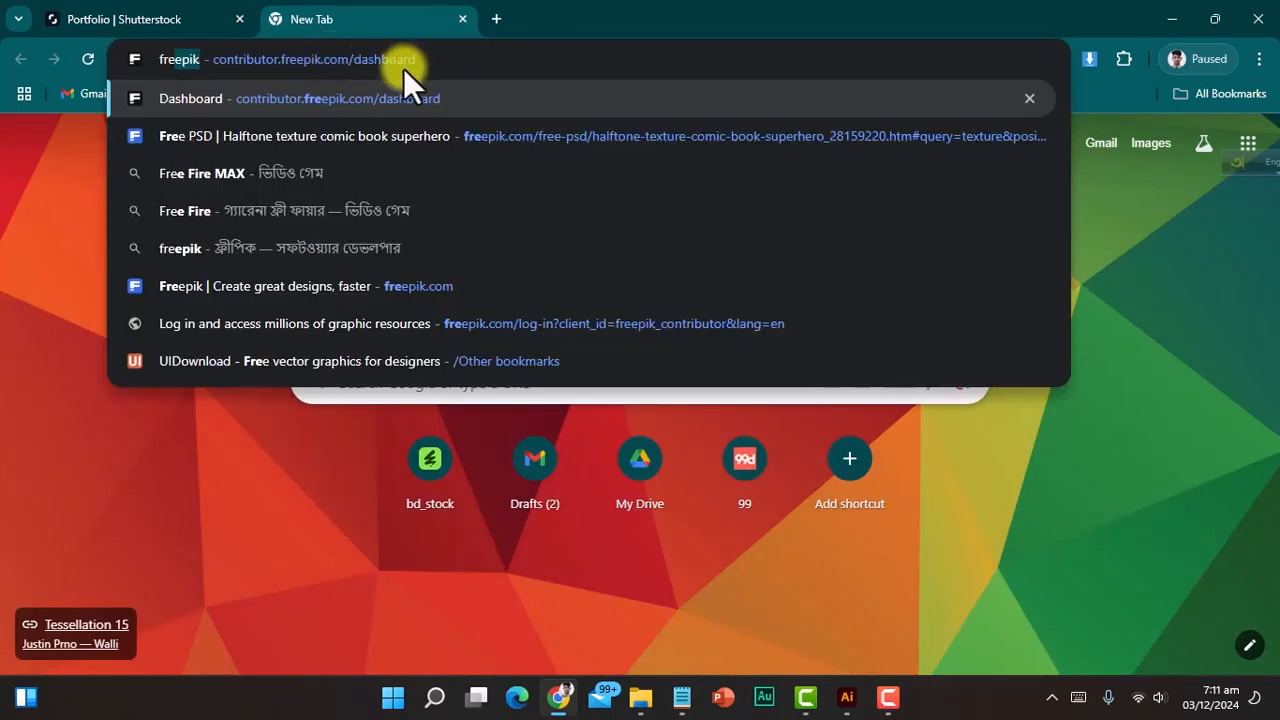
click(382, 92)
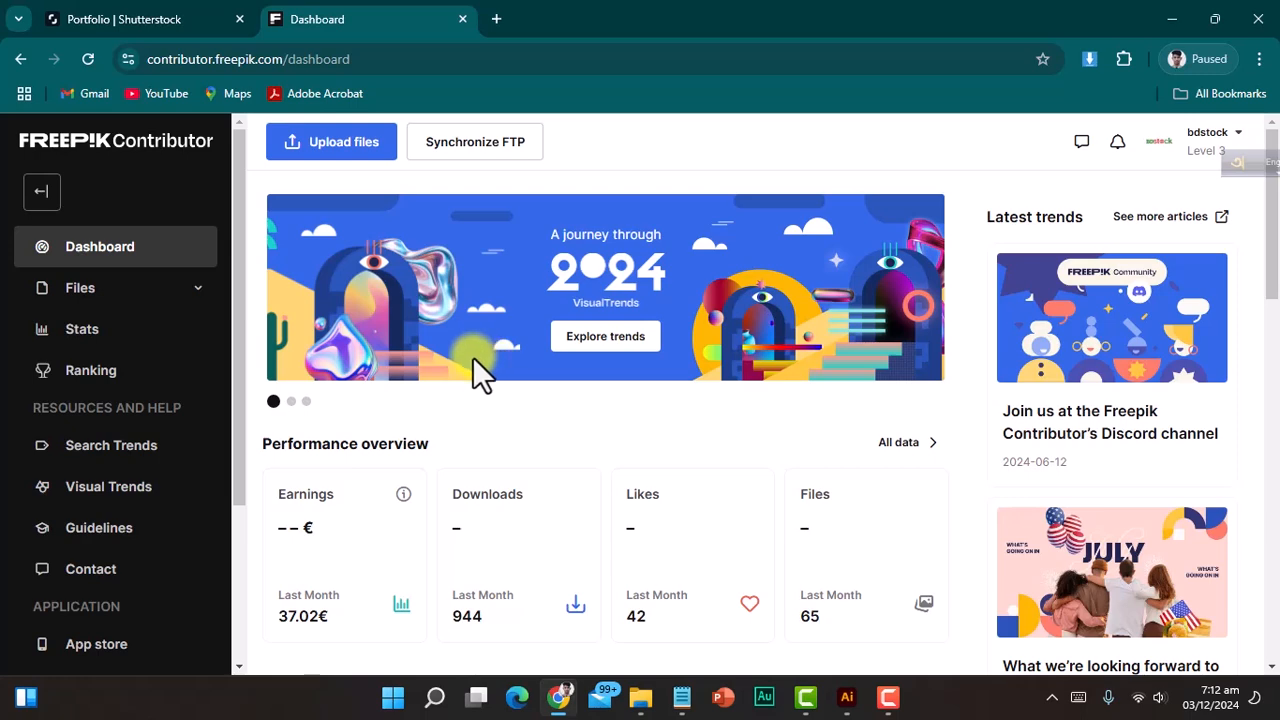
Step: Upload JN073.eps and JN073.jpg from the Jersey Number folder in File Explorer to Freepik Contributor in Chrome
click(340, 141)
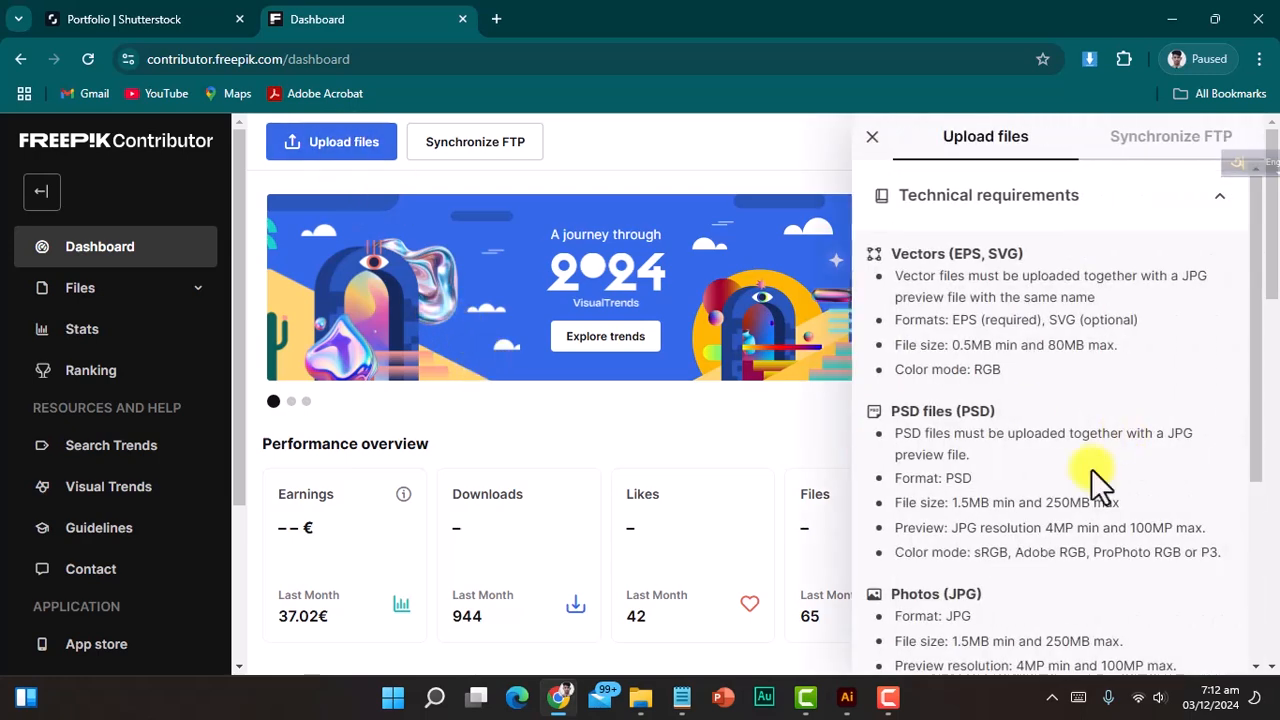
scroll(1050, 560, down, 5)
mouse_move(641, 697)
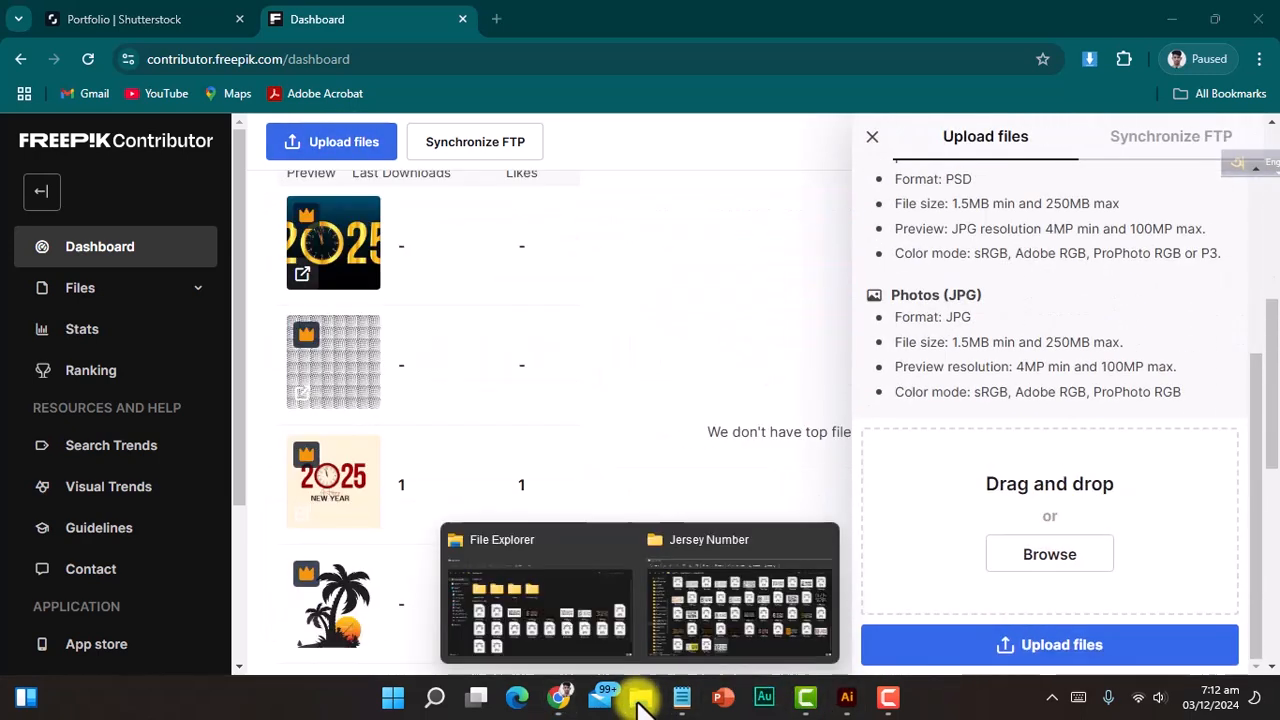
click(700, 599)
scroll(313, 291, up, 10)
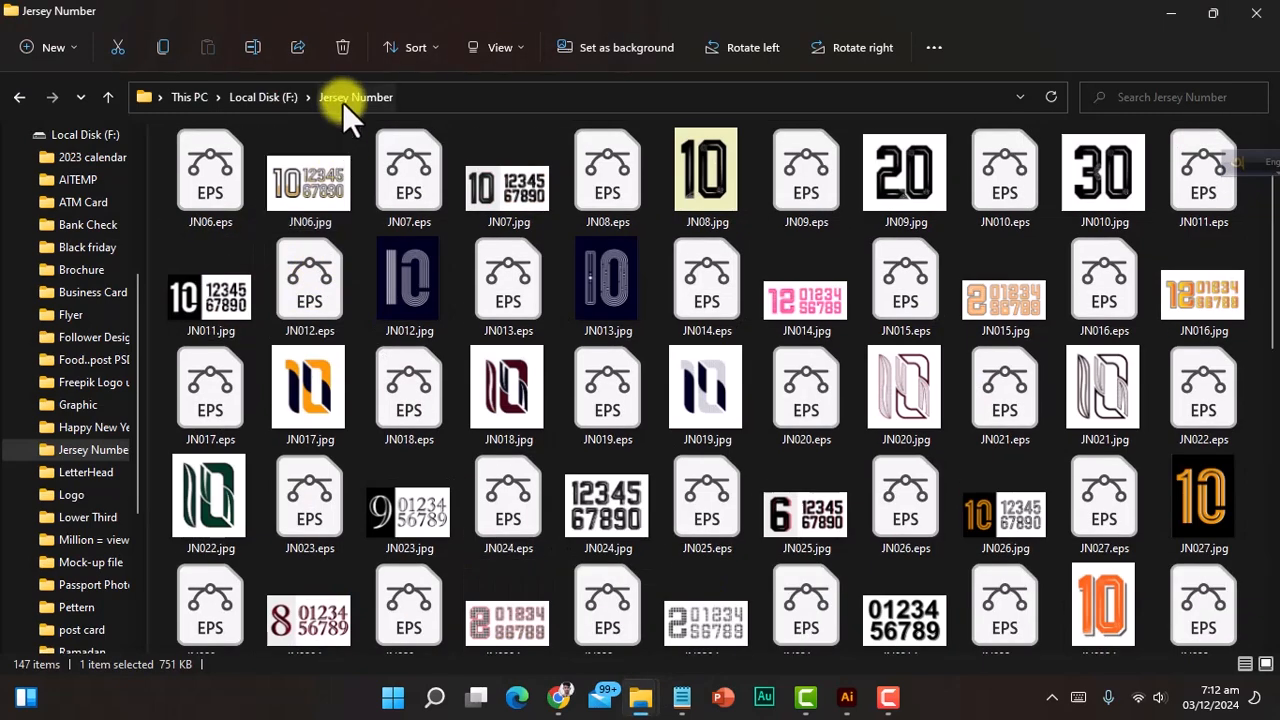
scroll(677, 443, down, 10)
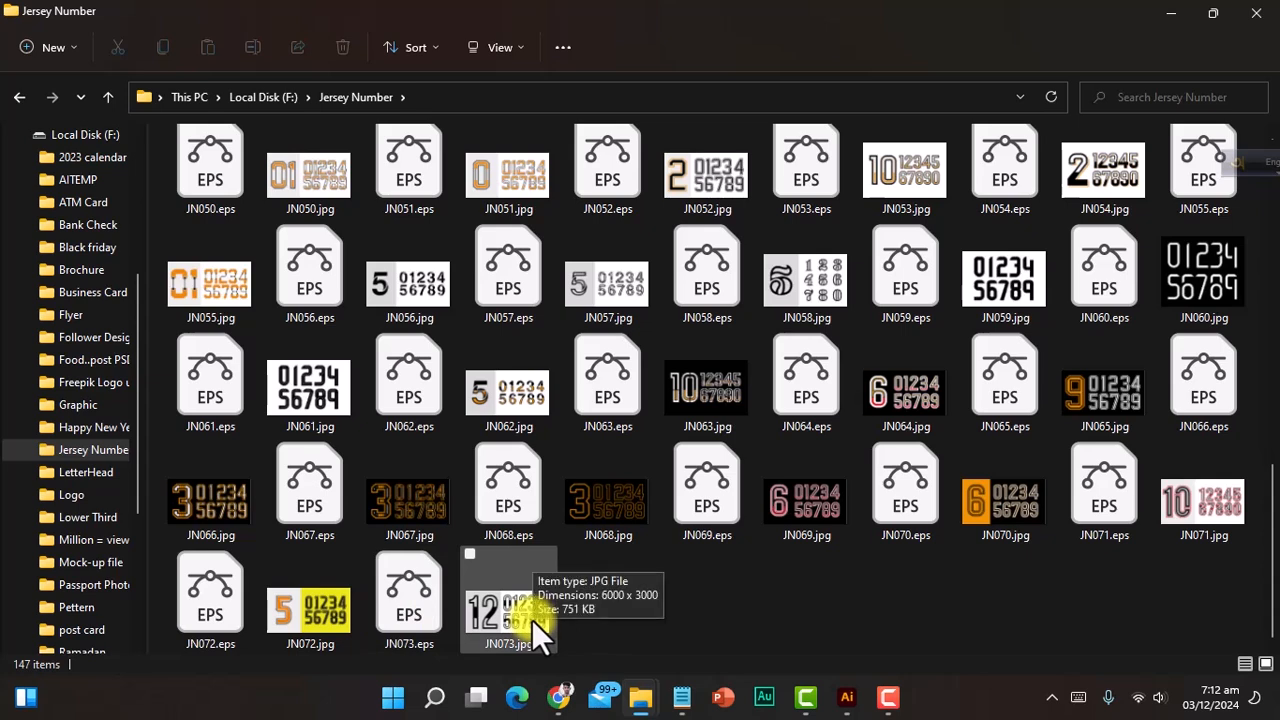
drag(606, 618, 397, 616)
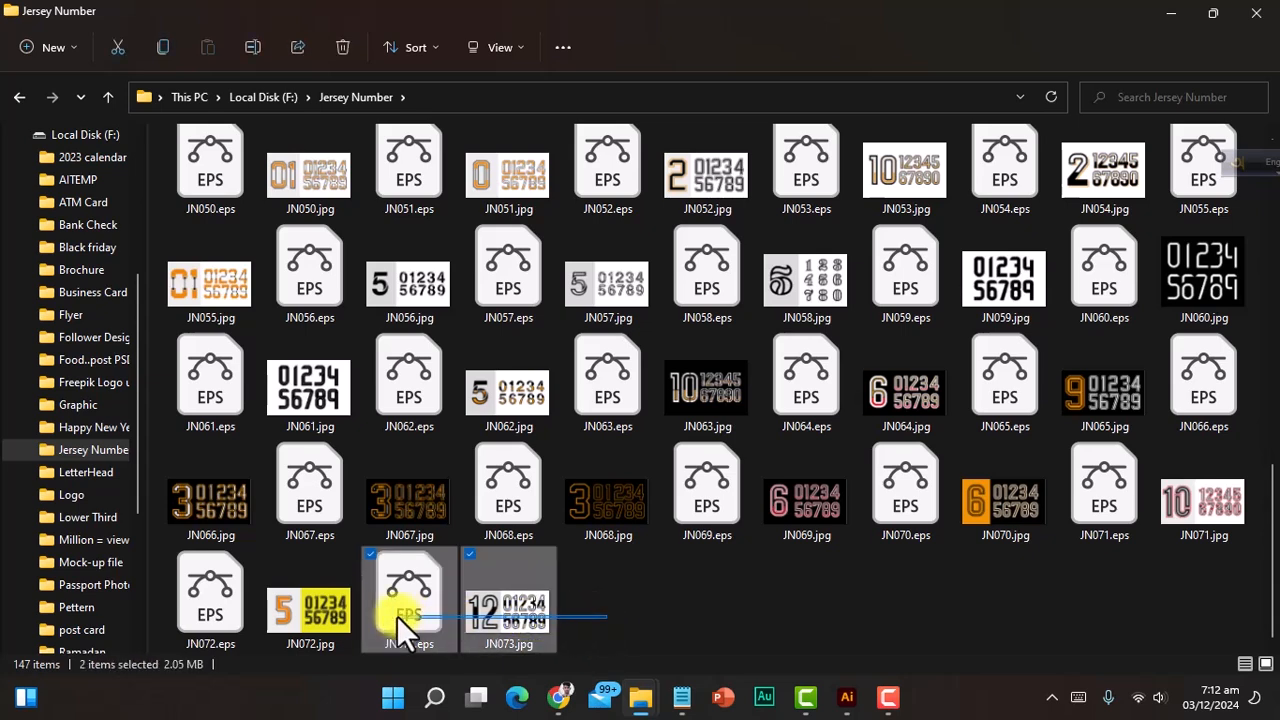
click(575, 598)
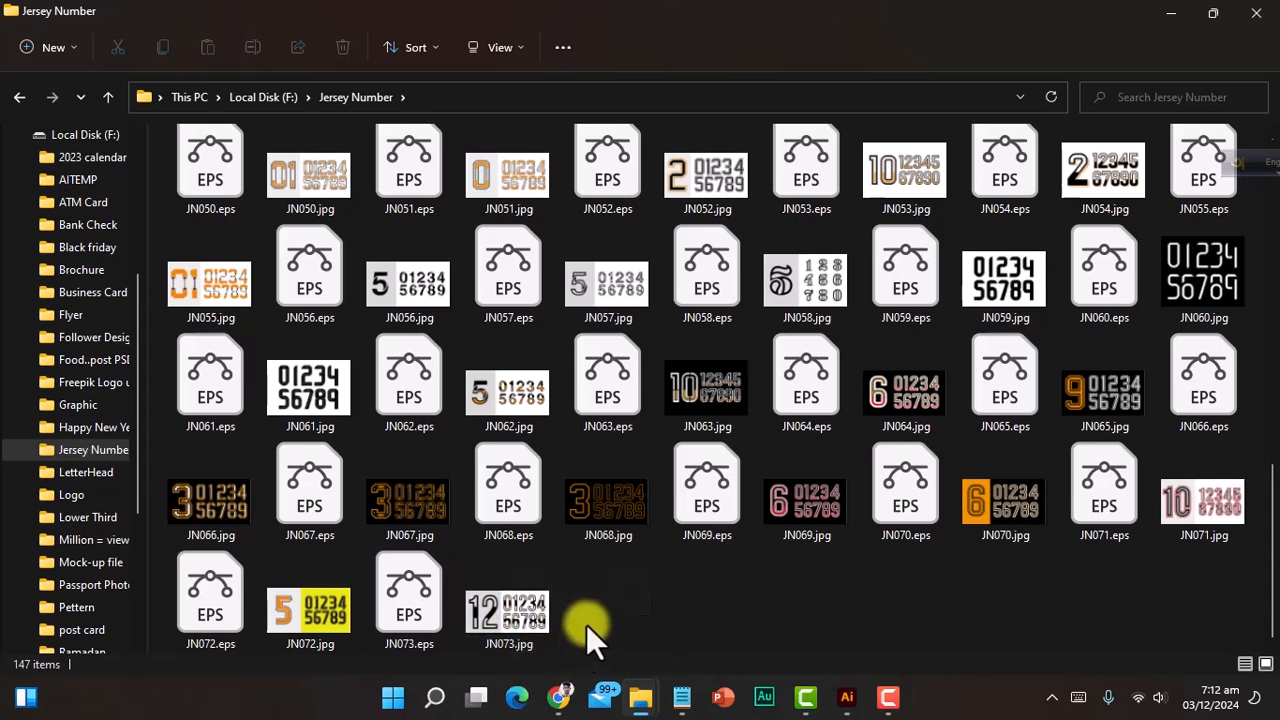
drag(607, 593, 416, 643)
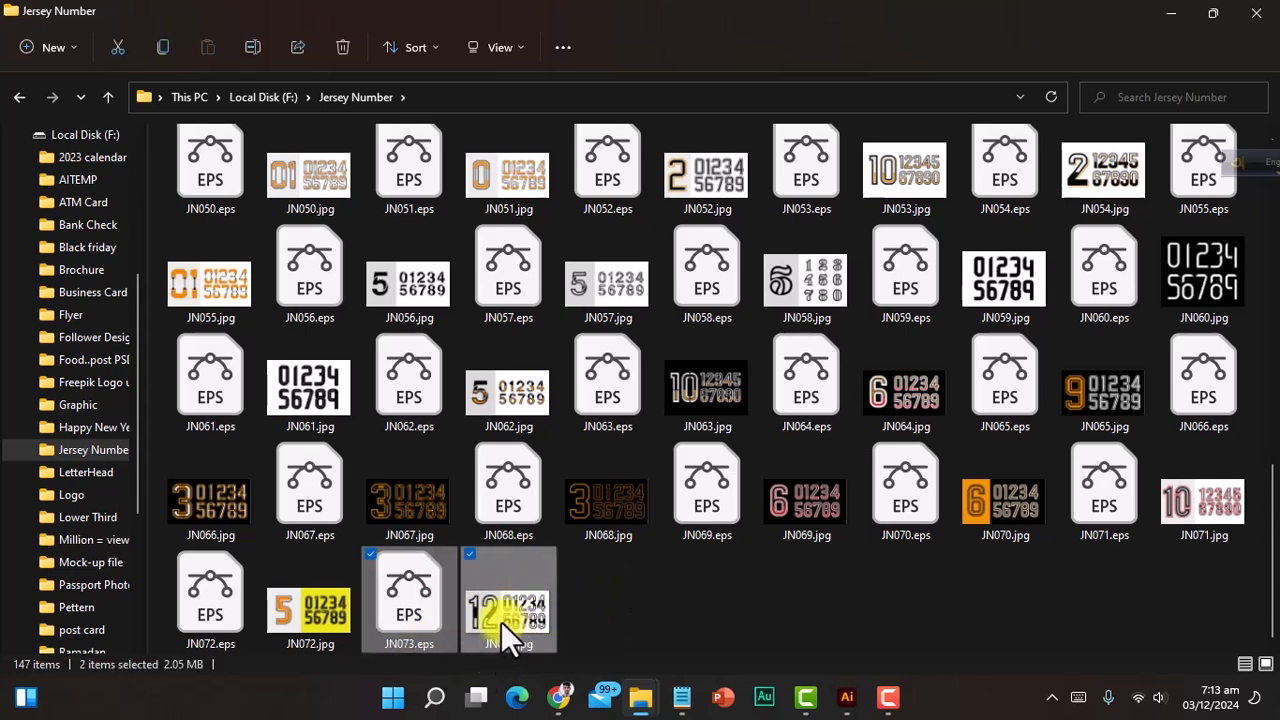
drag(417, 587, 1030, 508)
Step: Open the list of uploaded files awaiting submission and select JN073
click(80, 287)
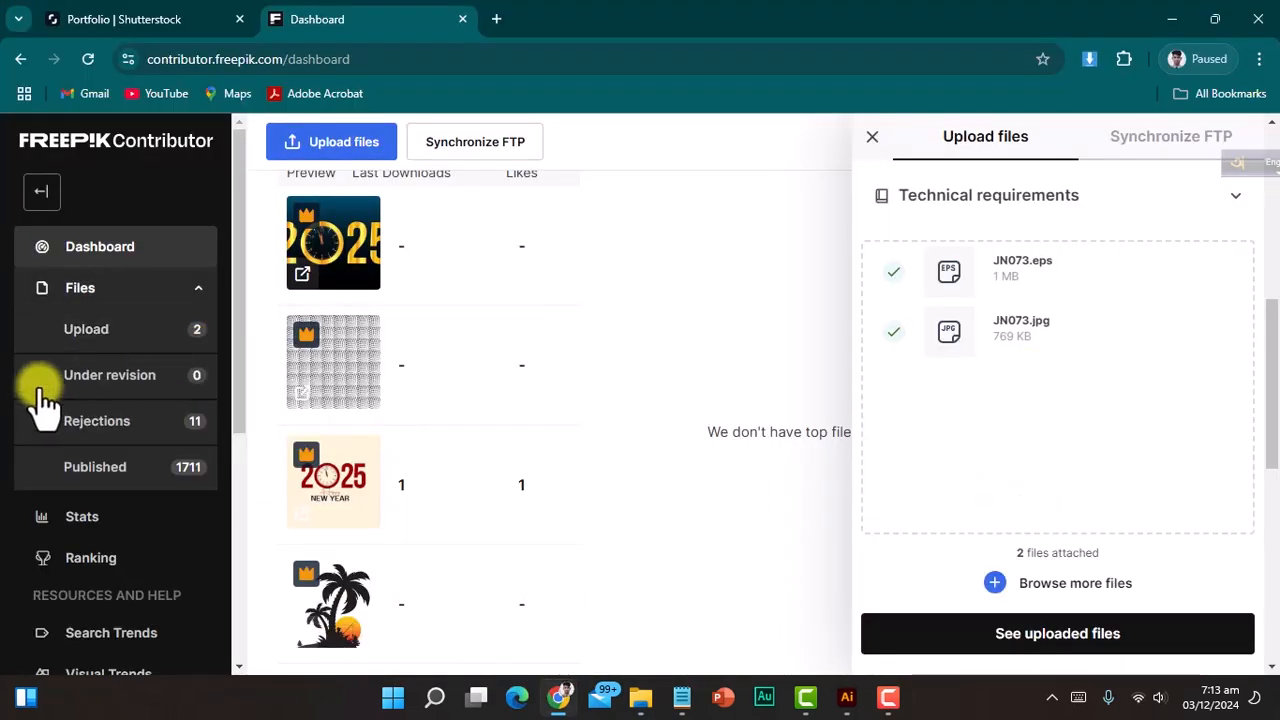
click(100, 332)
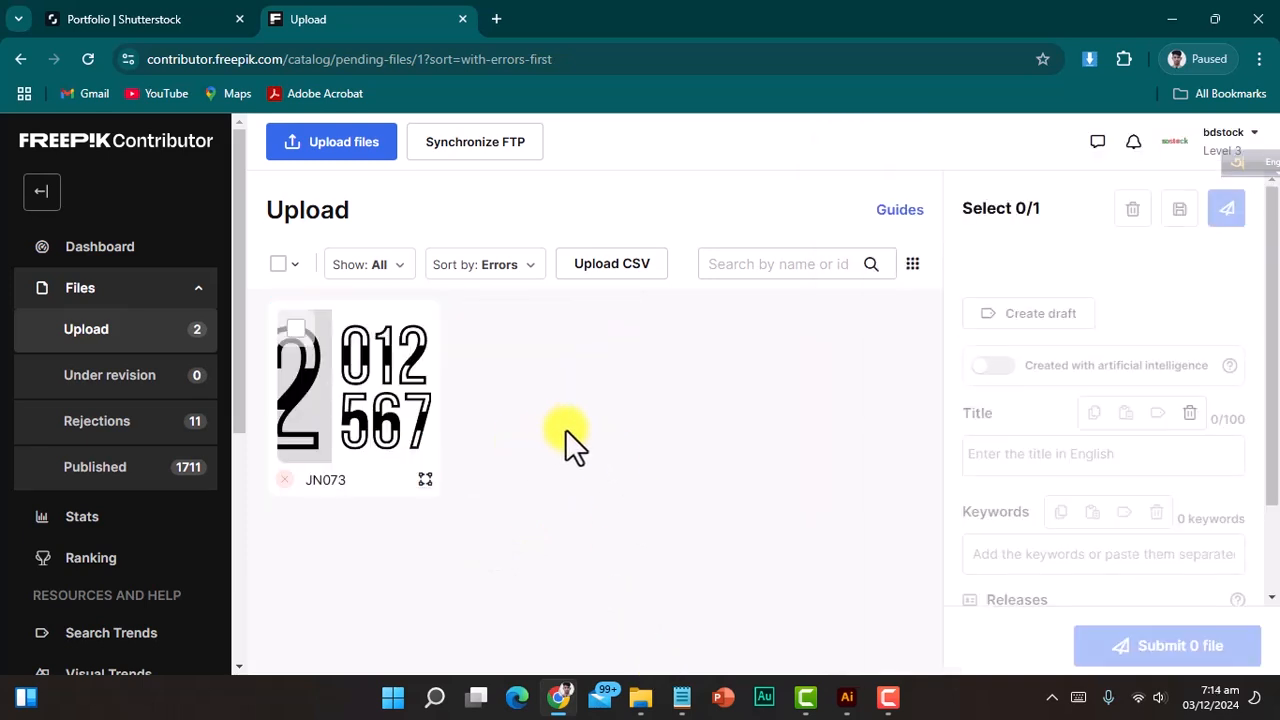
click(386, 409)
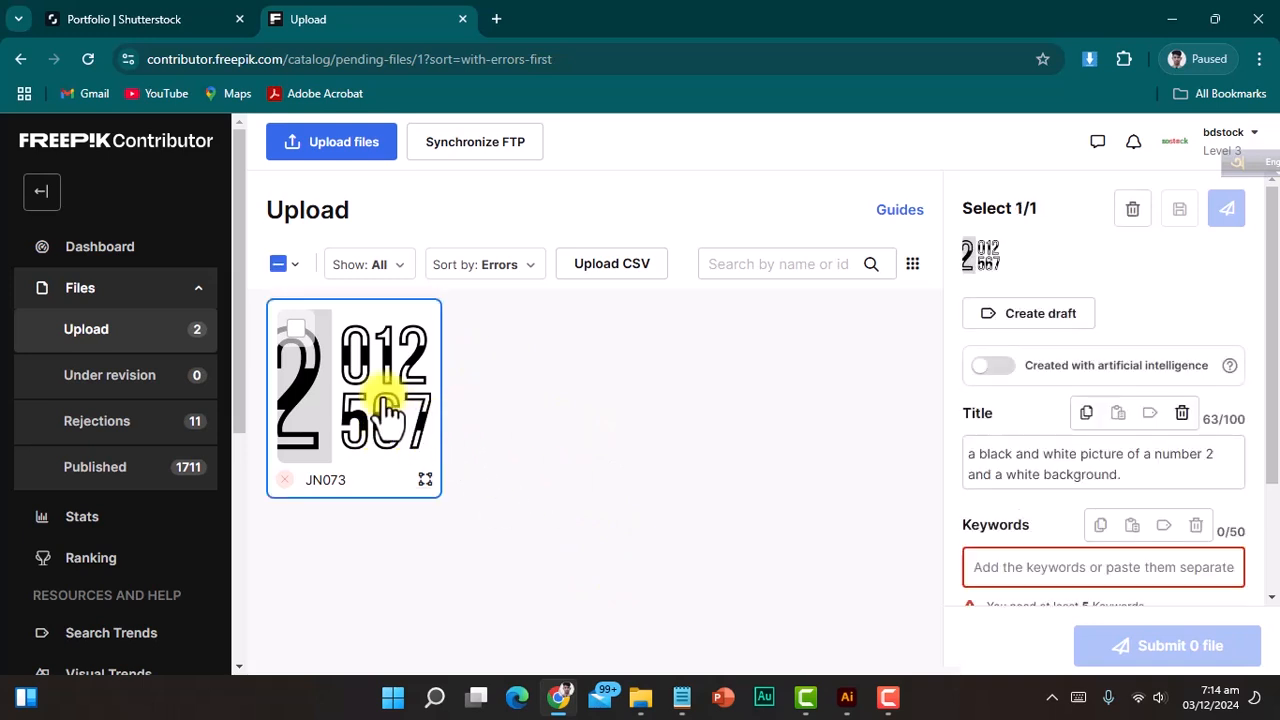
Step: Replace the title of JN073 in Chrome with "Jersey number design and jersey number typography" copied from the Notepad Jersey note
scroll(1046, 486, down, 2)
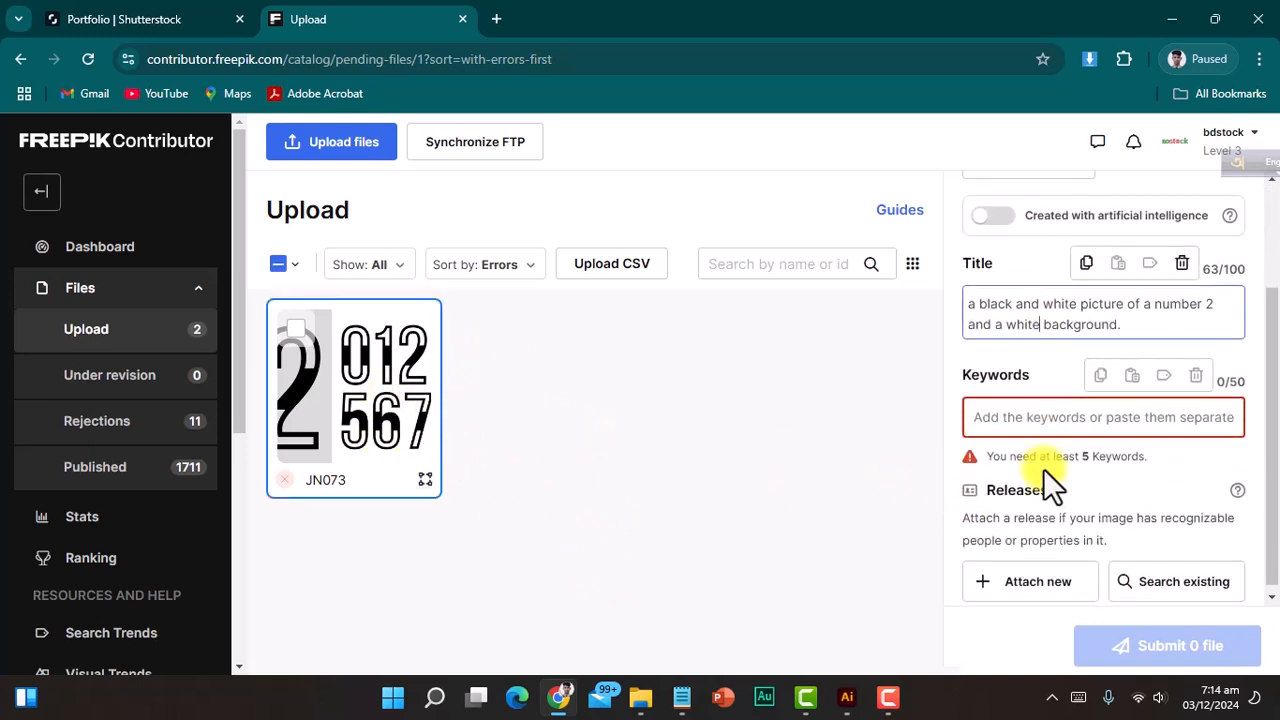
scroll(1034, 466, up, 1)
drag(1122, 412, 955, 386)
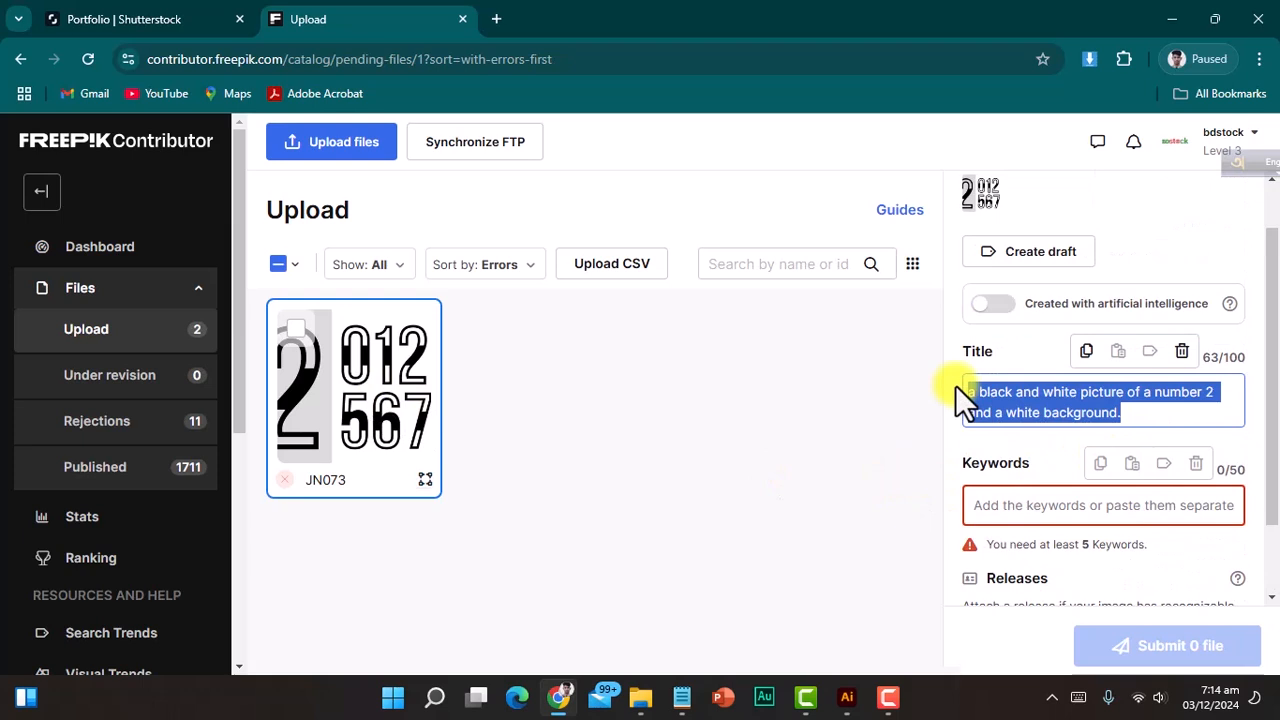
key(BackSpace)
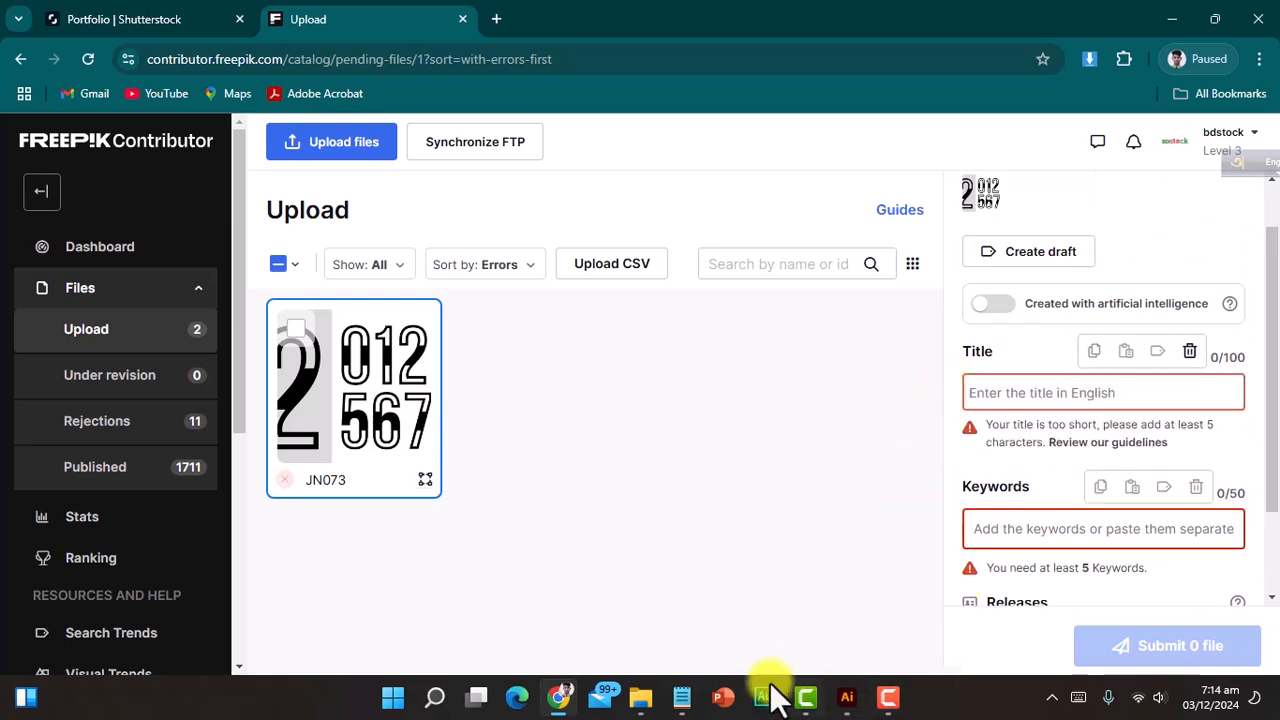
click(681, 697)
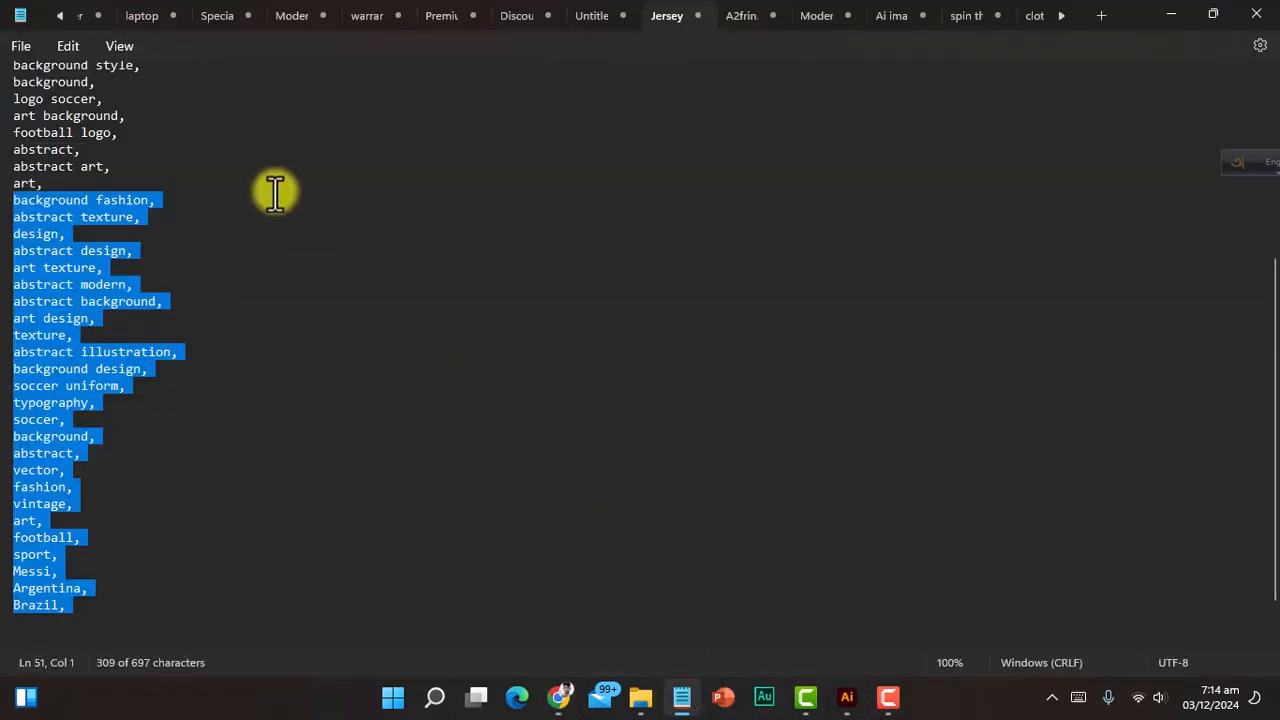
scroll(287, 343, up, 2)
scroll(287, 343, up, 5)
drag(405, 84, 23, 84)
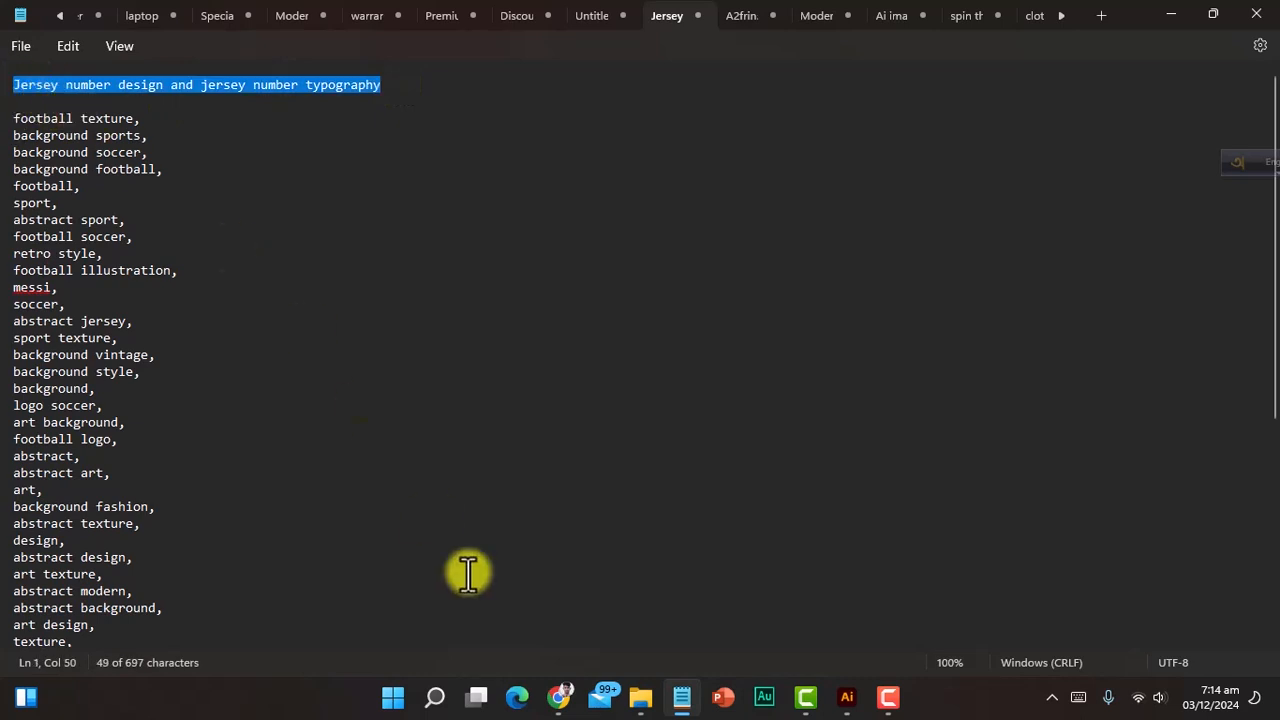
click(558, 700)
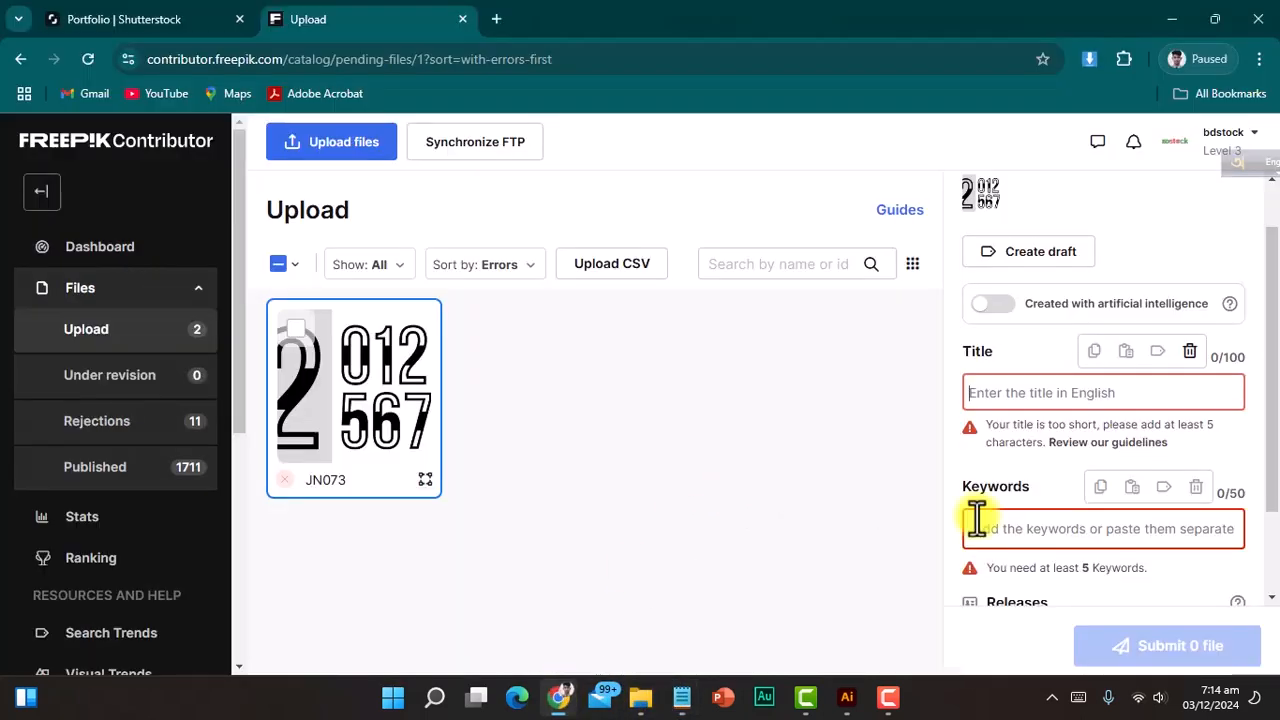
click(985, 393)
text(Jersey number design and jersey number typography)
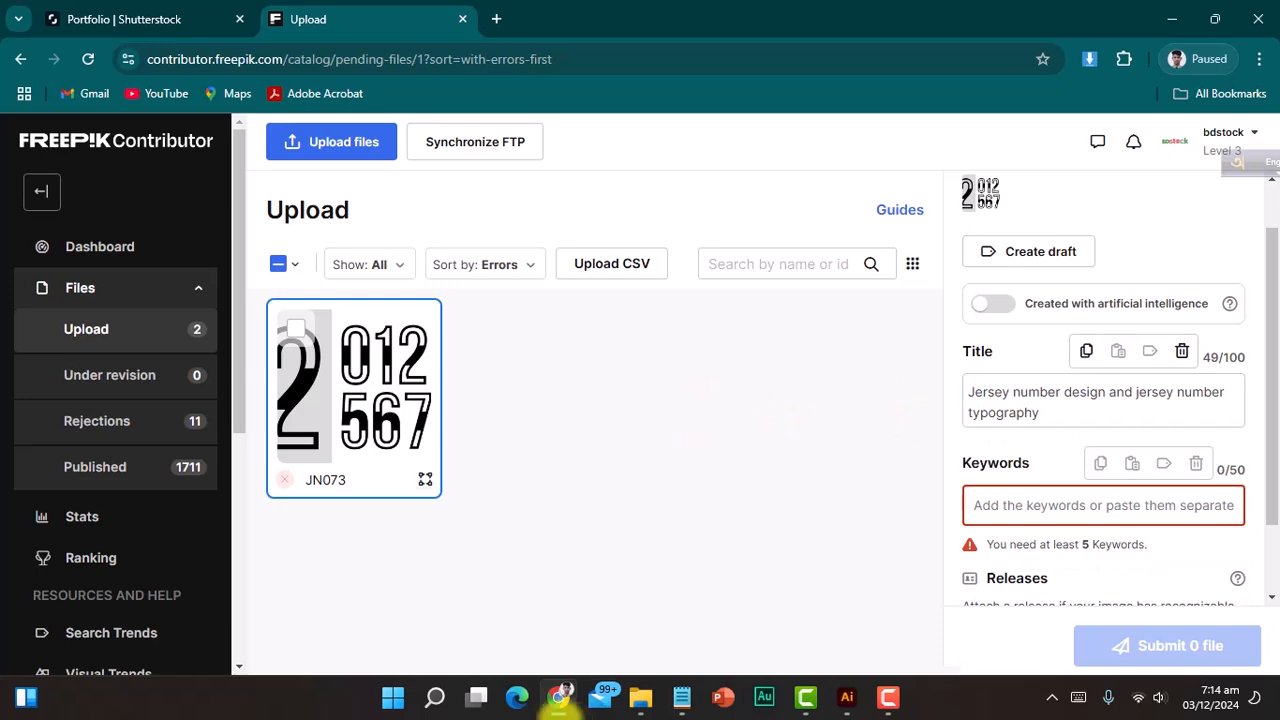
Step: Copy all keywords from "football texture" through "Brazil" in the Notepad Jersey note into the keywords of JN073 in Chrome
click(681, 697)
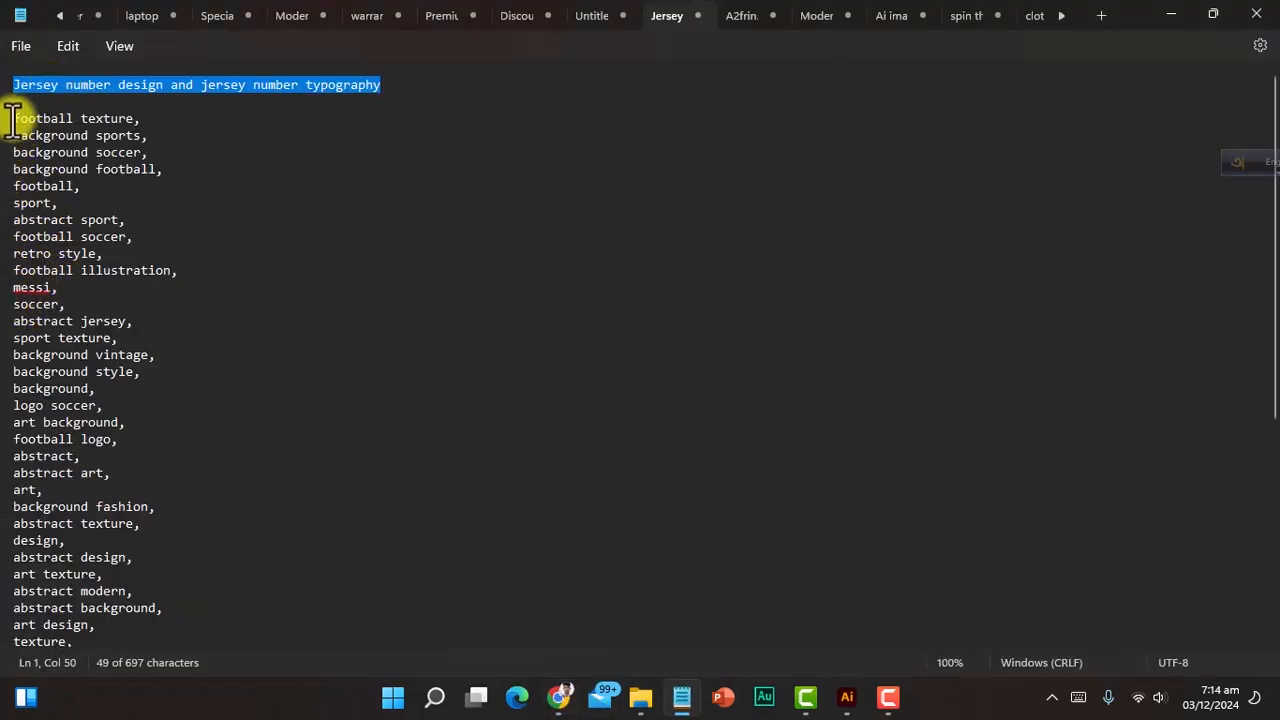
drag(13, 118, 201, 562)
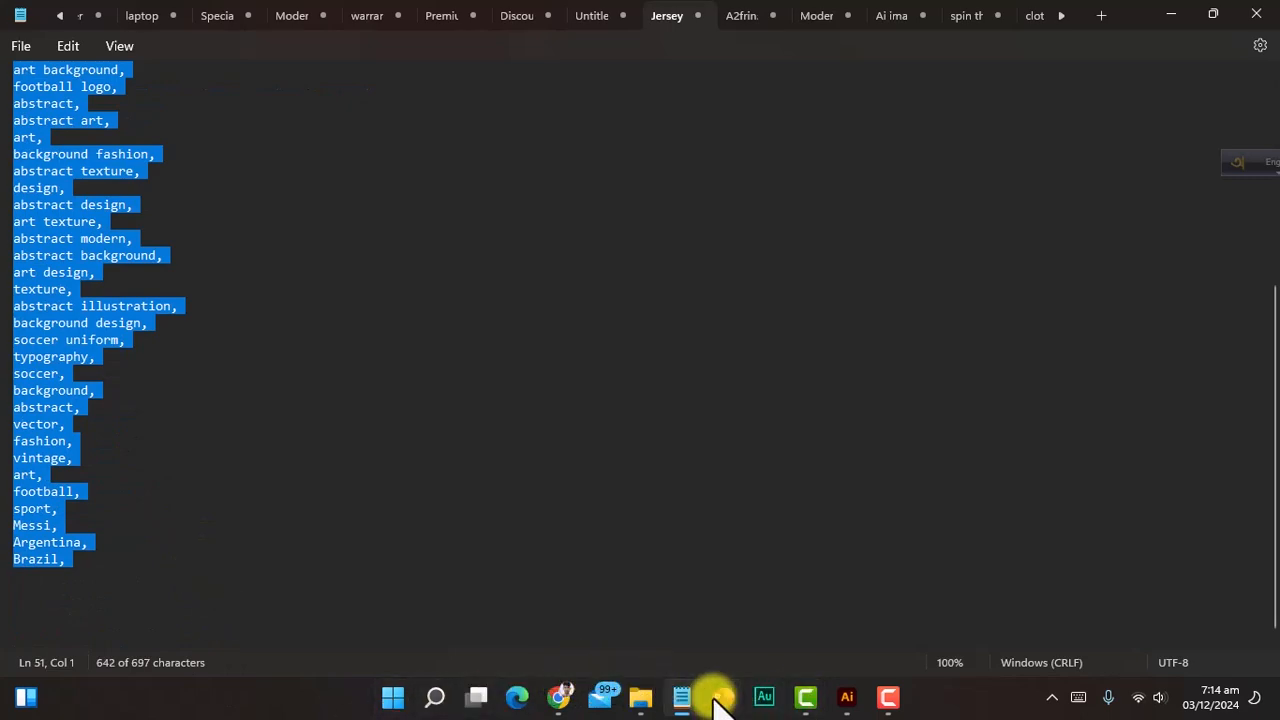
click(555, 698)
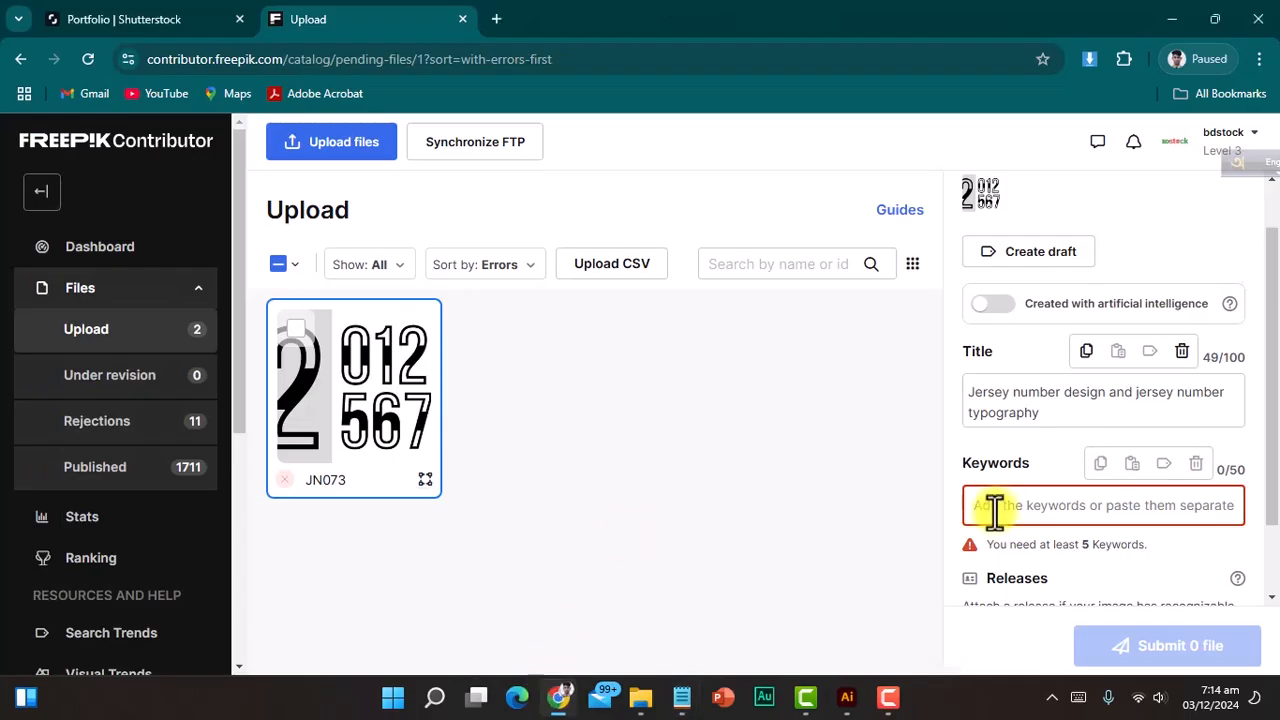
click(994, 510)
key(ctrl+v)
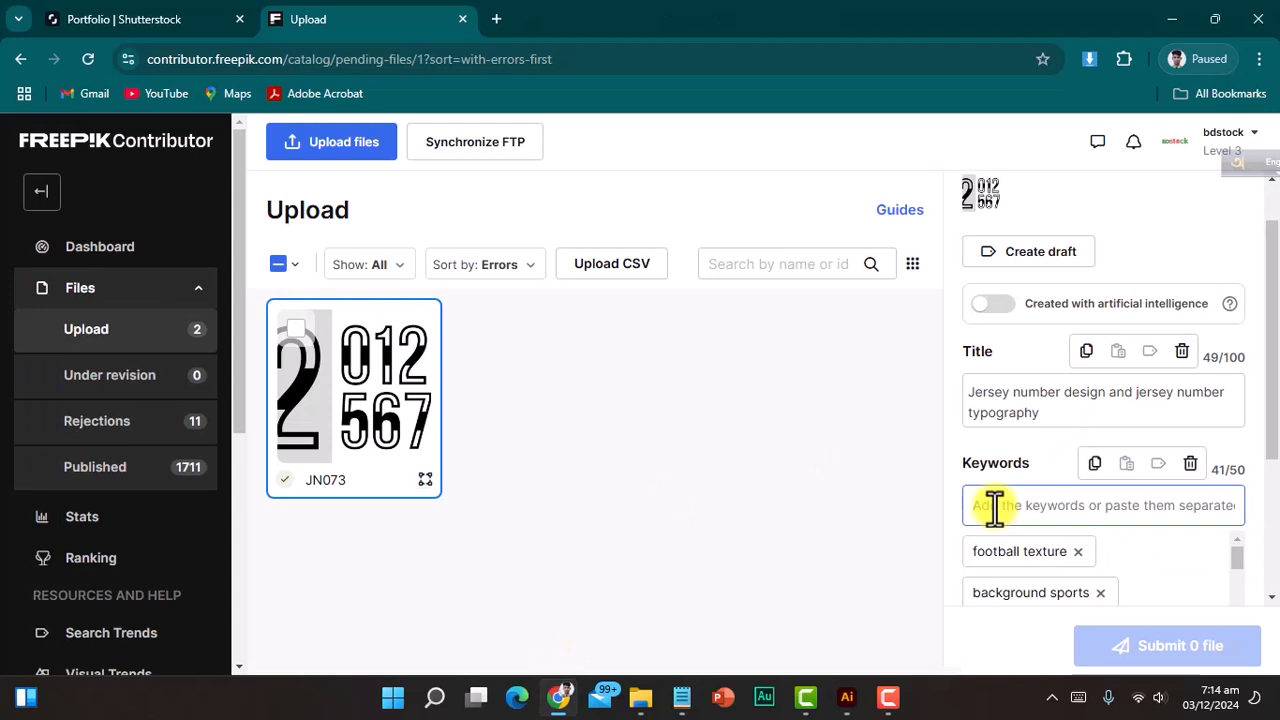
scroll(1102, 445, down, 2)
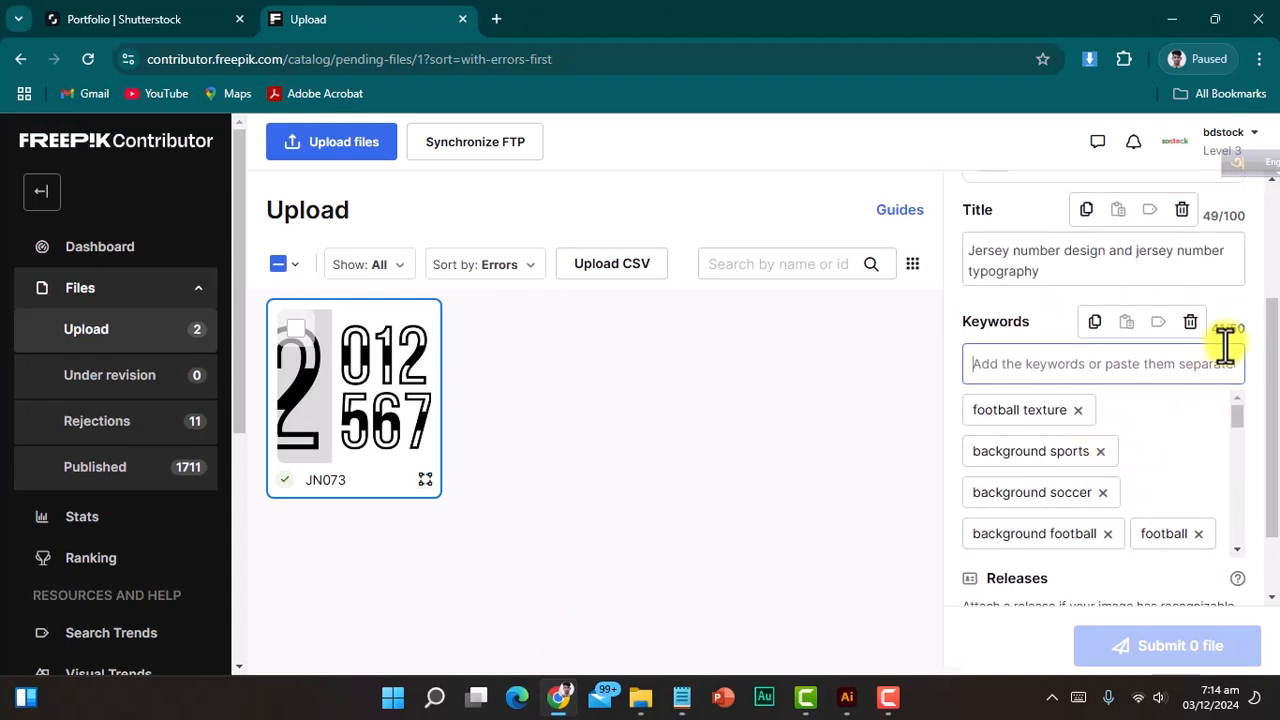
Step: Submit the JN073 file for review on Freepik Contributor and open the list of files under revision
click(620, 450)
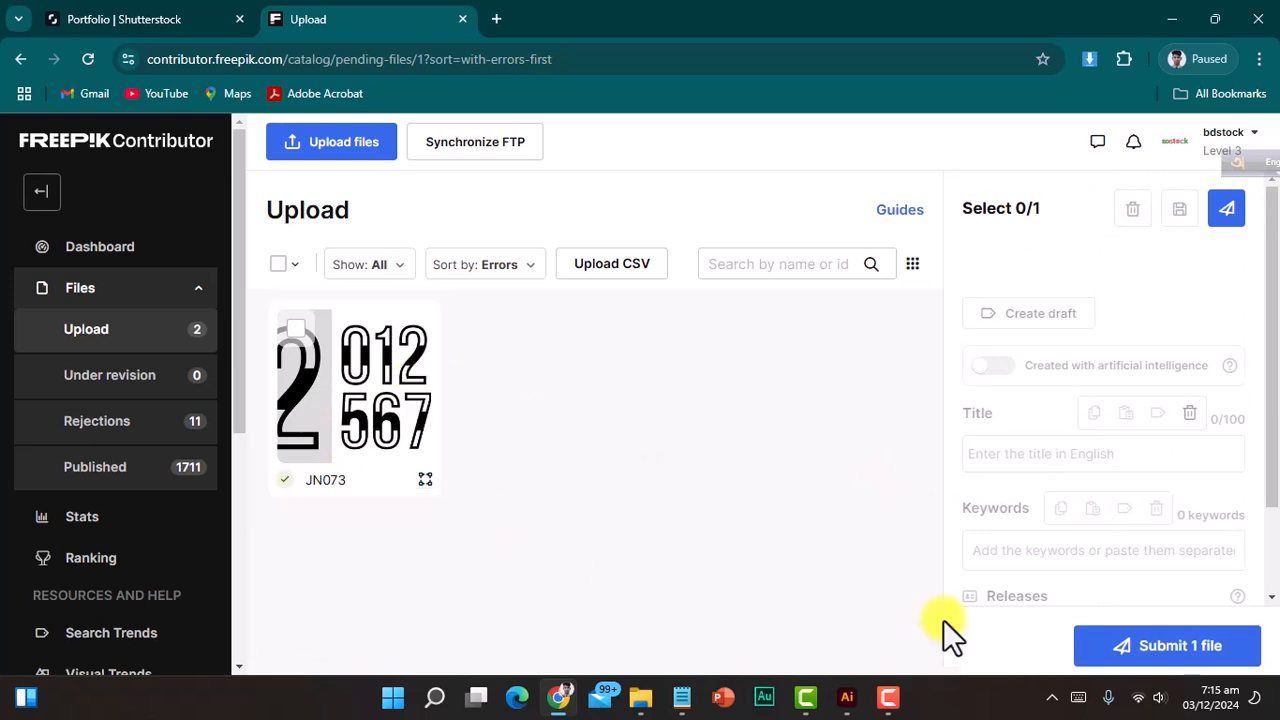
click(1182, 645)
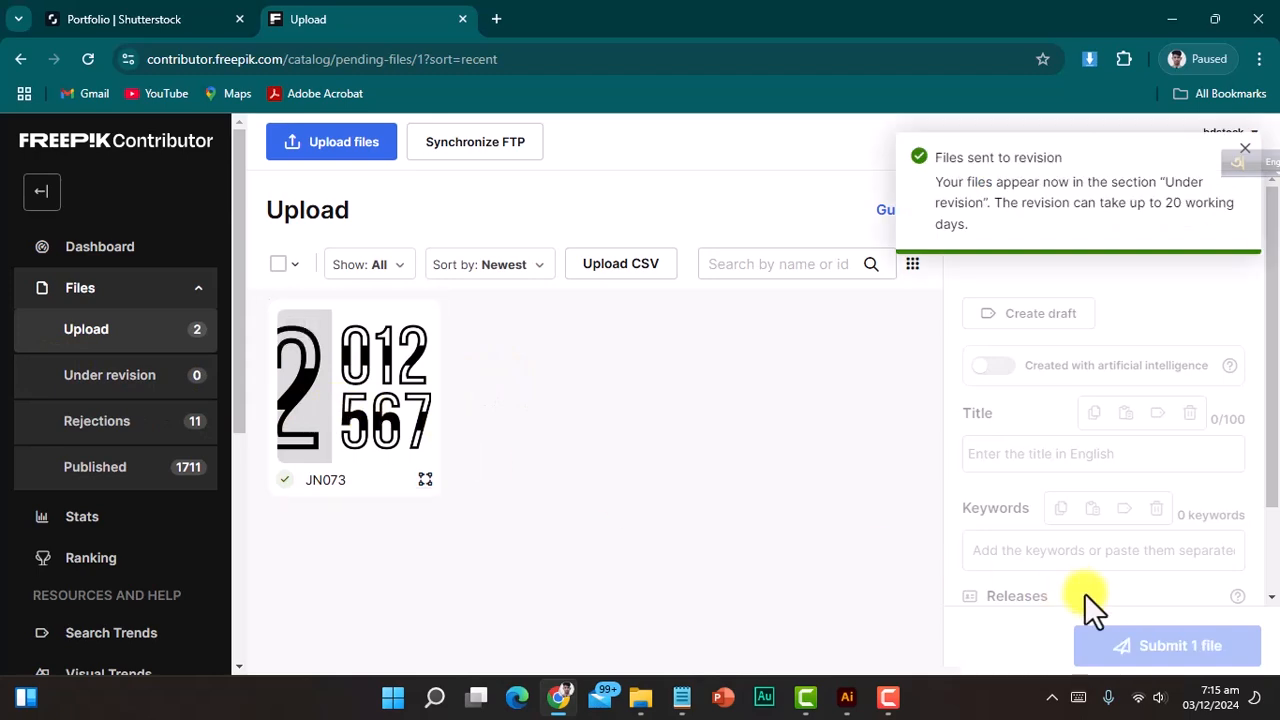
click(104, 376)
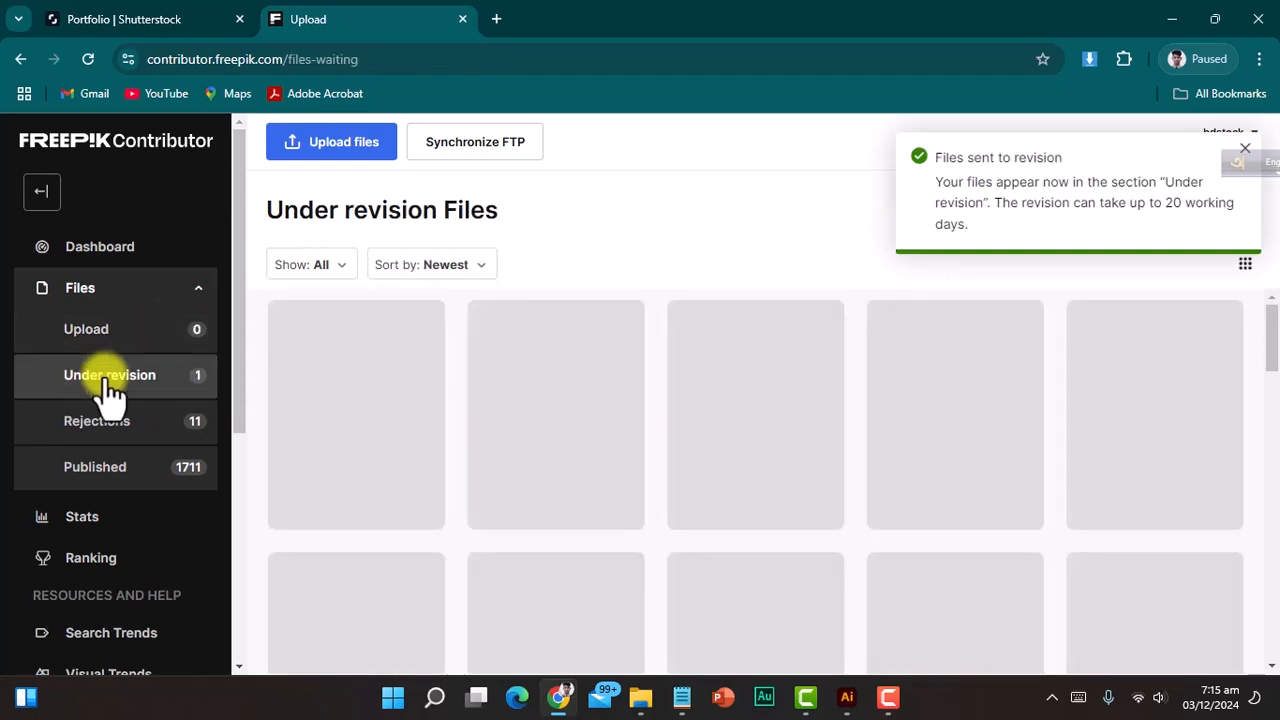
Step: Switch to Illustrator and examine the sample 12 and the banded numbers 0–9 in JN073.eps
click(847, 697)
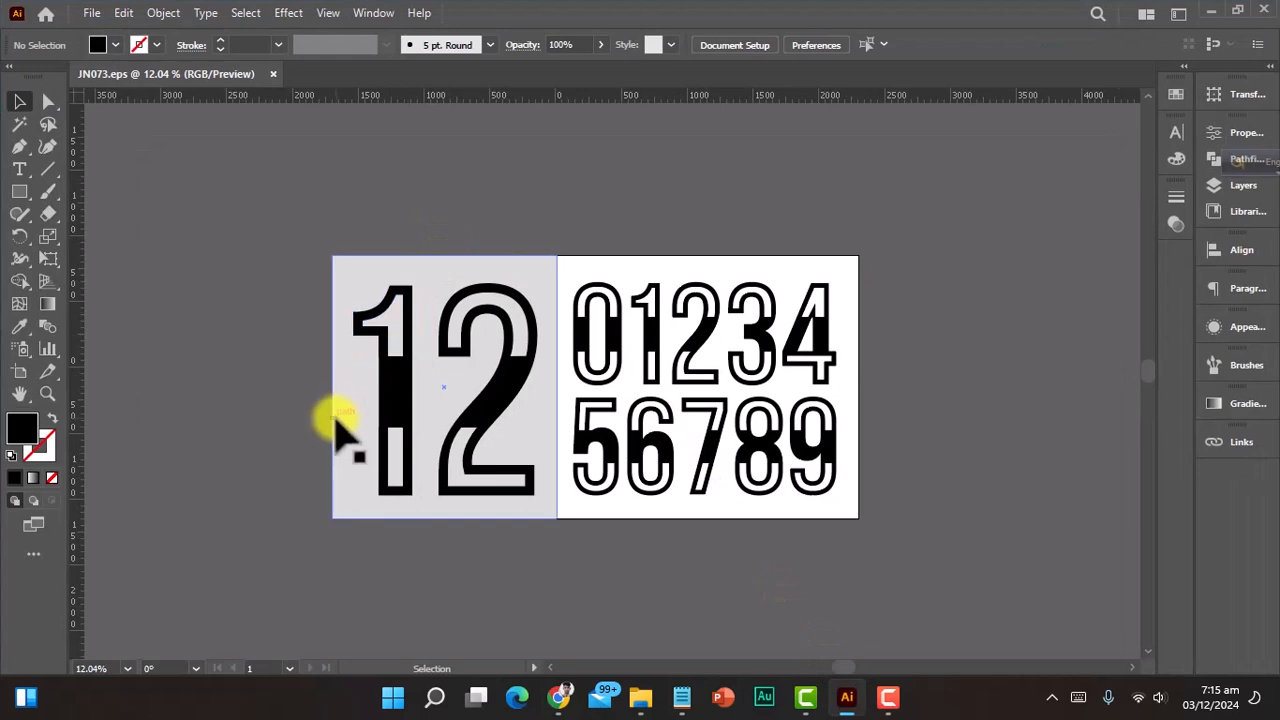
key(ctrl+space)
drag(480, 331, 392, 305)
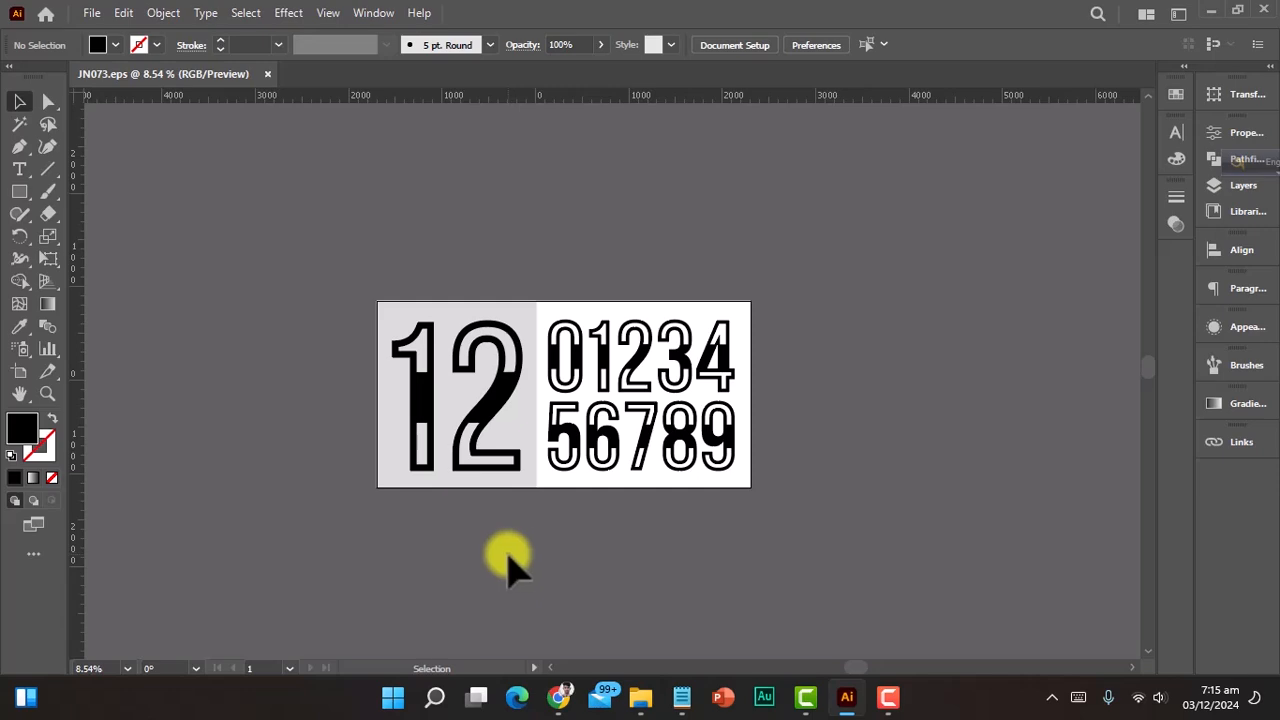
key(ctrl+space)
drag(400, 412, 698, 510)
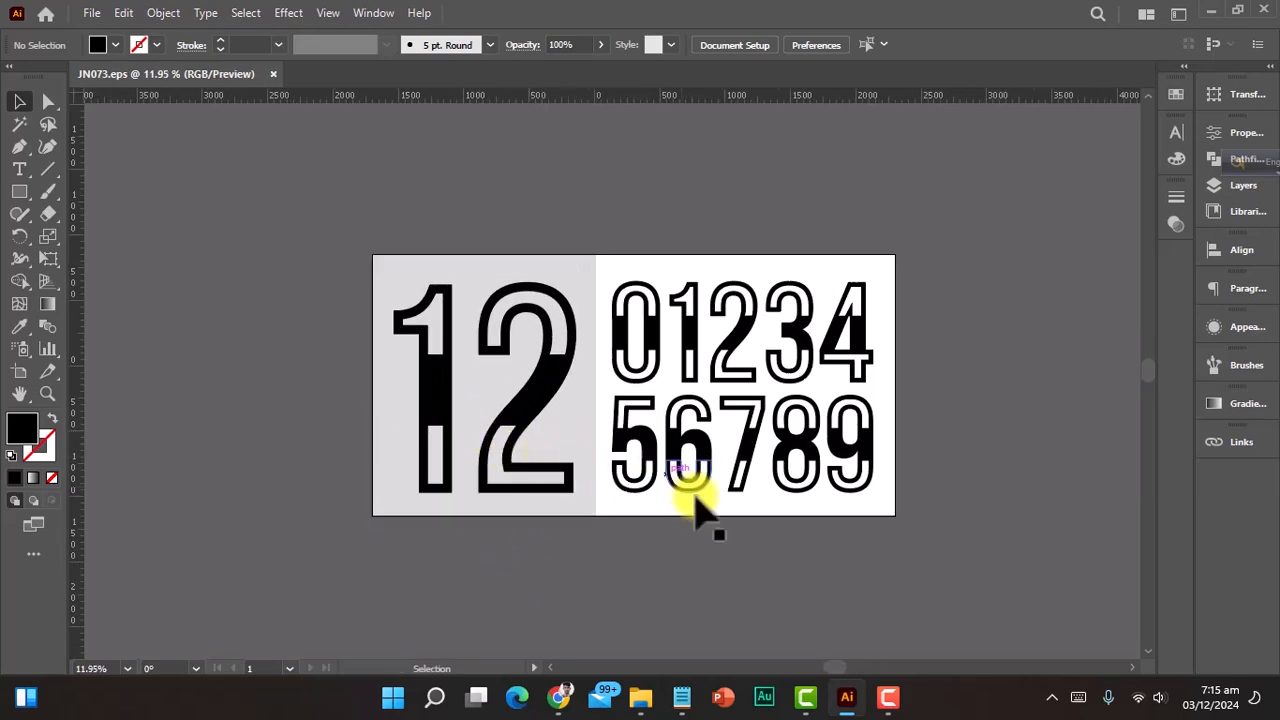
key(ctrl+space)
drag(694, 557, 766, 566)
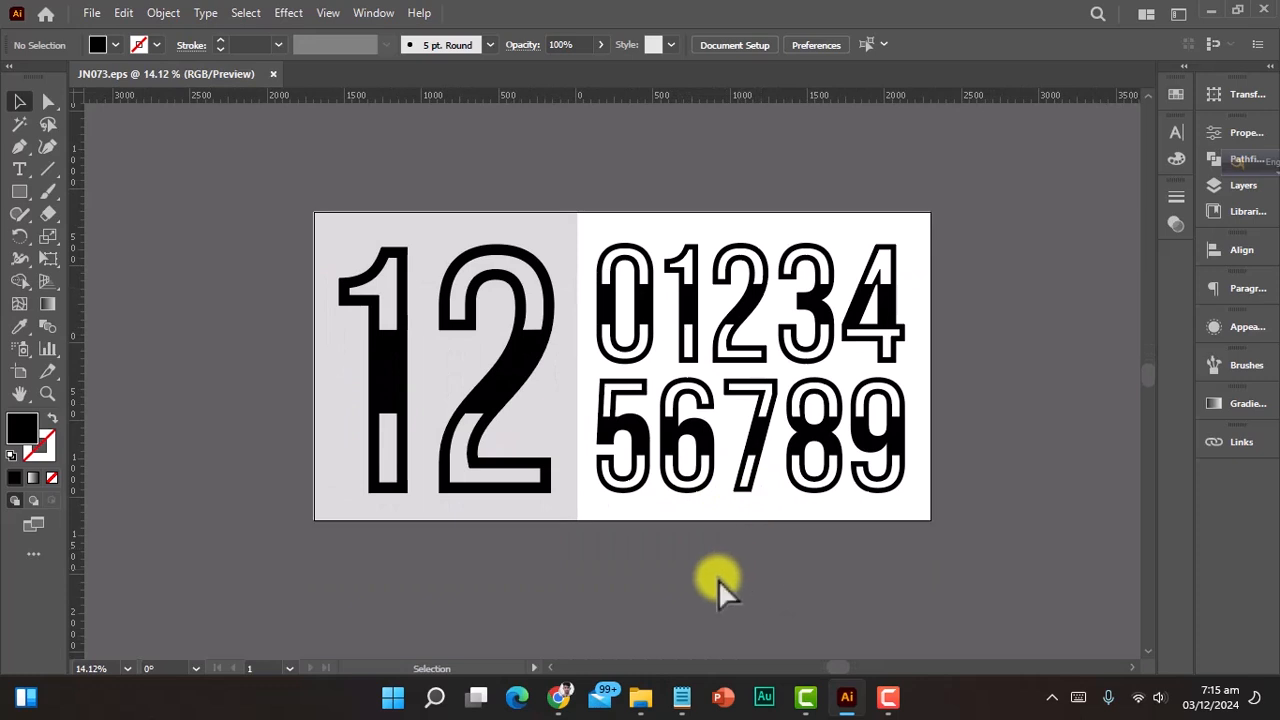
key(ctrl+space)
drag(640, 490, 723, 494)
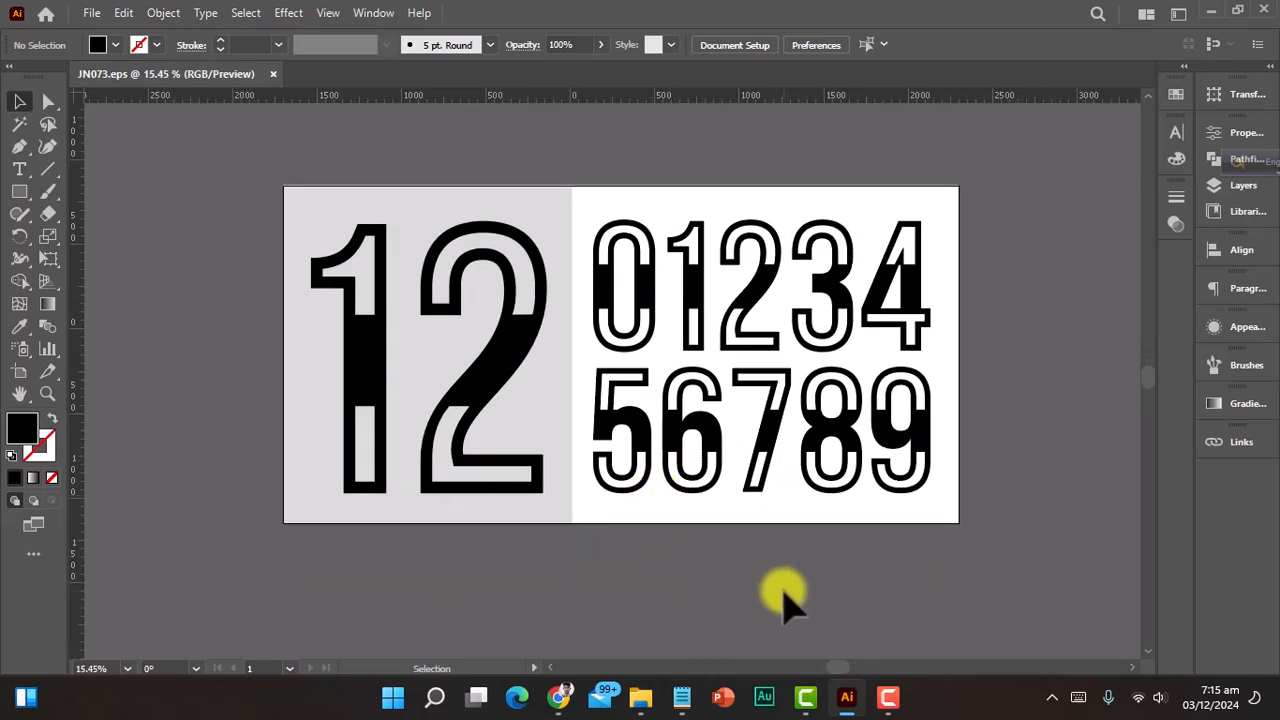